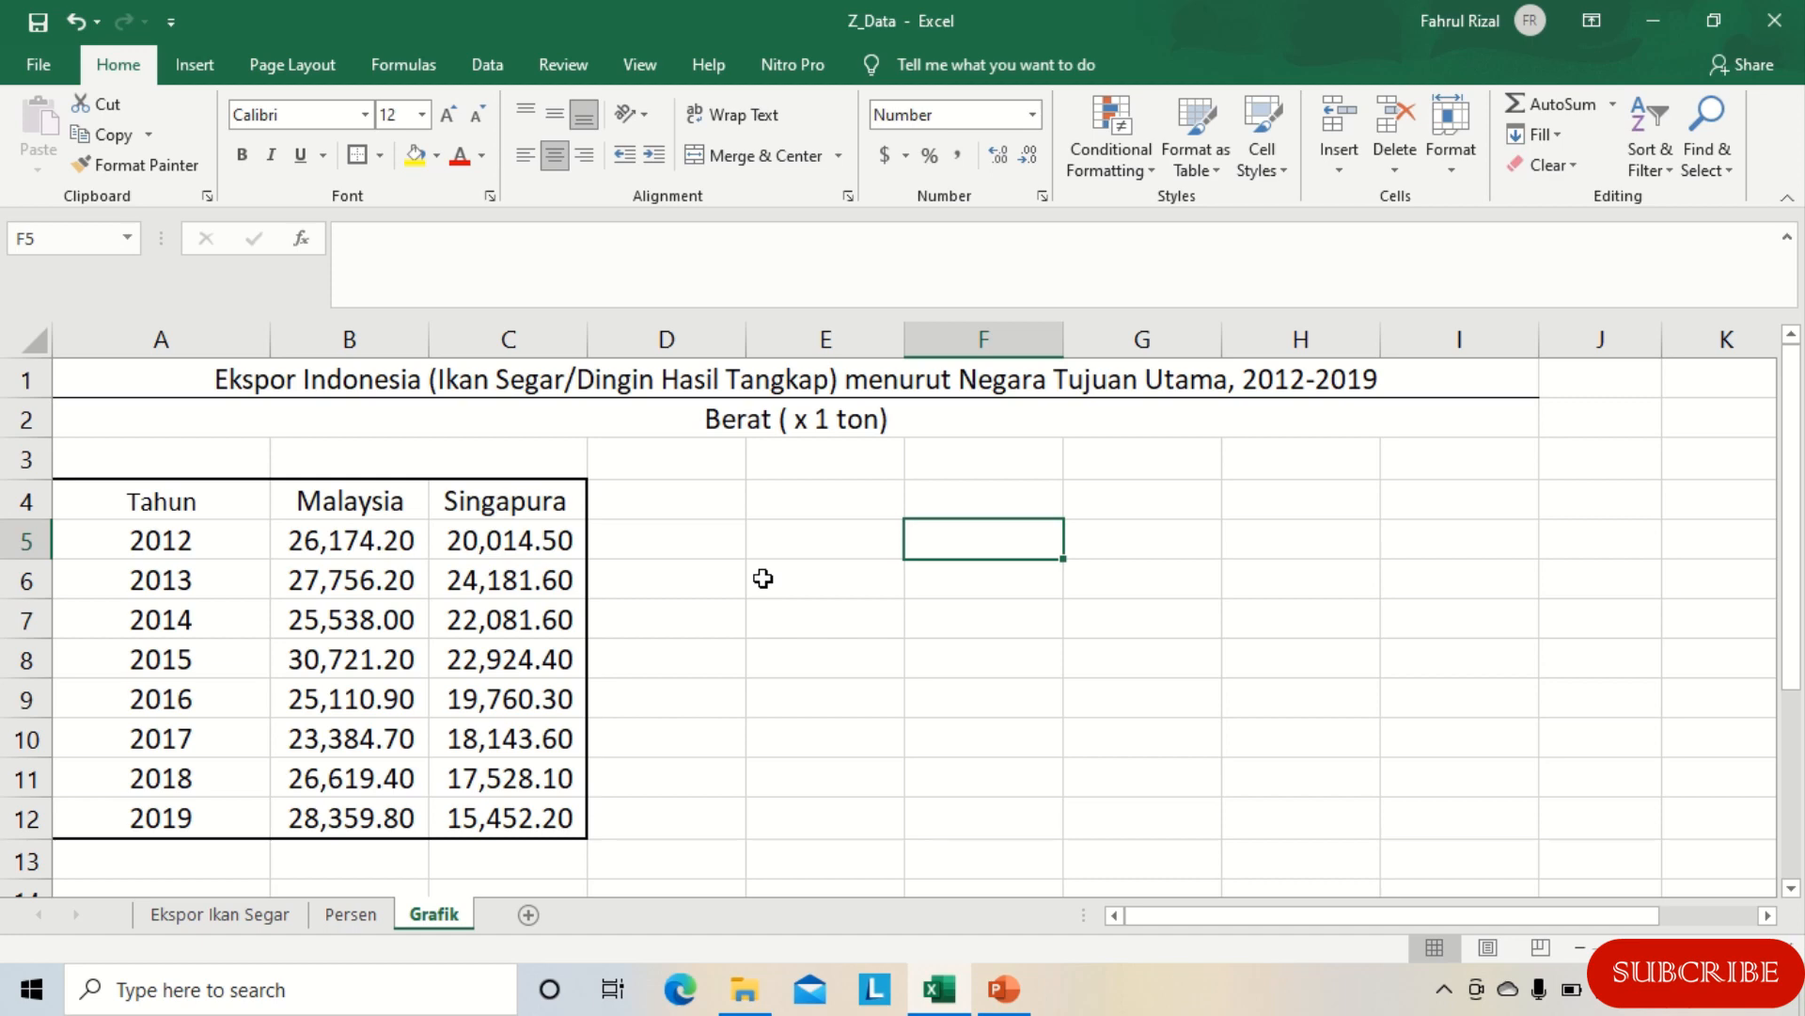
Step: Examine the Tahun, Malaysia and Singapura columns in A4:C12 and the Tahun row of the horizontal table at A16:I16
left_click(189, 502)
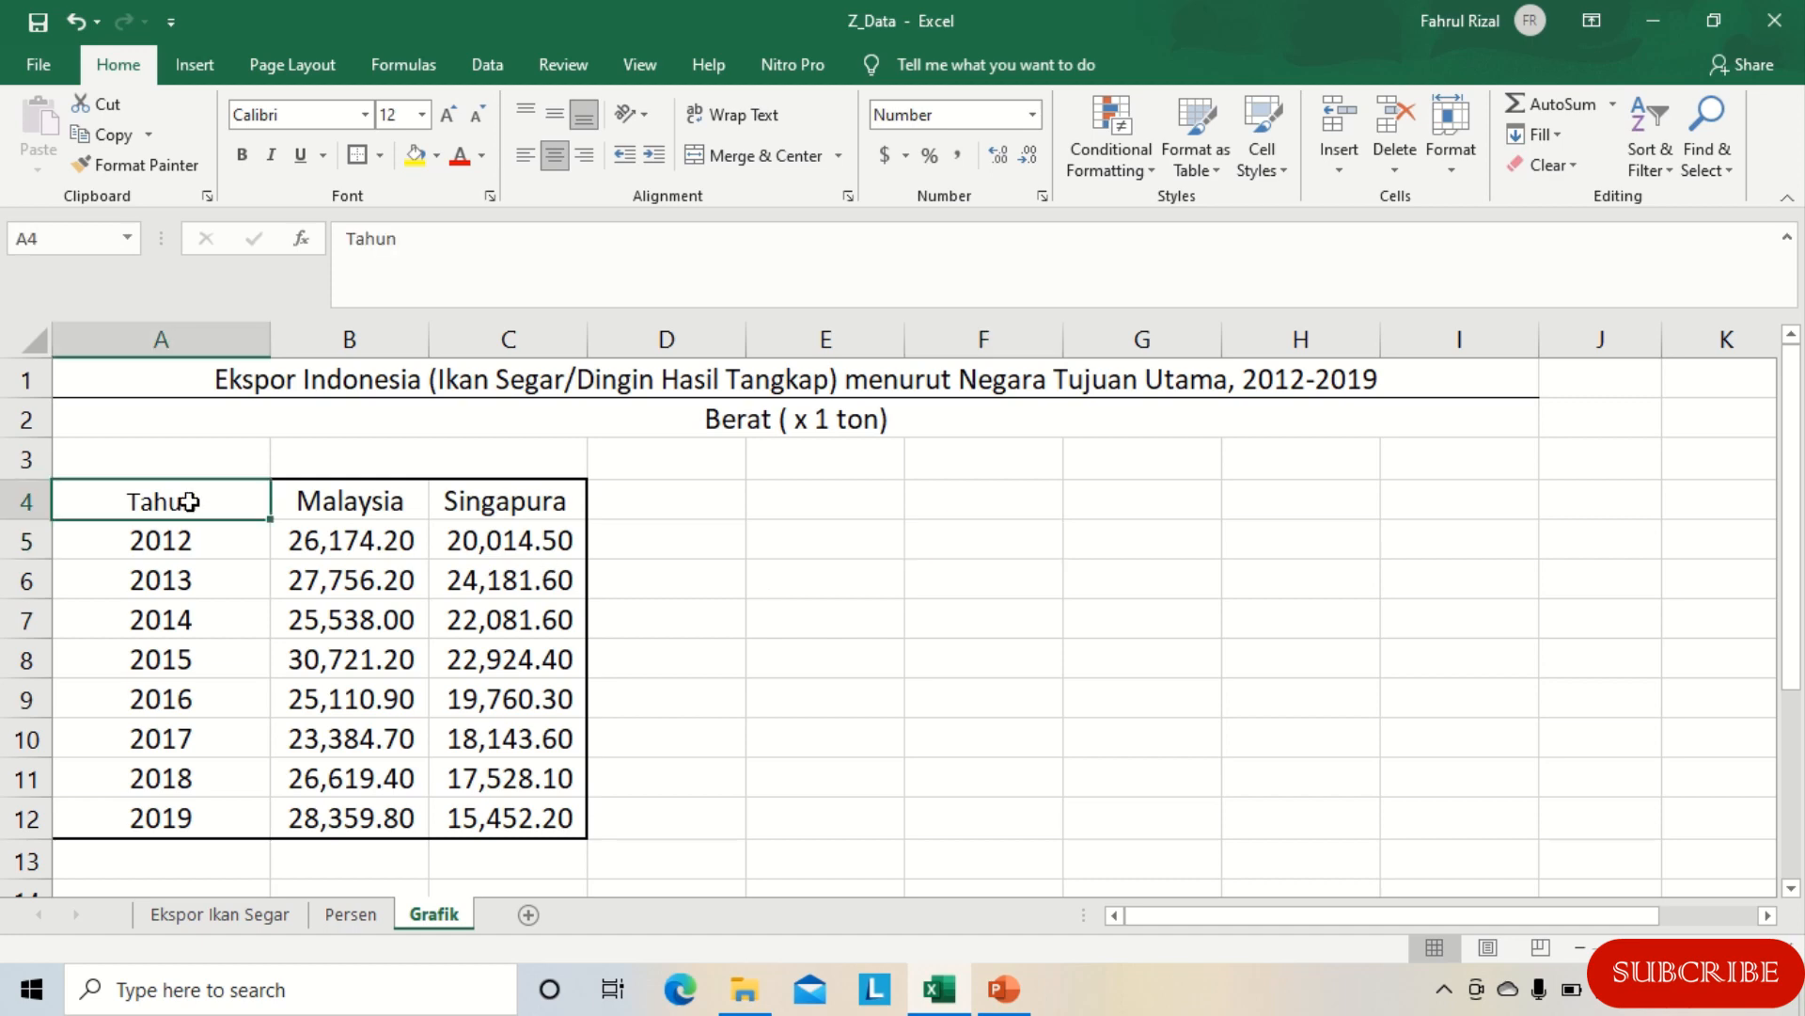
left_click_drag(189, 502, 165, 825)
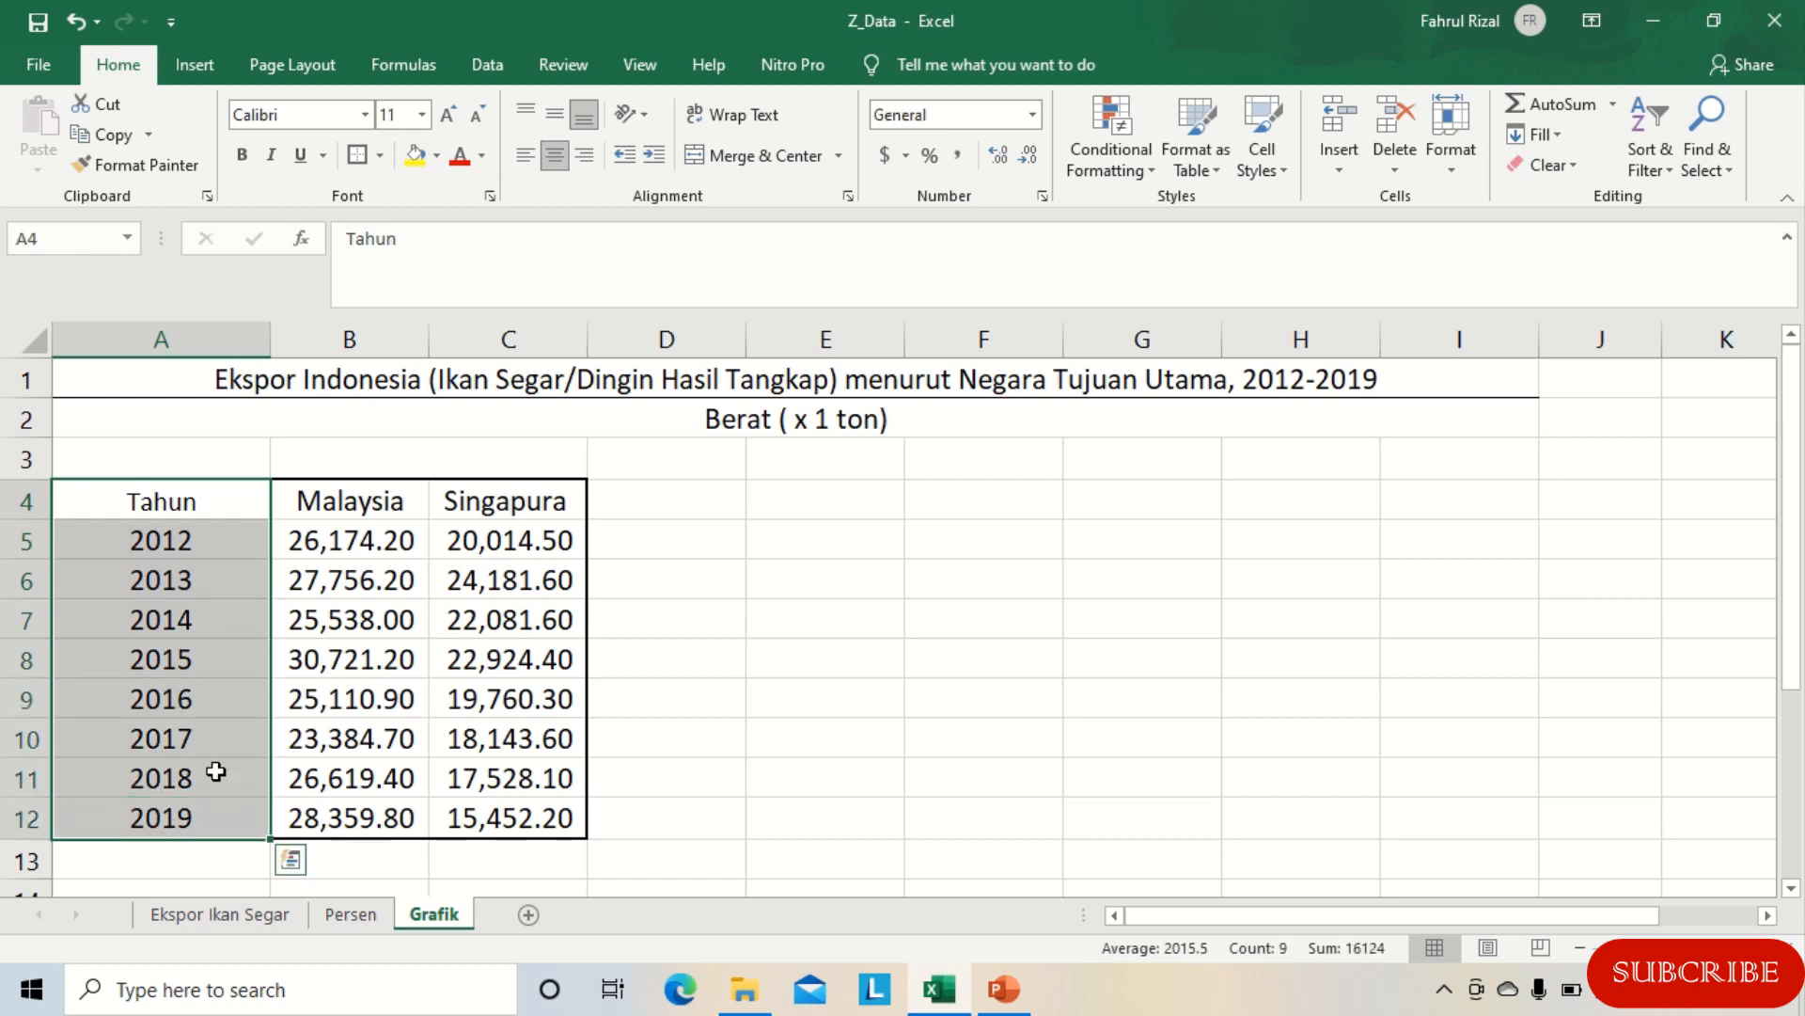
left_click_drag(399, 507, 379, 818)
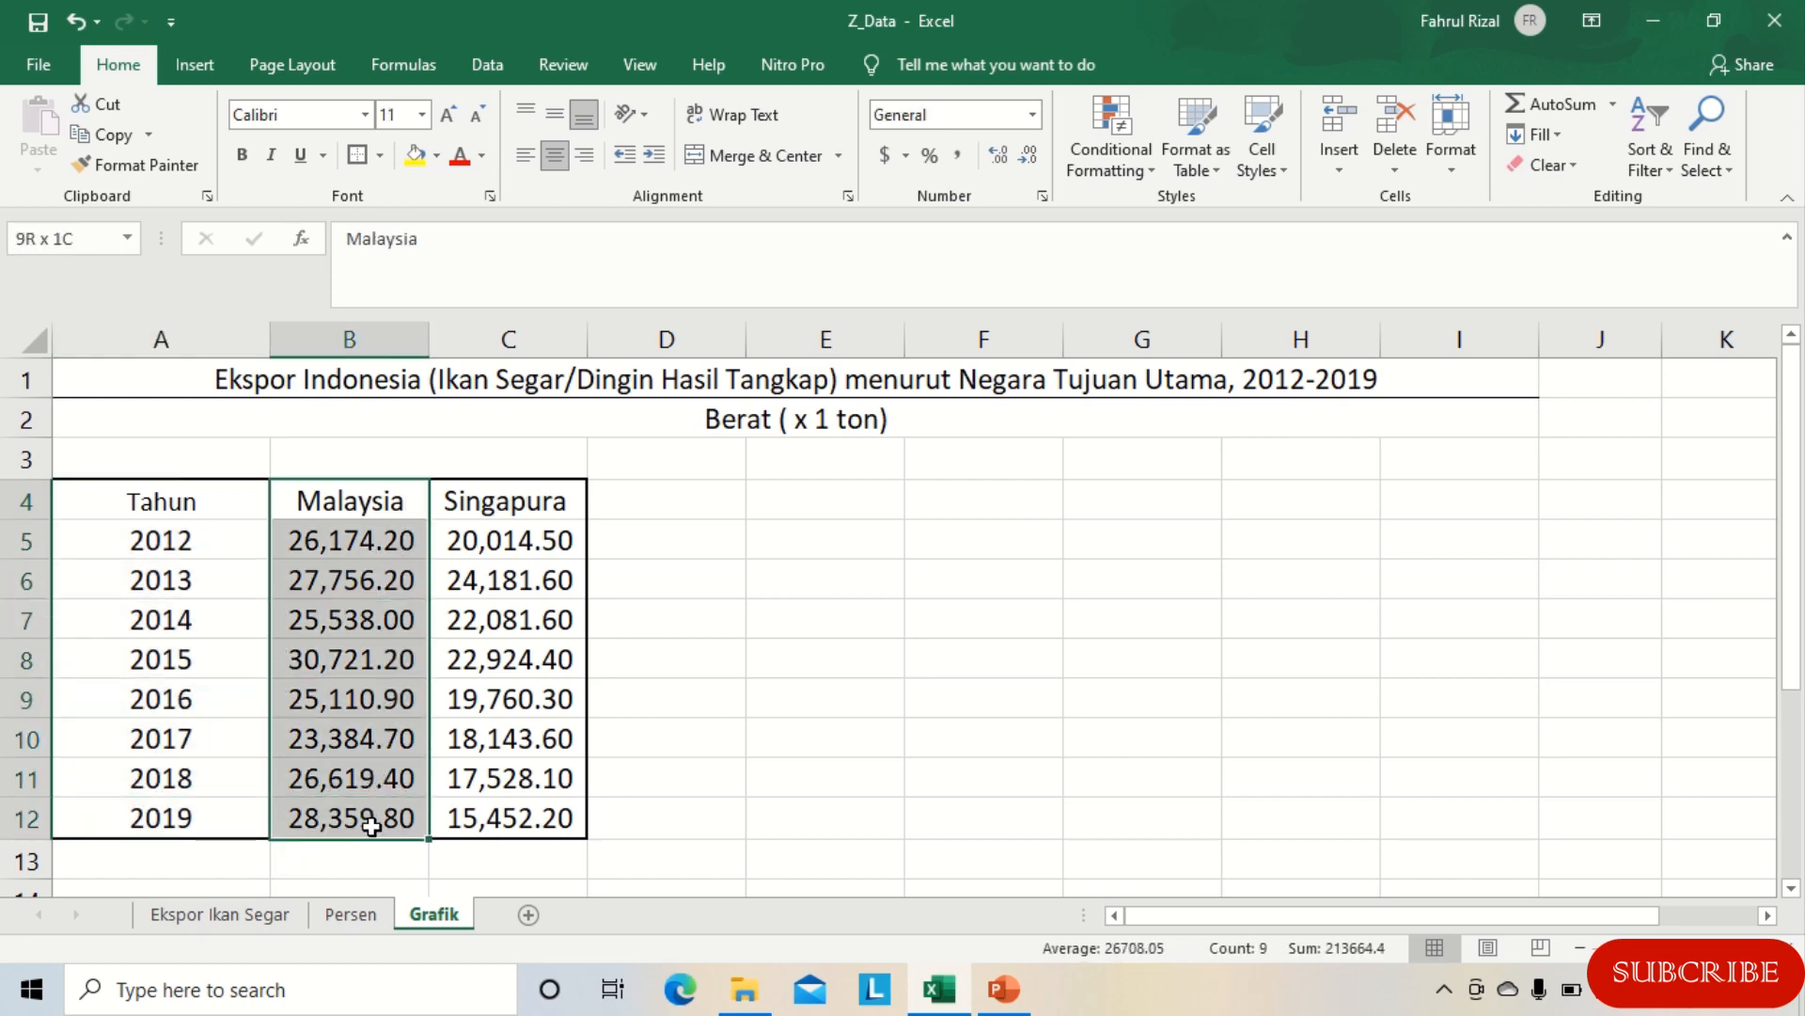
left_click_drag(523, 496, 512, 807)
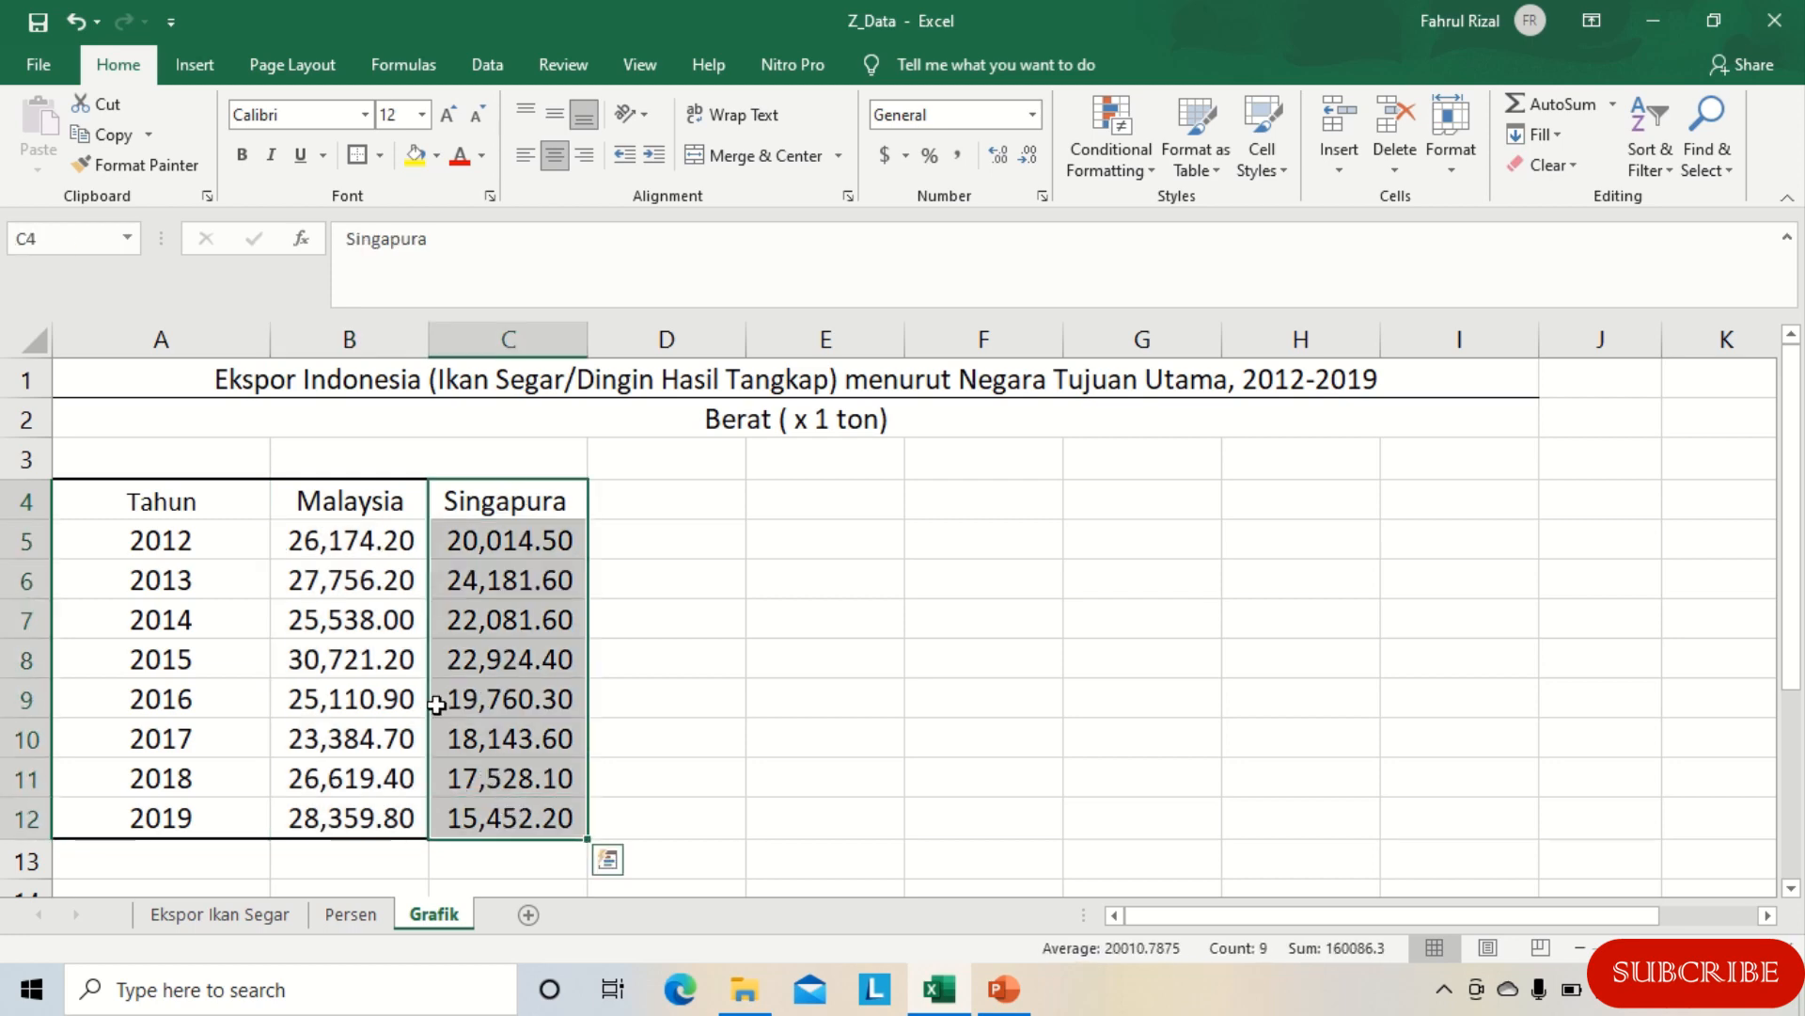
left_click(237, 500)
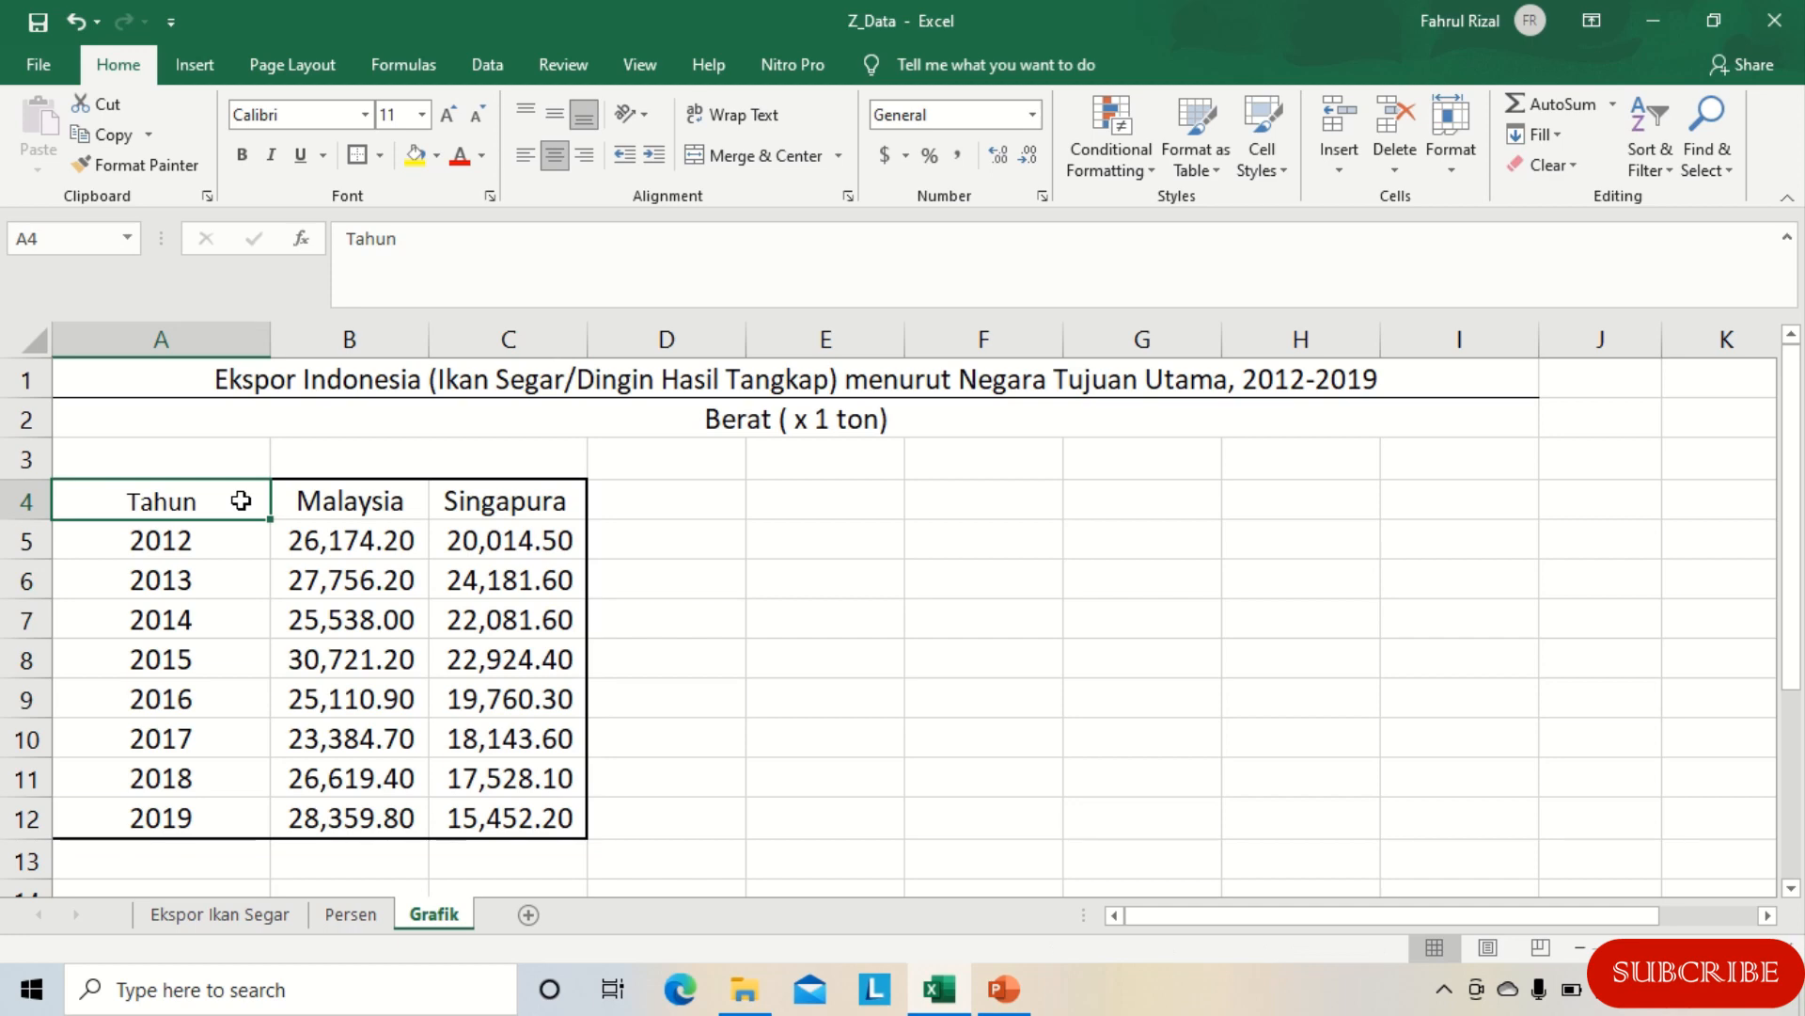
left_click_drag(241, 500, 236, 838)
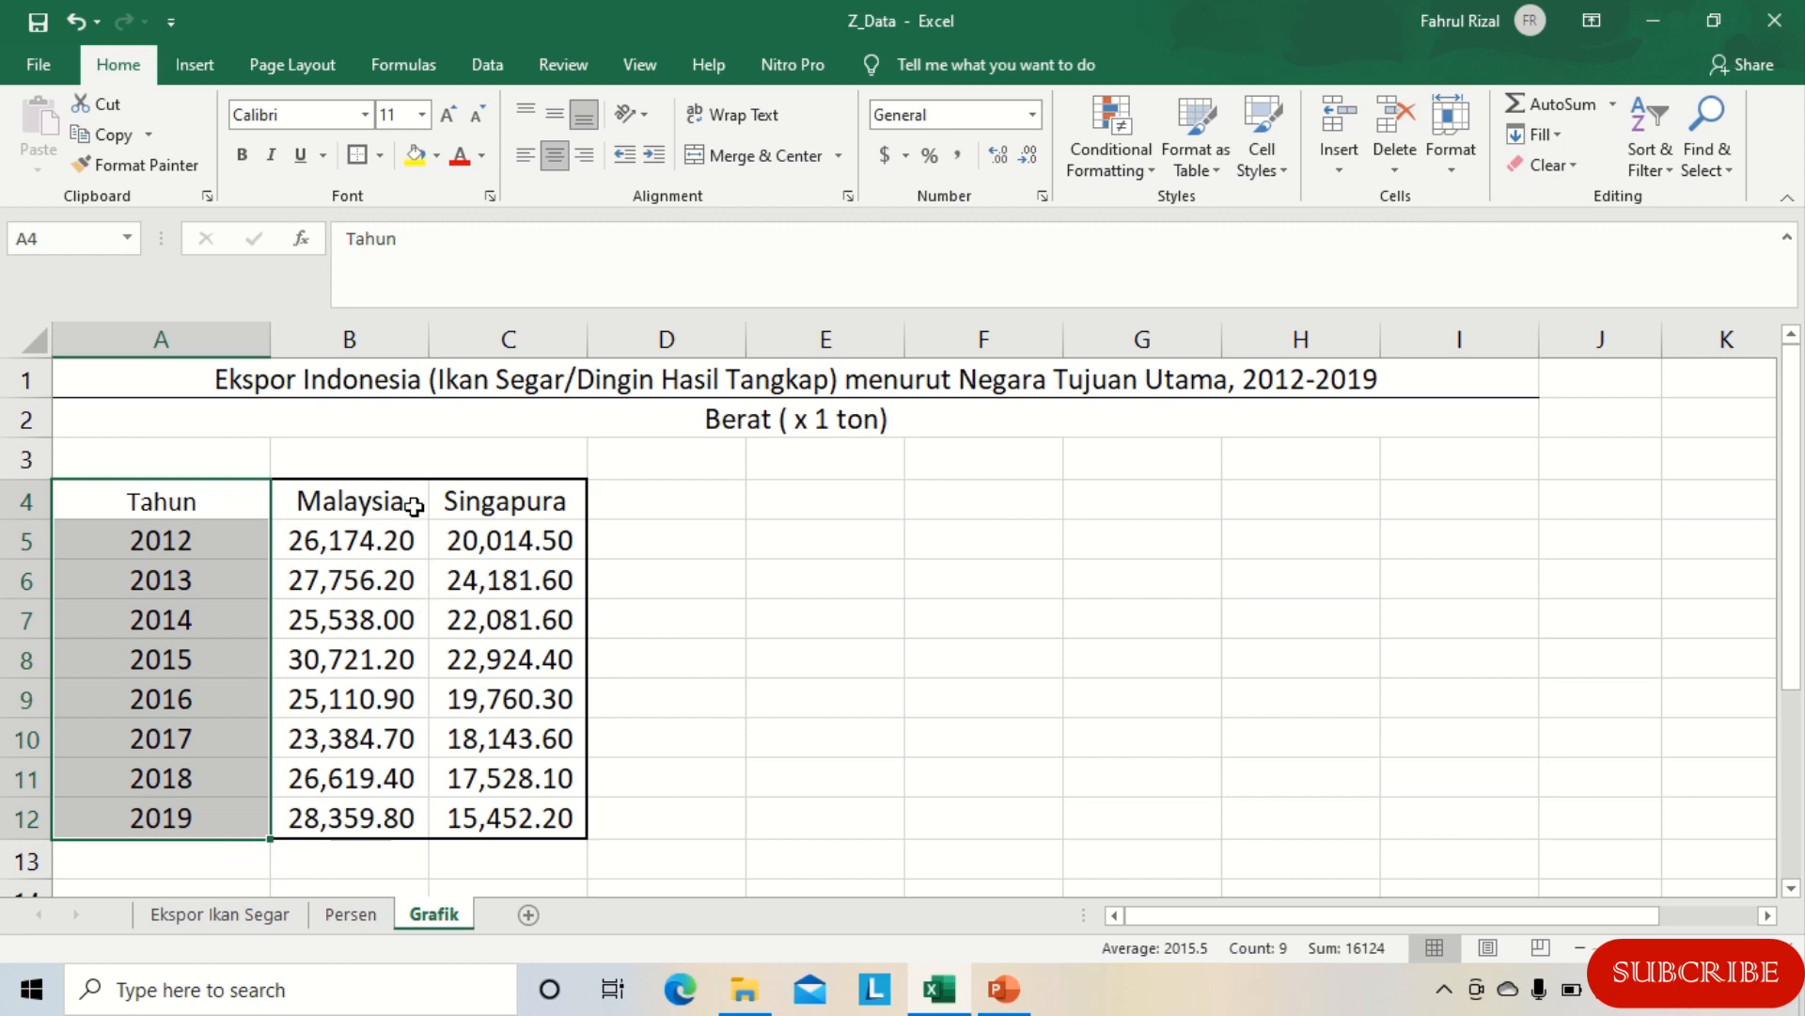
left_click_drag(414, 506, 415, 818)
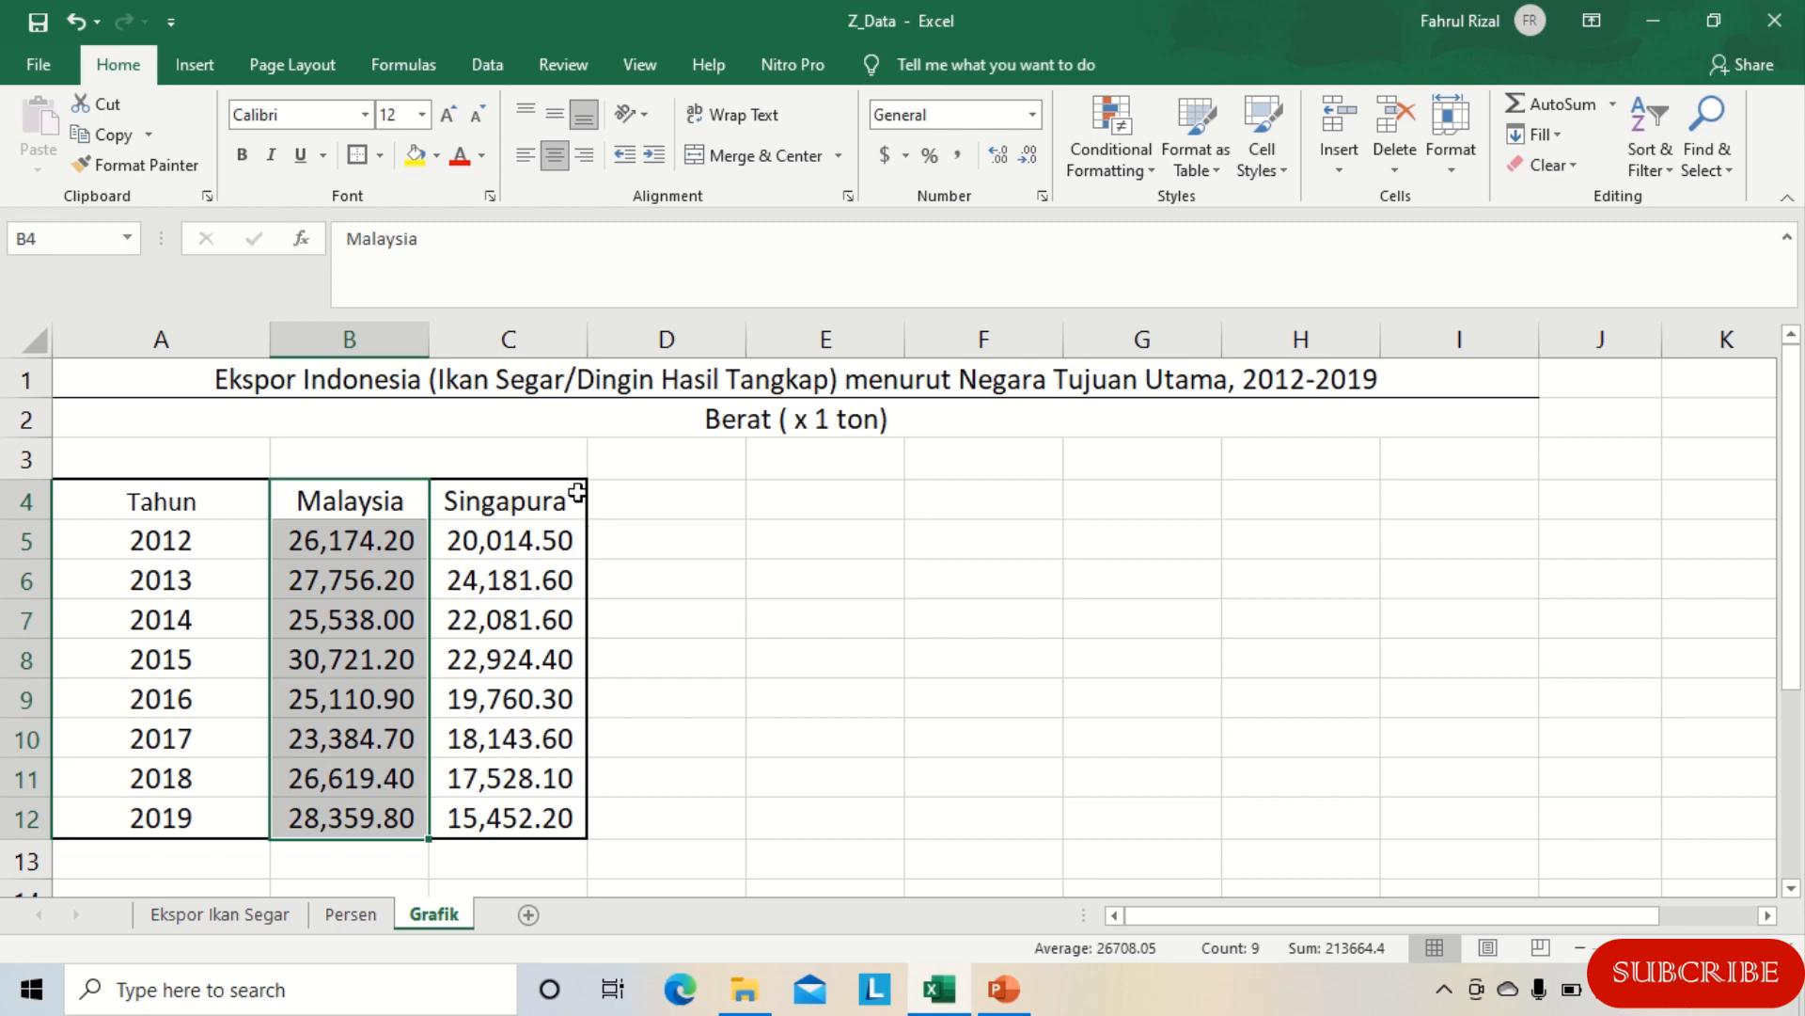
left_click_drag(577, 492, 555, 820)
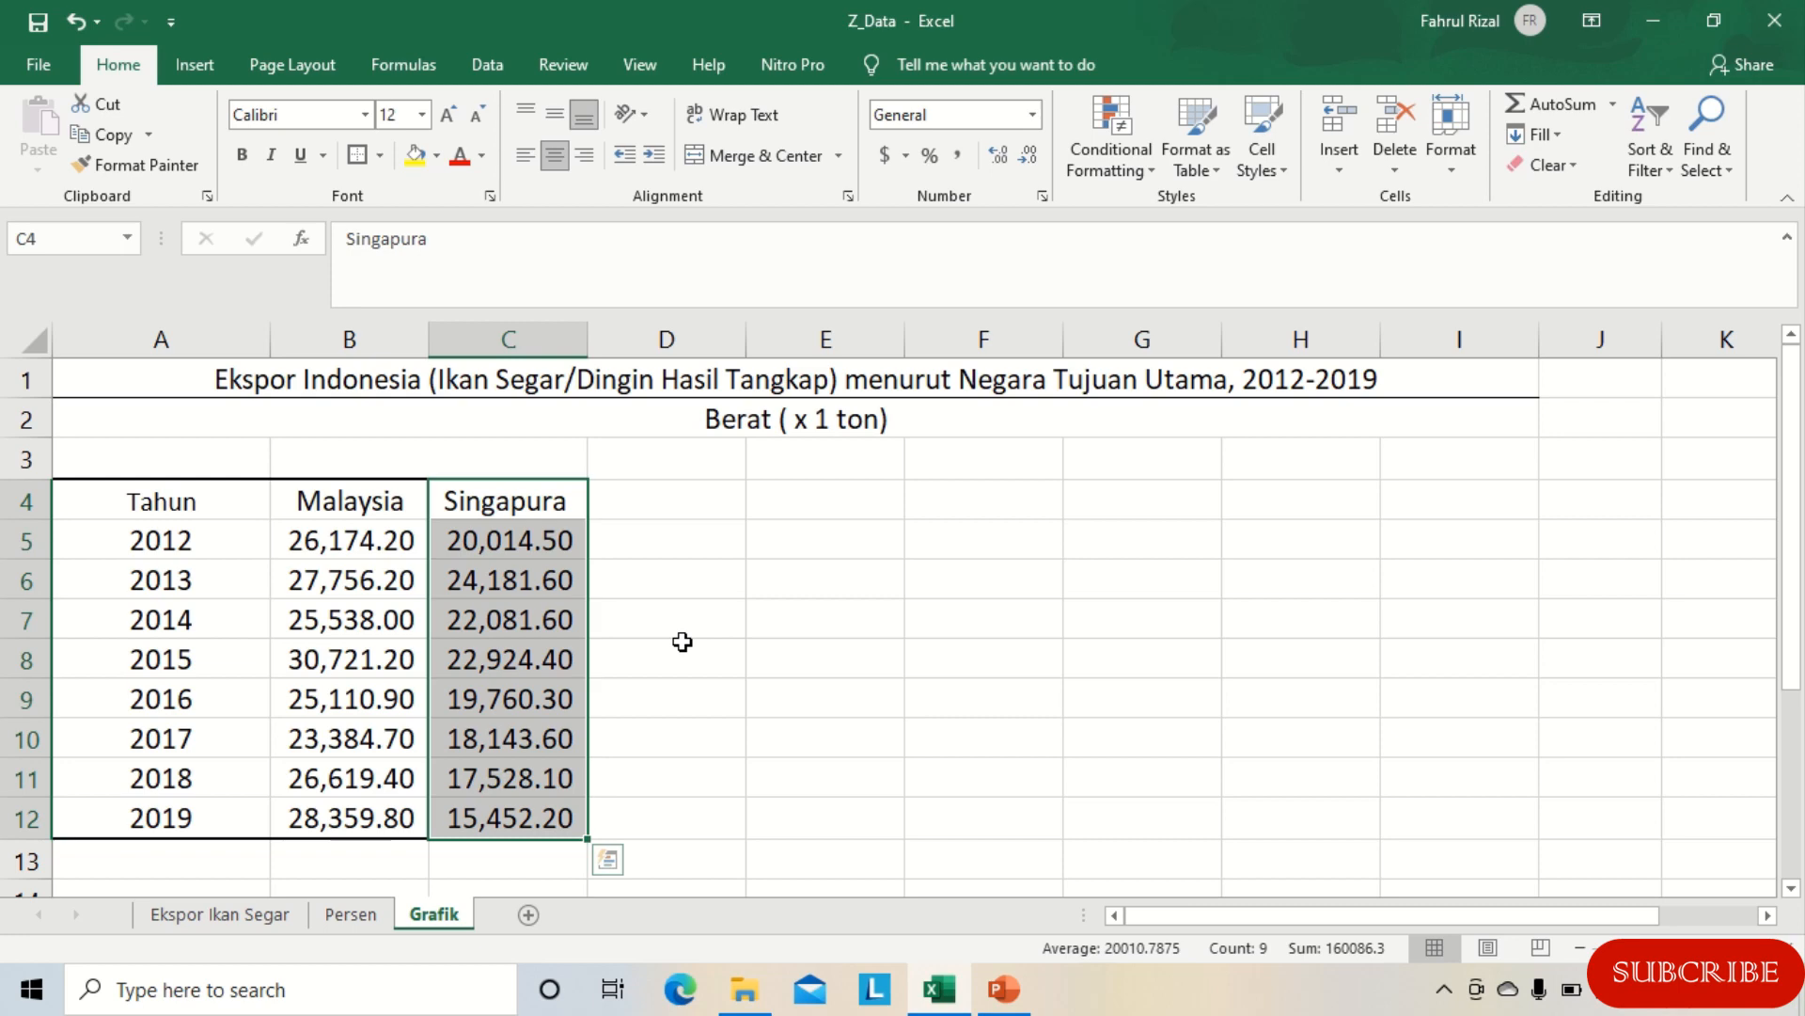
scroll(683, 641, "down", 4)
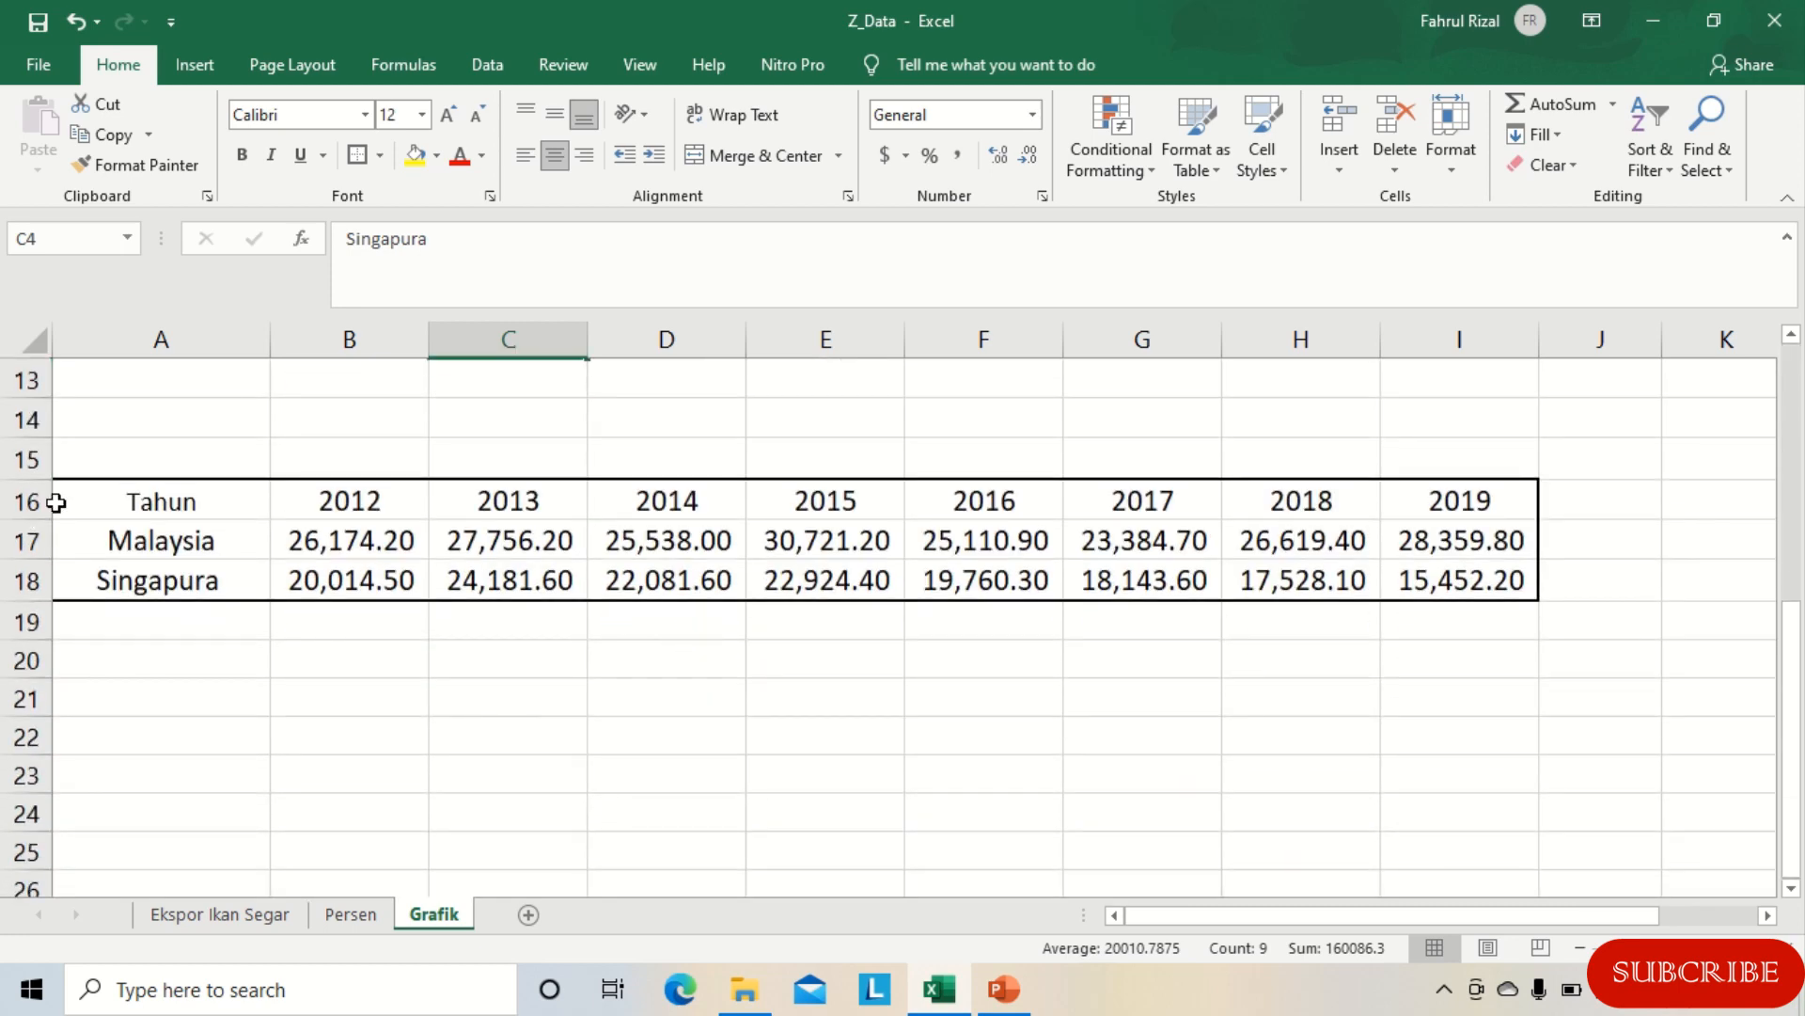
left_click_drag(59, 503, 1439, 480)
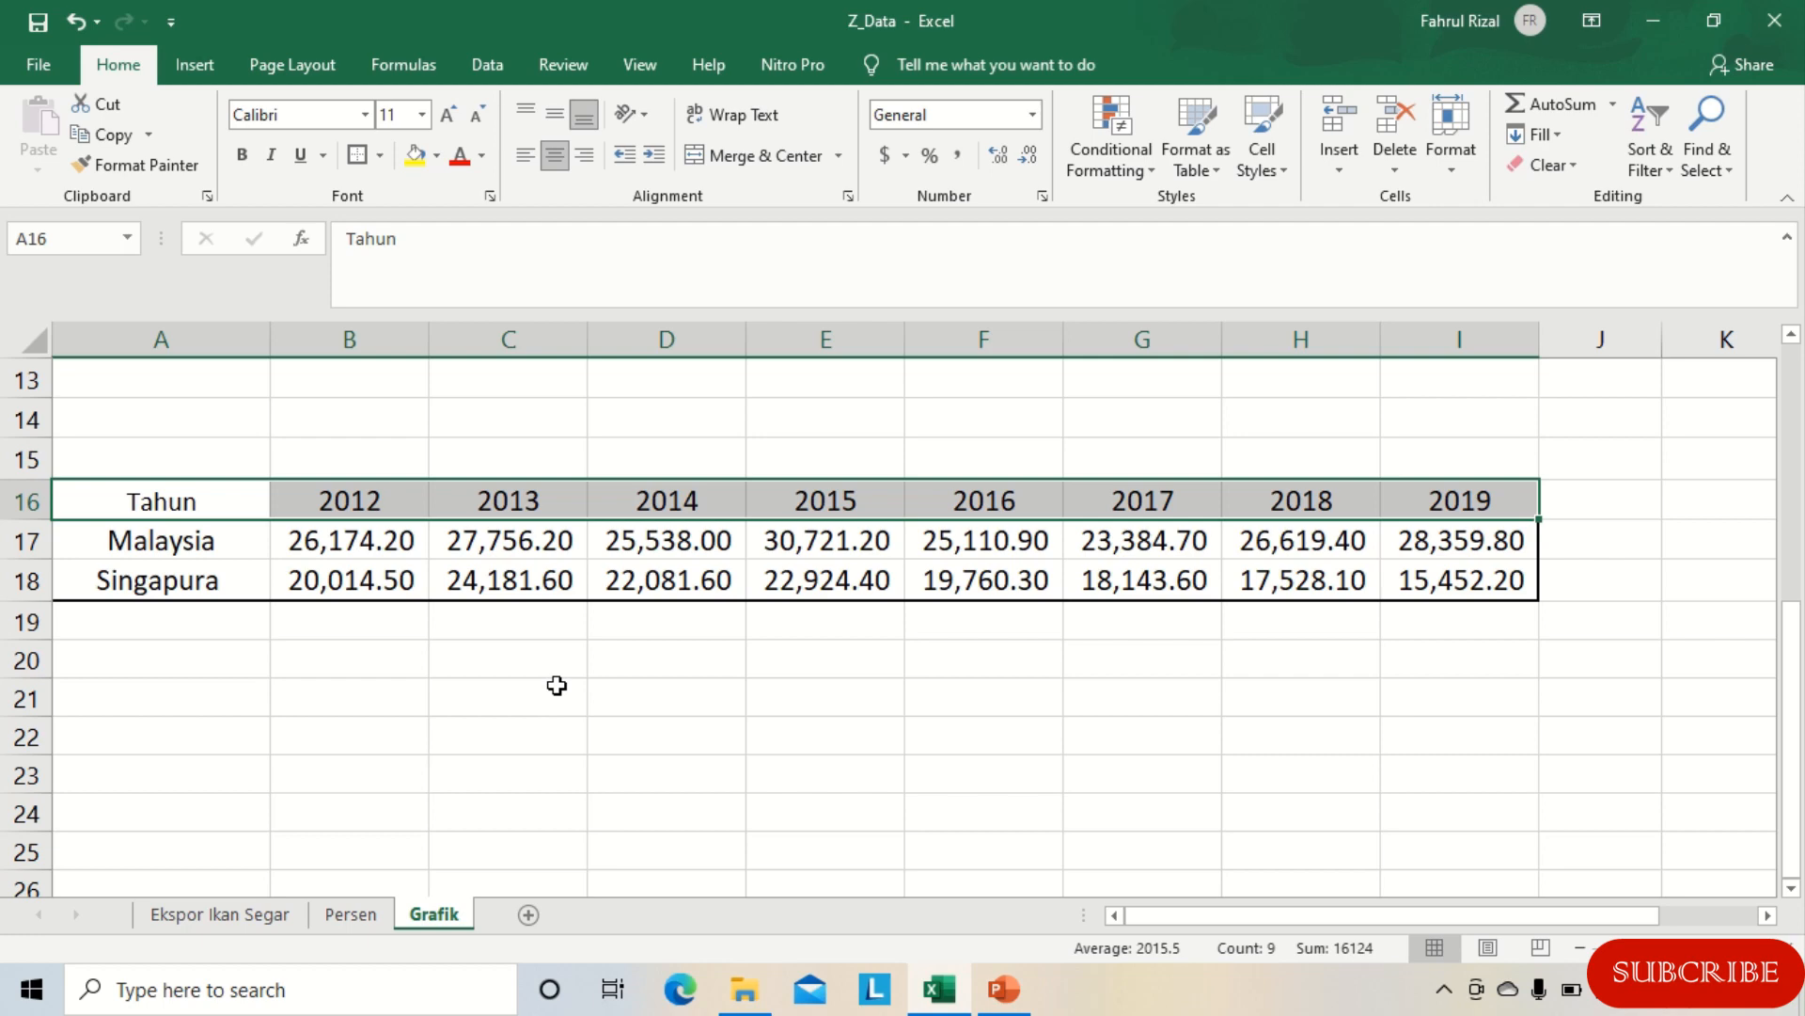
scroll(557, 686, "up", 1)
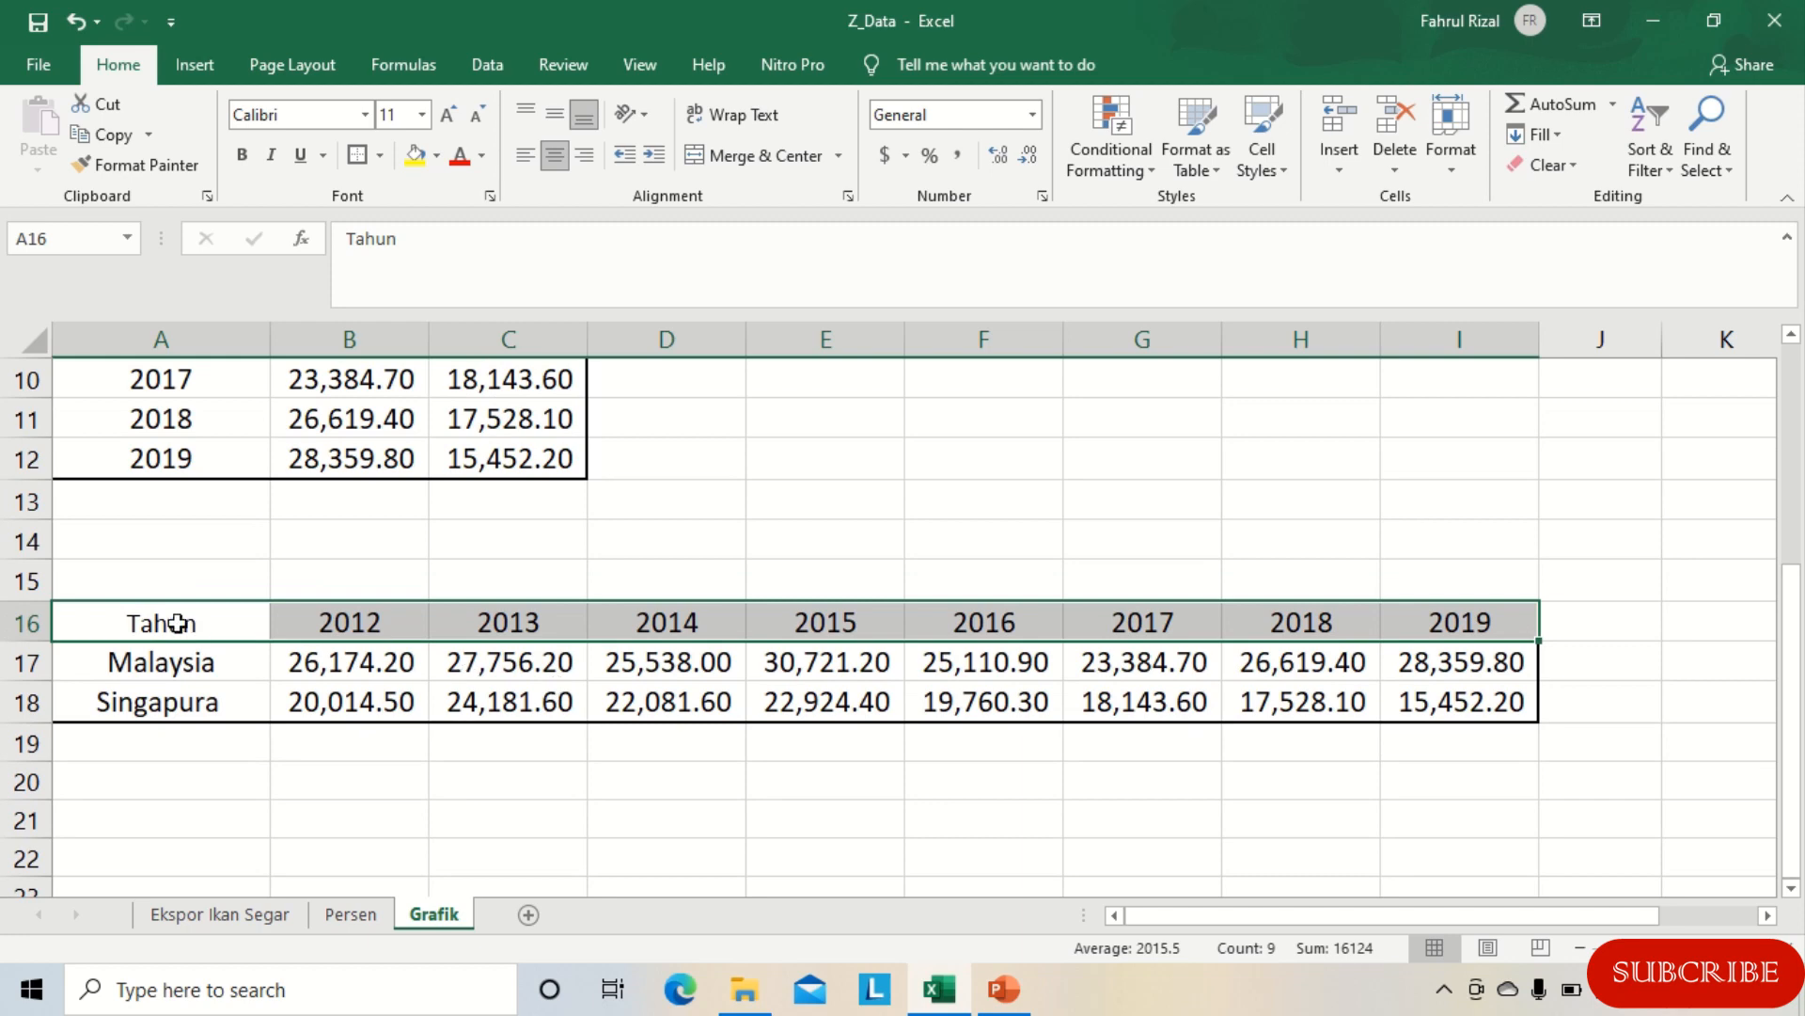
scroll(462, 679, "up", 3)
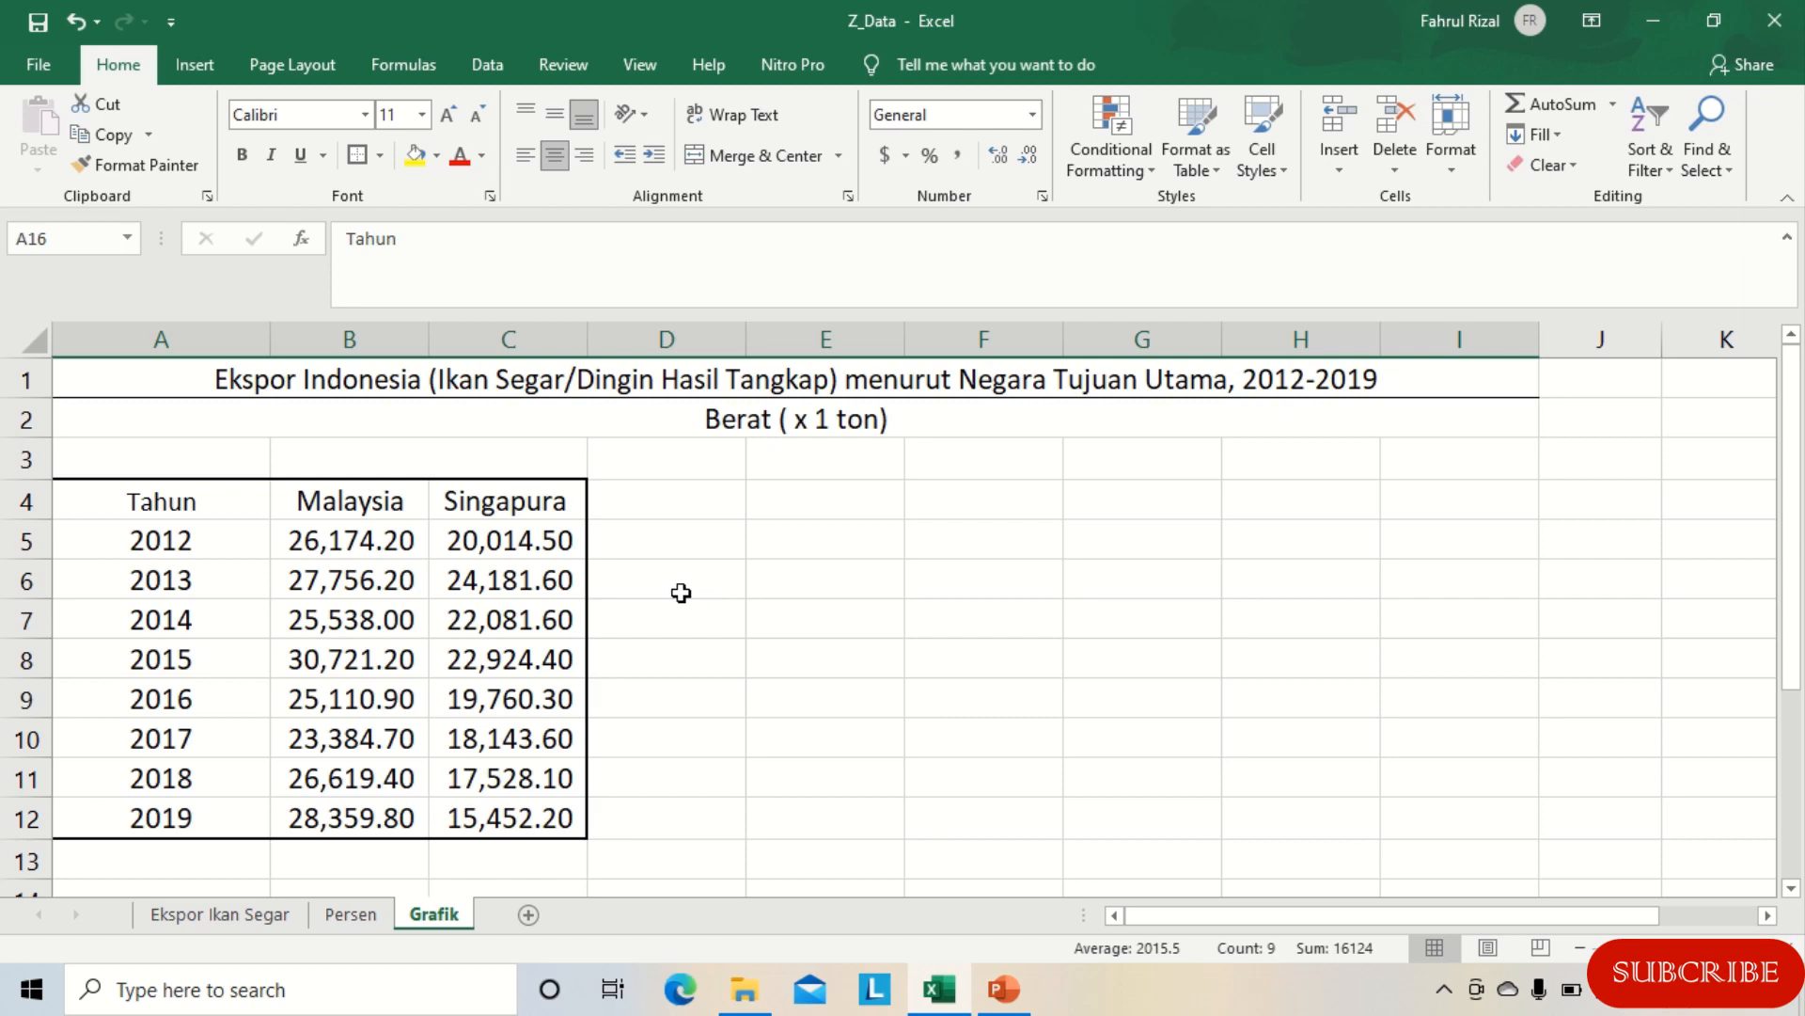
Step: Select the vertical export table A4:C12, including its headers, as the source data for a chart
left_click(81, 504)
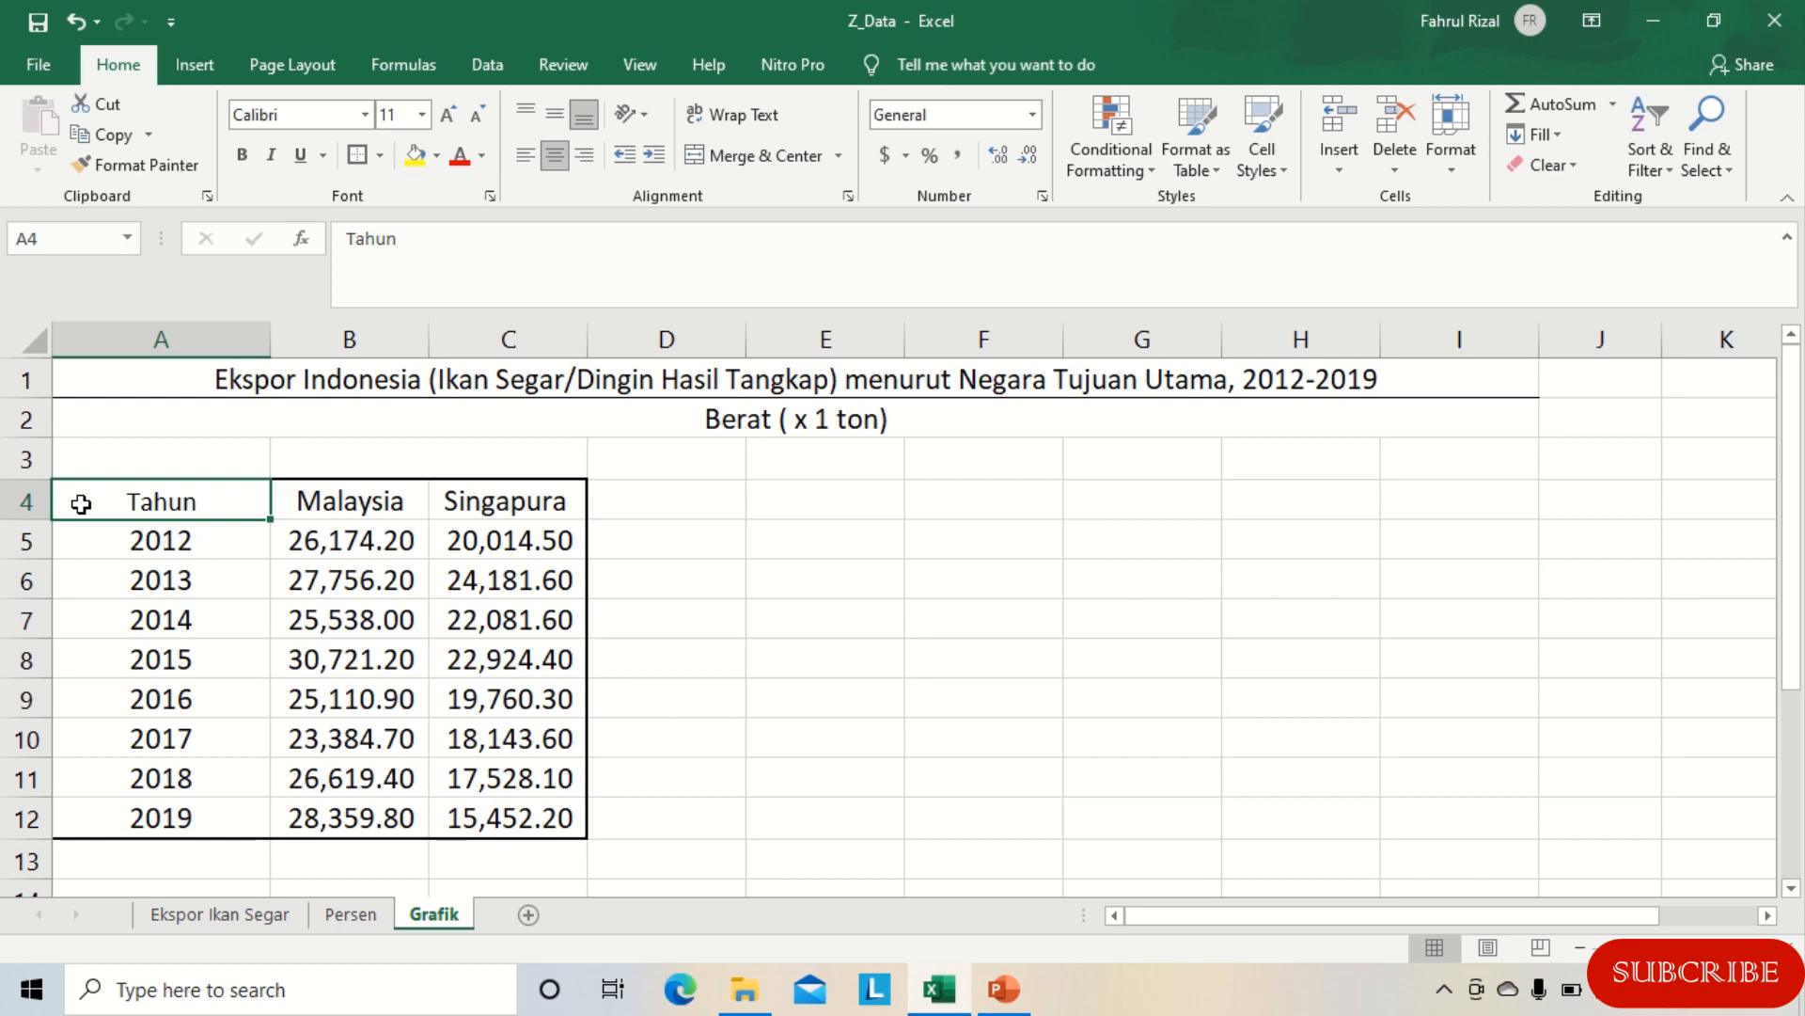
left_click_drag(81, 504, 510, 825)
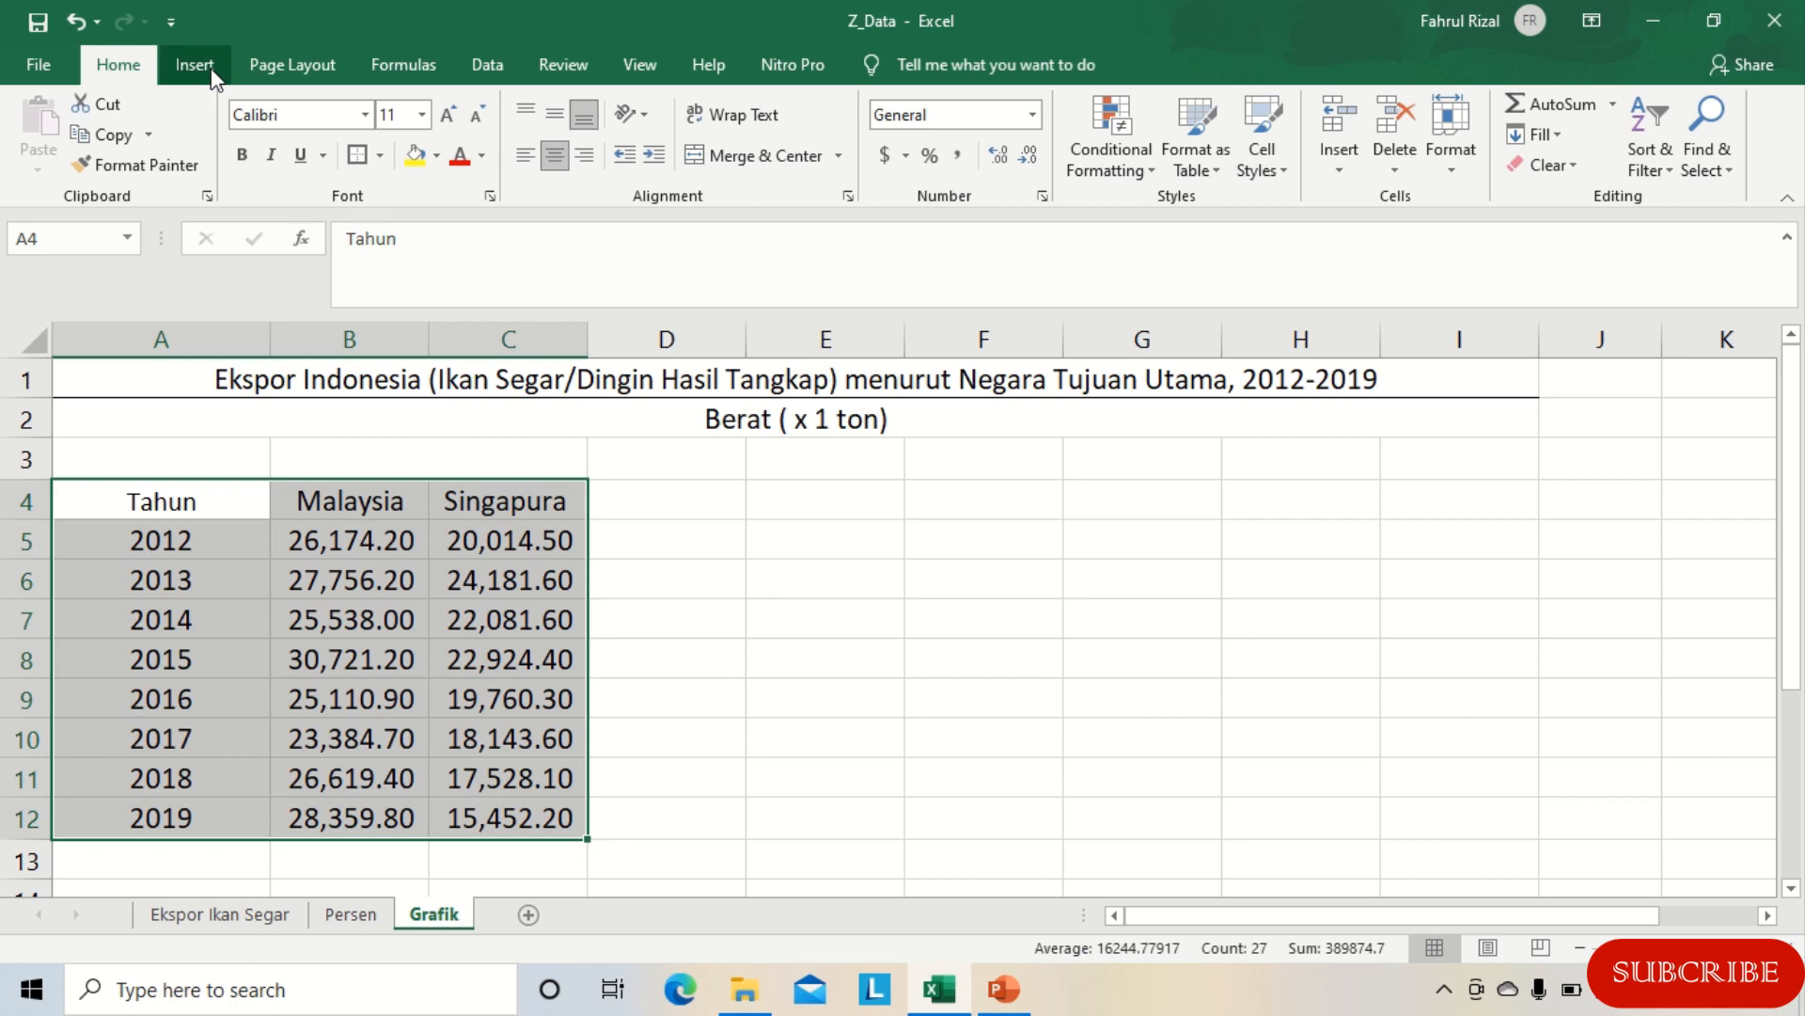
left_click(211, 68)
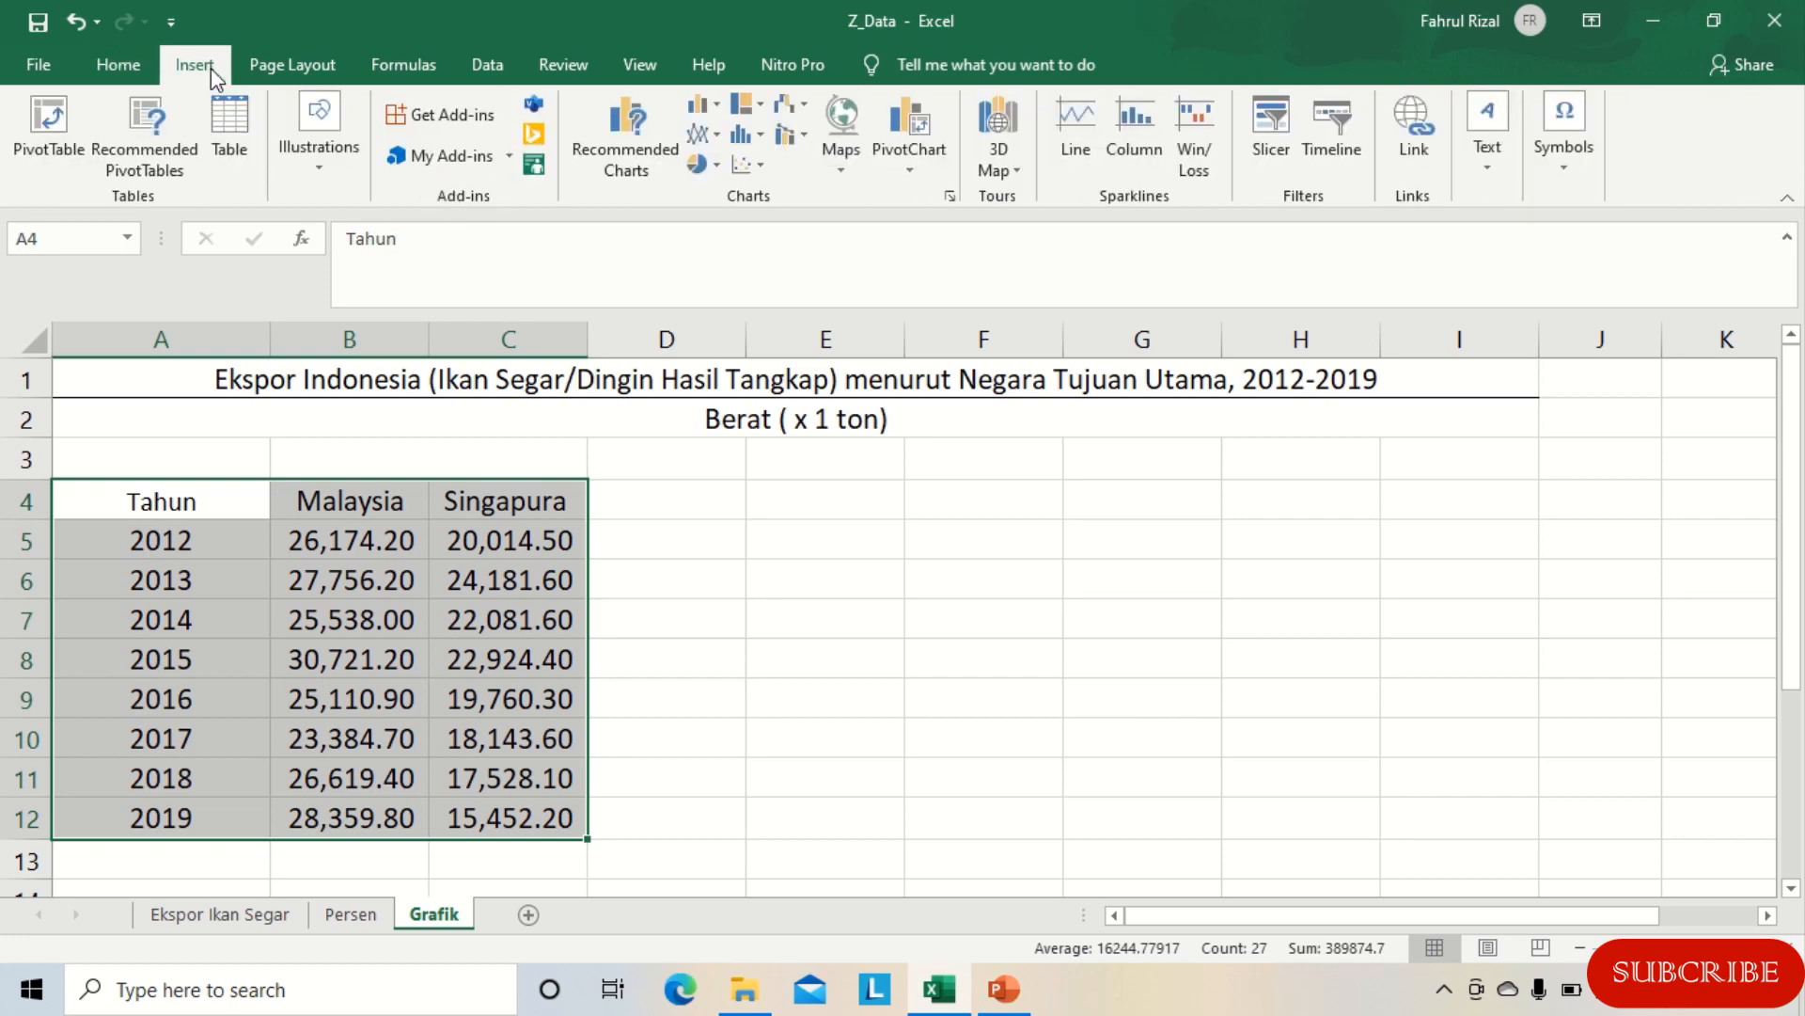
Step: Preview the recommended Line, Clustered Column, Stacked Area, Stacked Column and Scatter charts for the selected table without inserting any
left_click(668, 181)
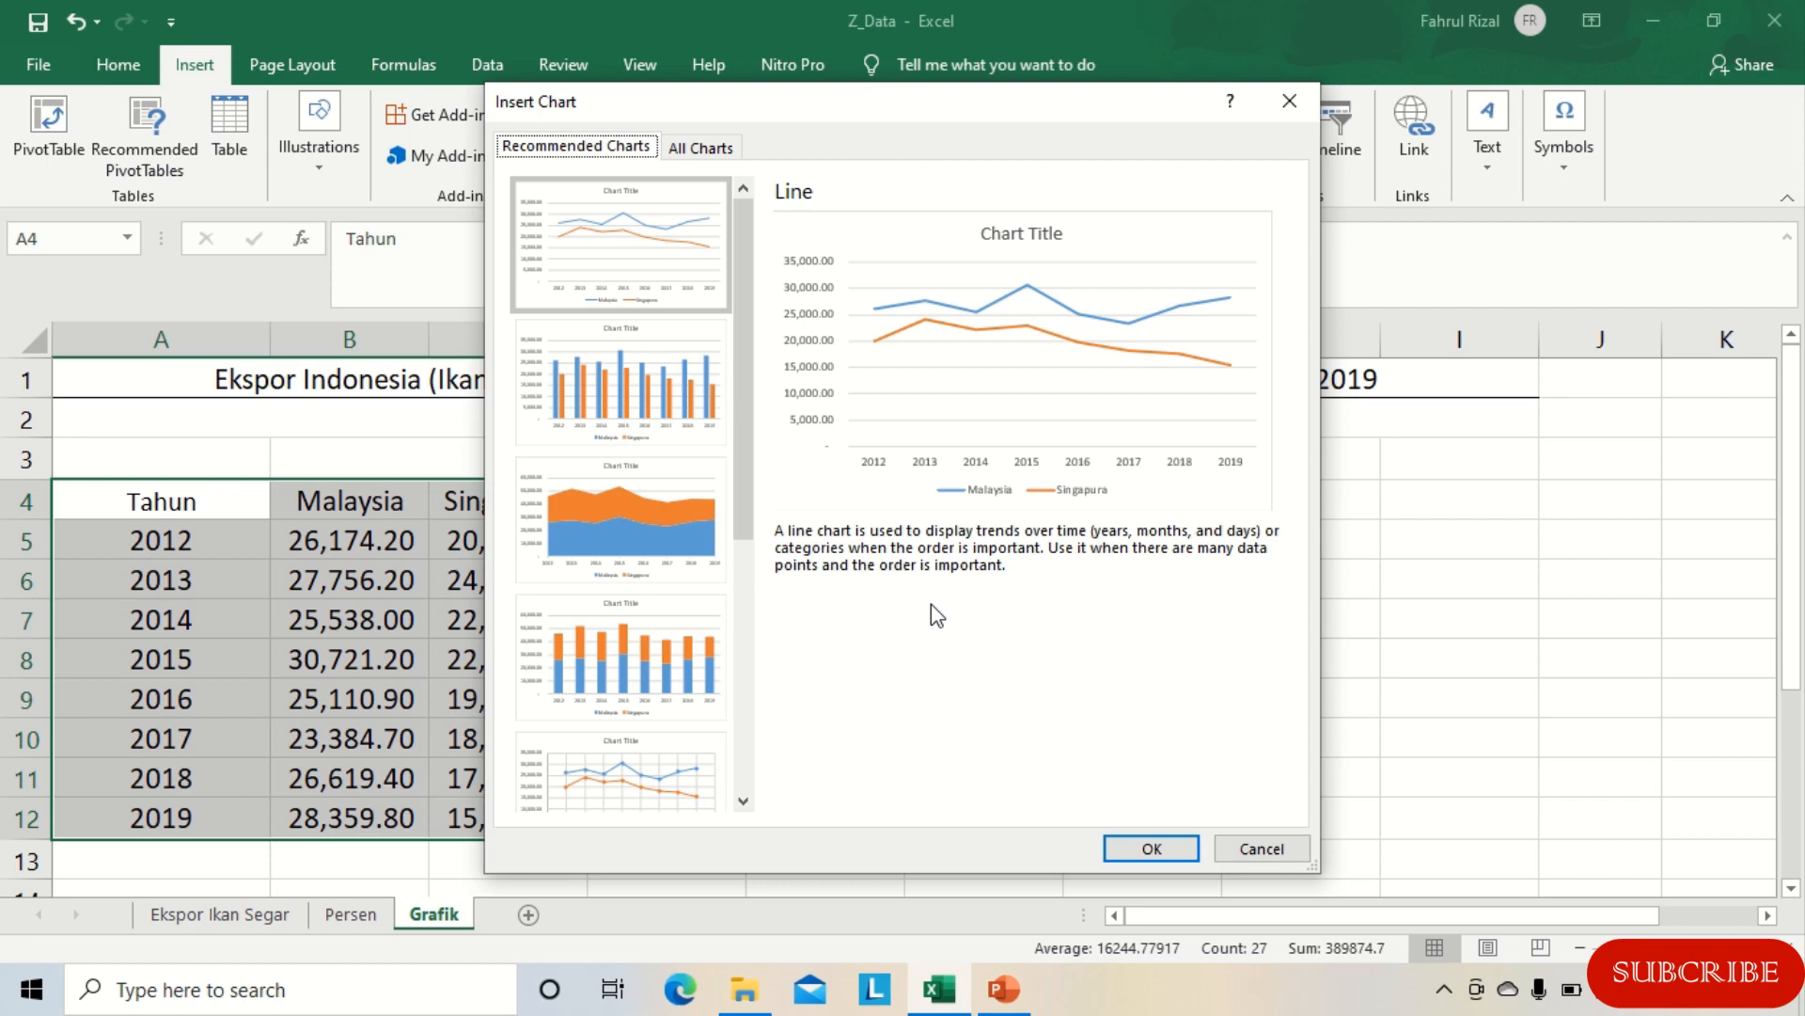
left_click(665, 384)
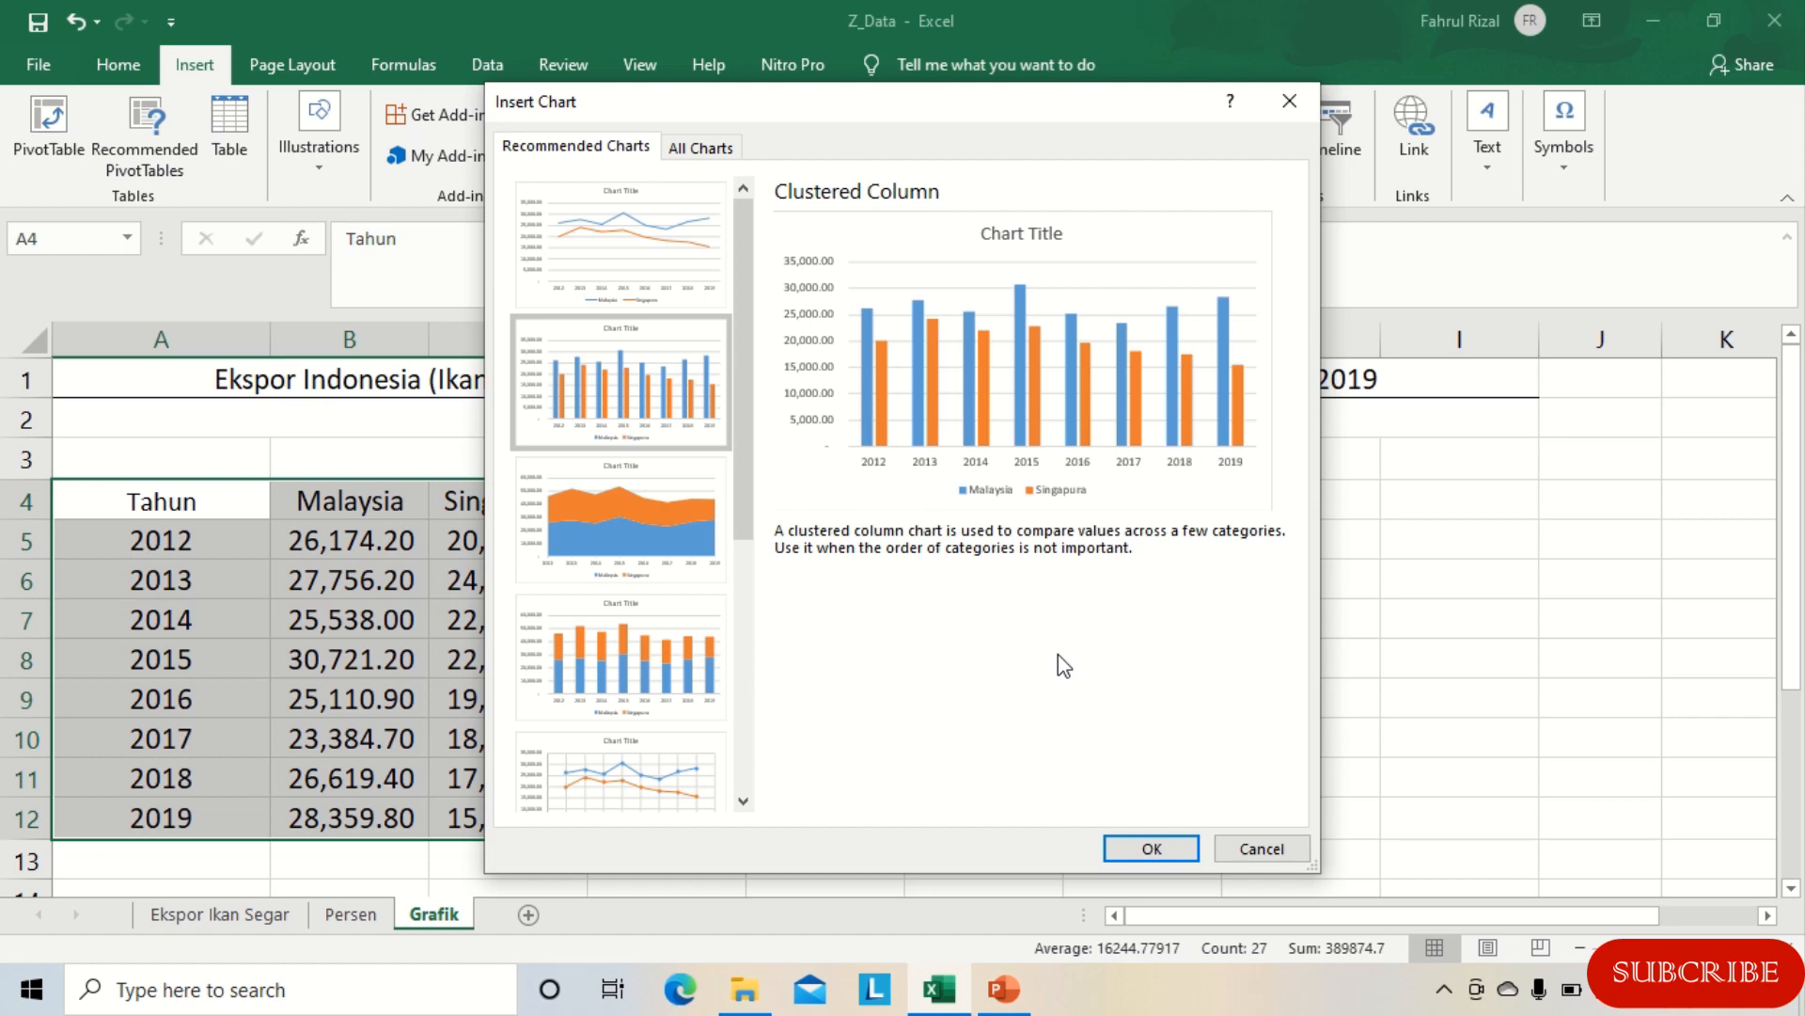
left_click(701, 515)
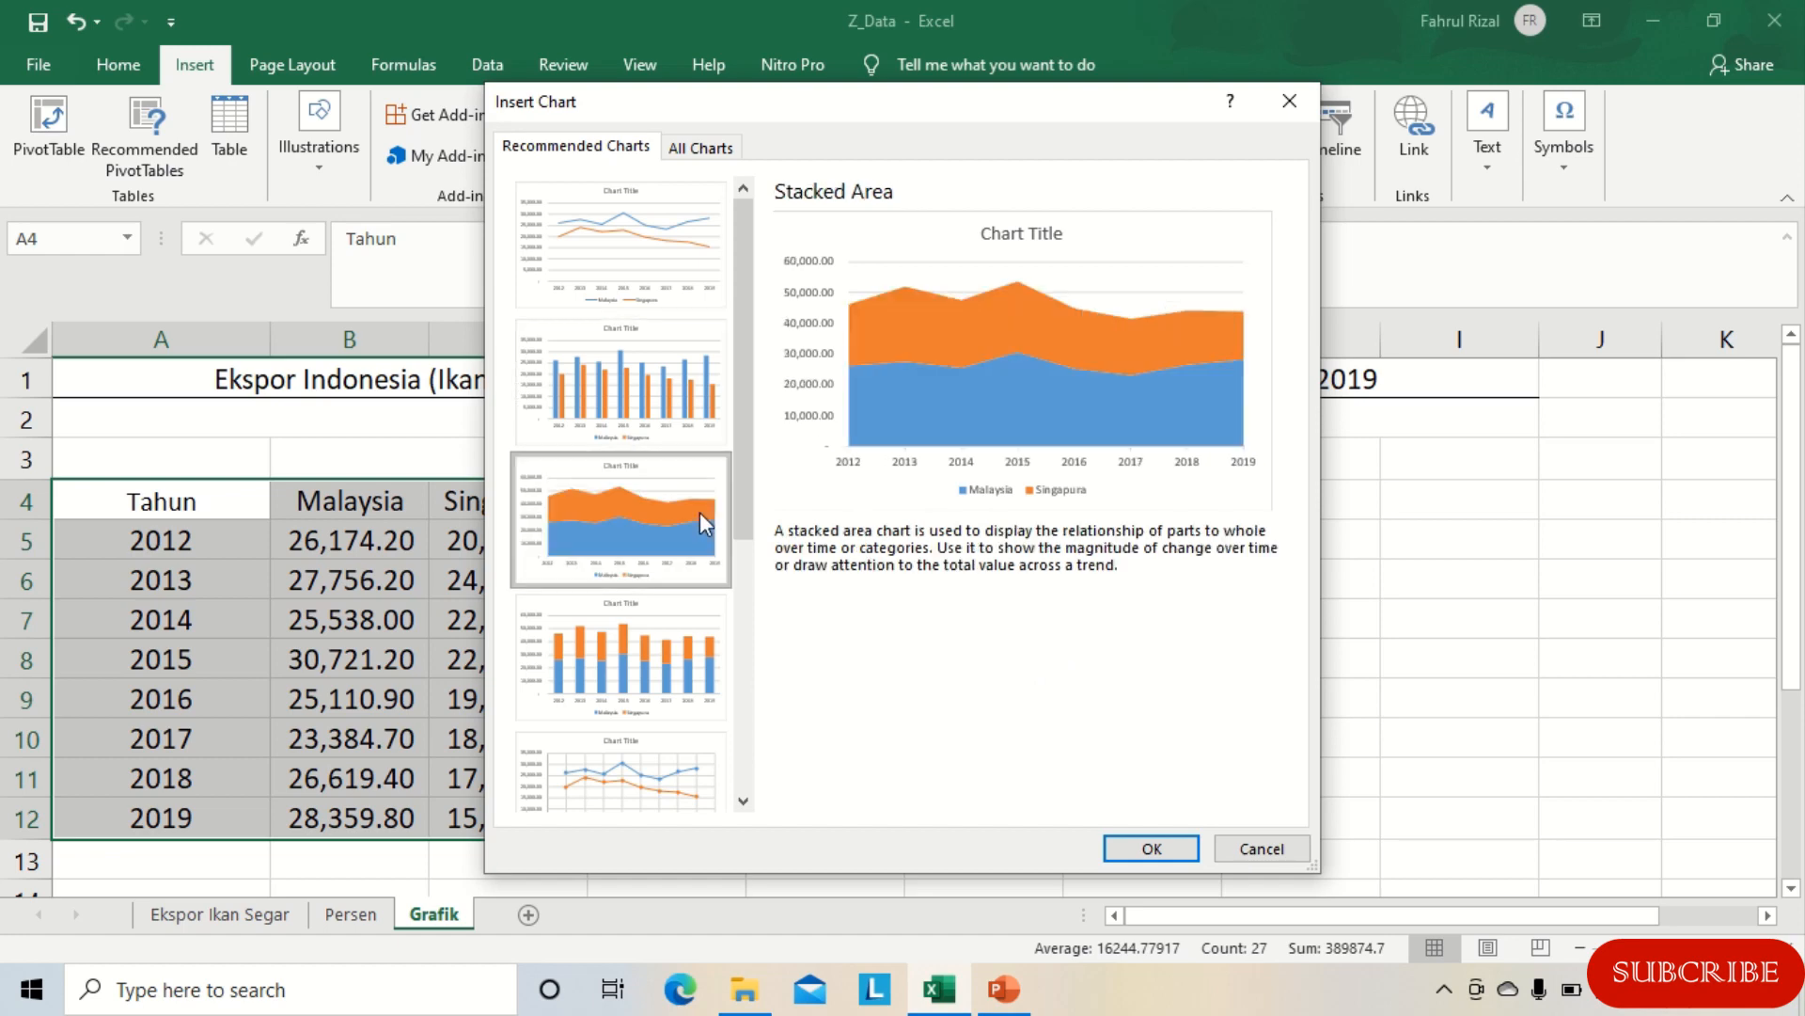
left_click(664, 706)
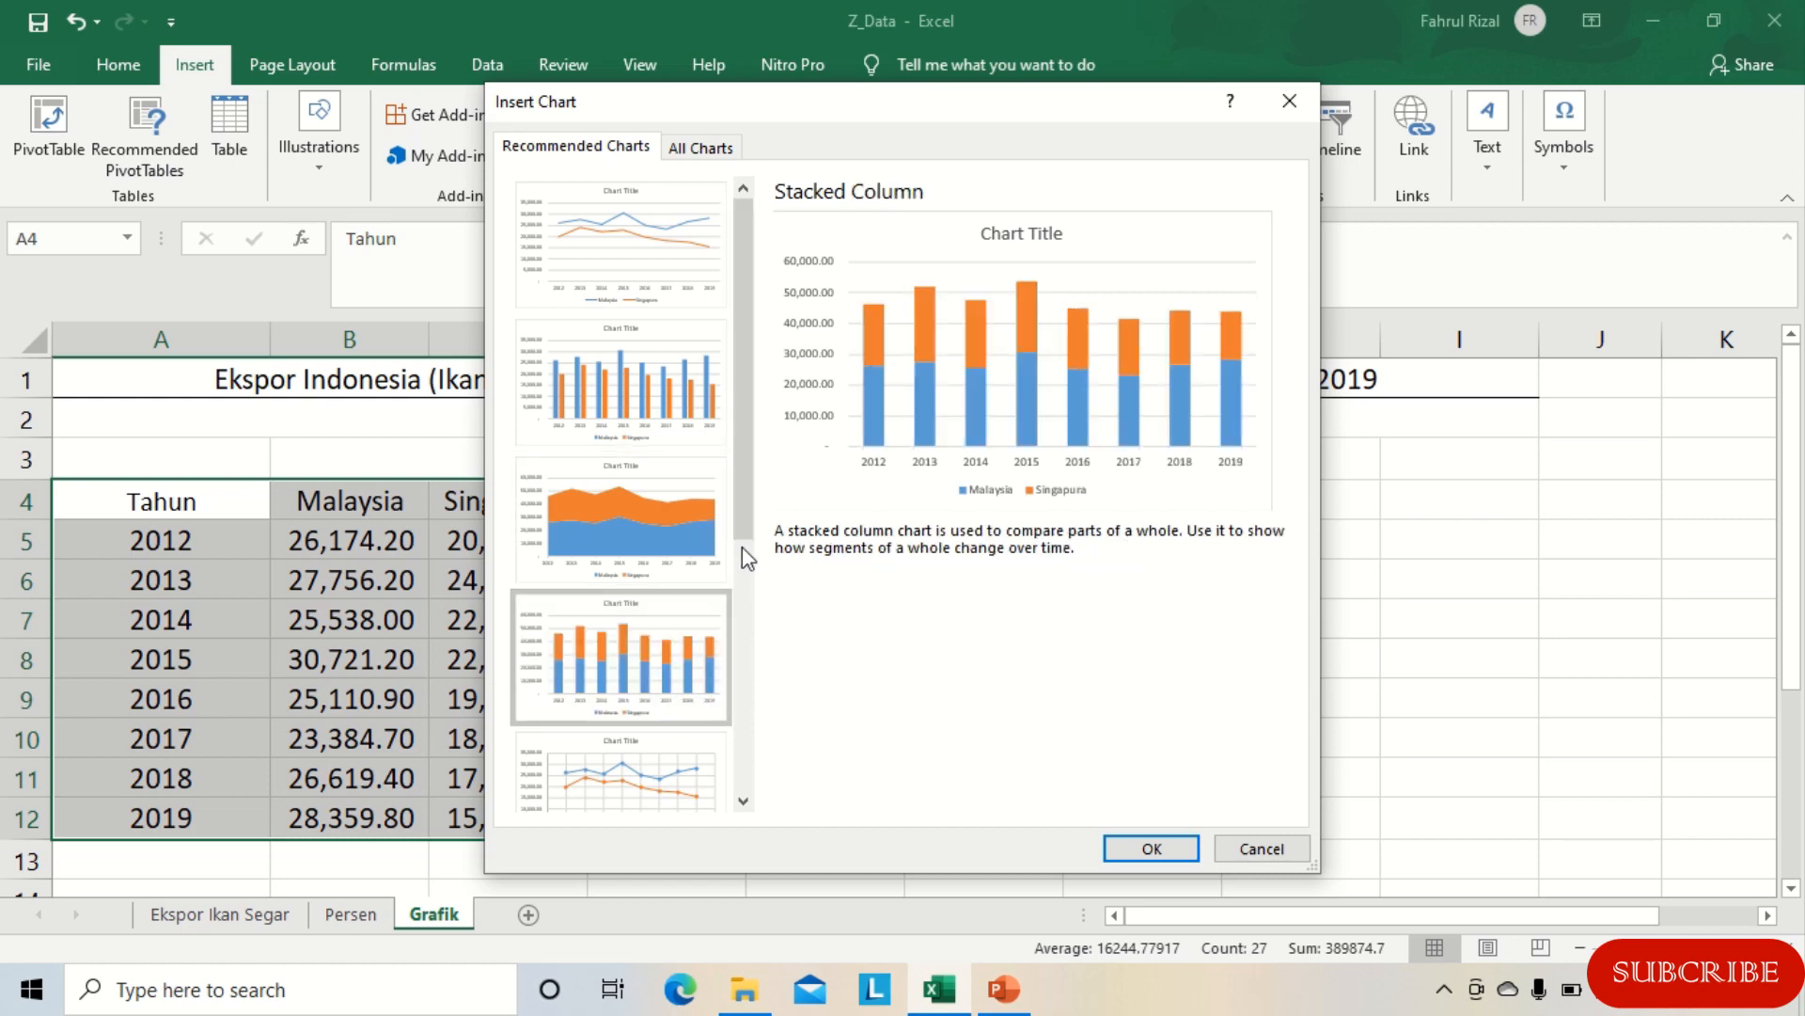
left_click(664, 766)
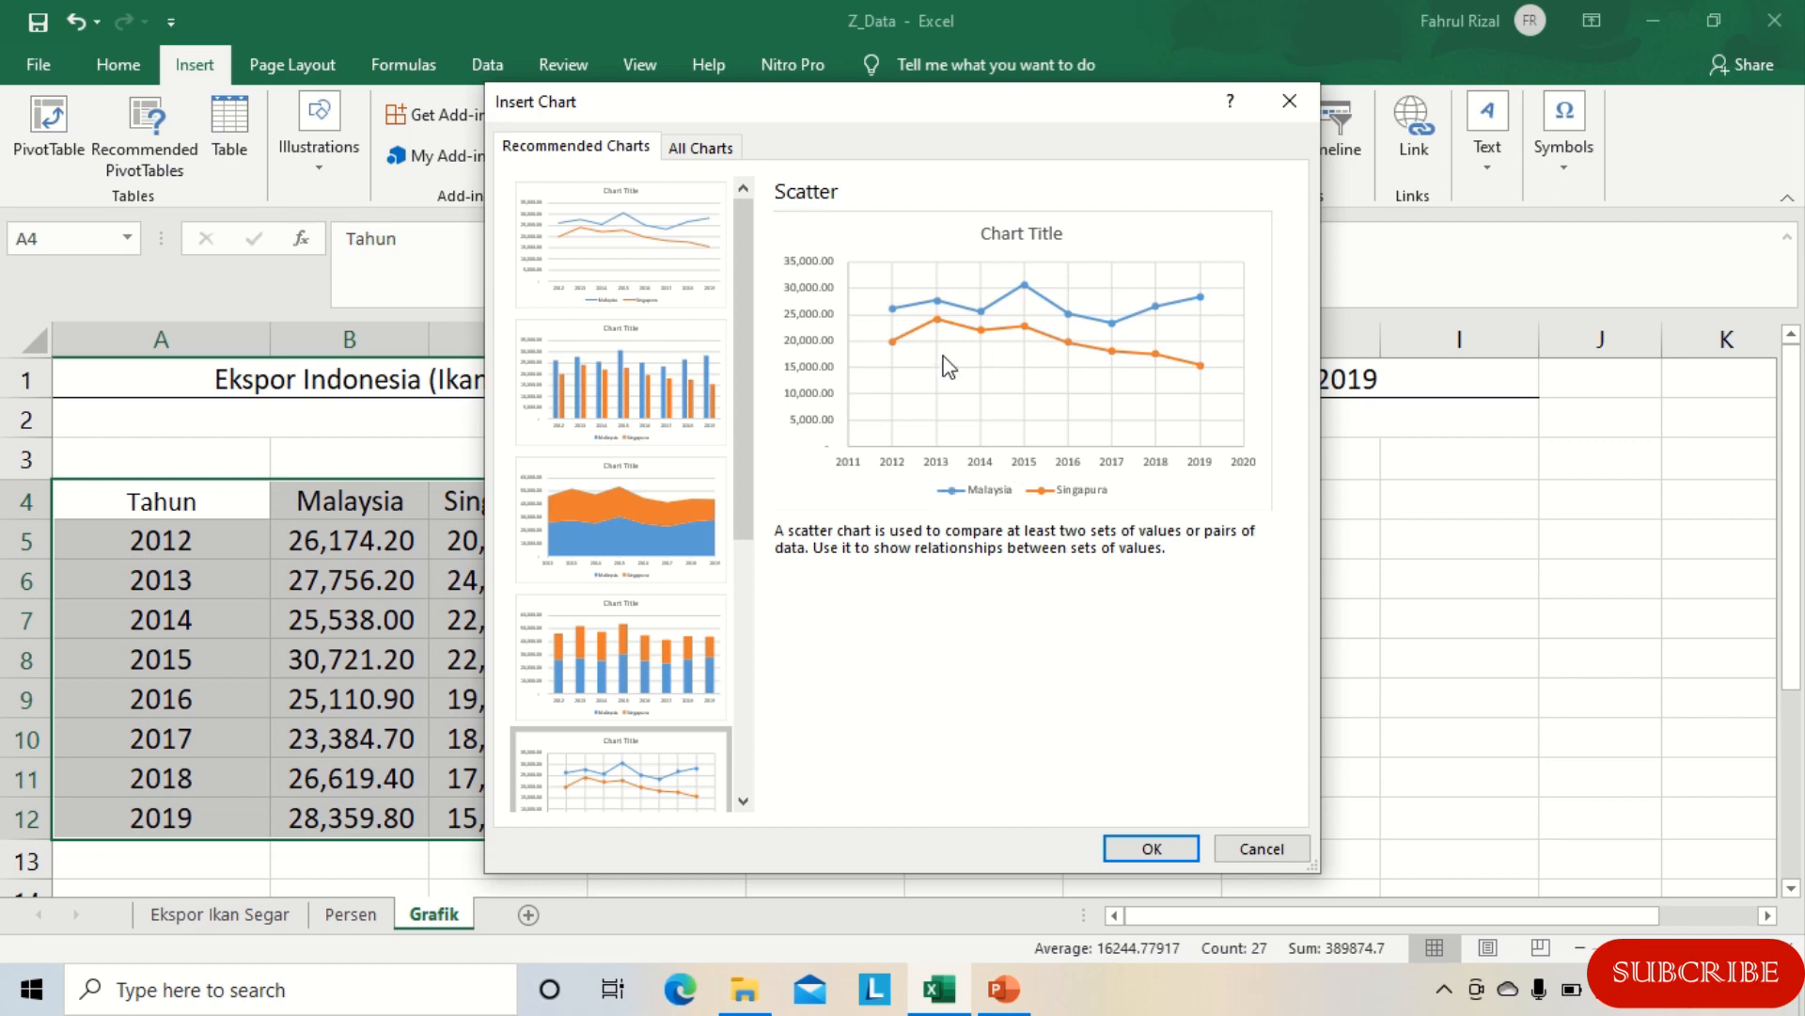
left_click(1260, 849)
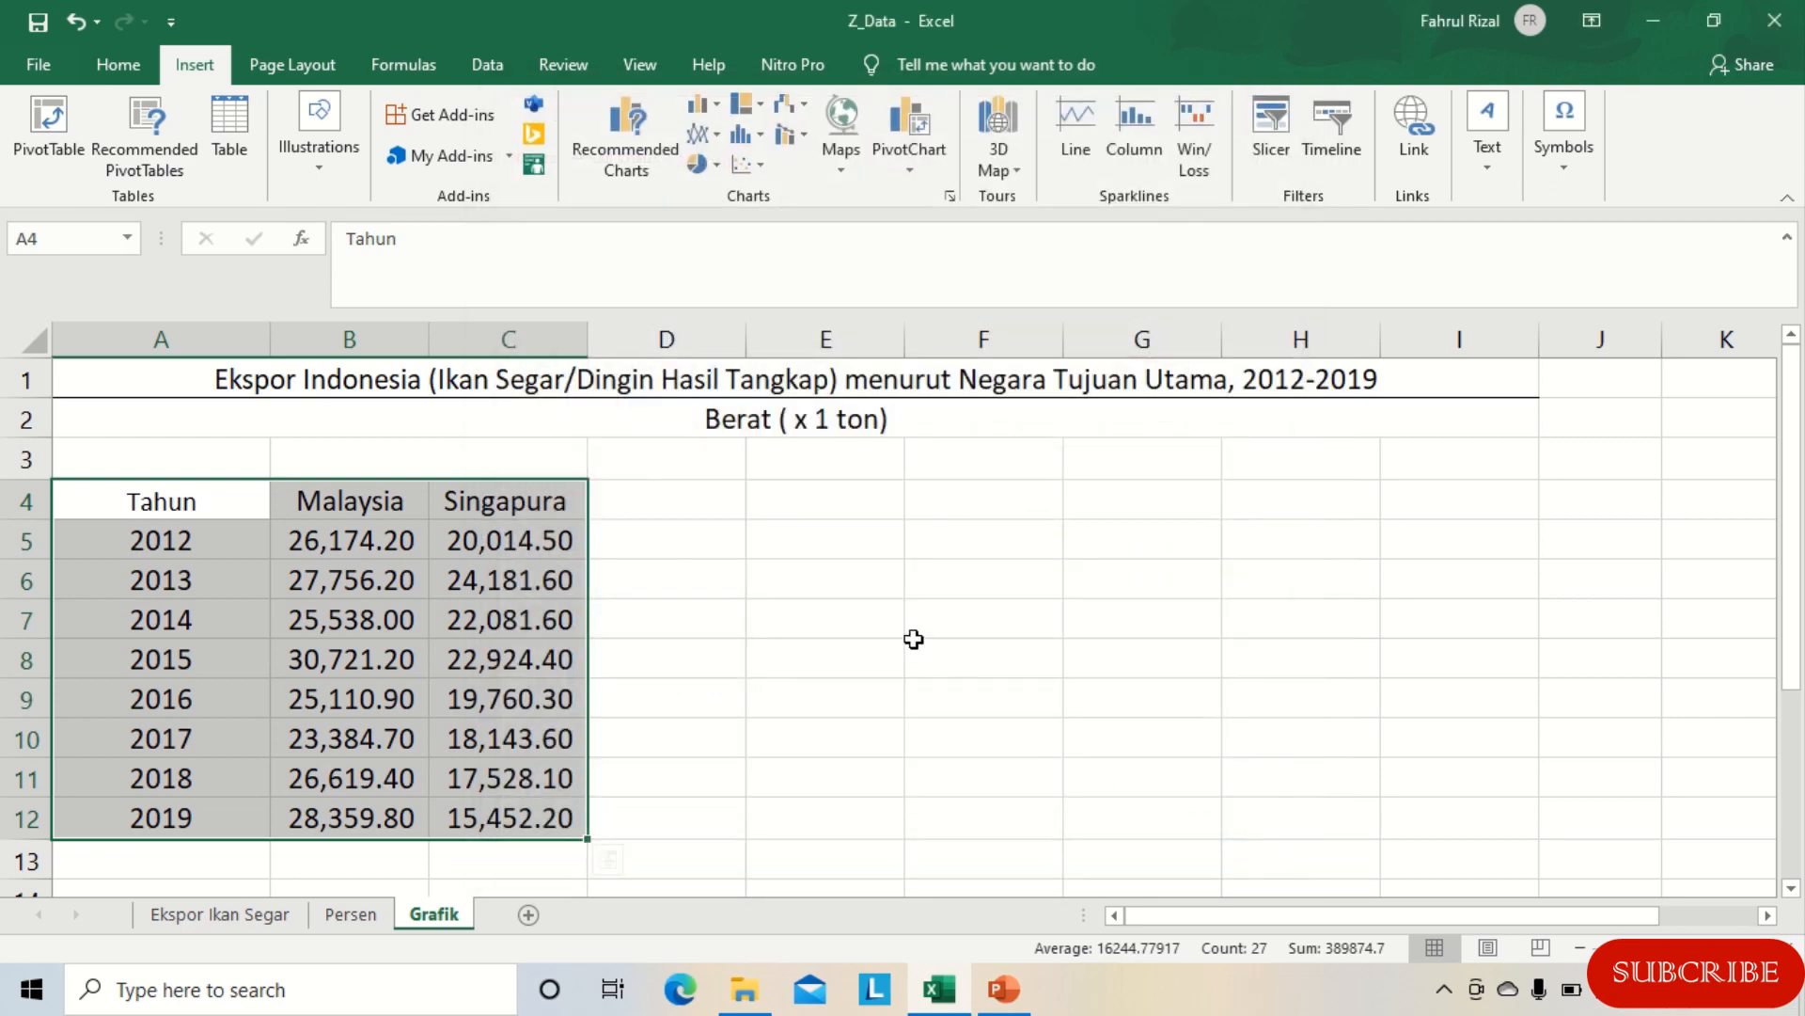
Step: Insert a Scatter with Smooth Lines and Markers chart from A4:C12 and place it beside the vertical table
left_click(761, 166)
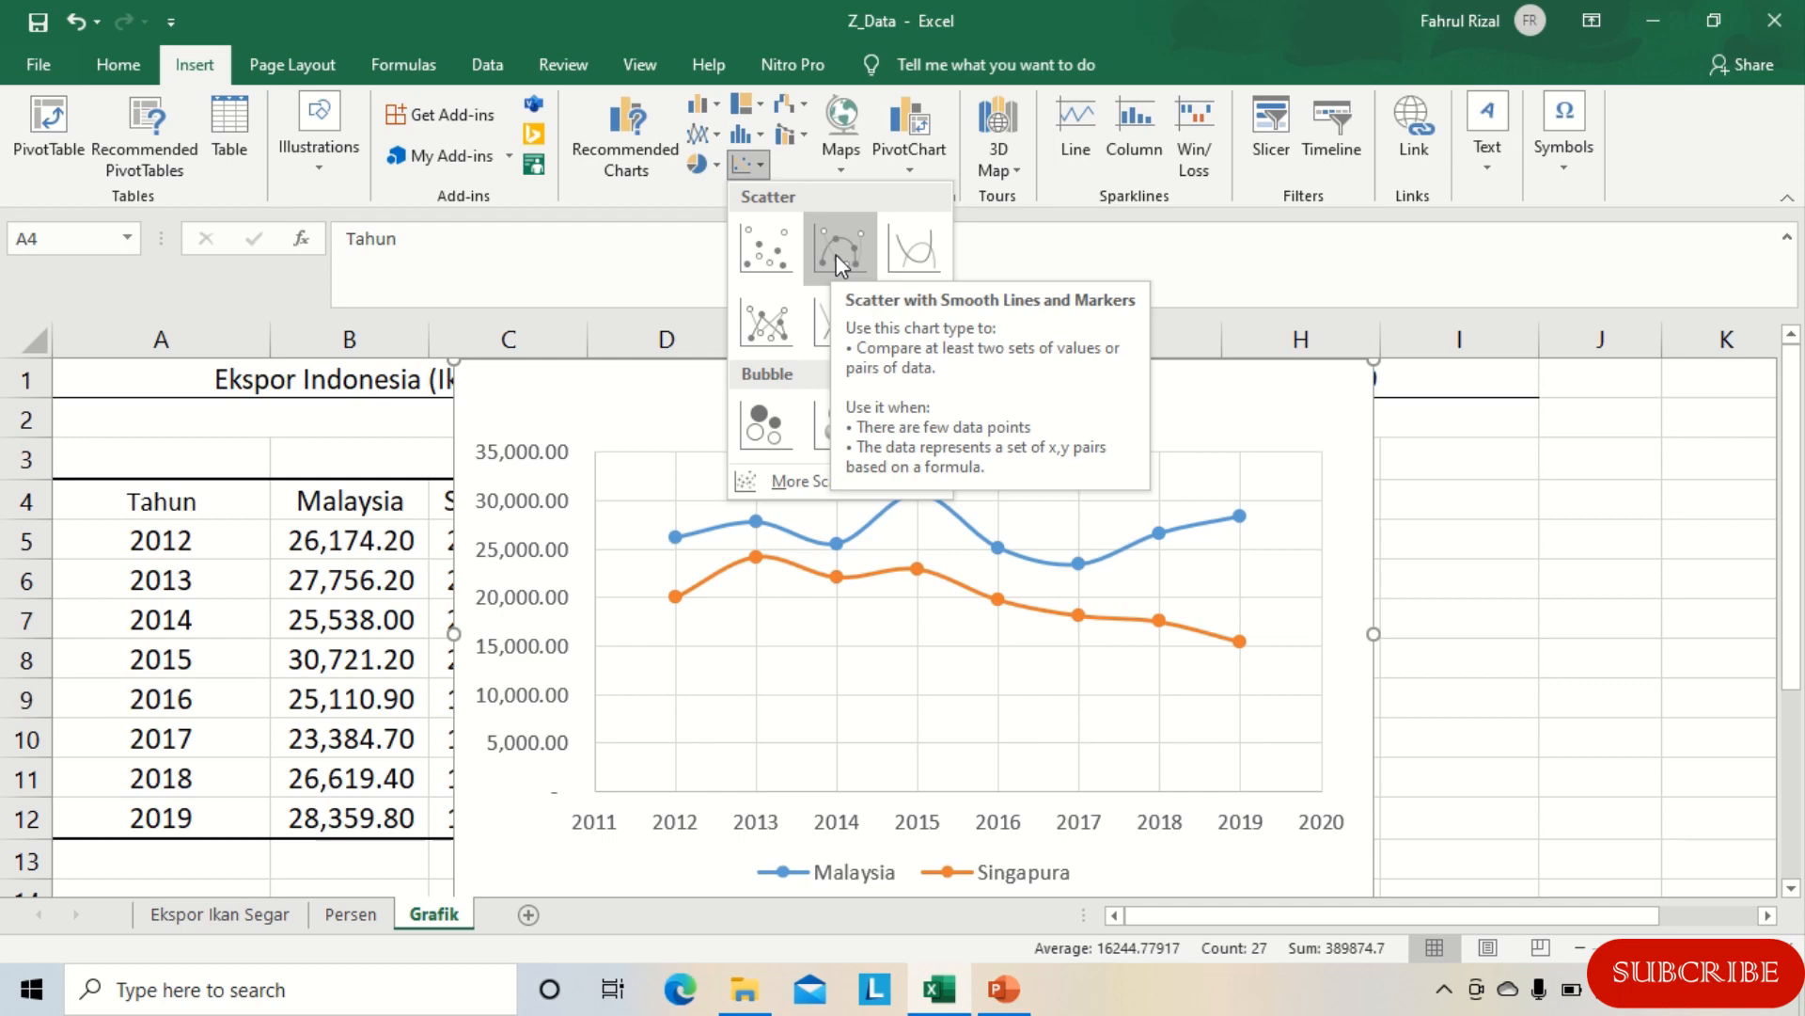
left_click(837, 254)
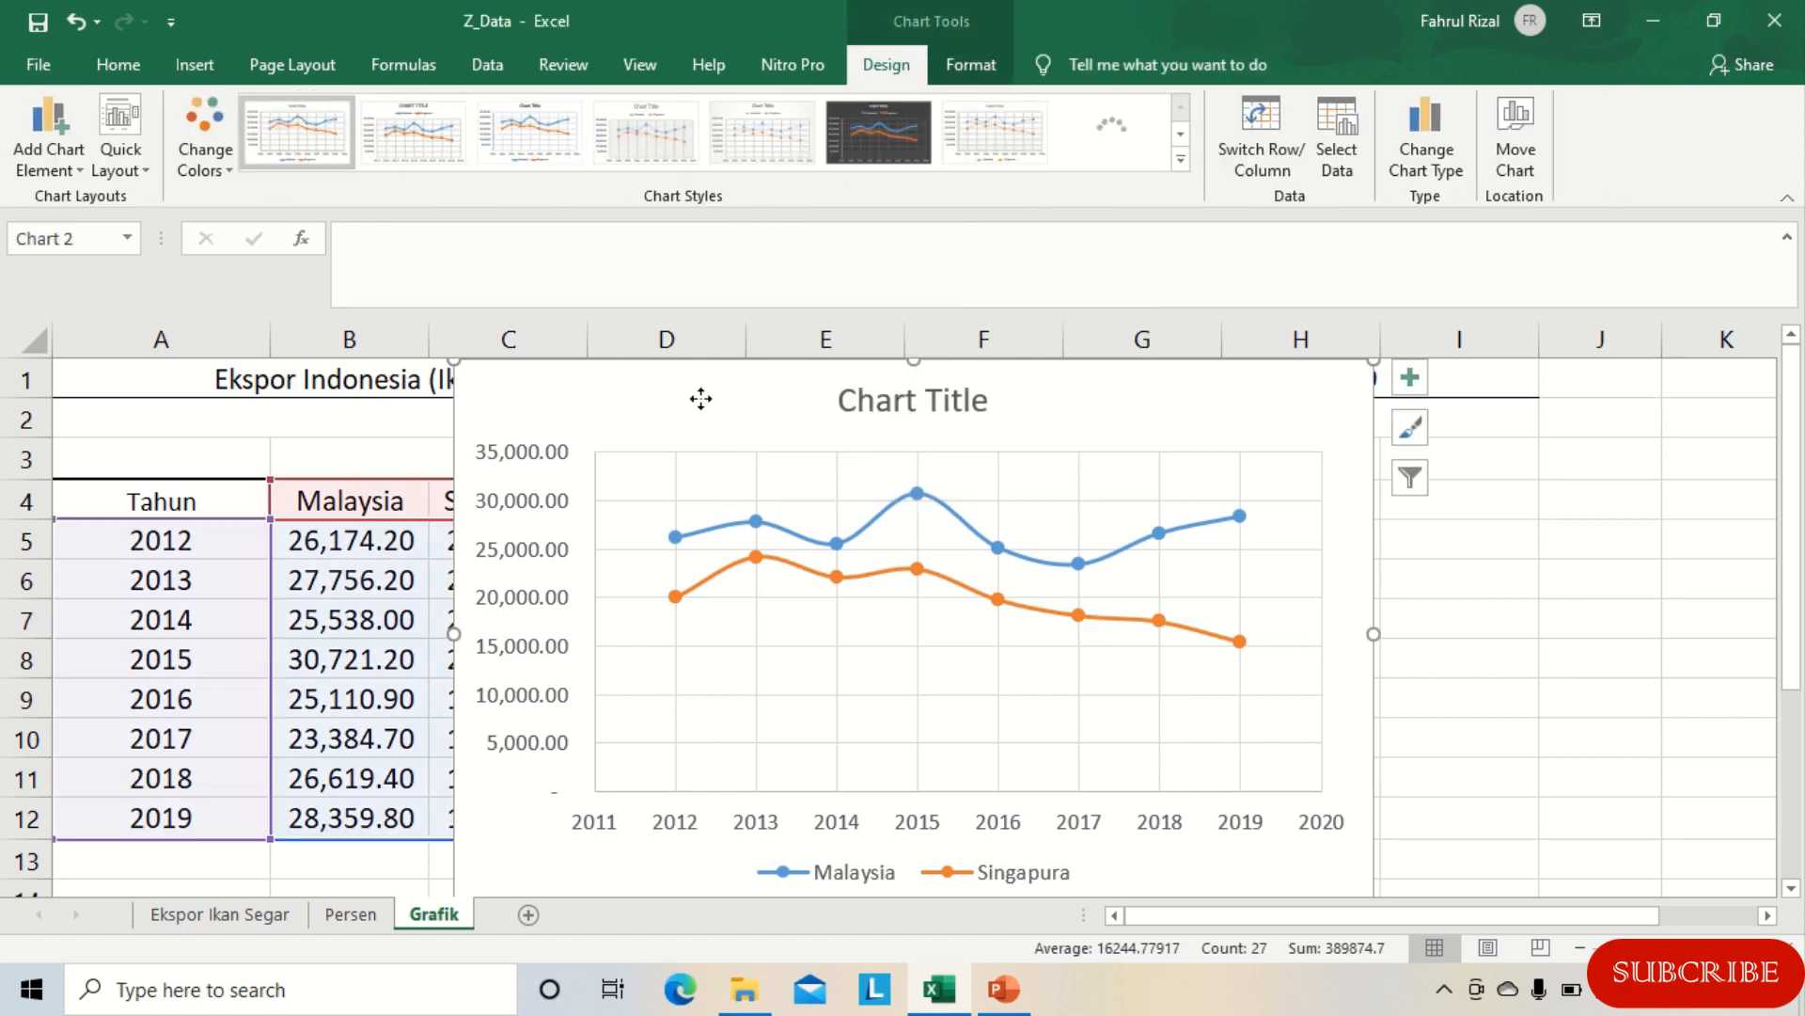
mouse_move(702, 399)
left_mouse_down()
mouse_move(883, 391)
mouse_move(848, 375)
left_mouse_up()
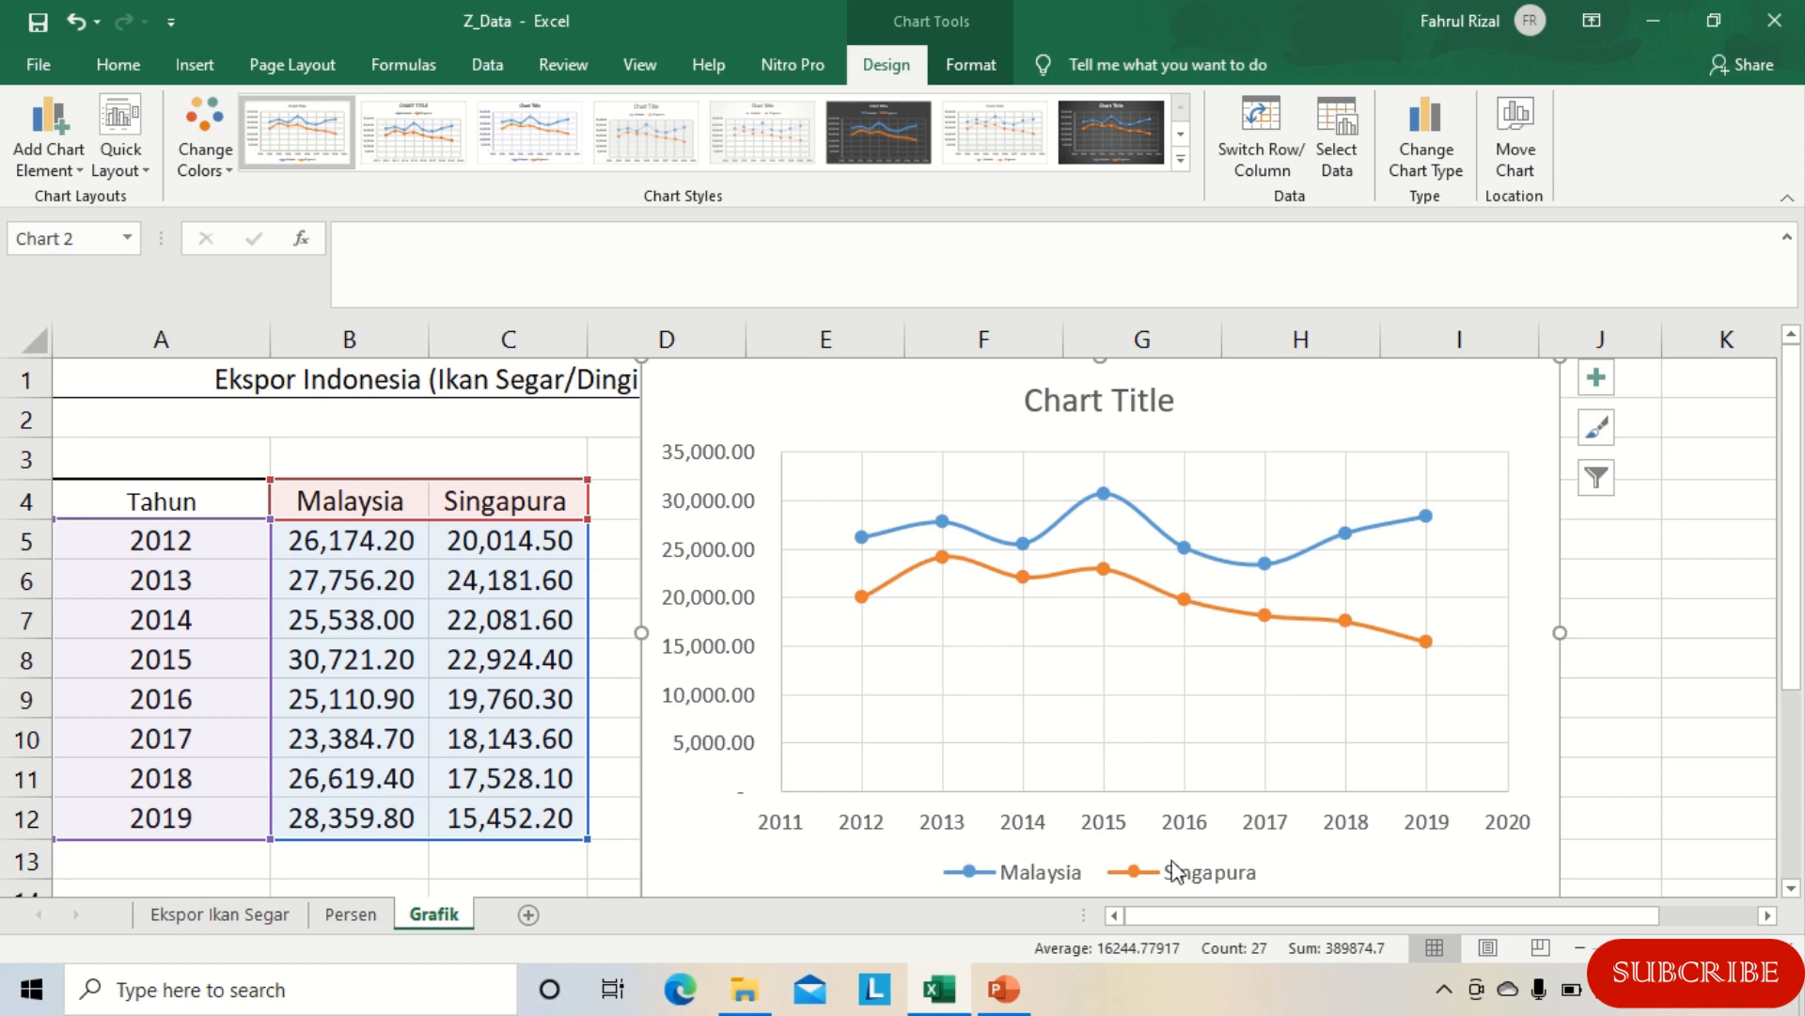
left_click(1614, 706)
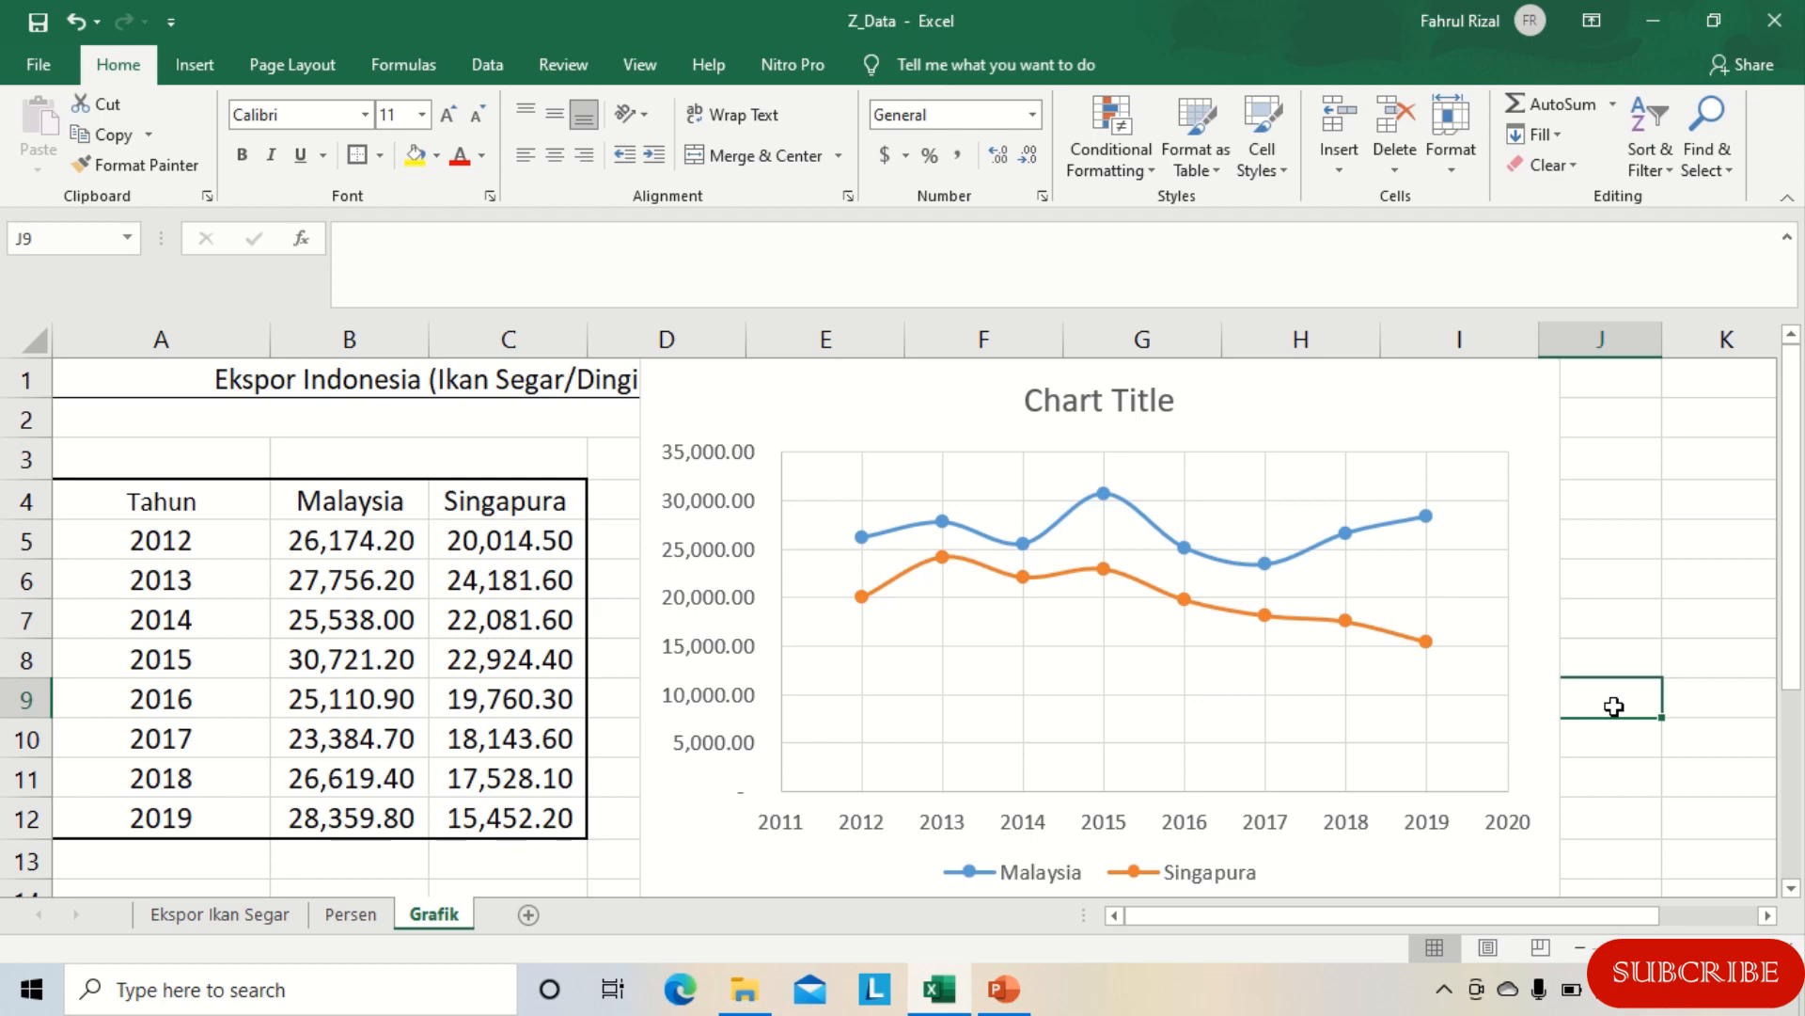
Step: Insert a Scatter with Smooth Lines and Markers chart from the horizontal table A16:I18 and apply chart Style 6
scroll(1614, 706, "down", 2)
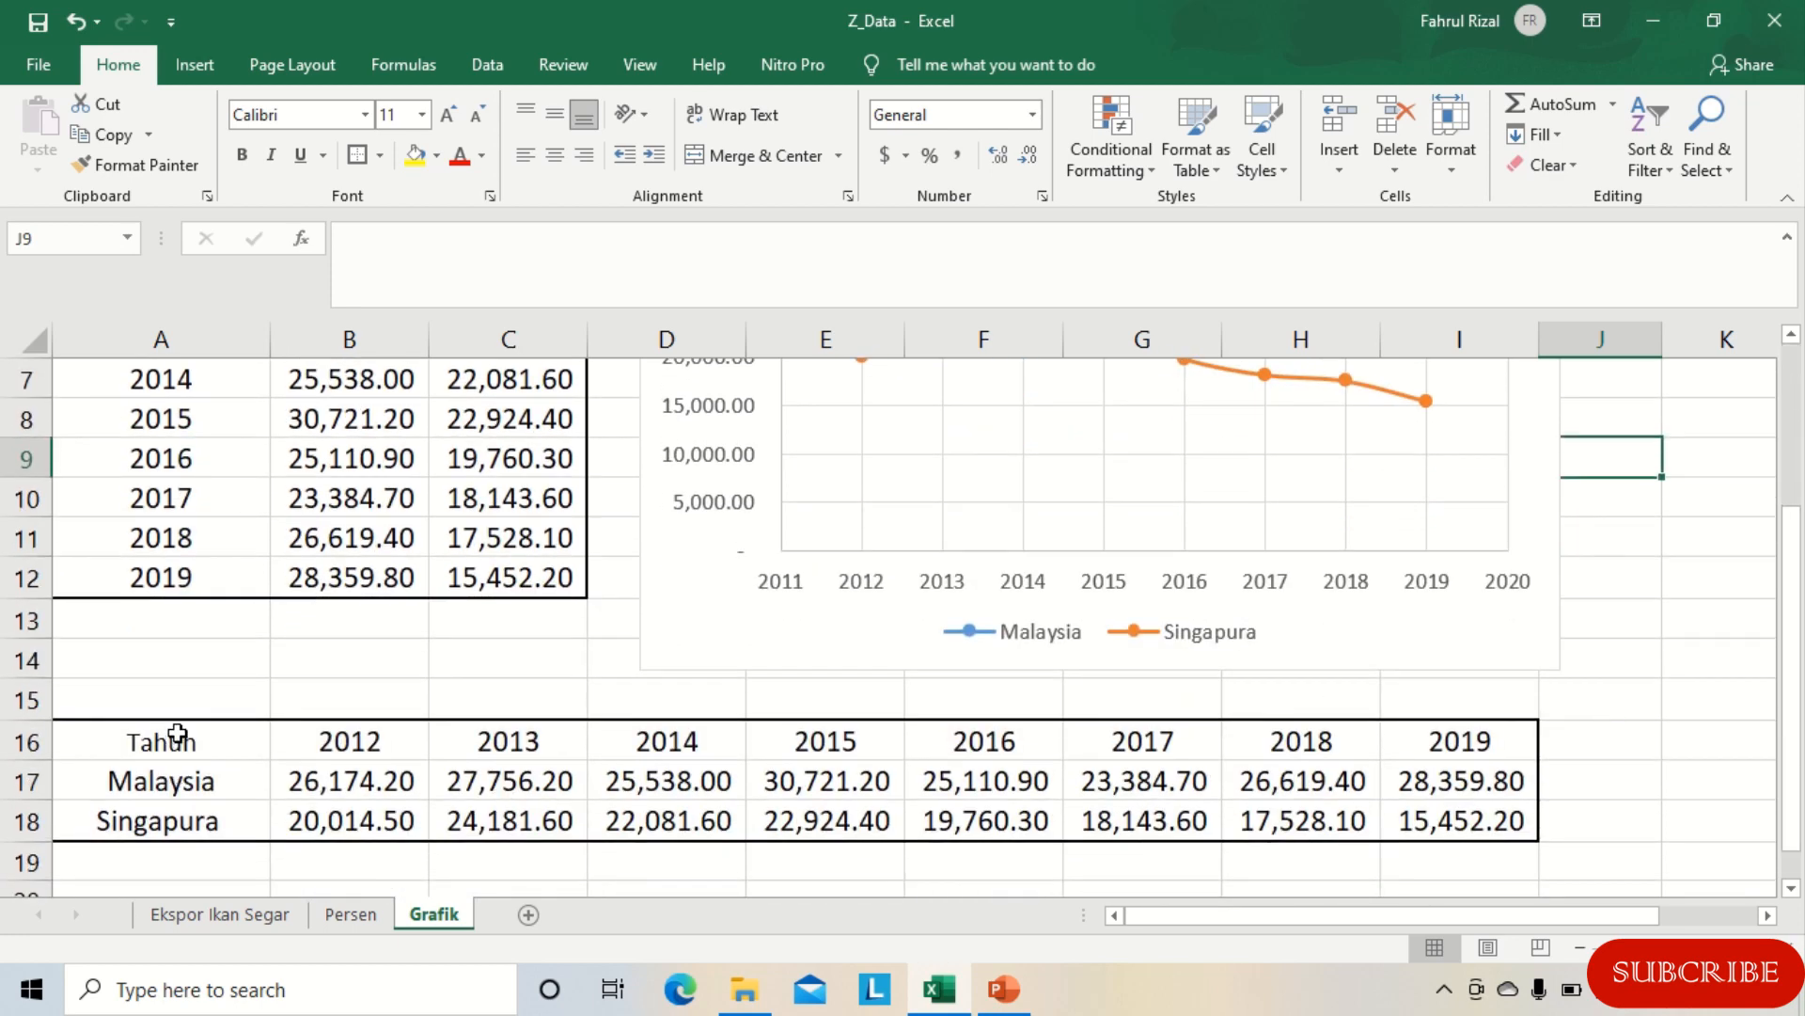
left_click_drag(131, 737, 1440, 817)
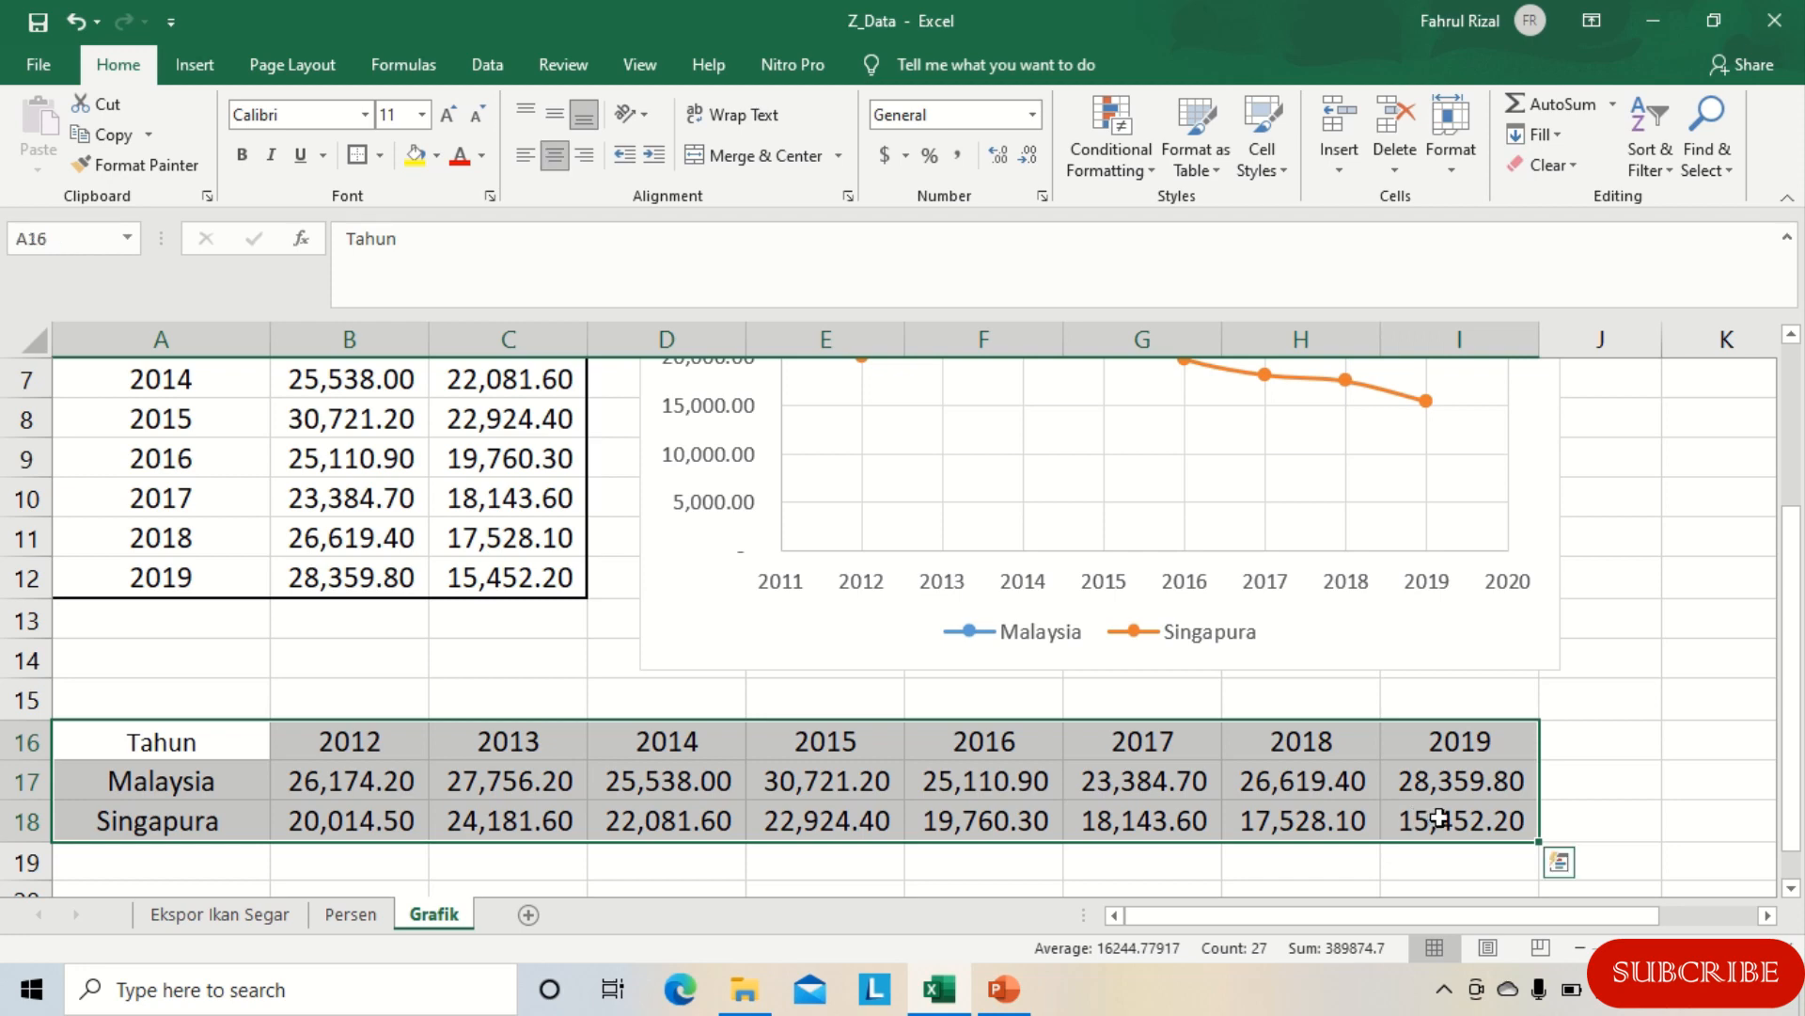
left_click(204, 67)
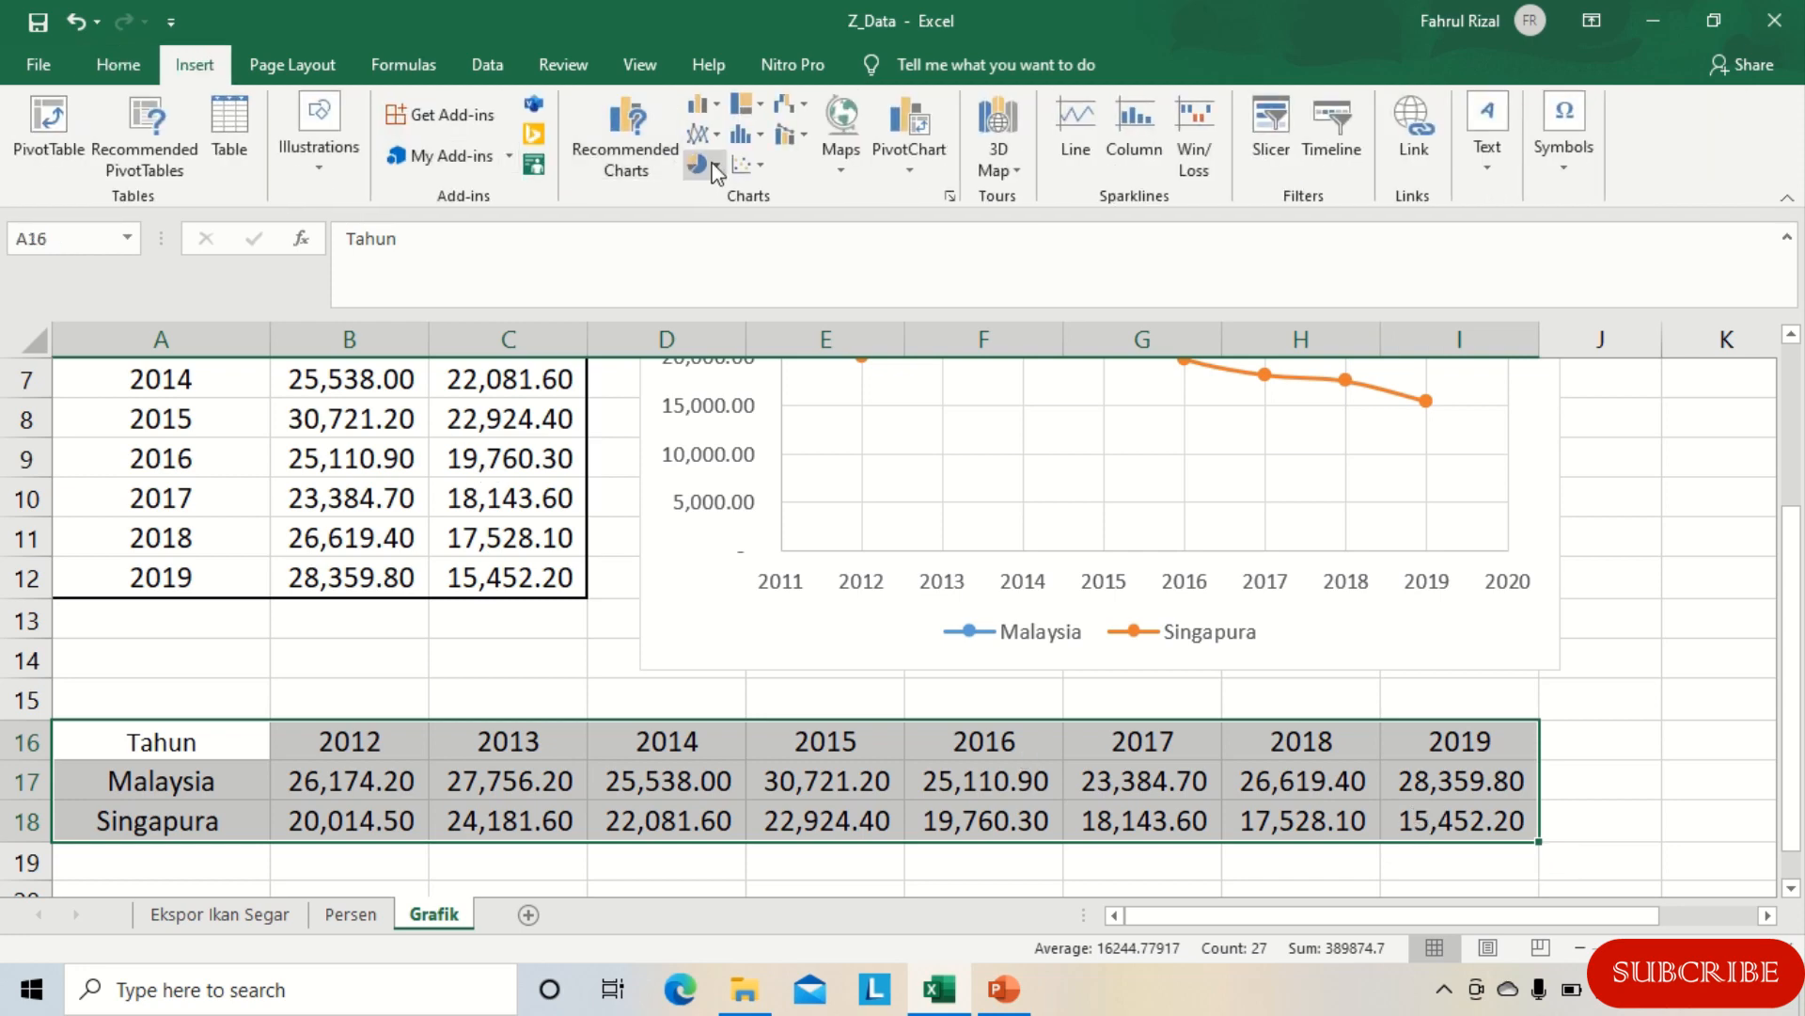
left_click(763, 166)
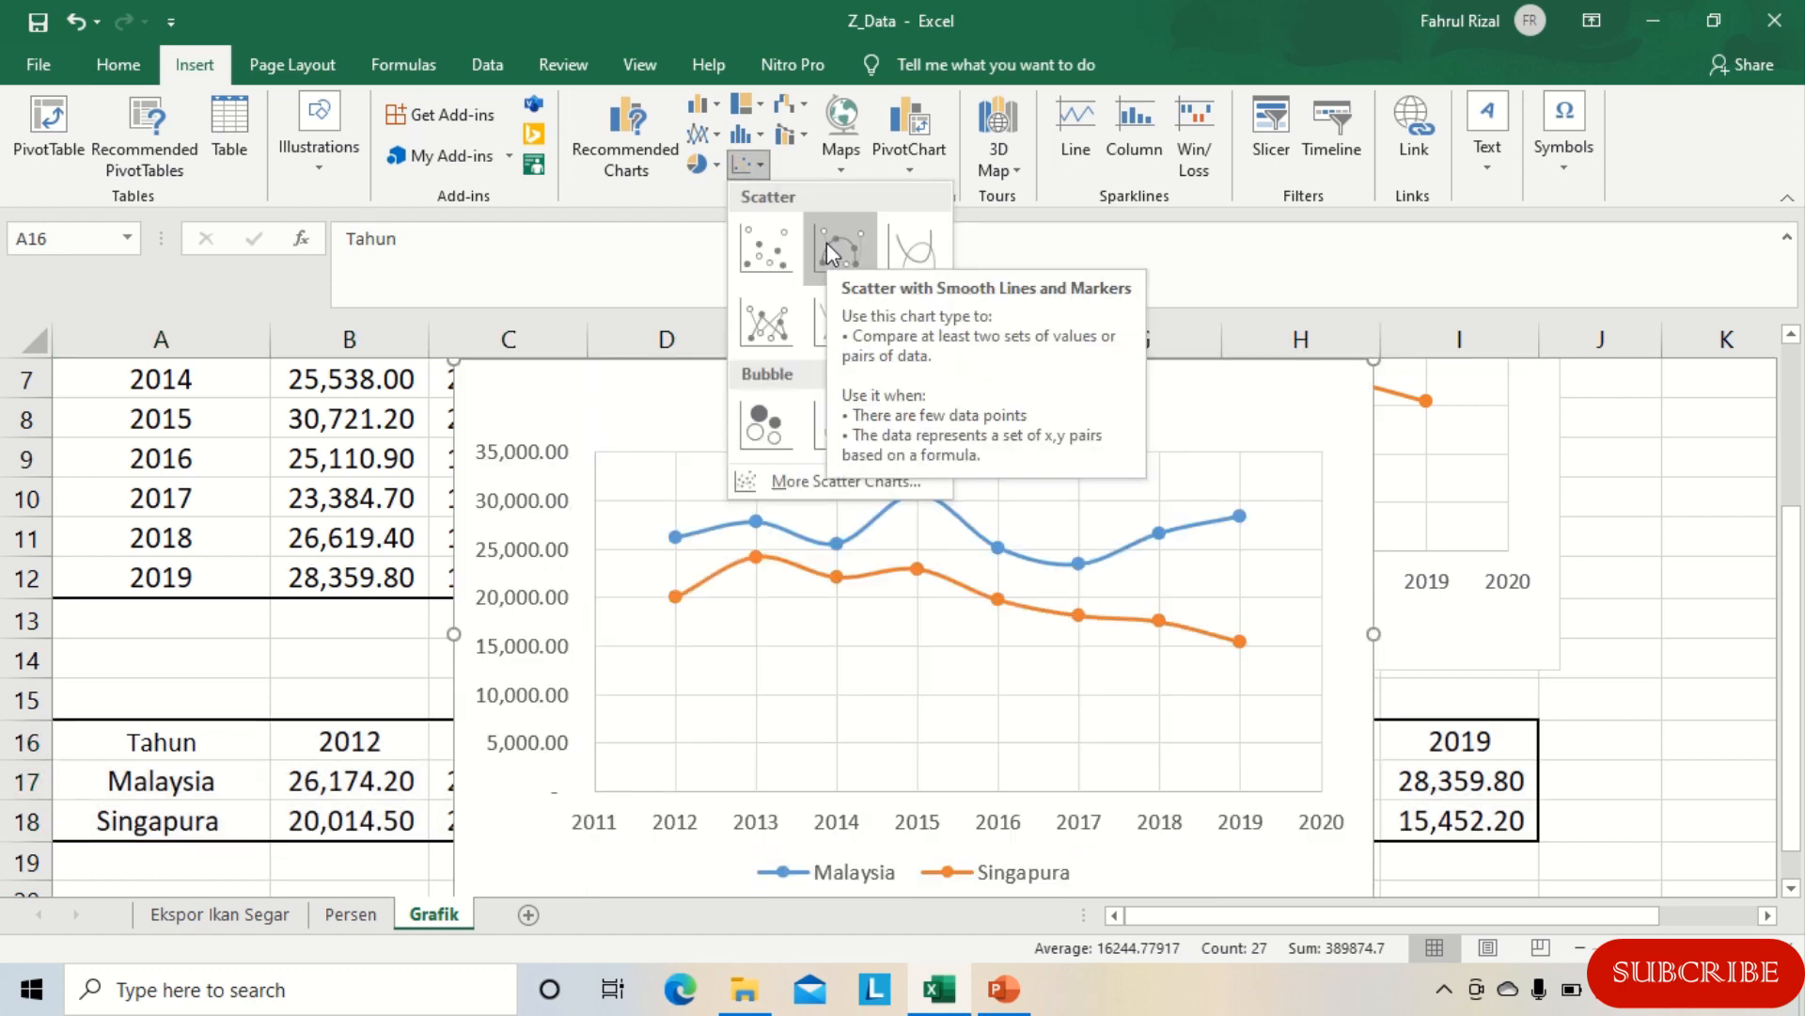
left_click(826, 243)
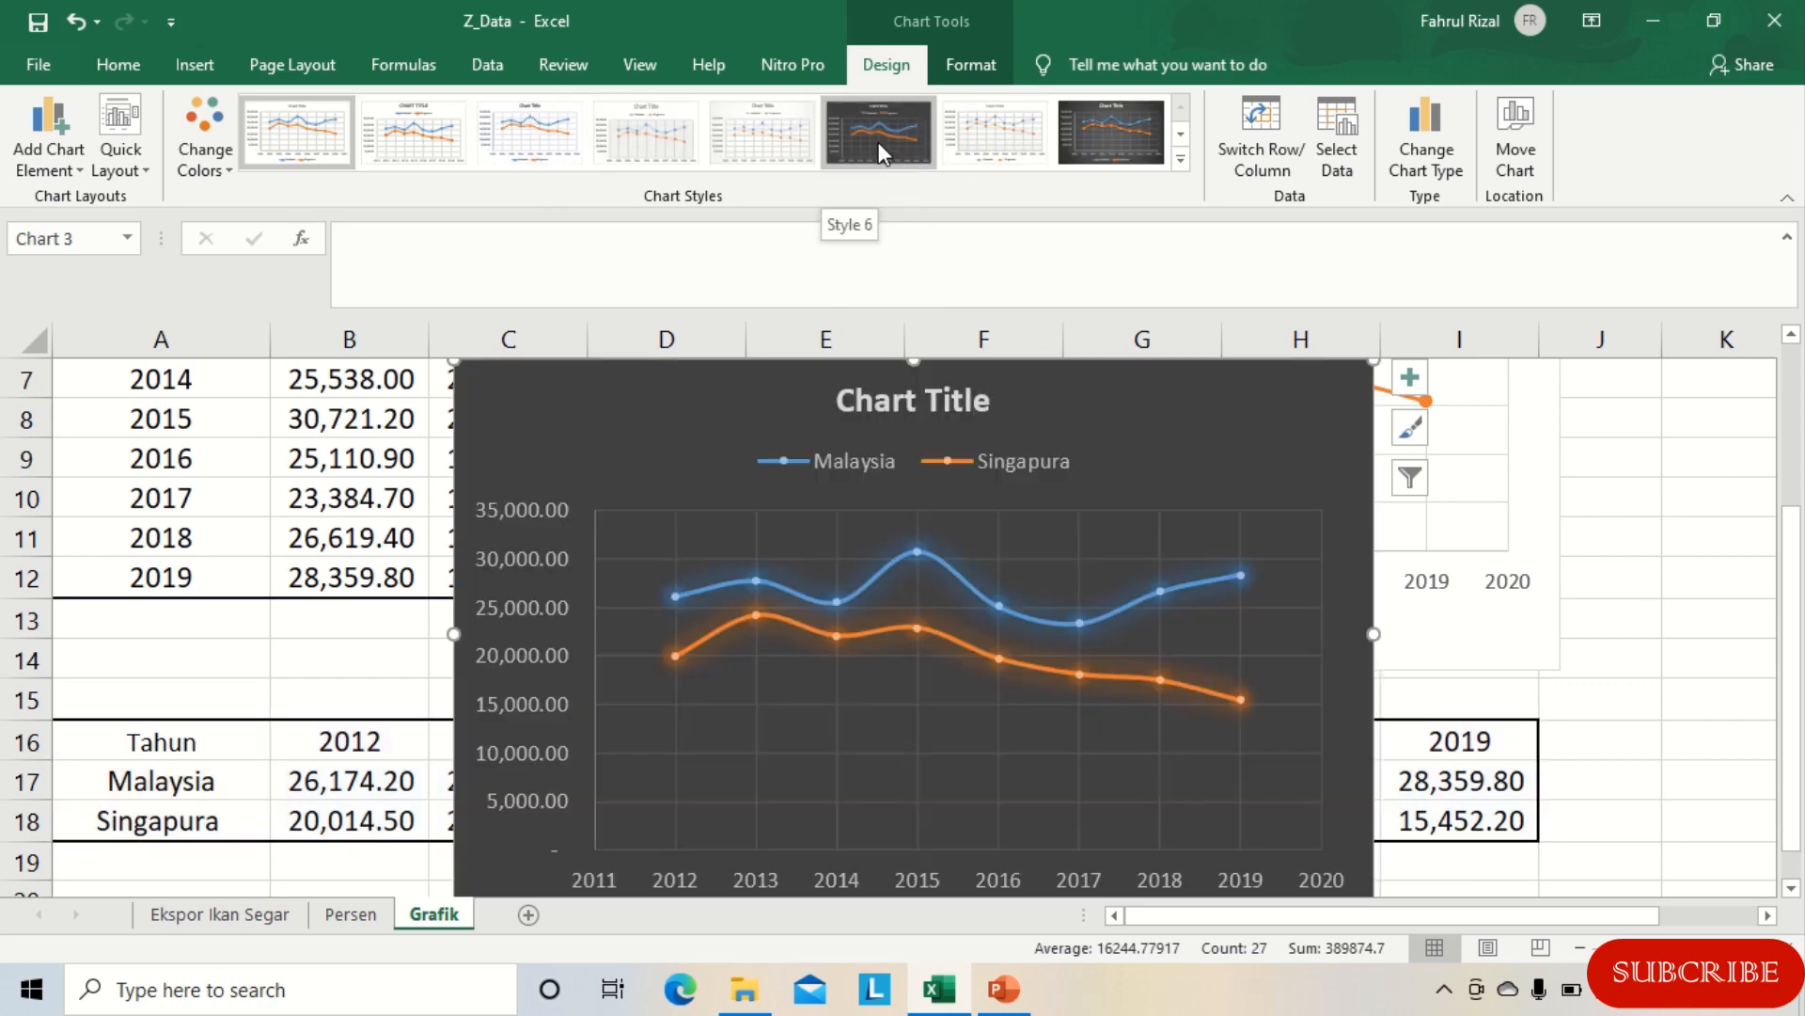
left_click(878, 143)
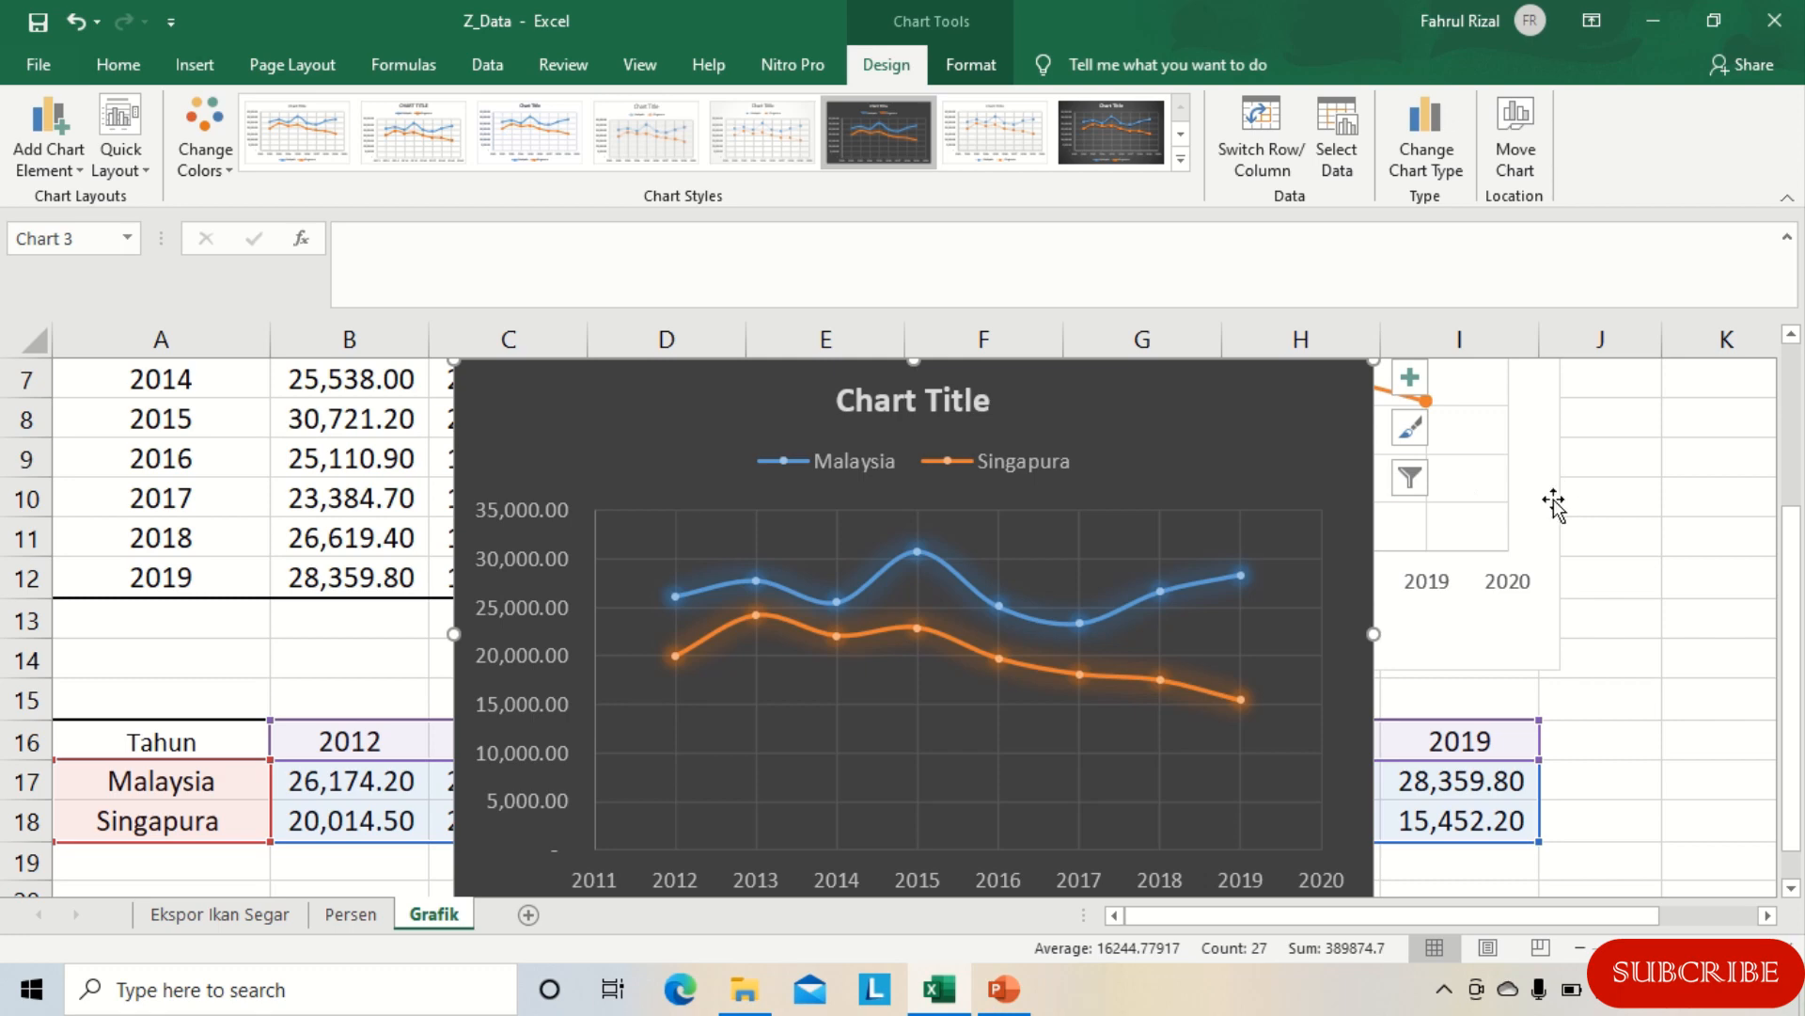
Step: Arrange the two charts side by side, with the dark one starting at cell A1 and the light one directly beside it
scroll(1509, 534, "up", 2)
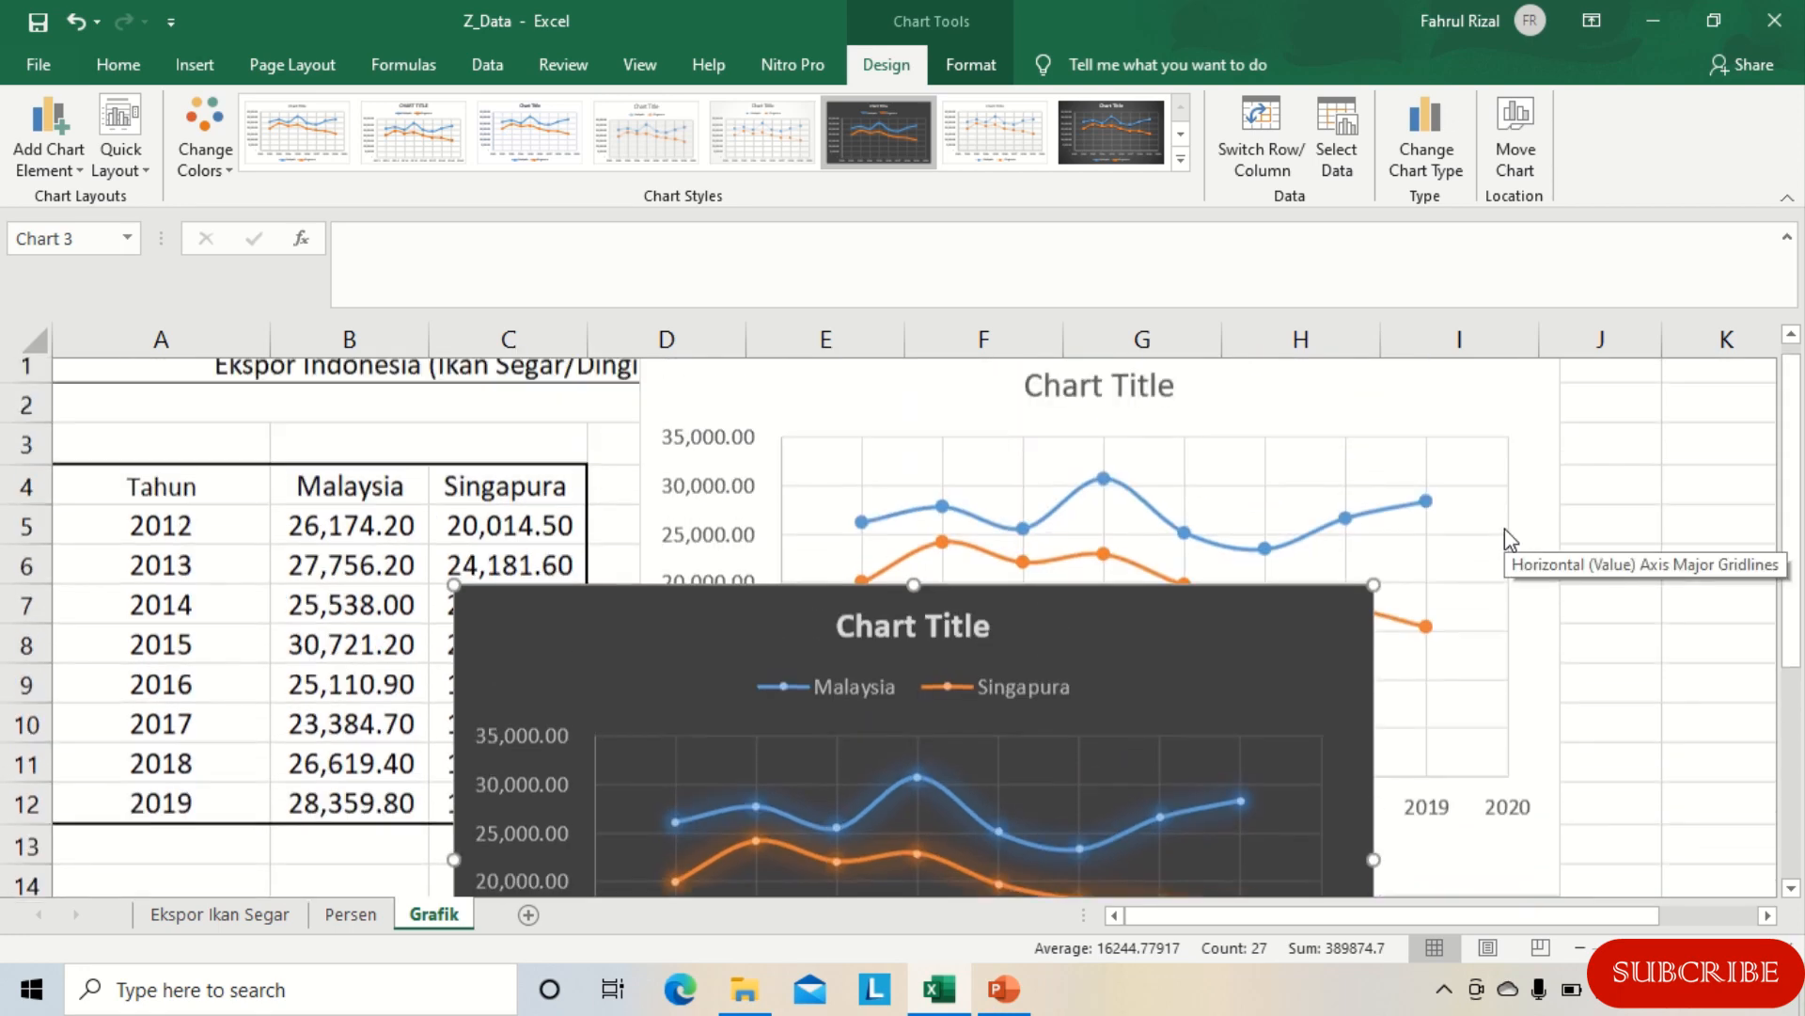
left_click_drag(672, 606, 273, 376)
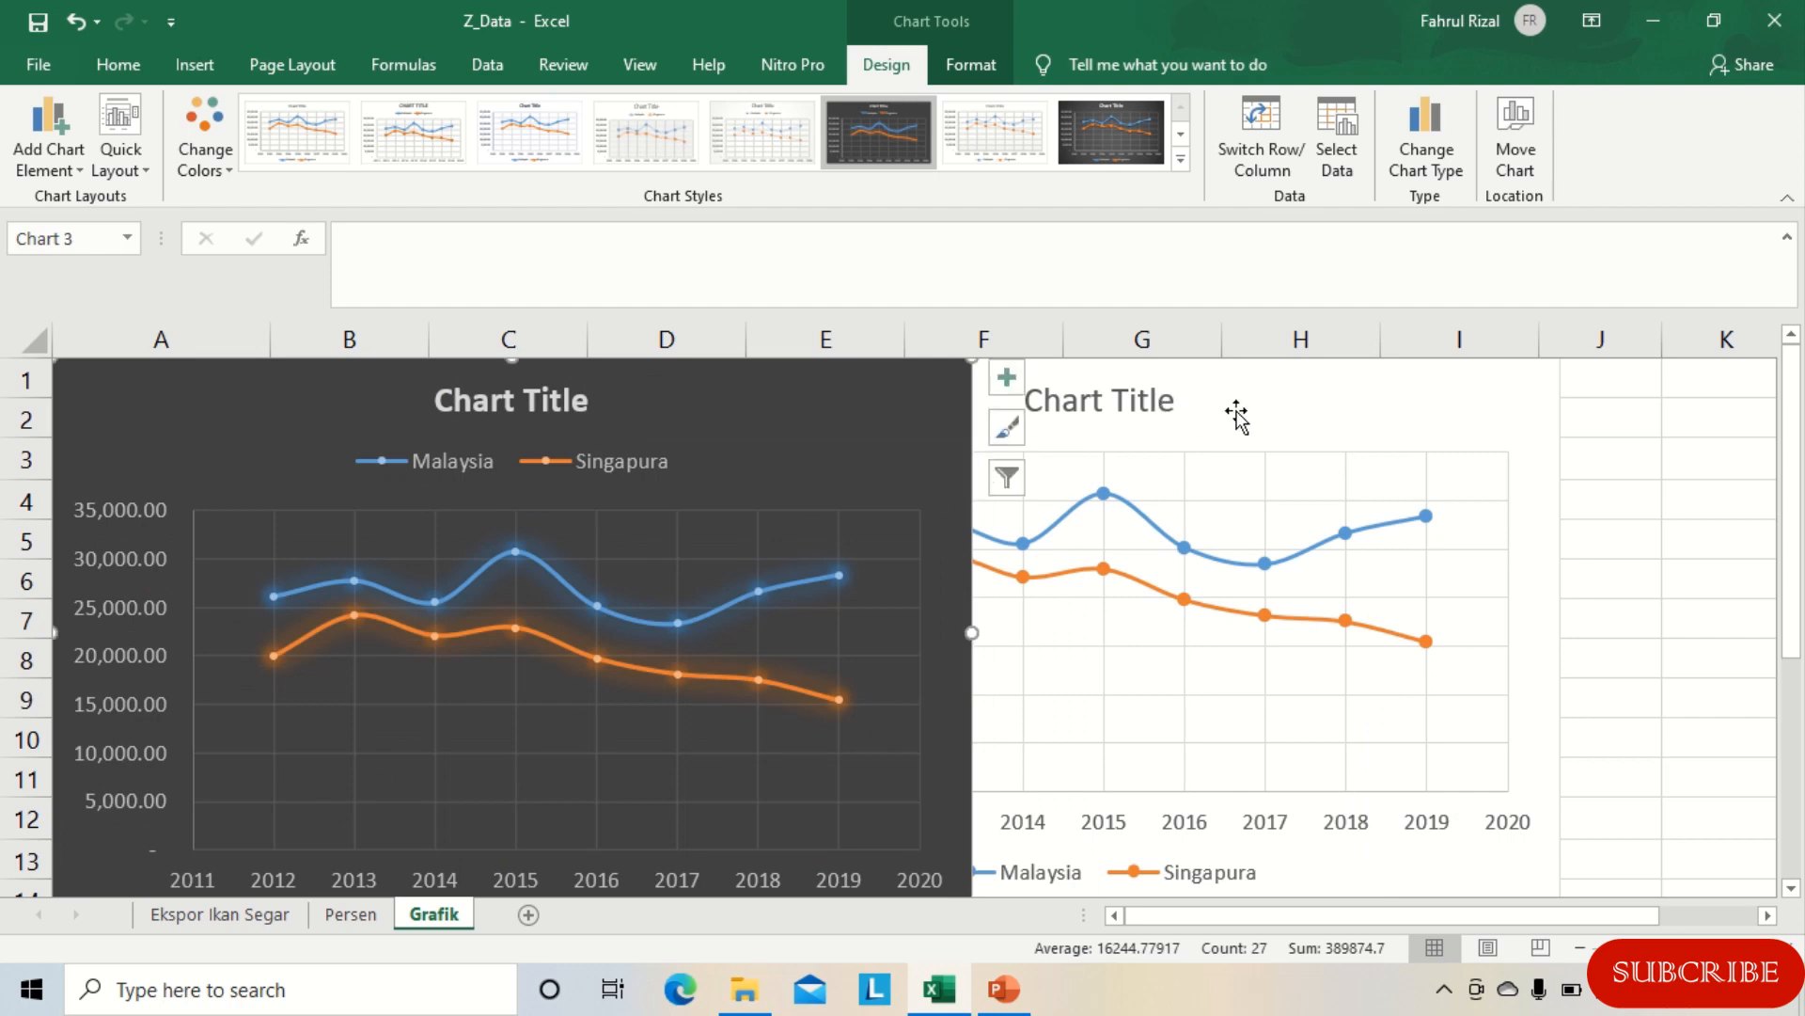
left_click_drag(1237, 414, 1536, 413)
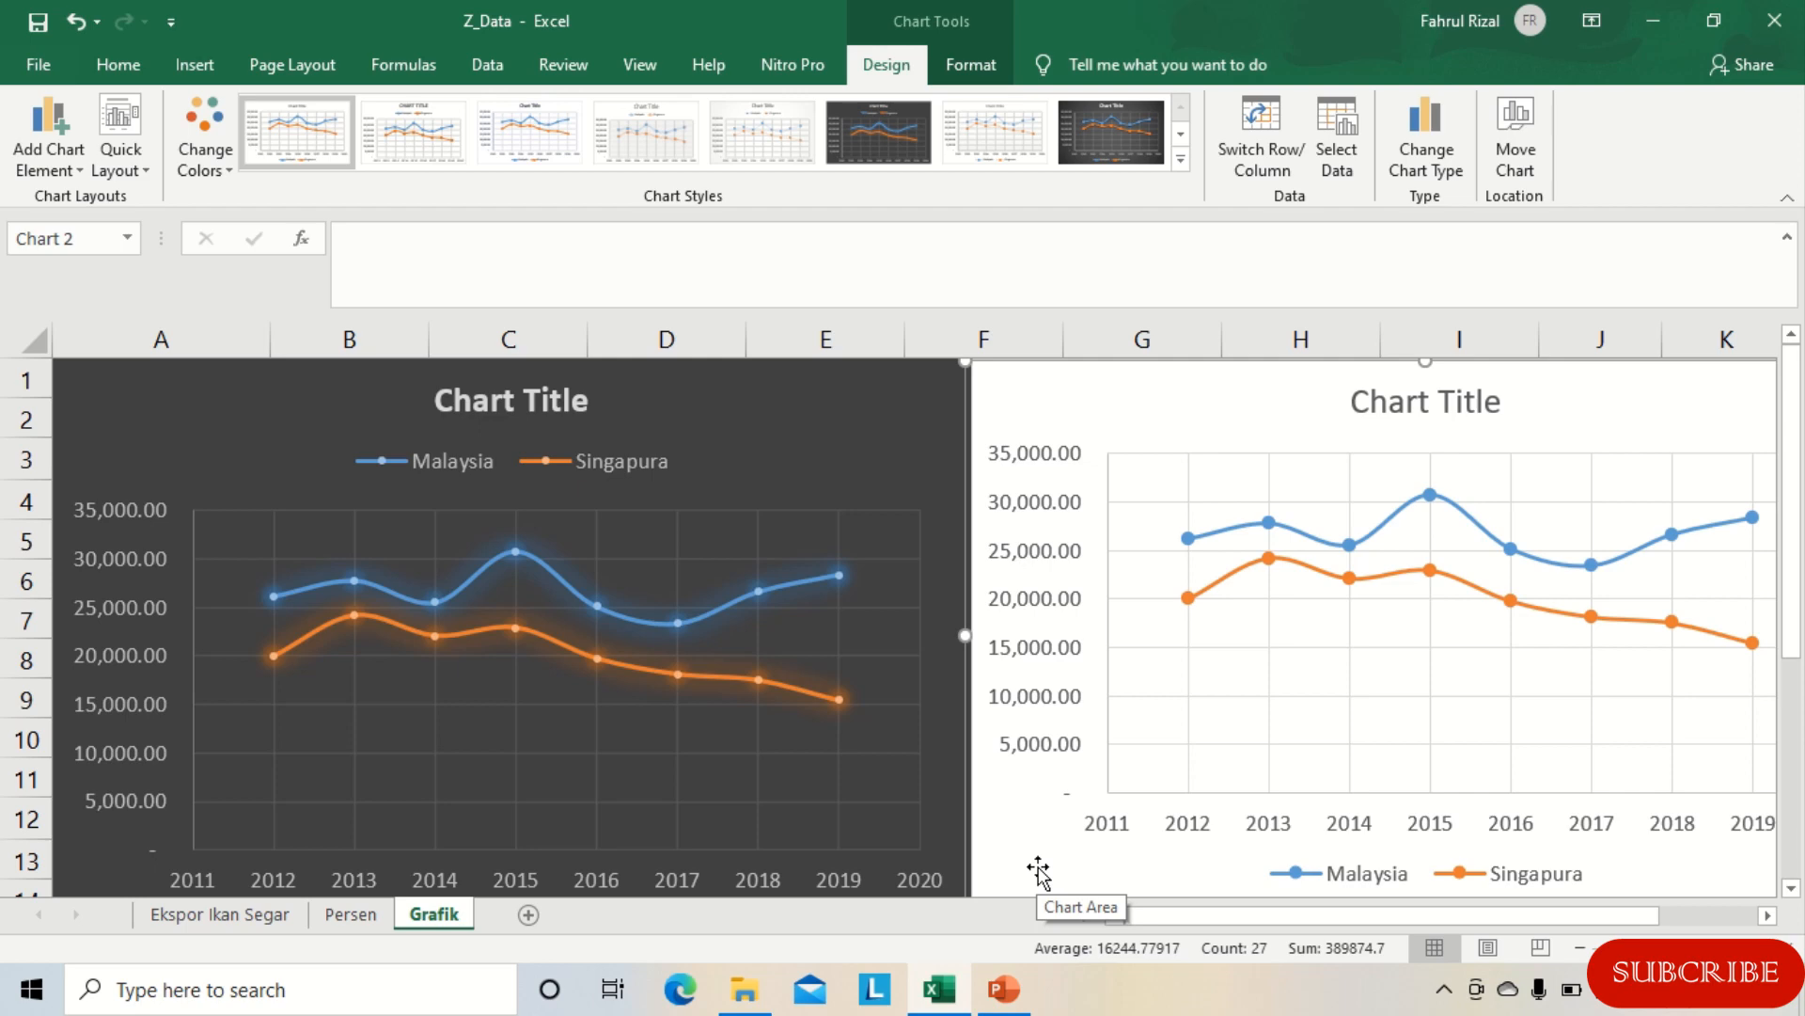
mouse_move(268, 602)
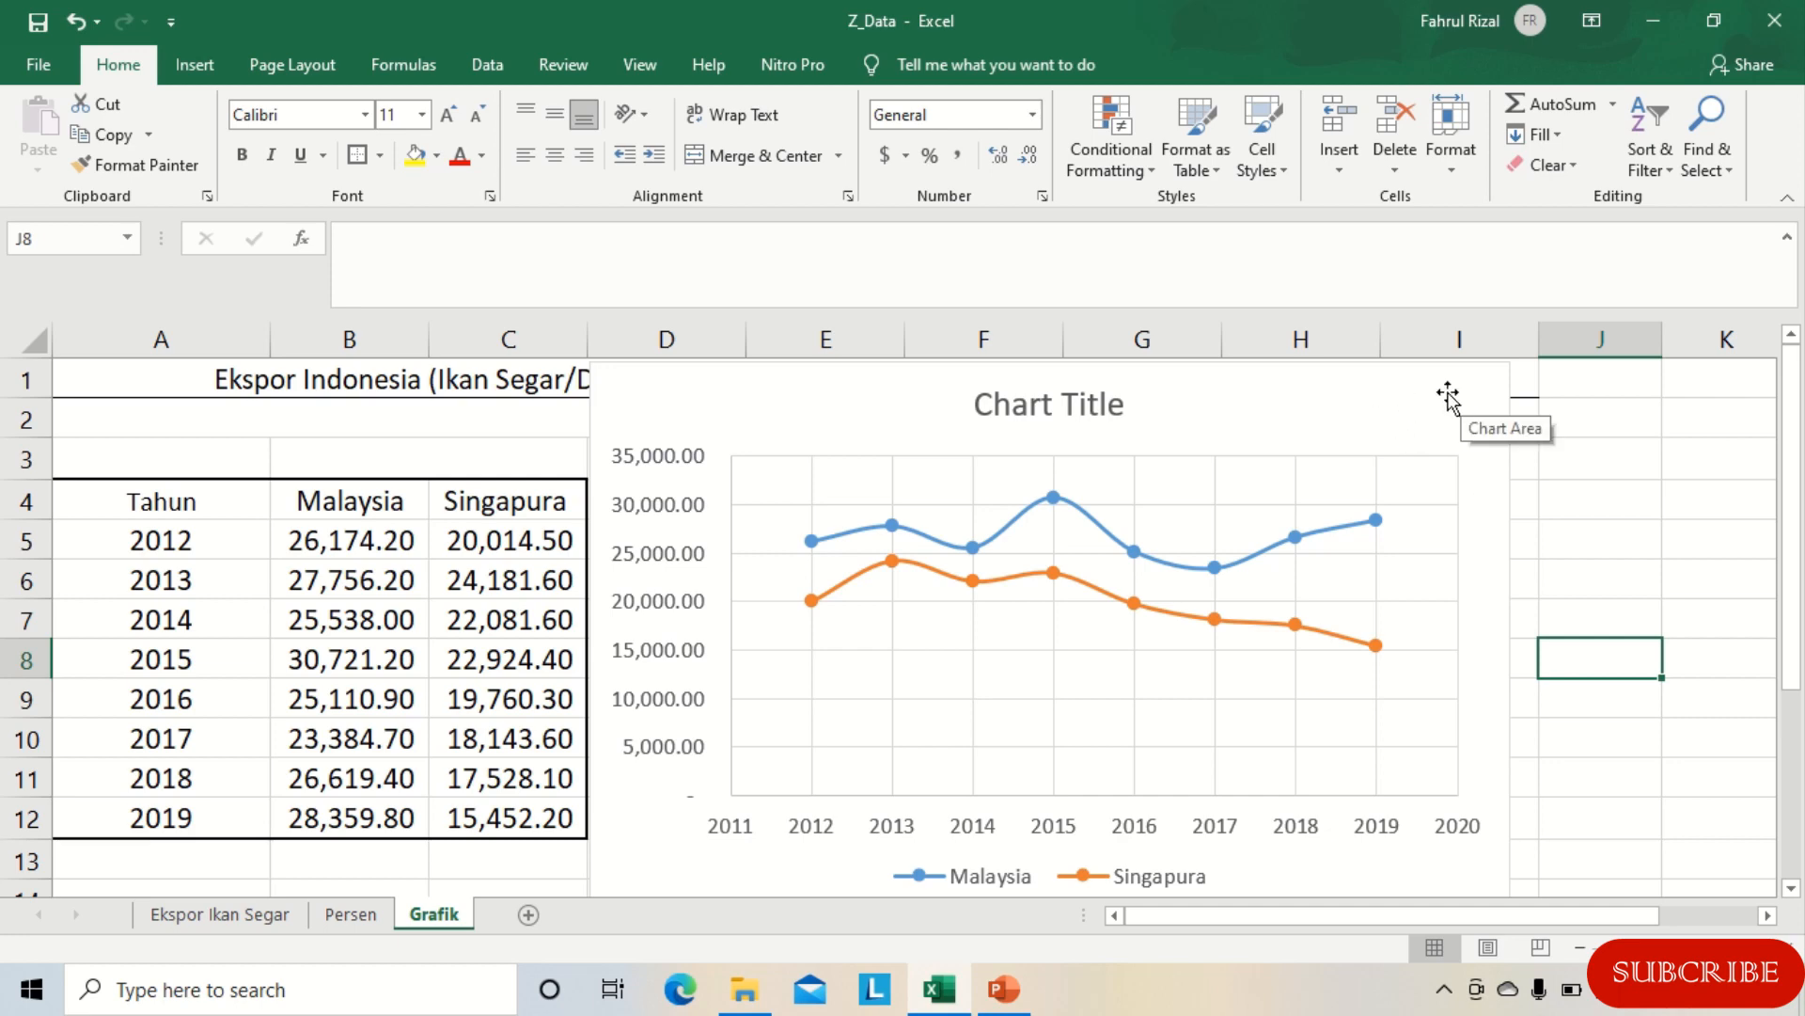
Step: Examine the chart area, plot area, vertical value axis and horizontal year axis of the light chart
left_click(1389, 409)
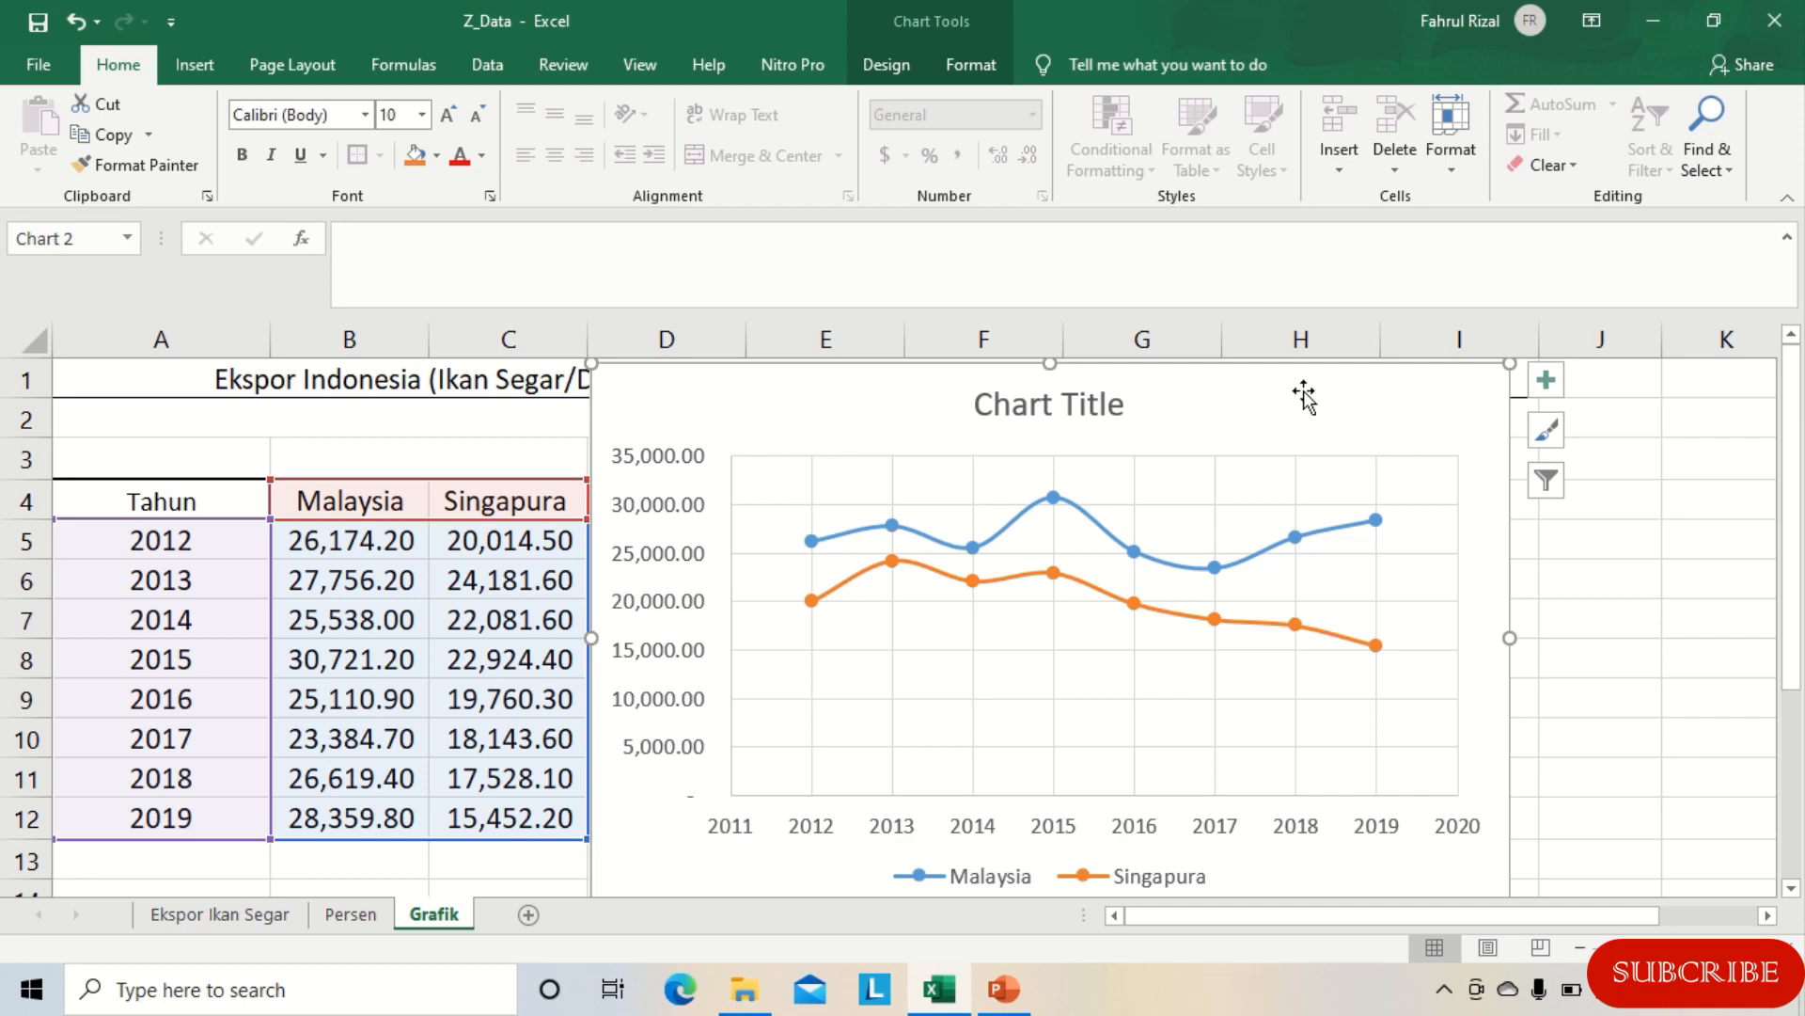
left_click(1691, 596)
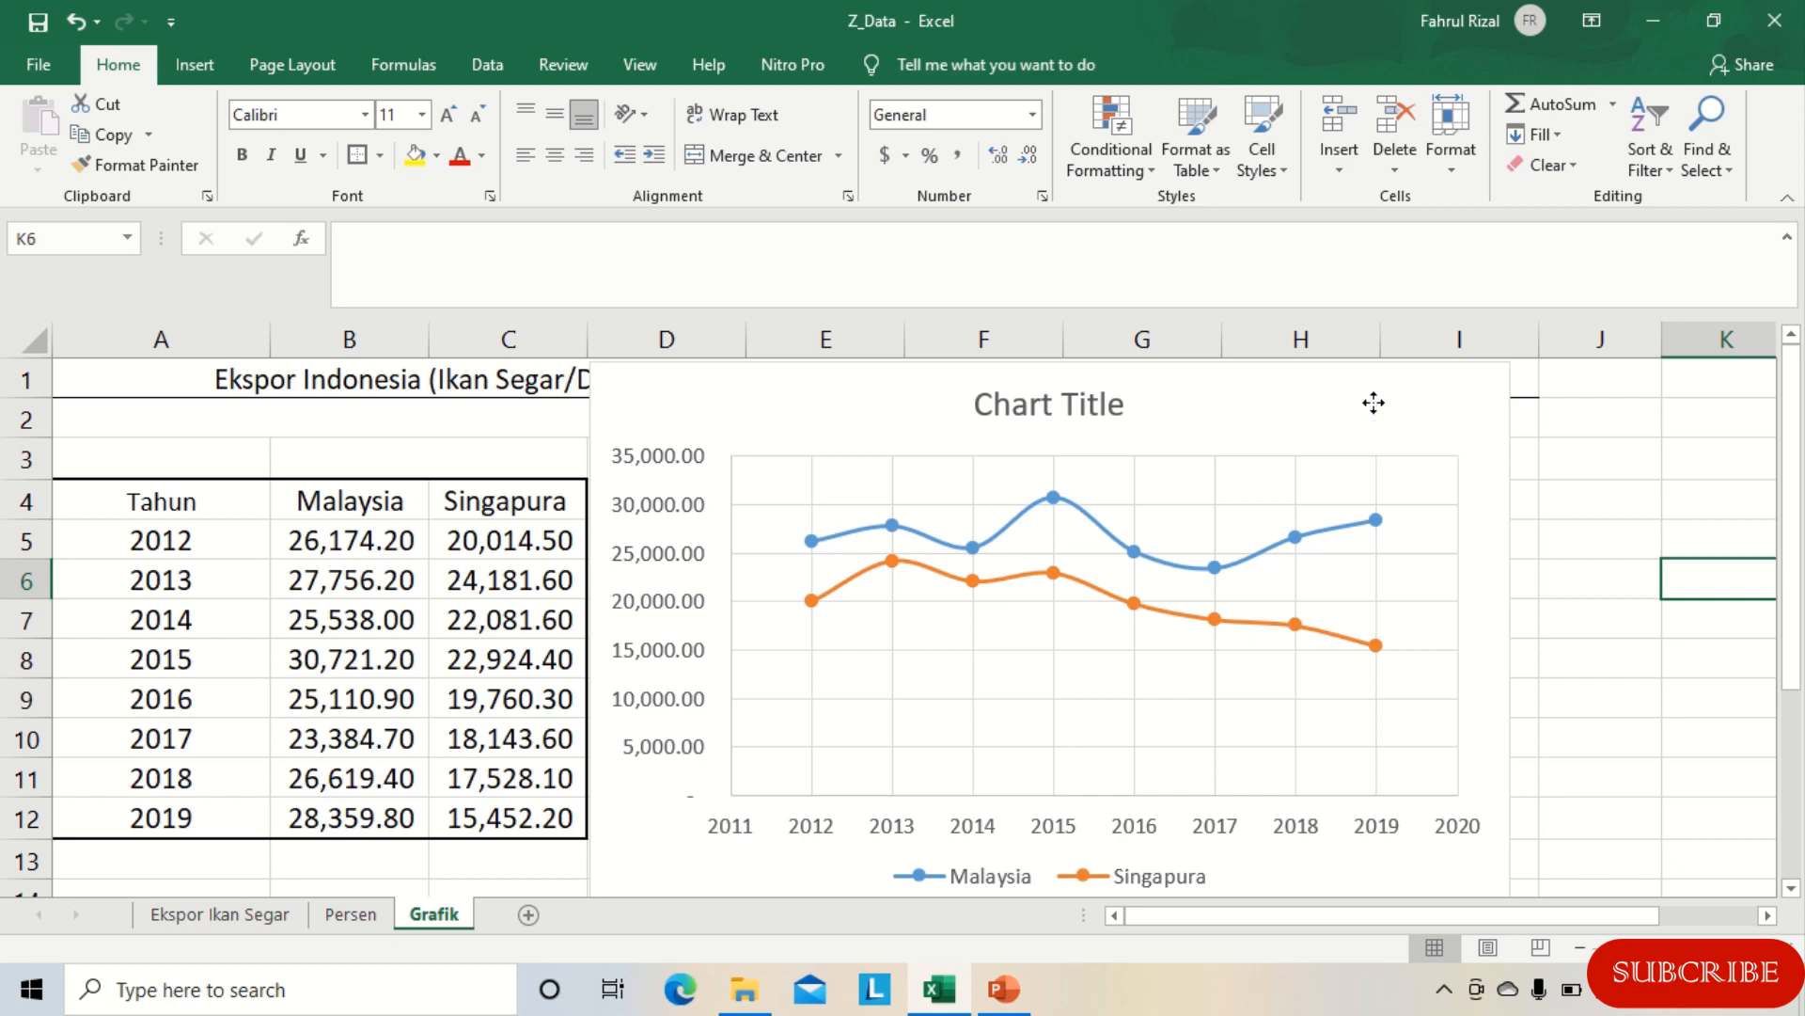
left_click(1373, 408)
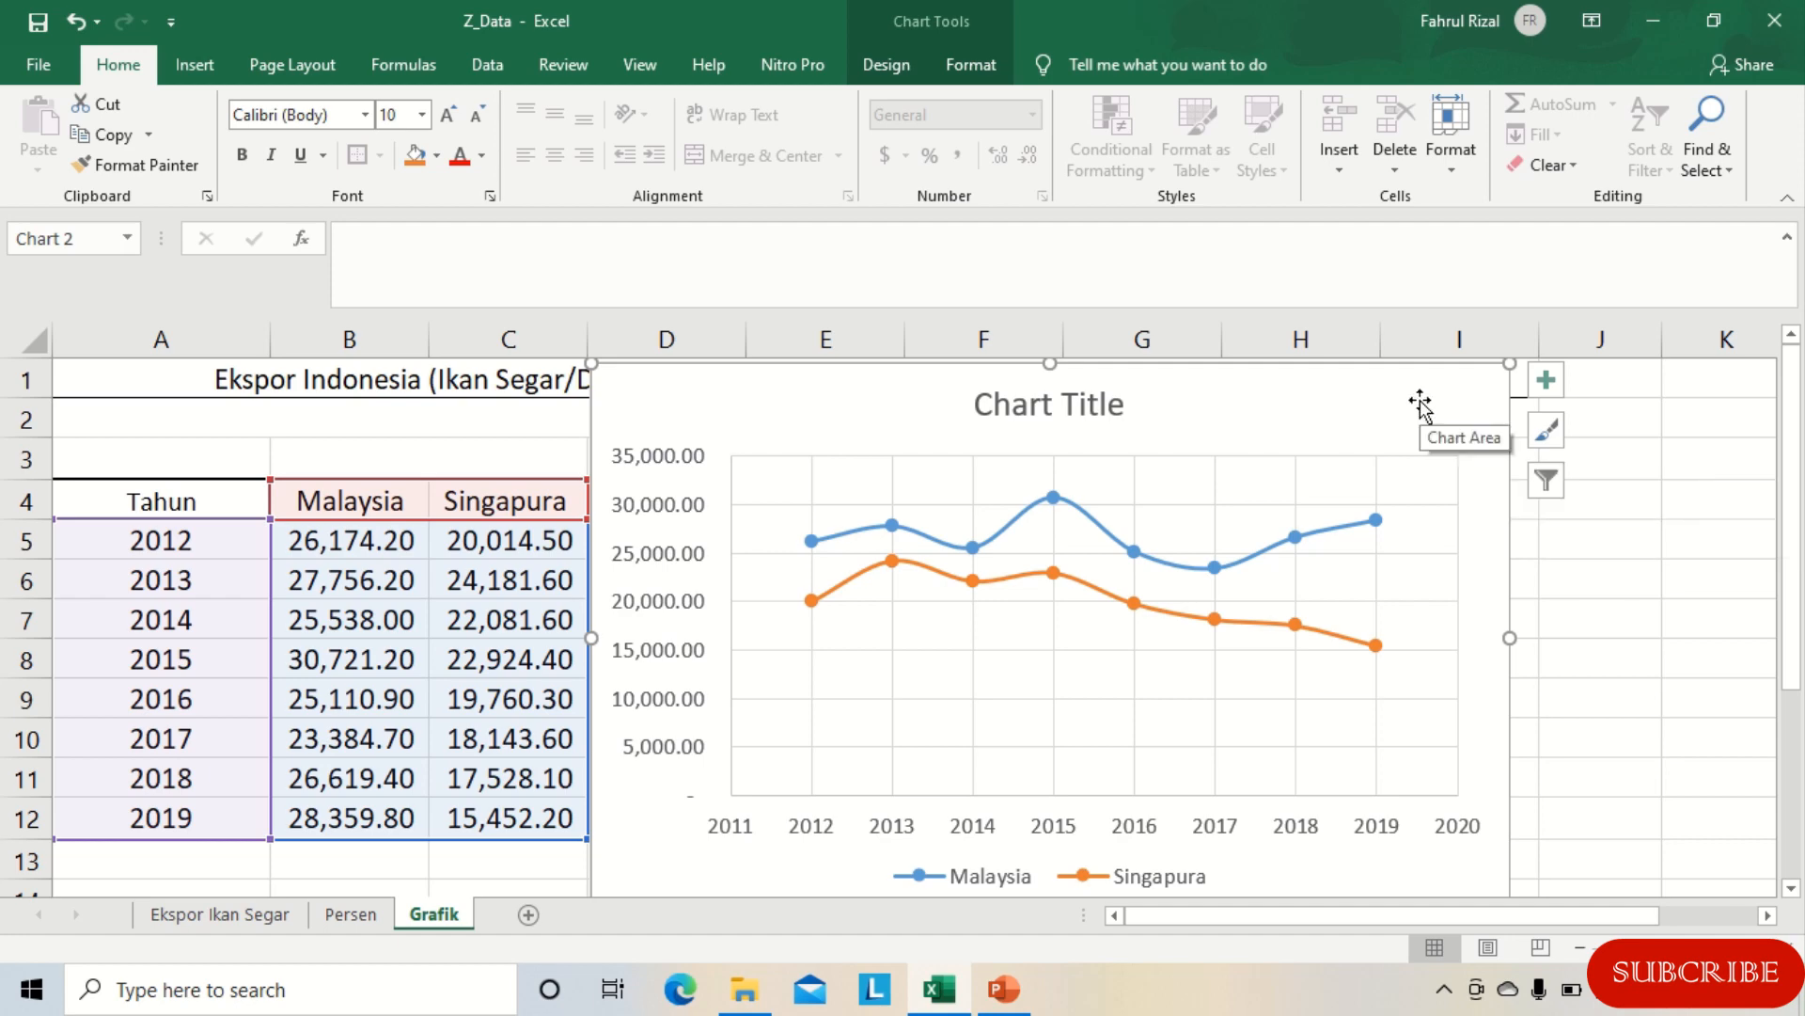
left_click(1422, 484)
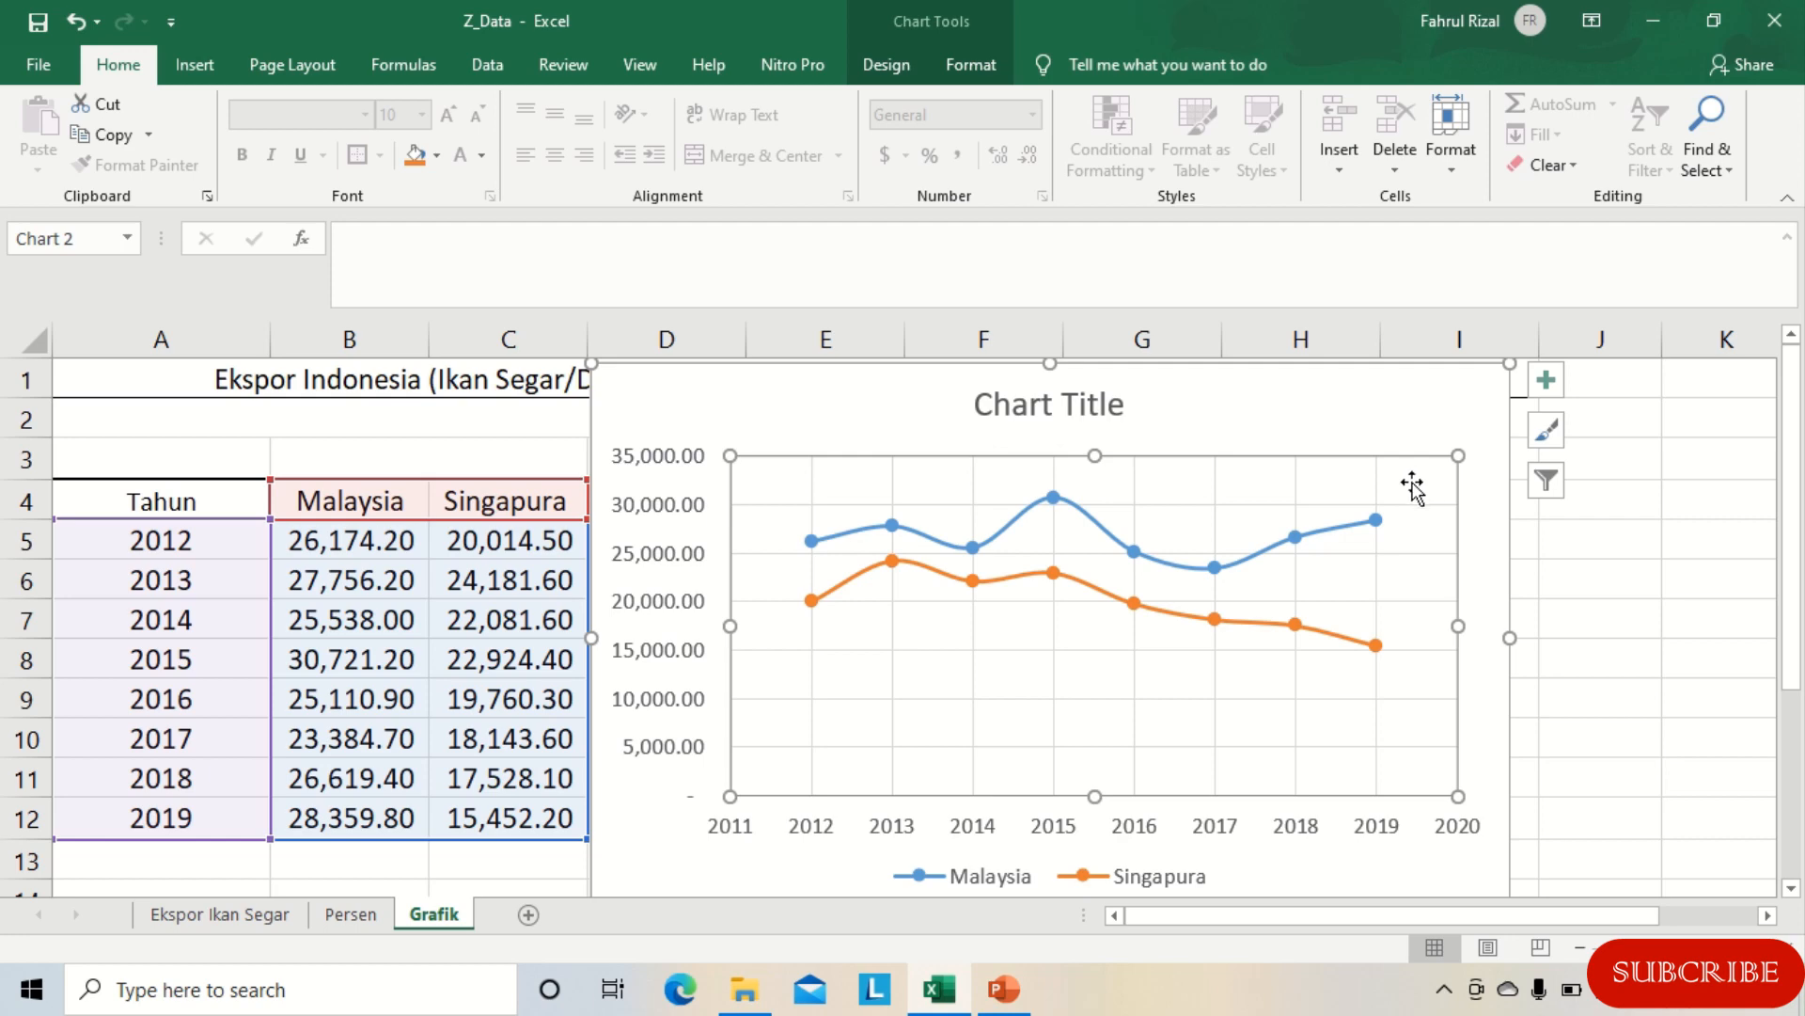
right_click(1416, 489)
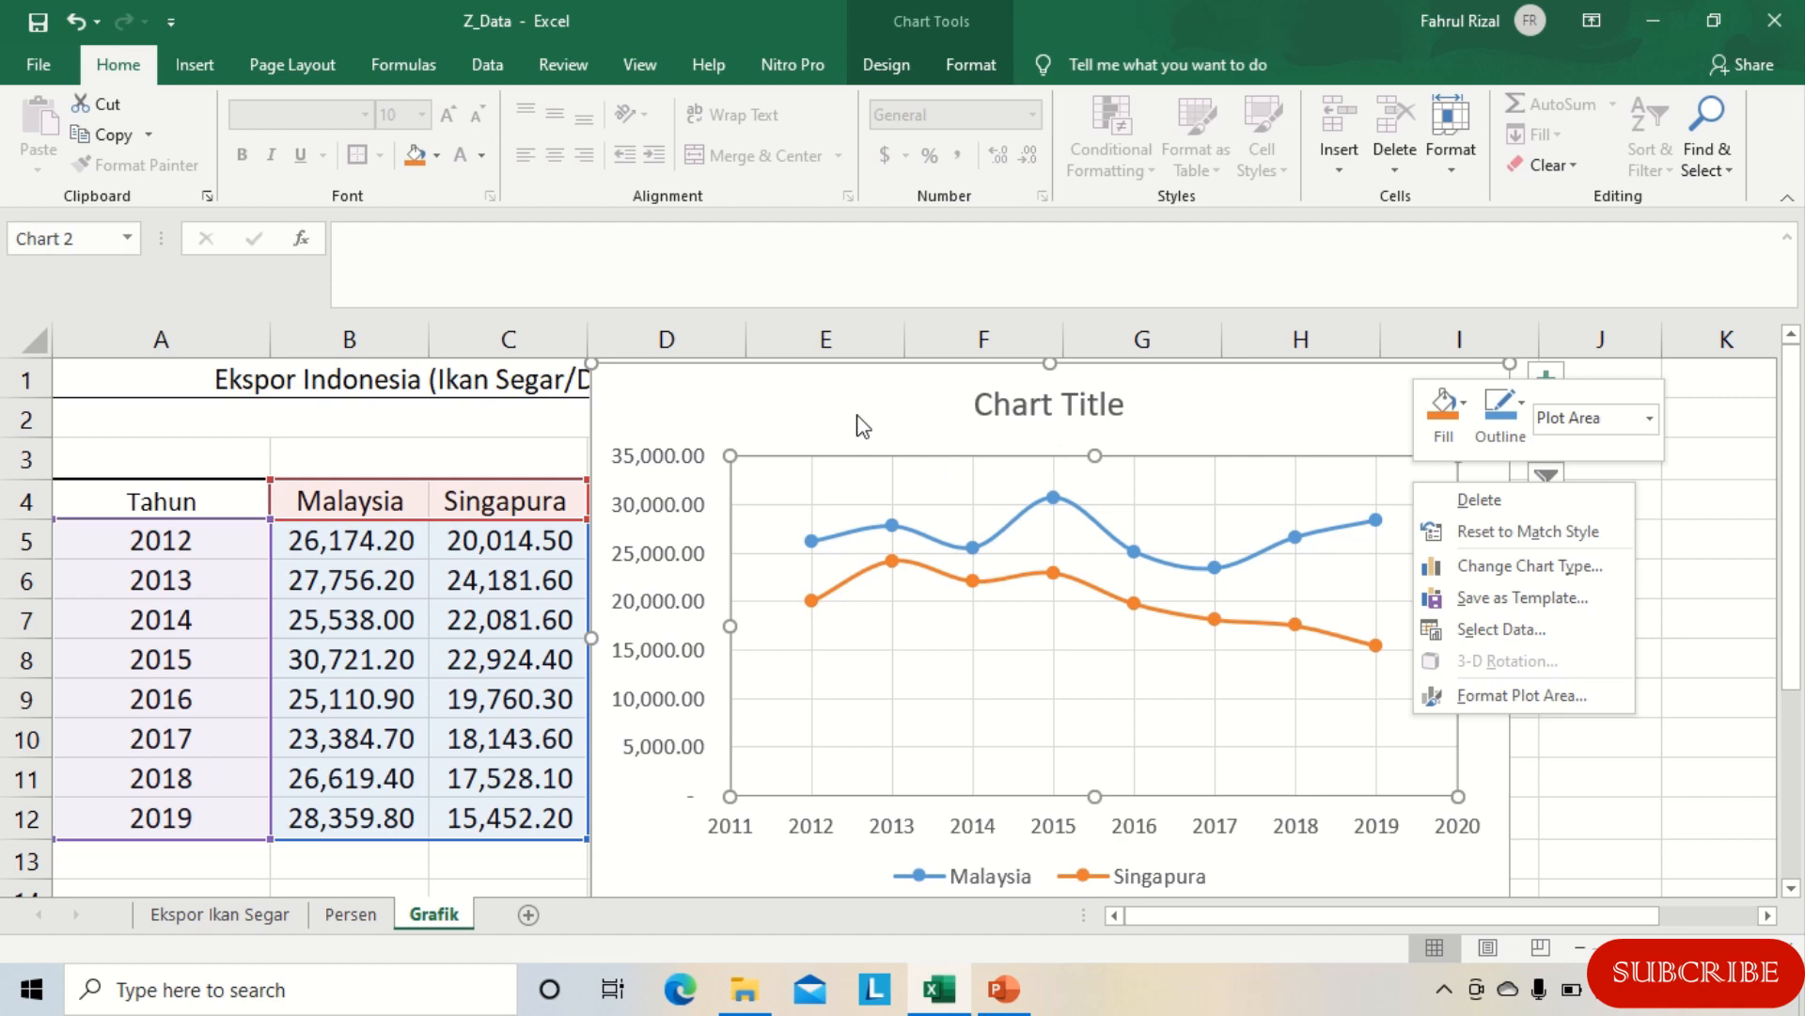
key("Escape")
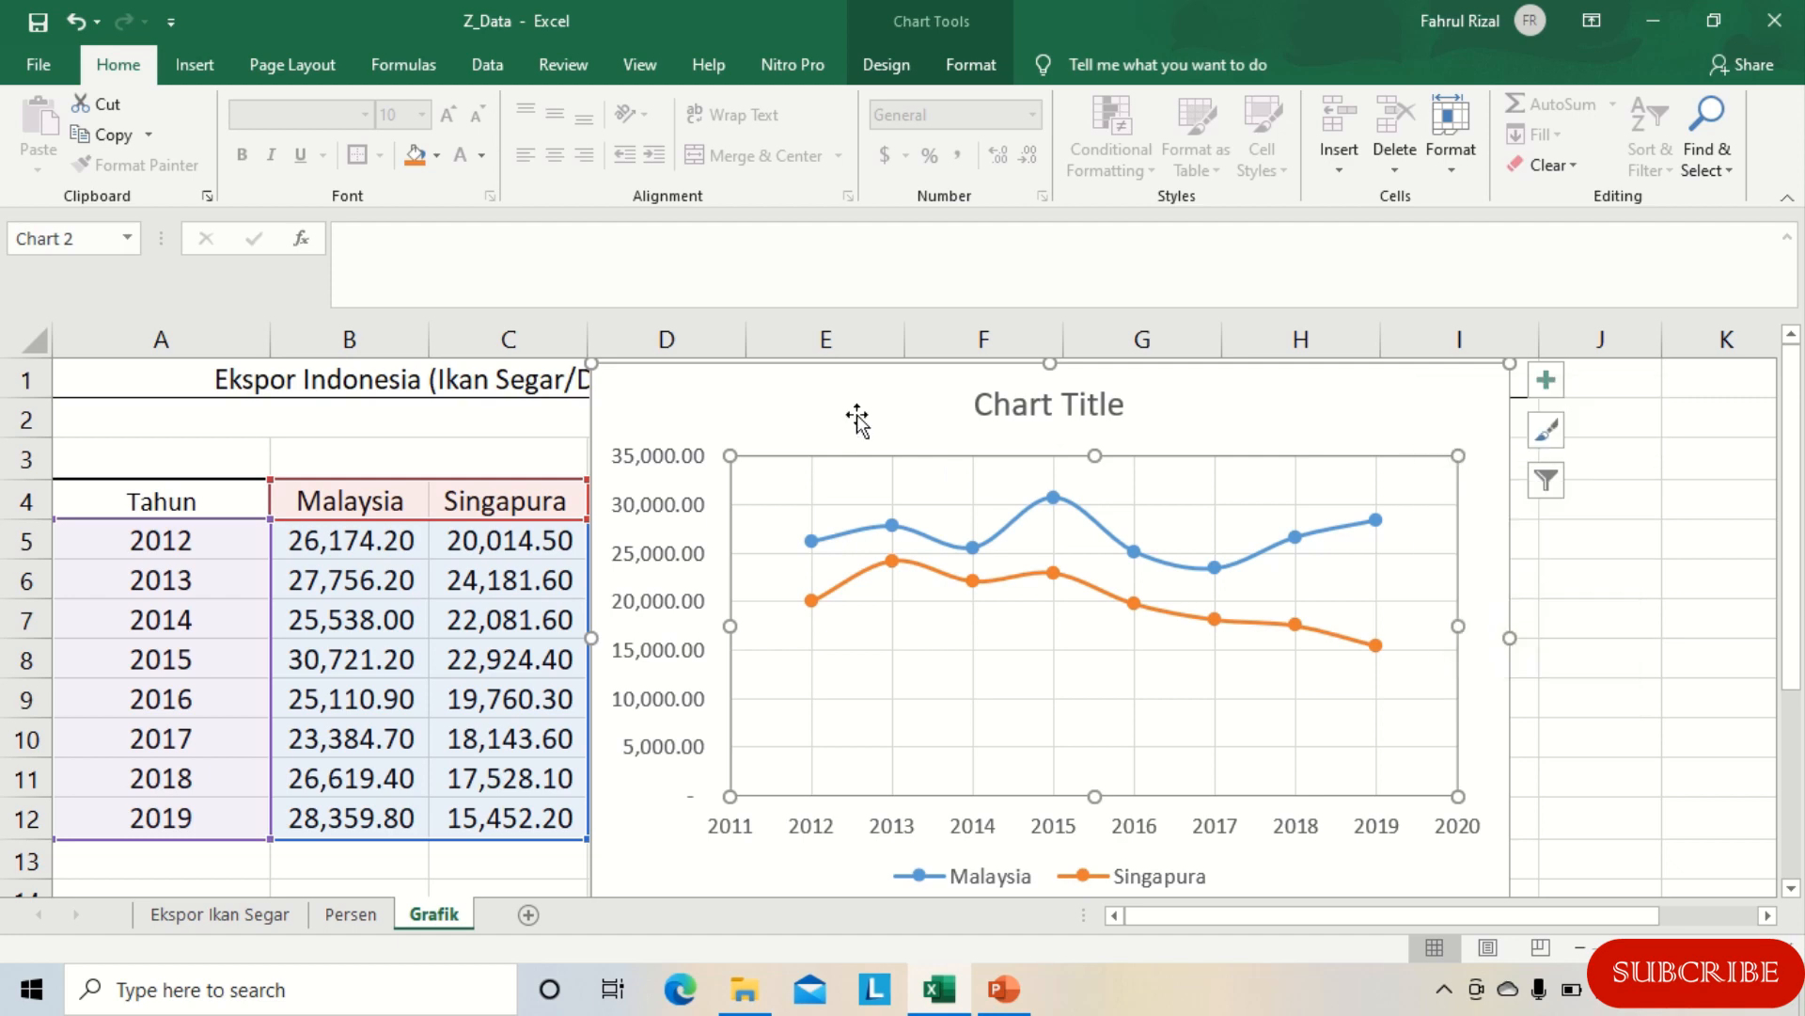
left_click(672, 658)
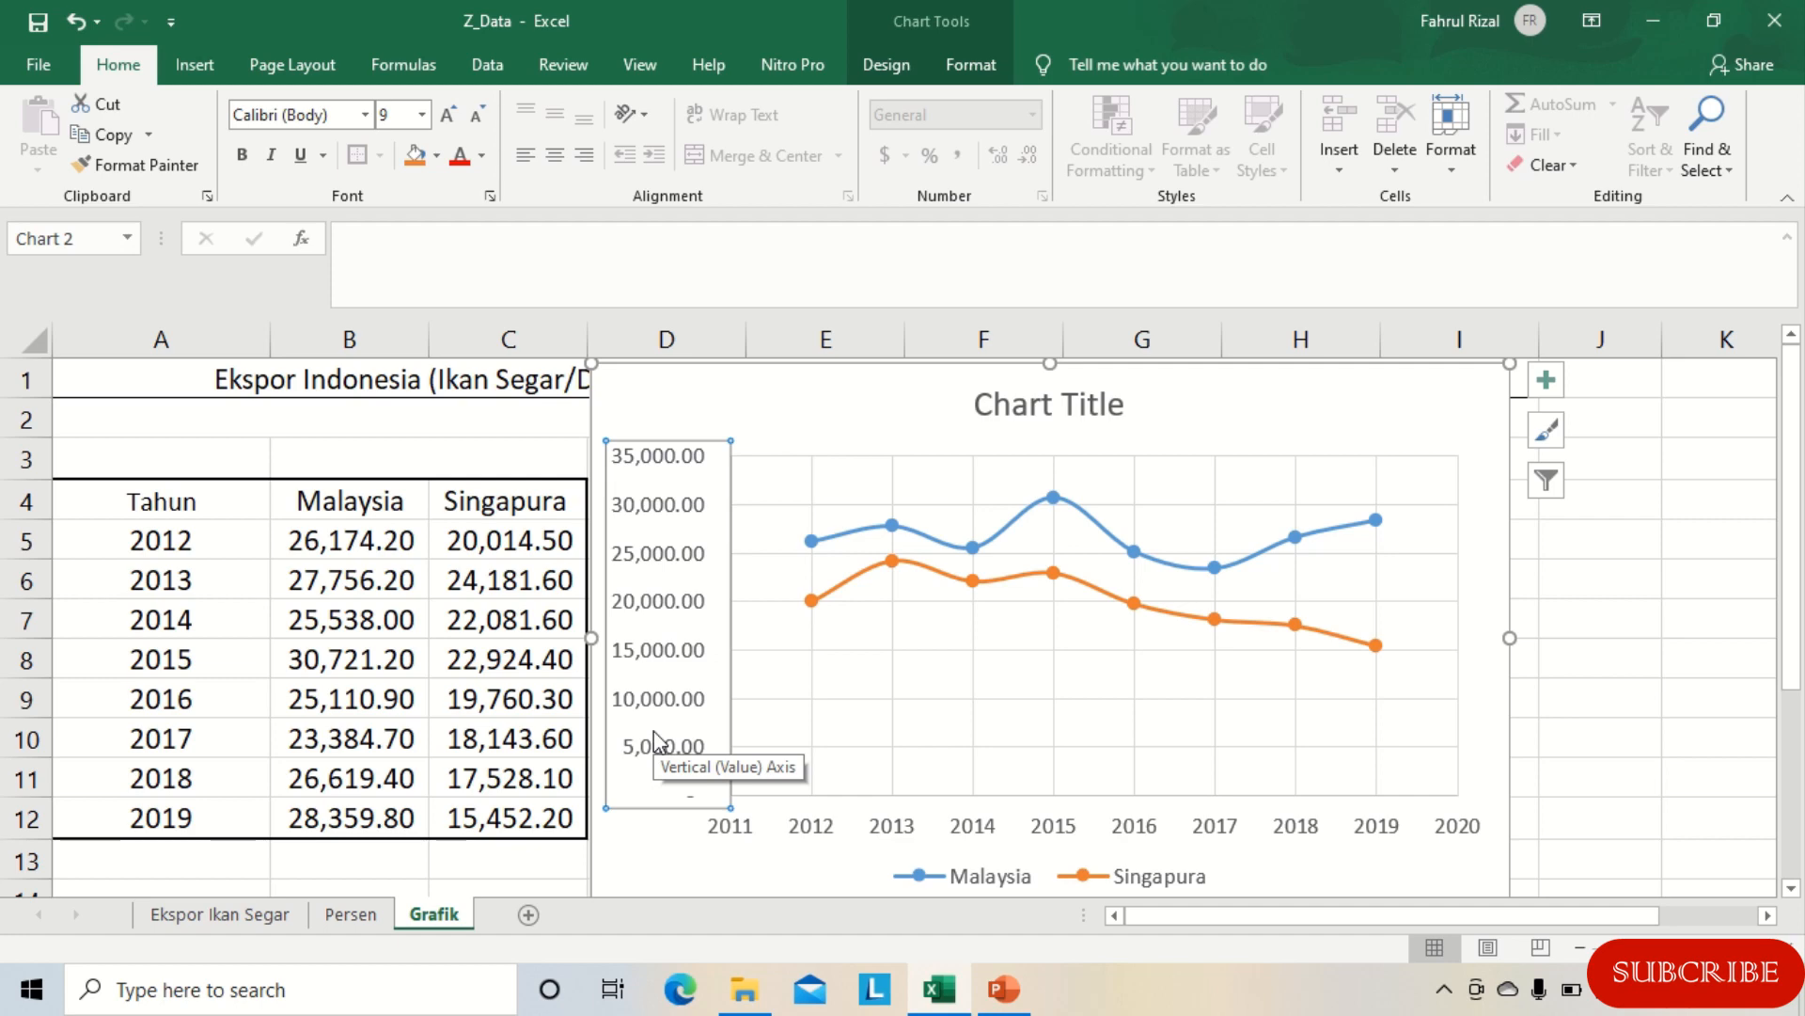
left_click(907, 832)
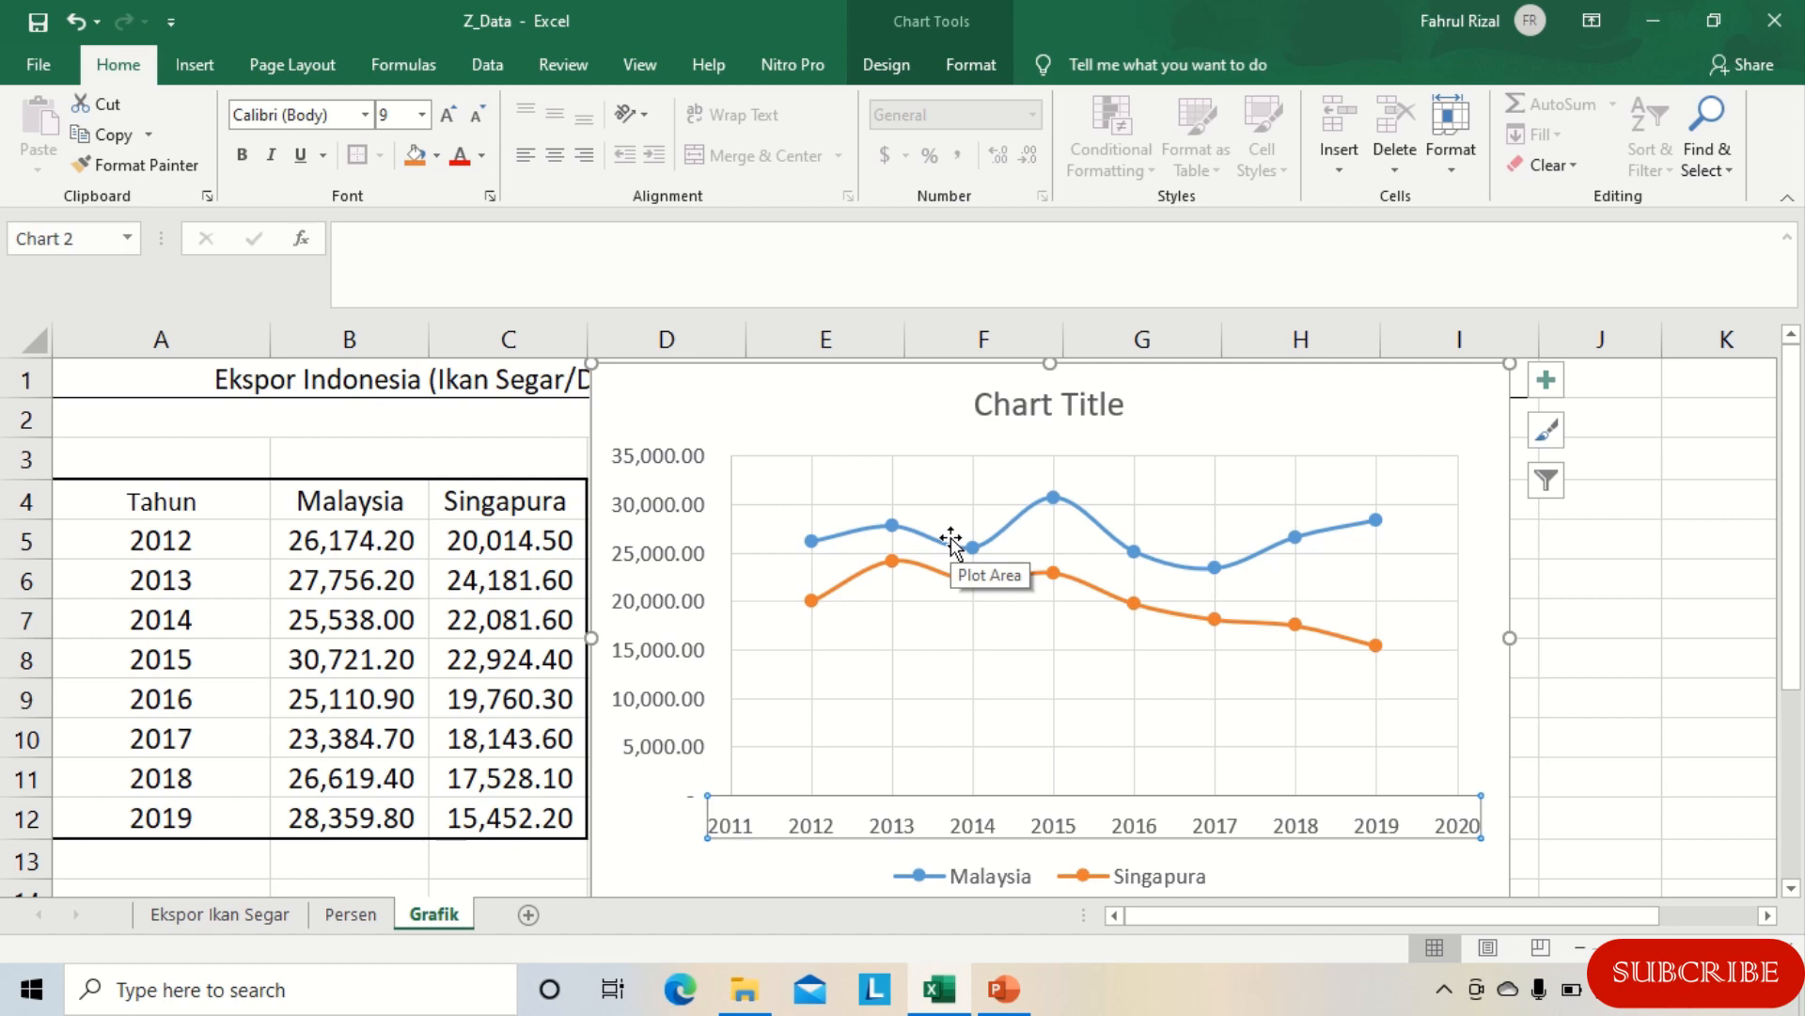
Step: Examine the Malaysia and Singapura data series with their source ranges, as well as the legend and chart title
mouse_move(948, 544)
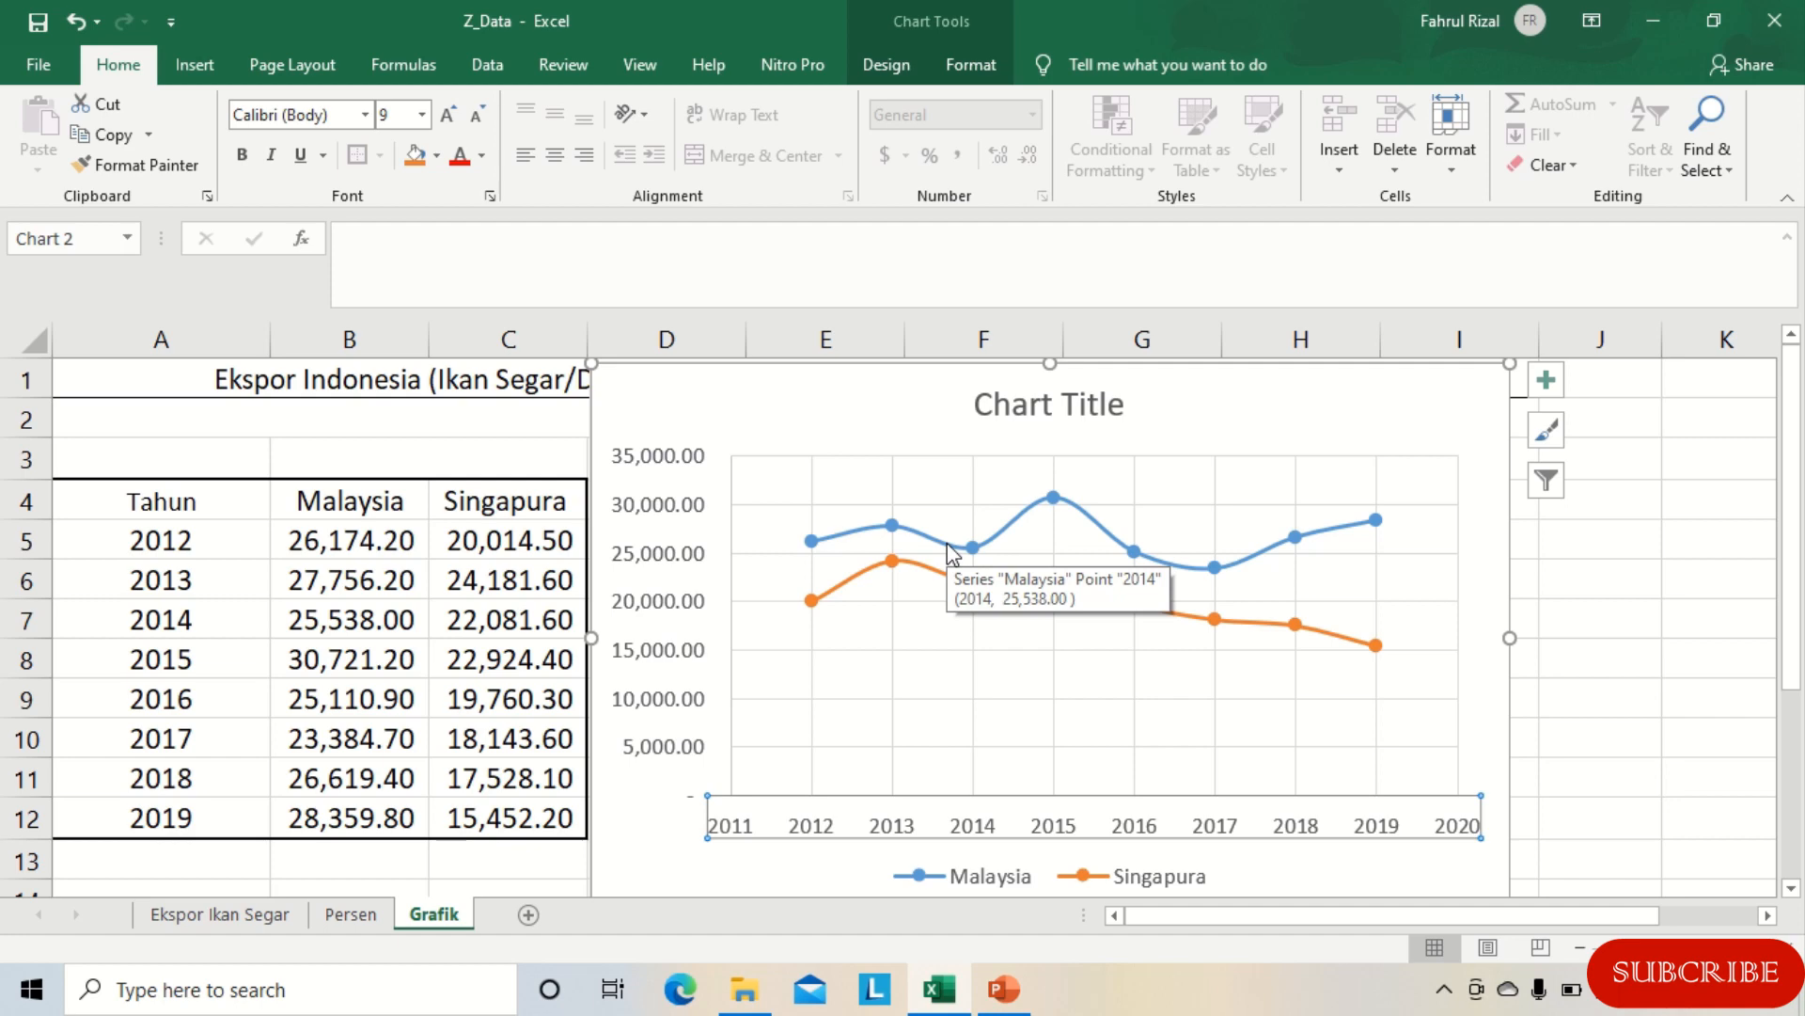
left_click(948, 545)
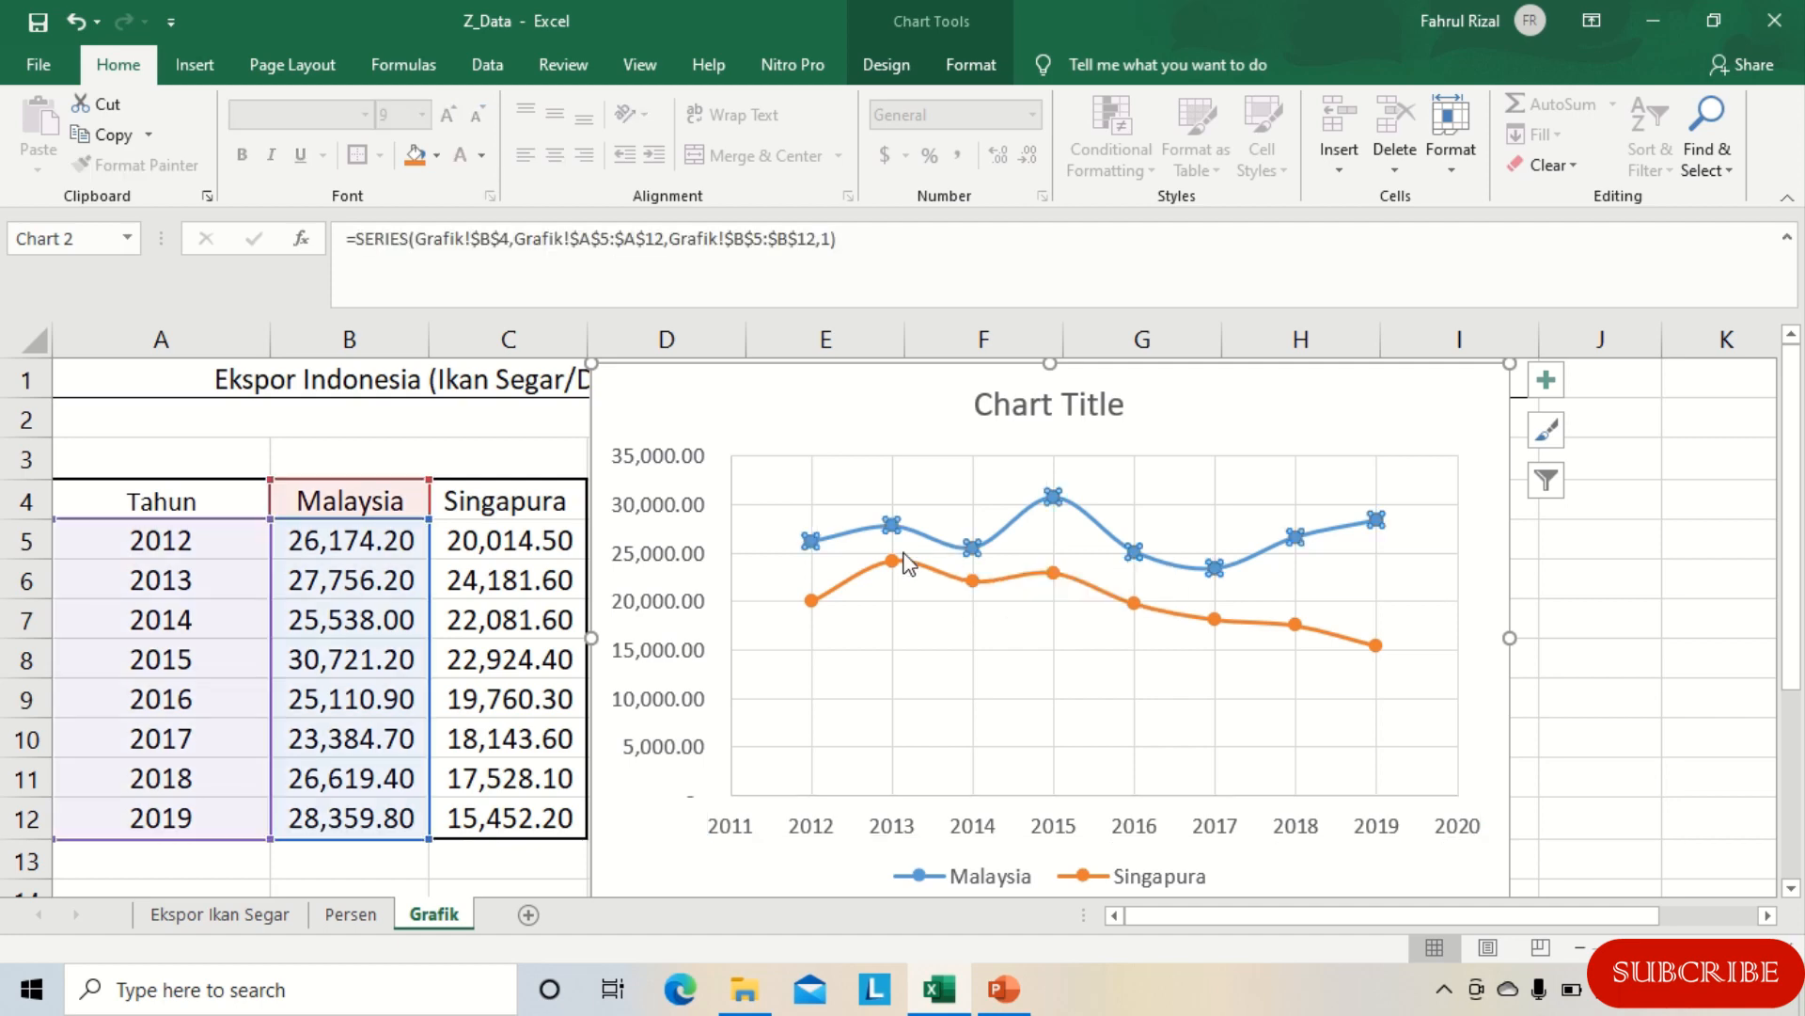
mouse_move(811, 543)
left_click(813, 602)
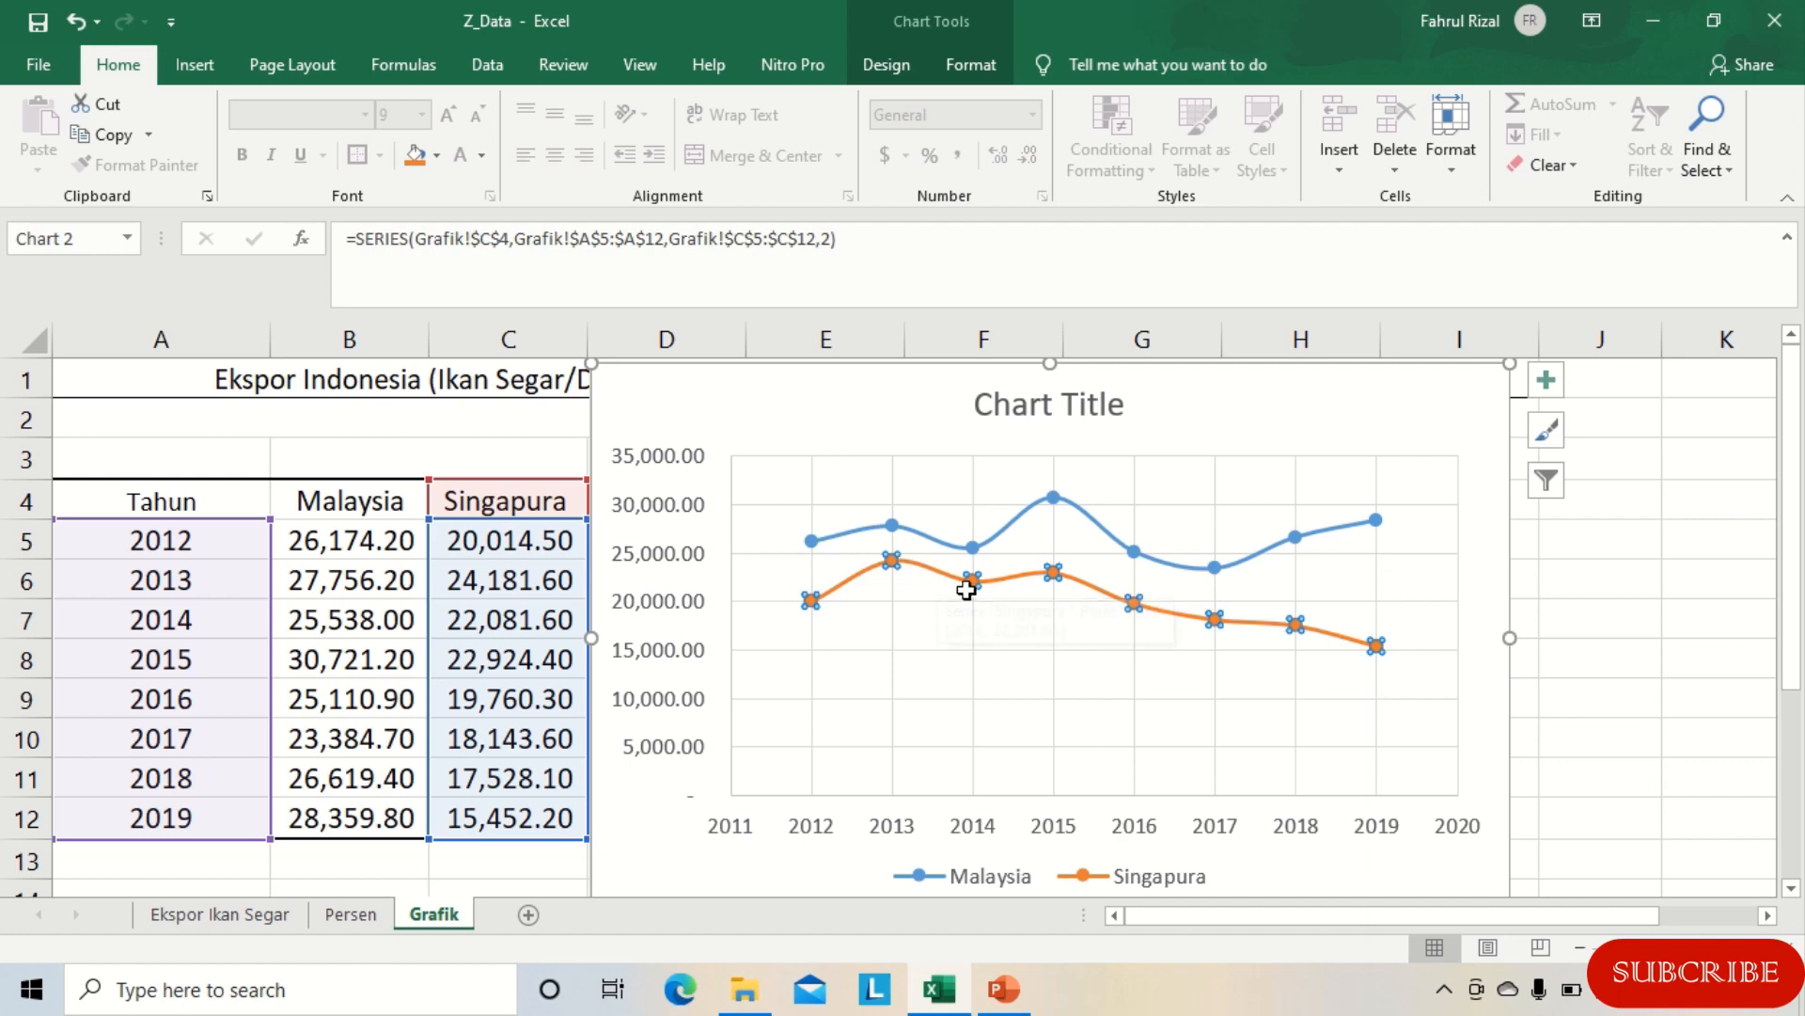
left_click(812, 543)
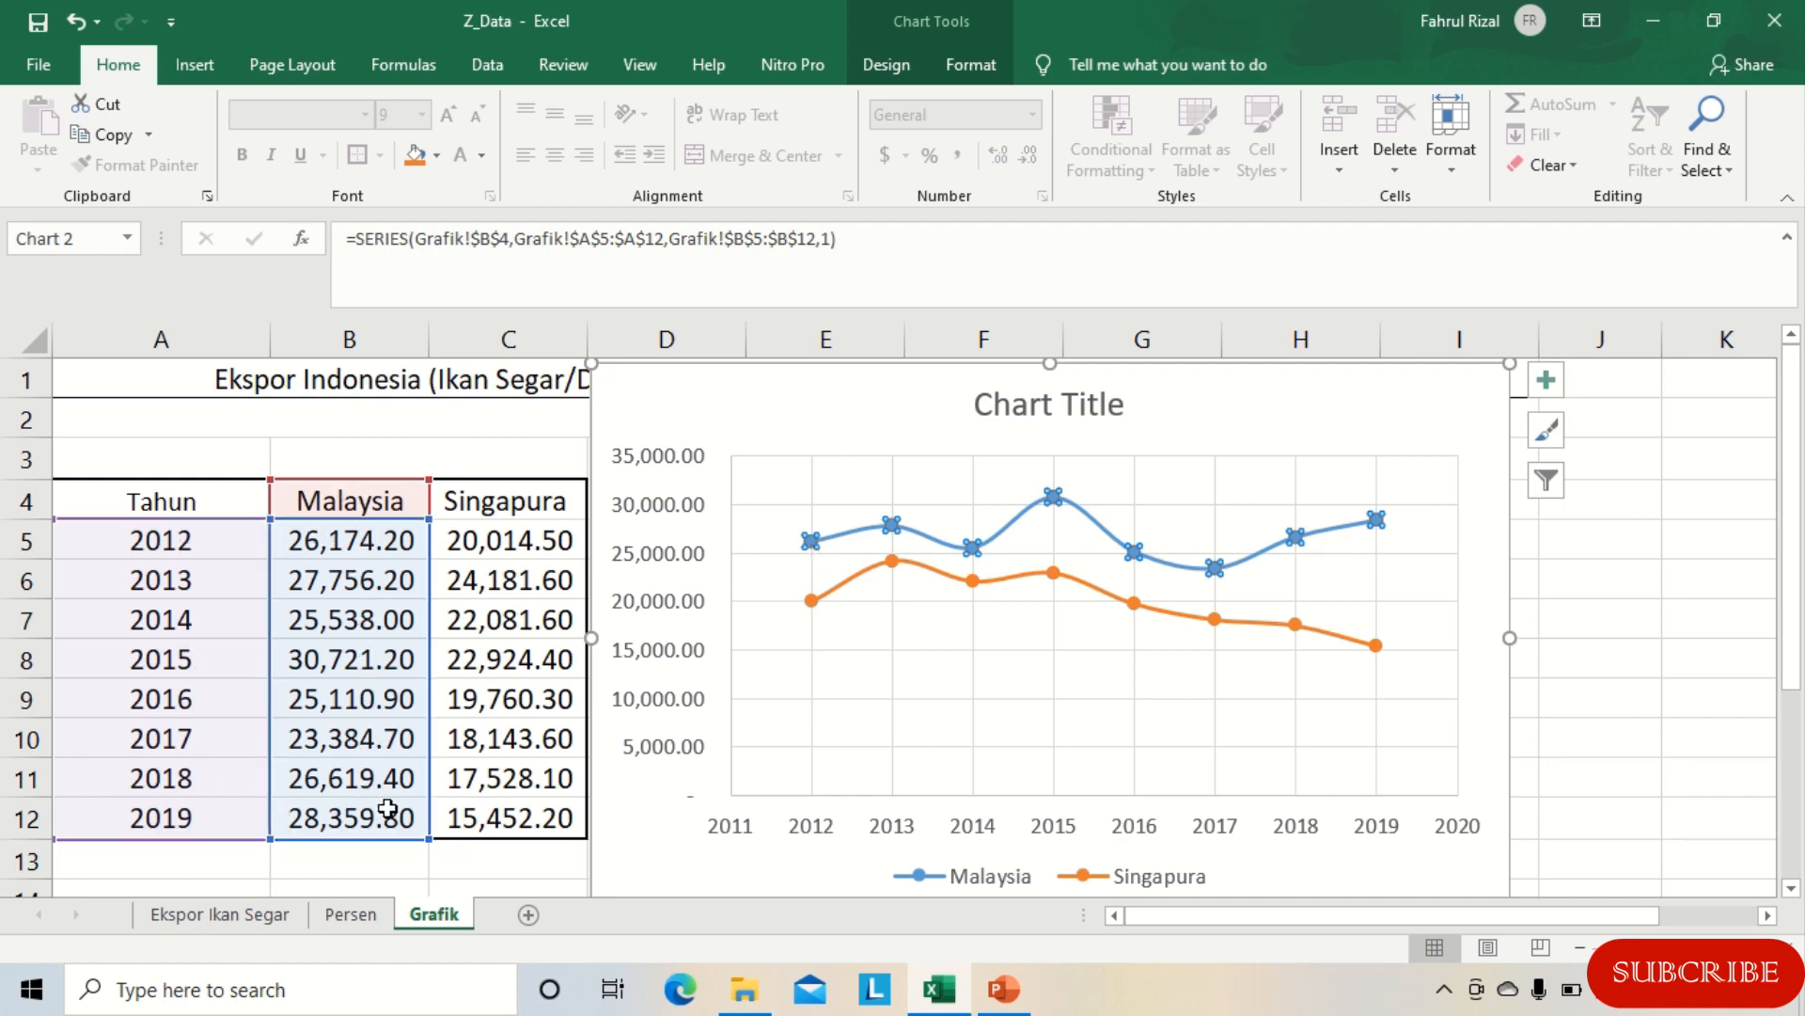
left_click(812, 602)
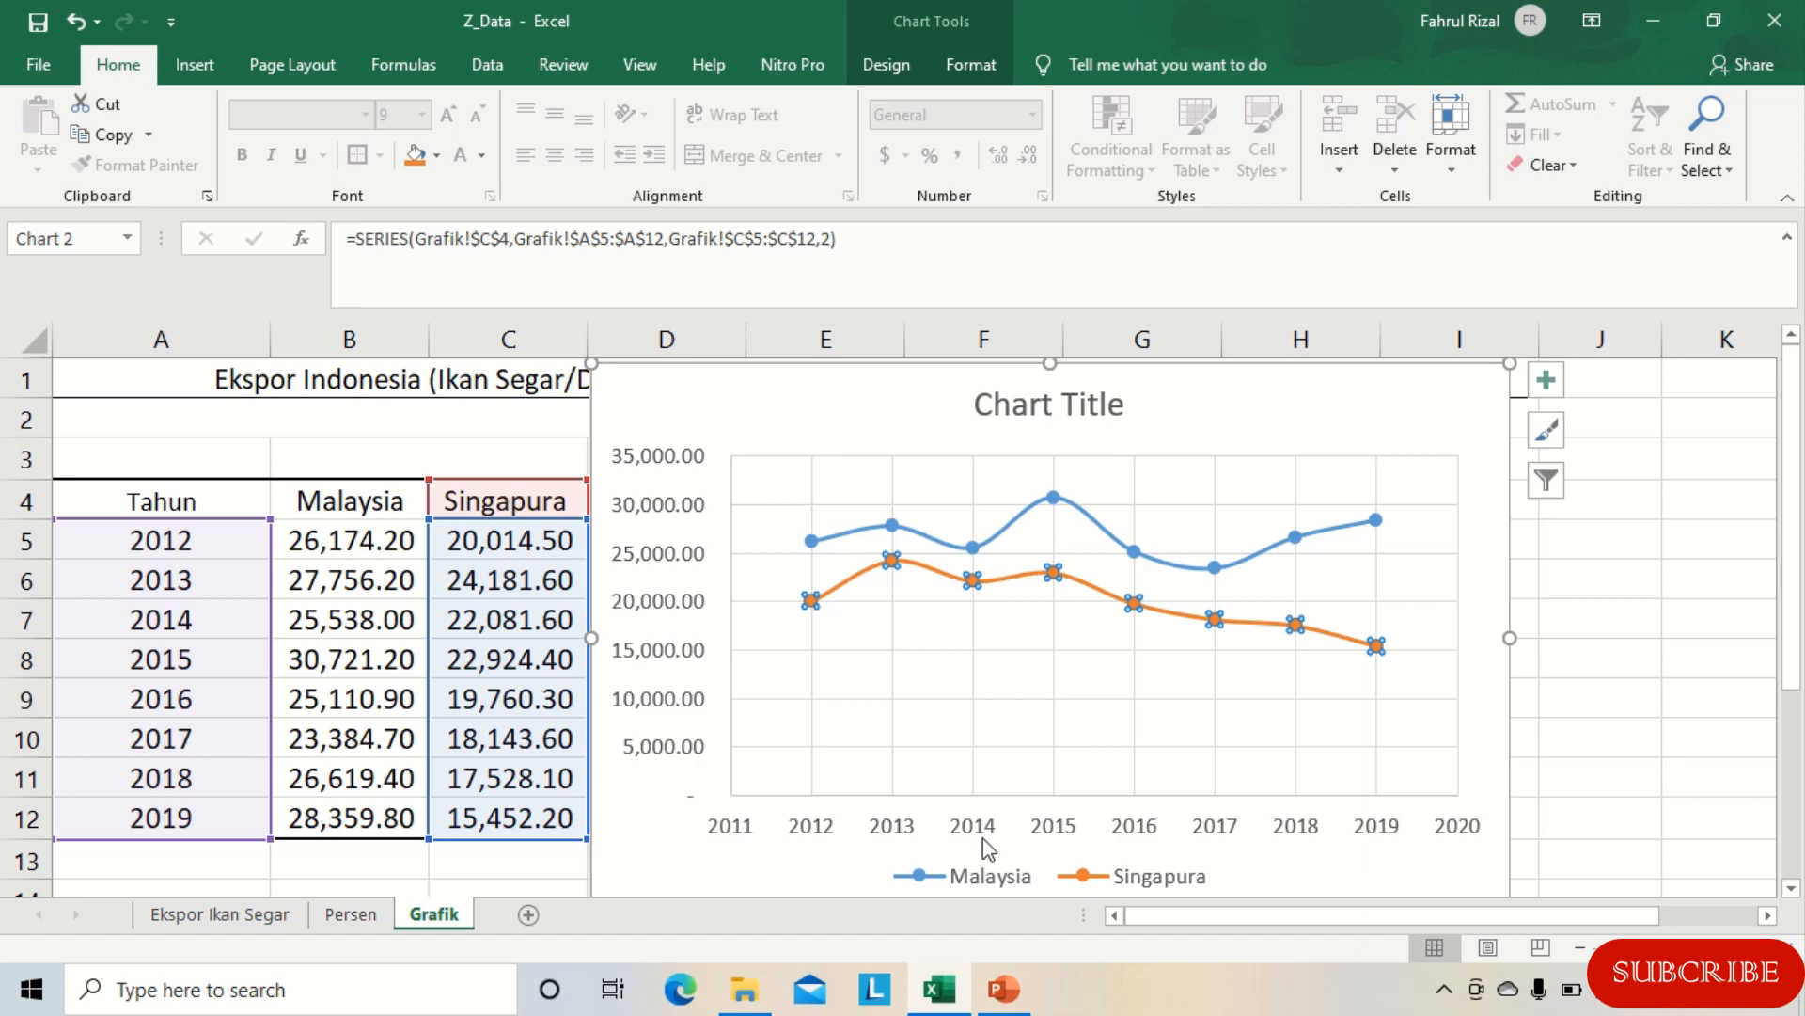
left_click(989, 888)
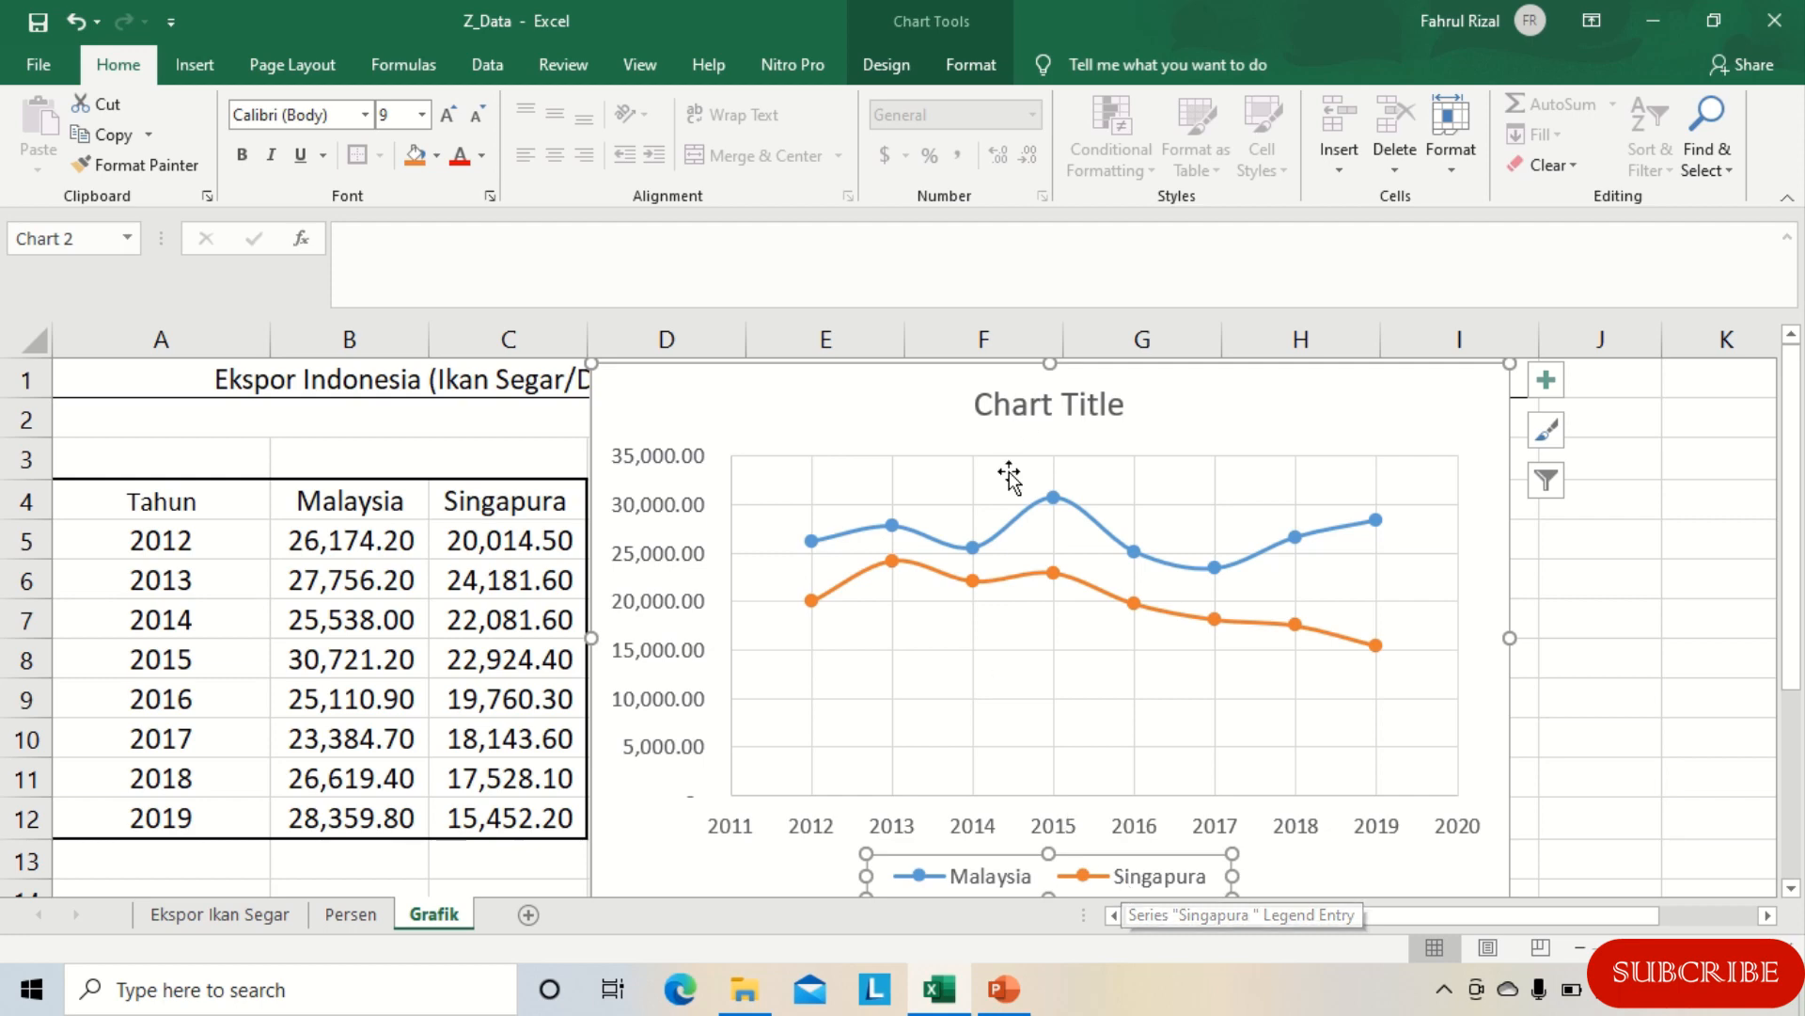
left_click(1029, 407)
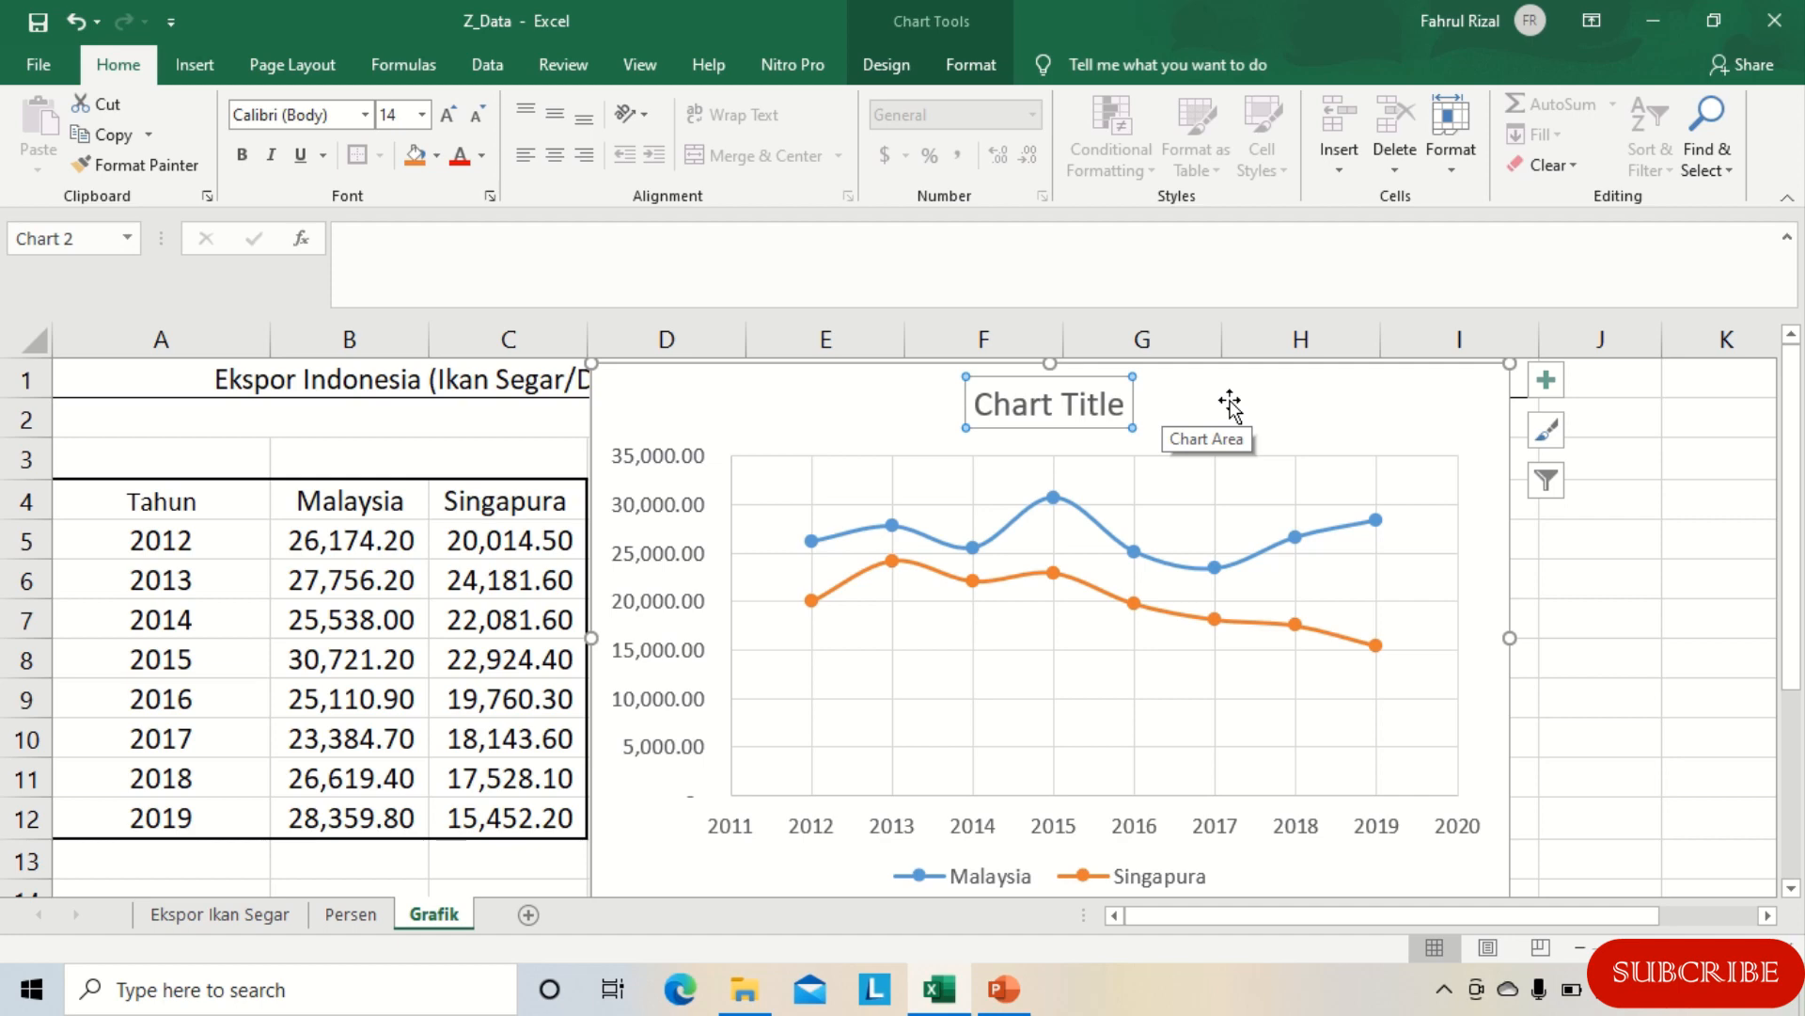
key("alt+q")
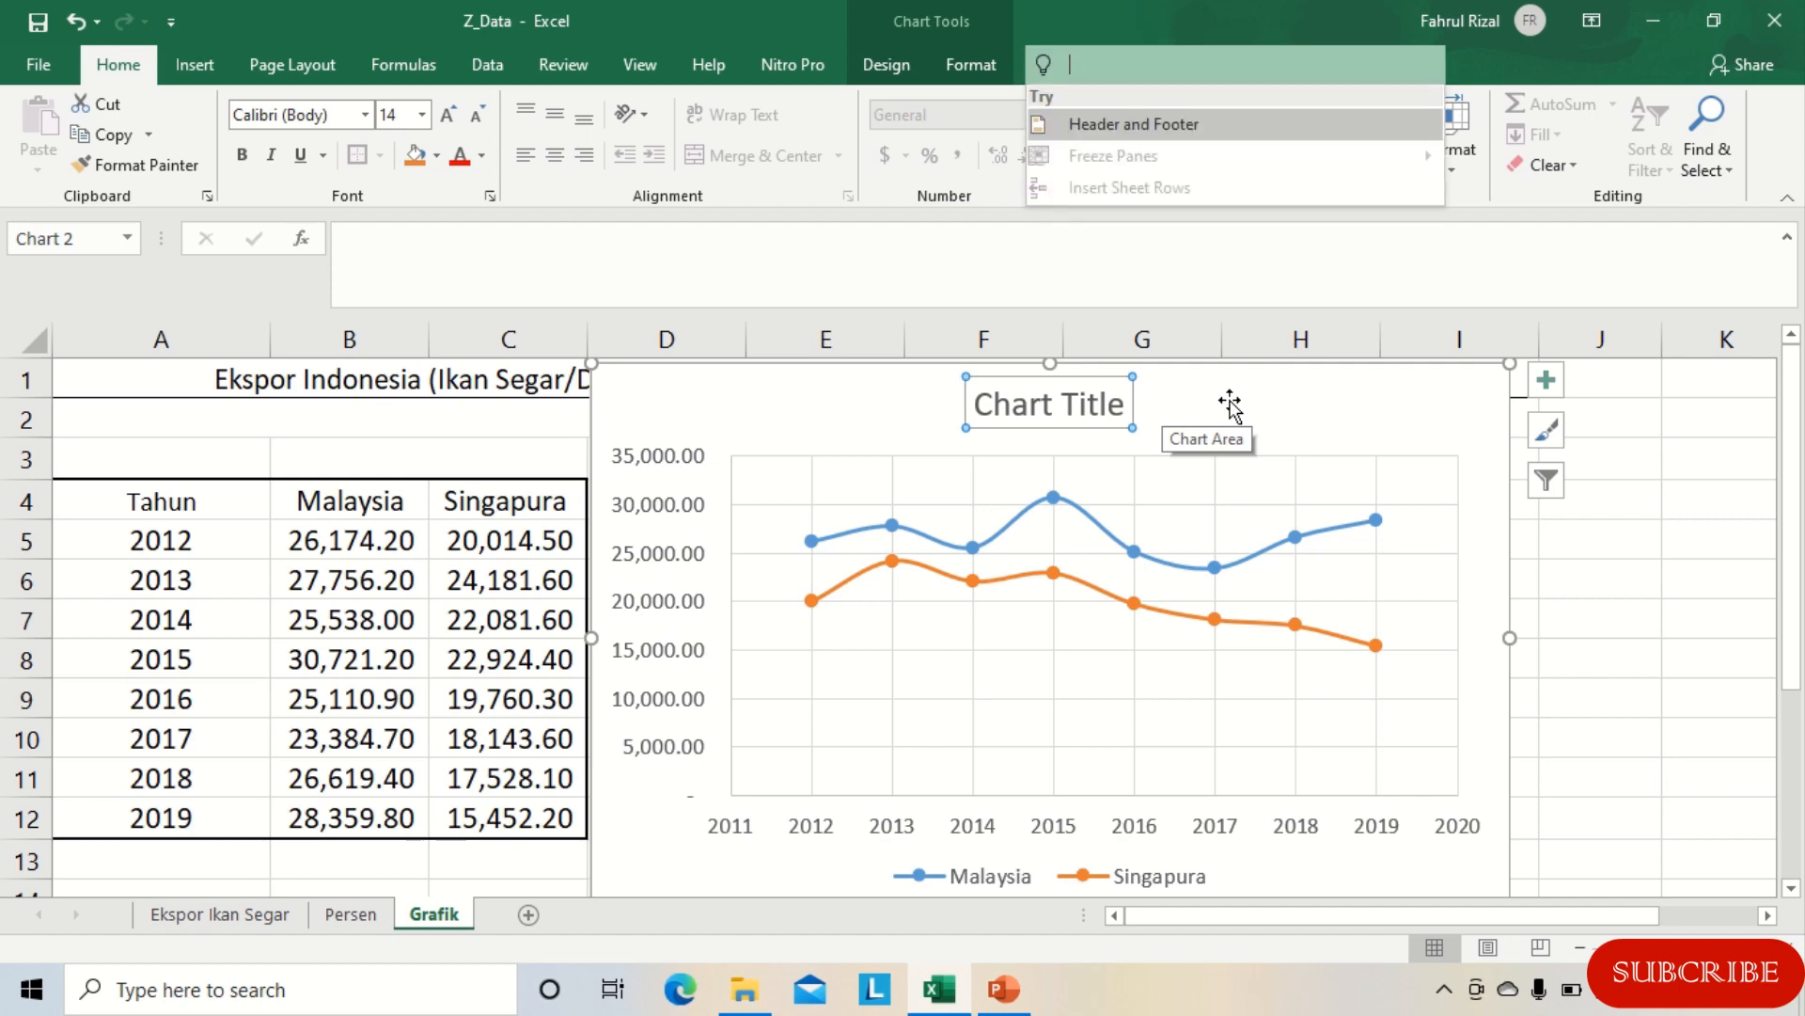
key("Escape")
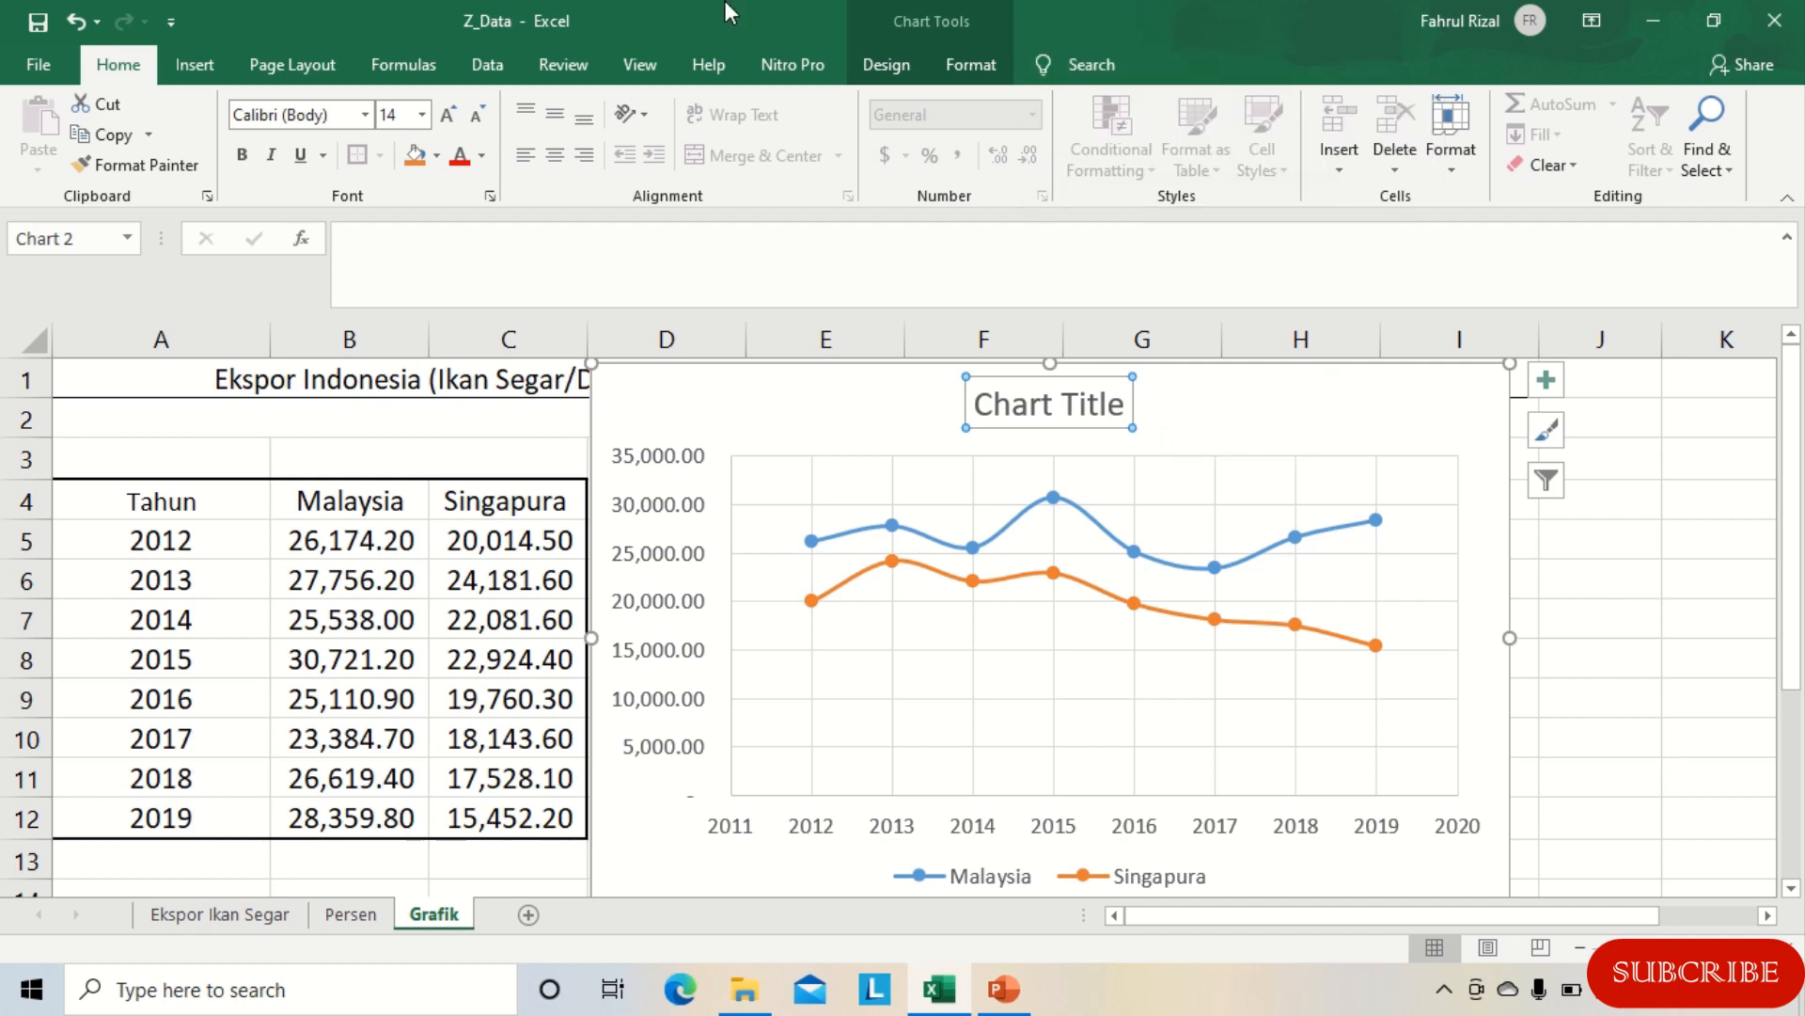
mouse_move(731, 3)
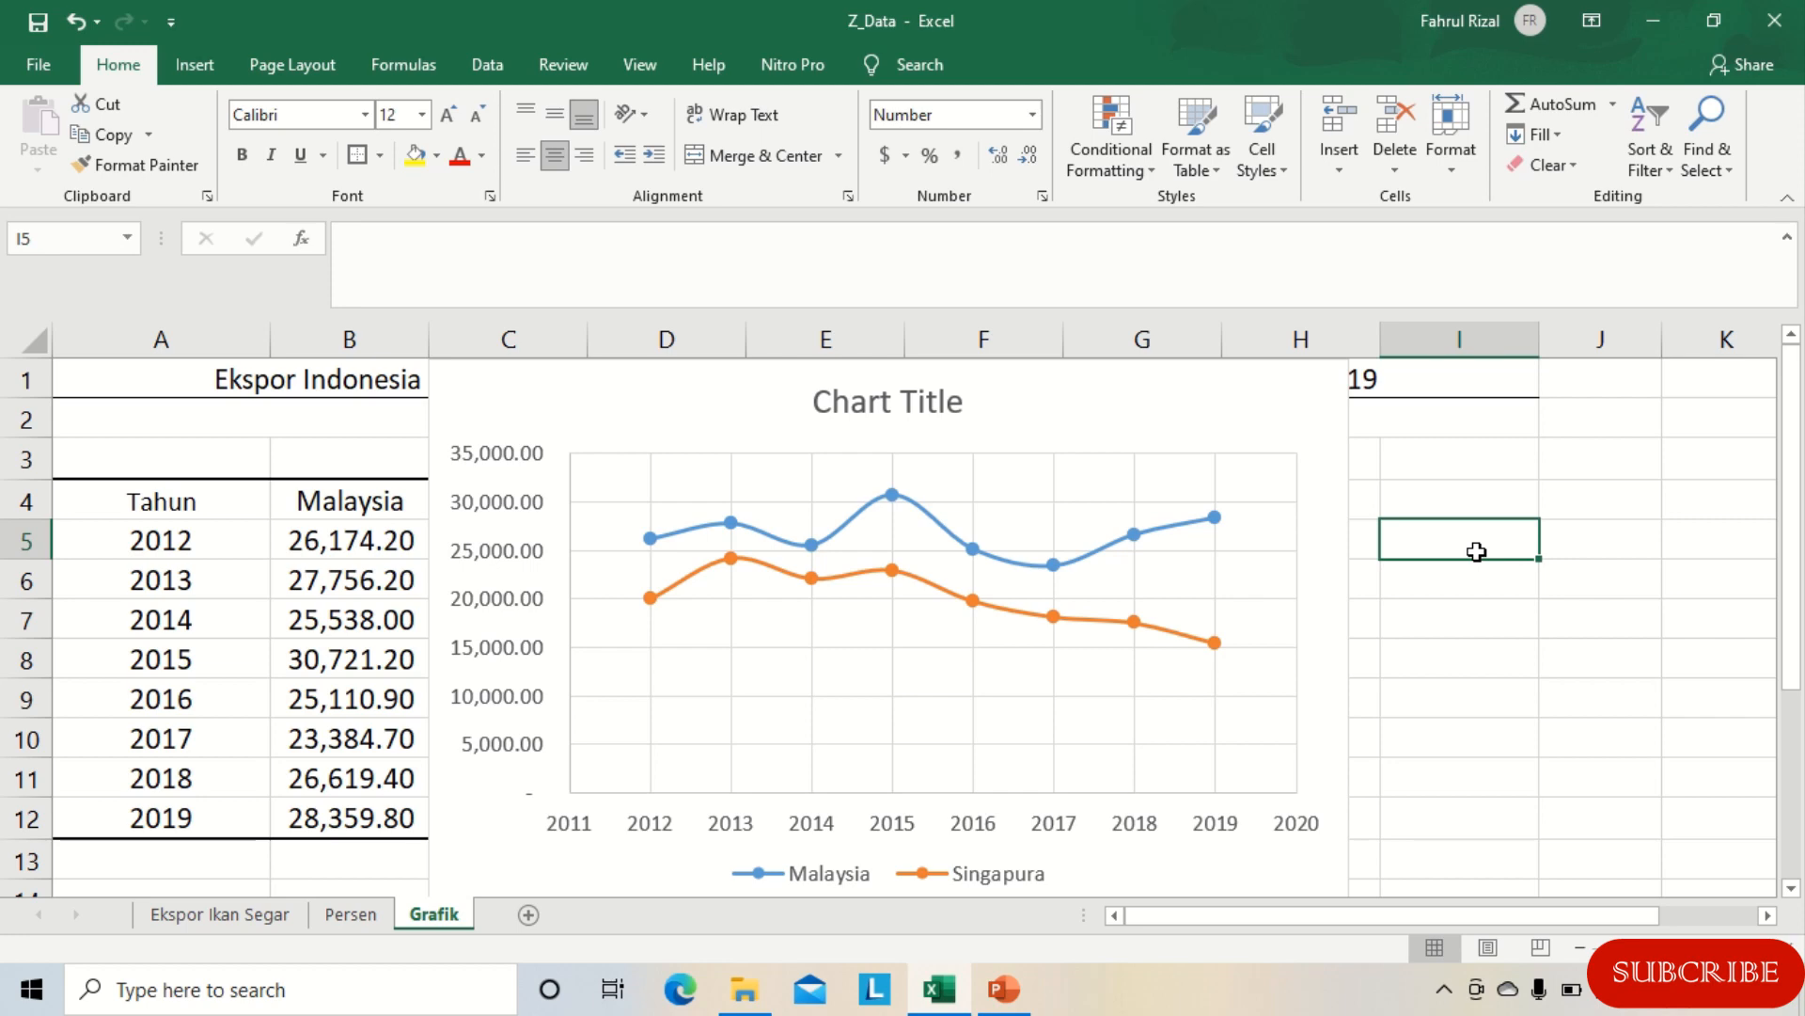
Step: Add axis titles to both axes of the Malaysia and Singapura scatter chart
left_click(1114, 411)
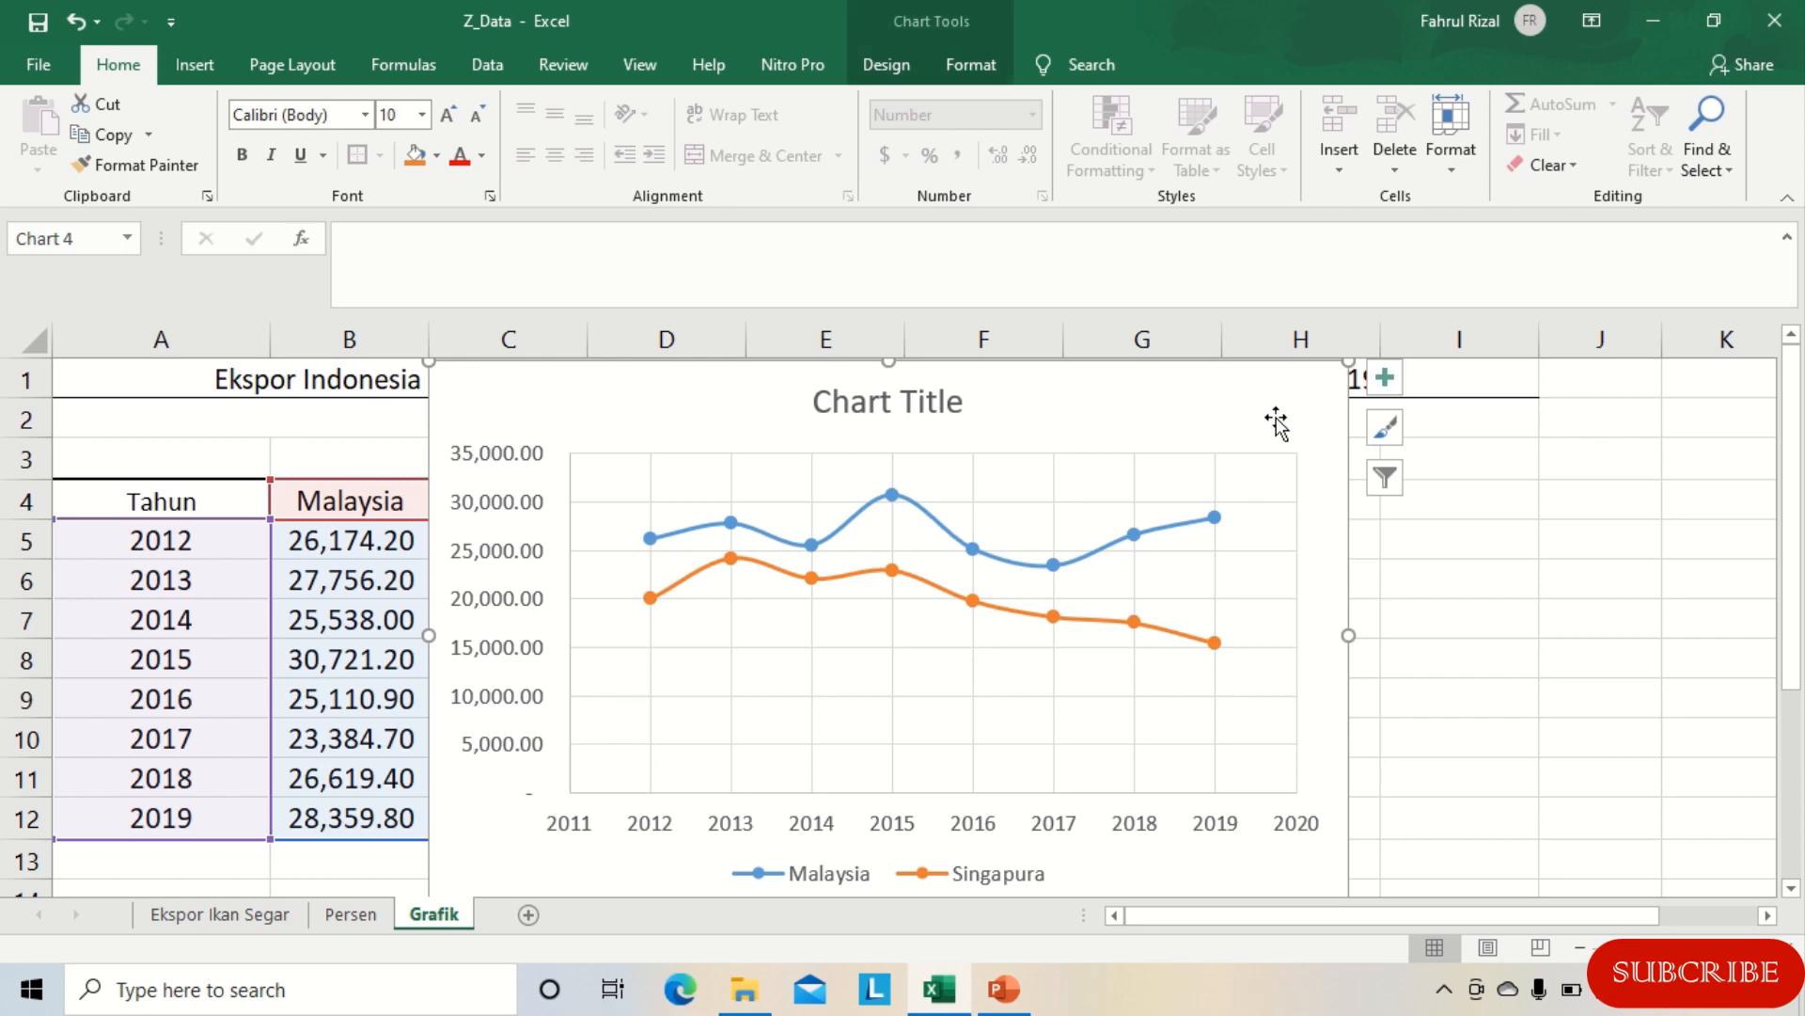
left_click(1384, 380)
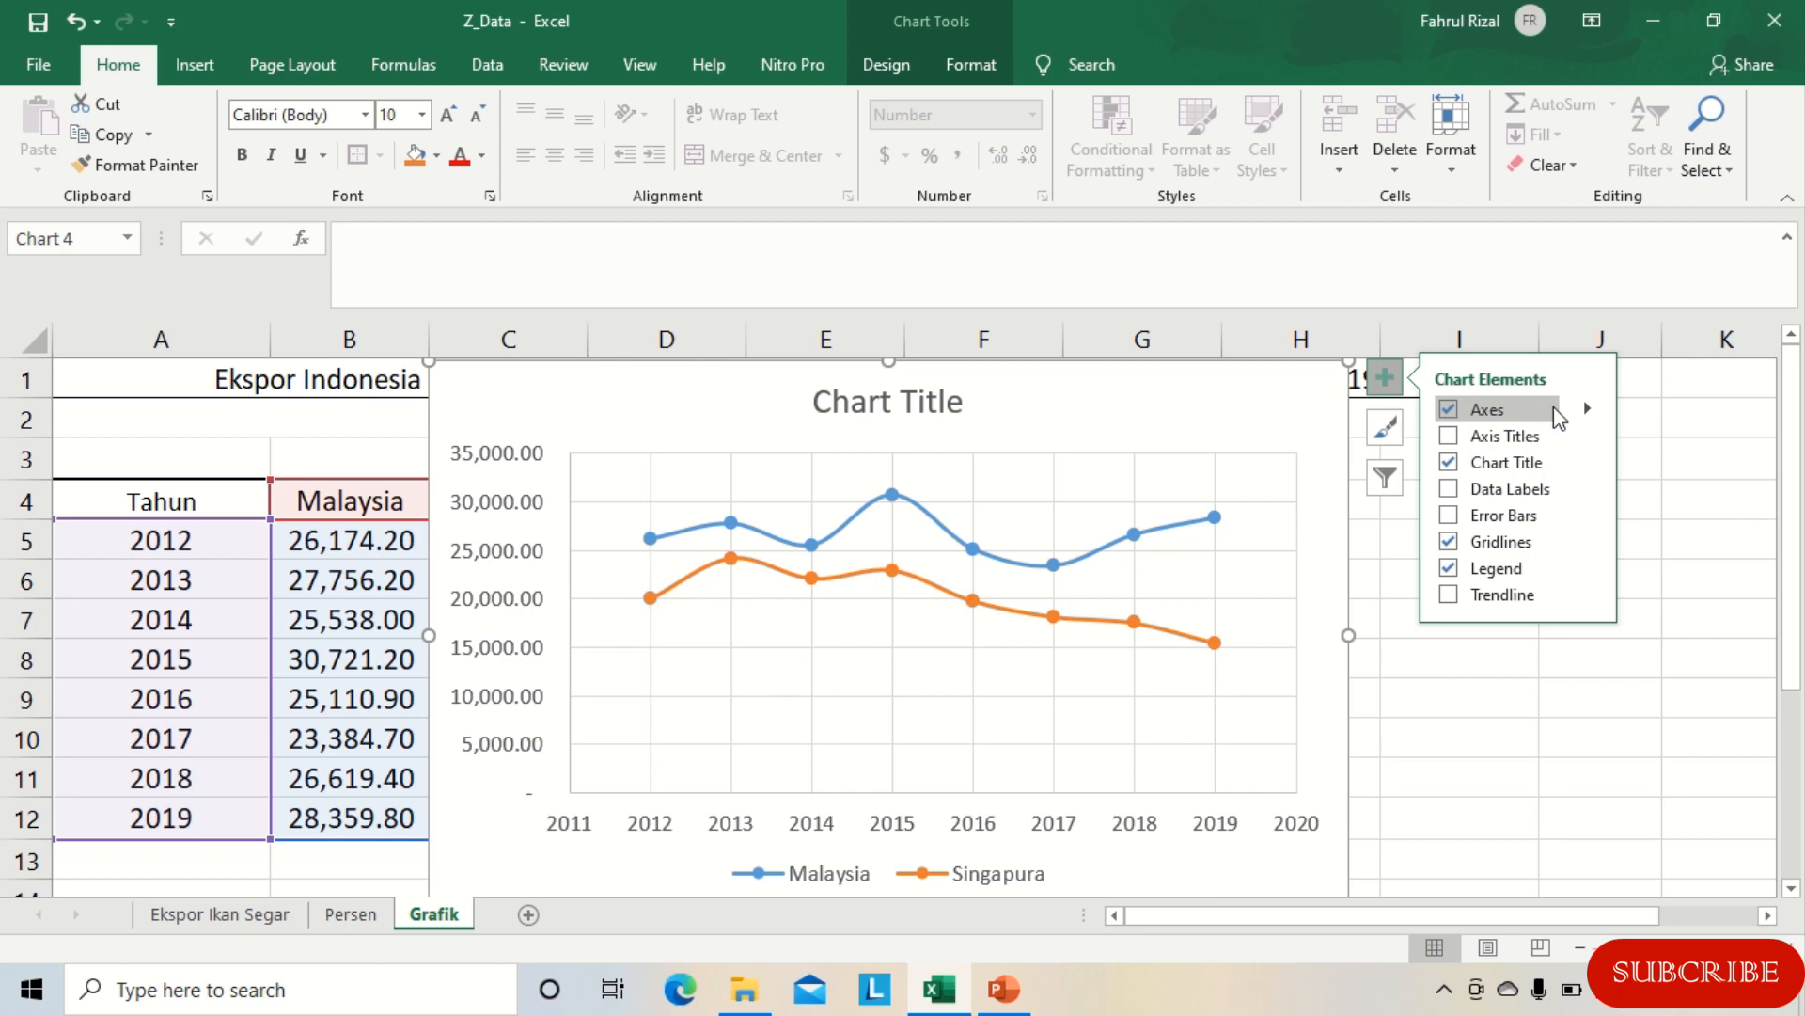
left_click(1450, 437)
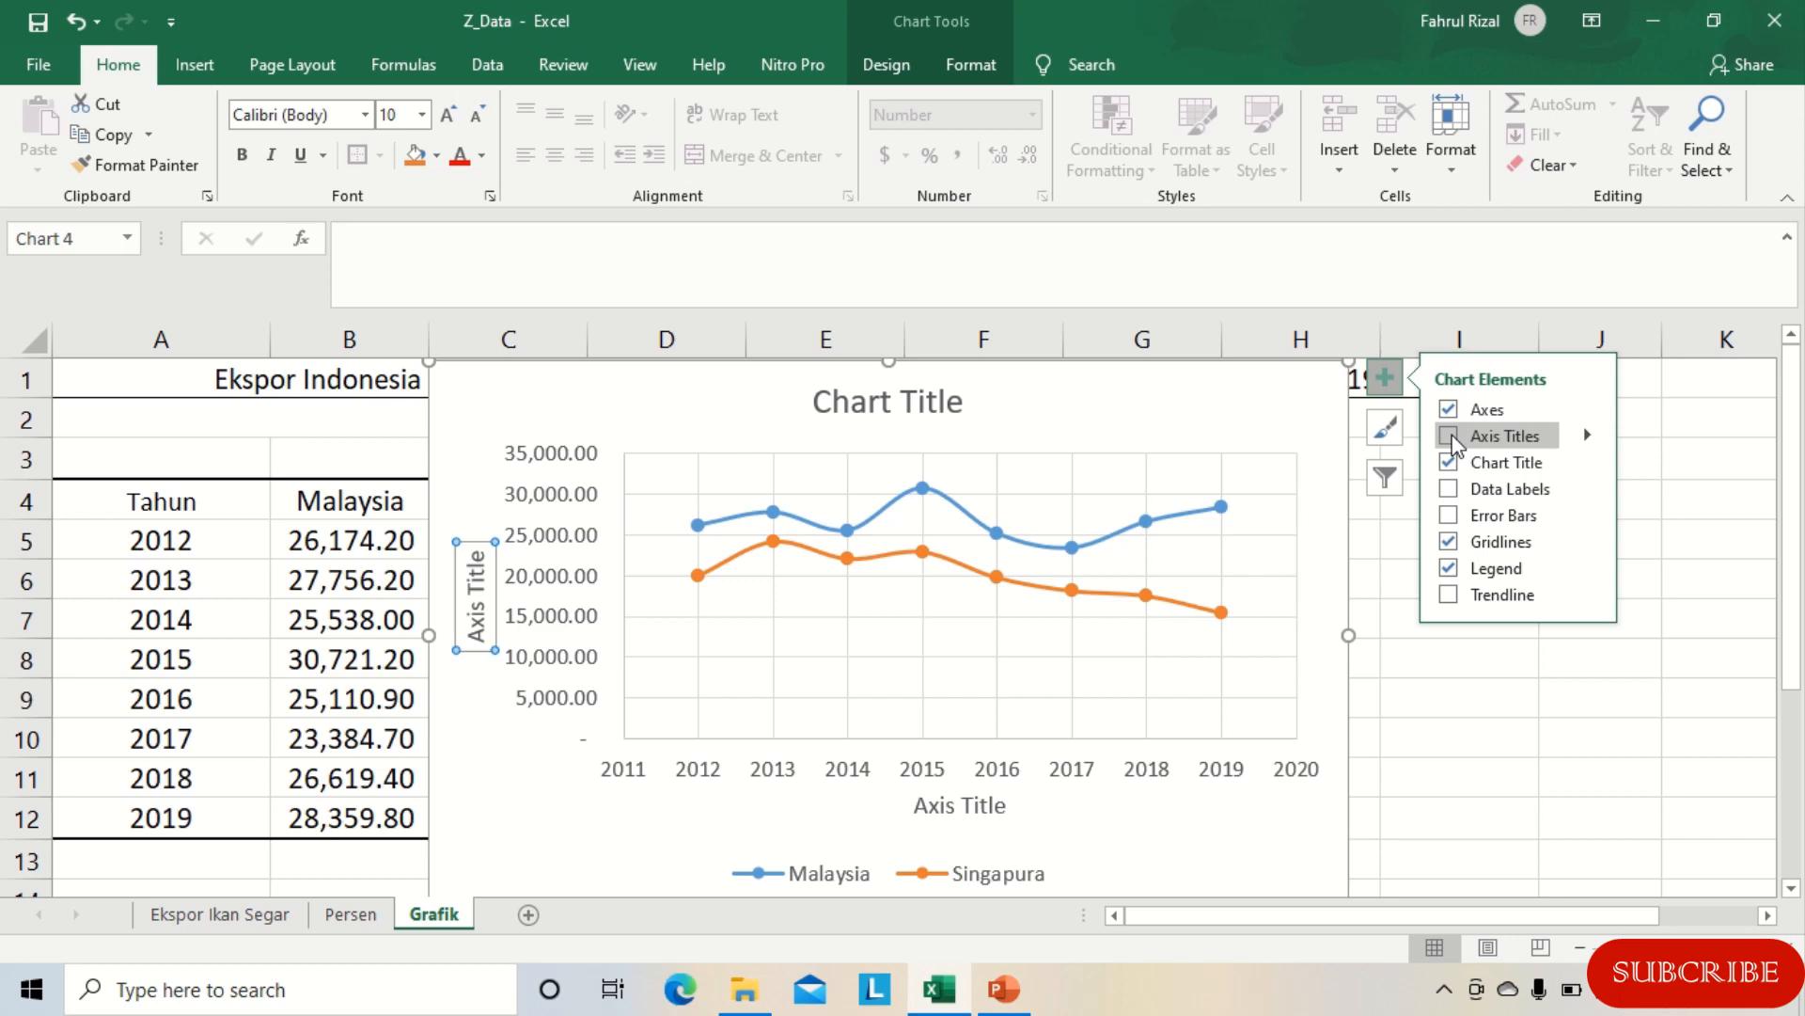
left_click(1449, 438)
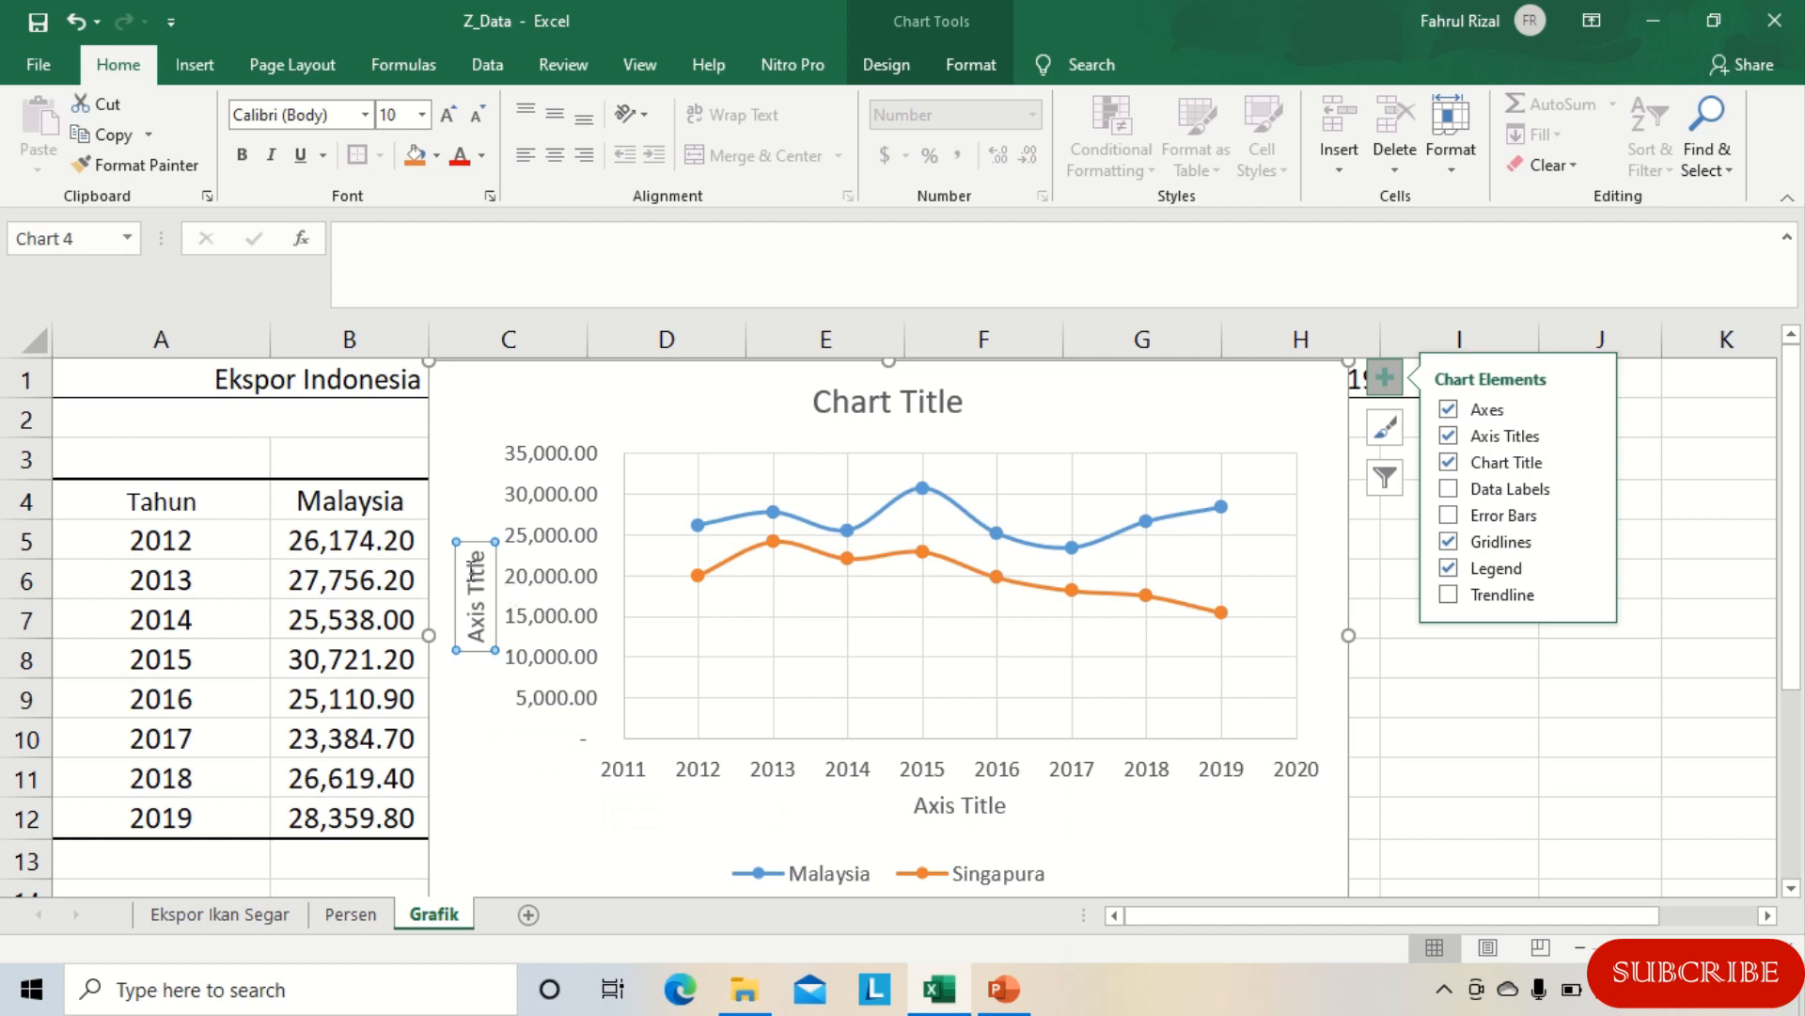
Step: Replace the vertical axis title text with "Ton"
double_click(475, 572)
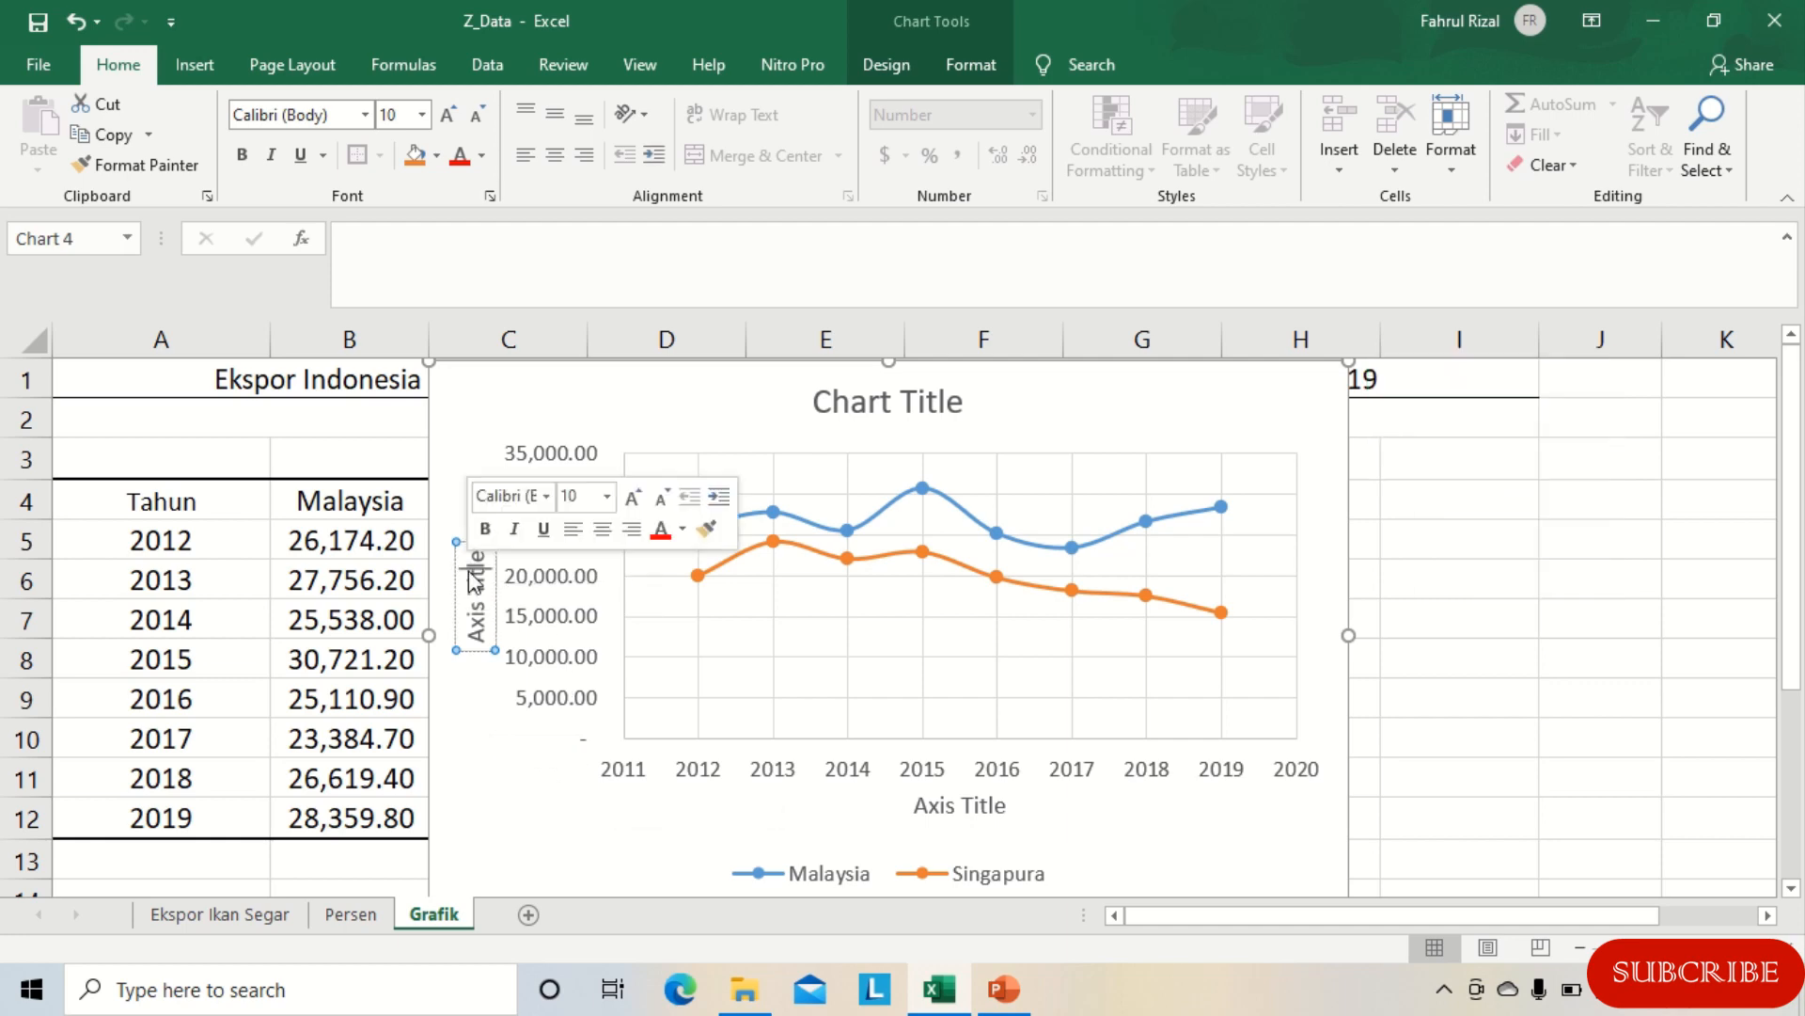
left_click(477, 627)
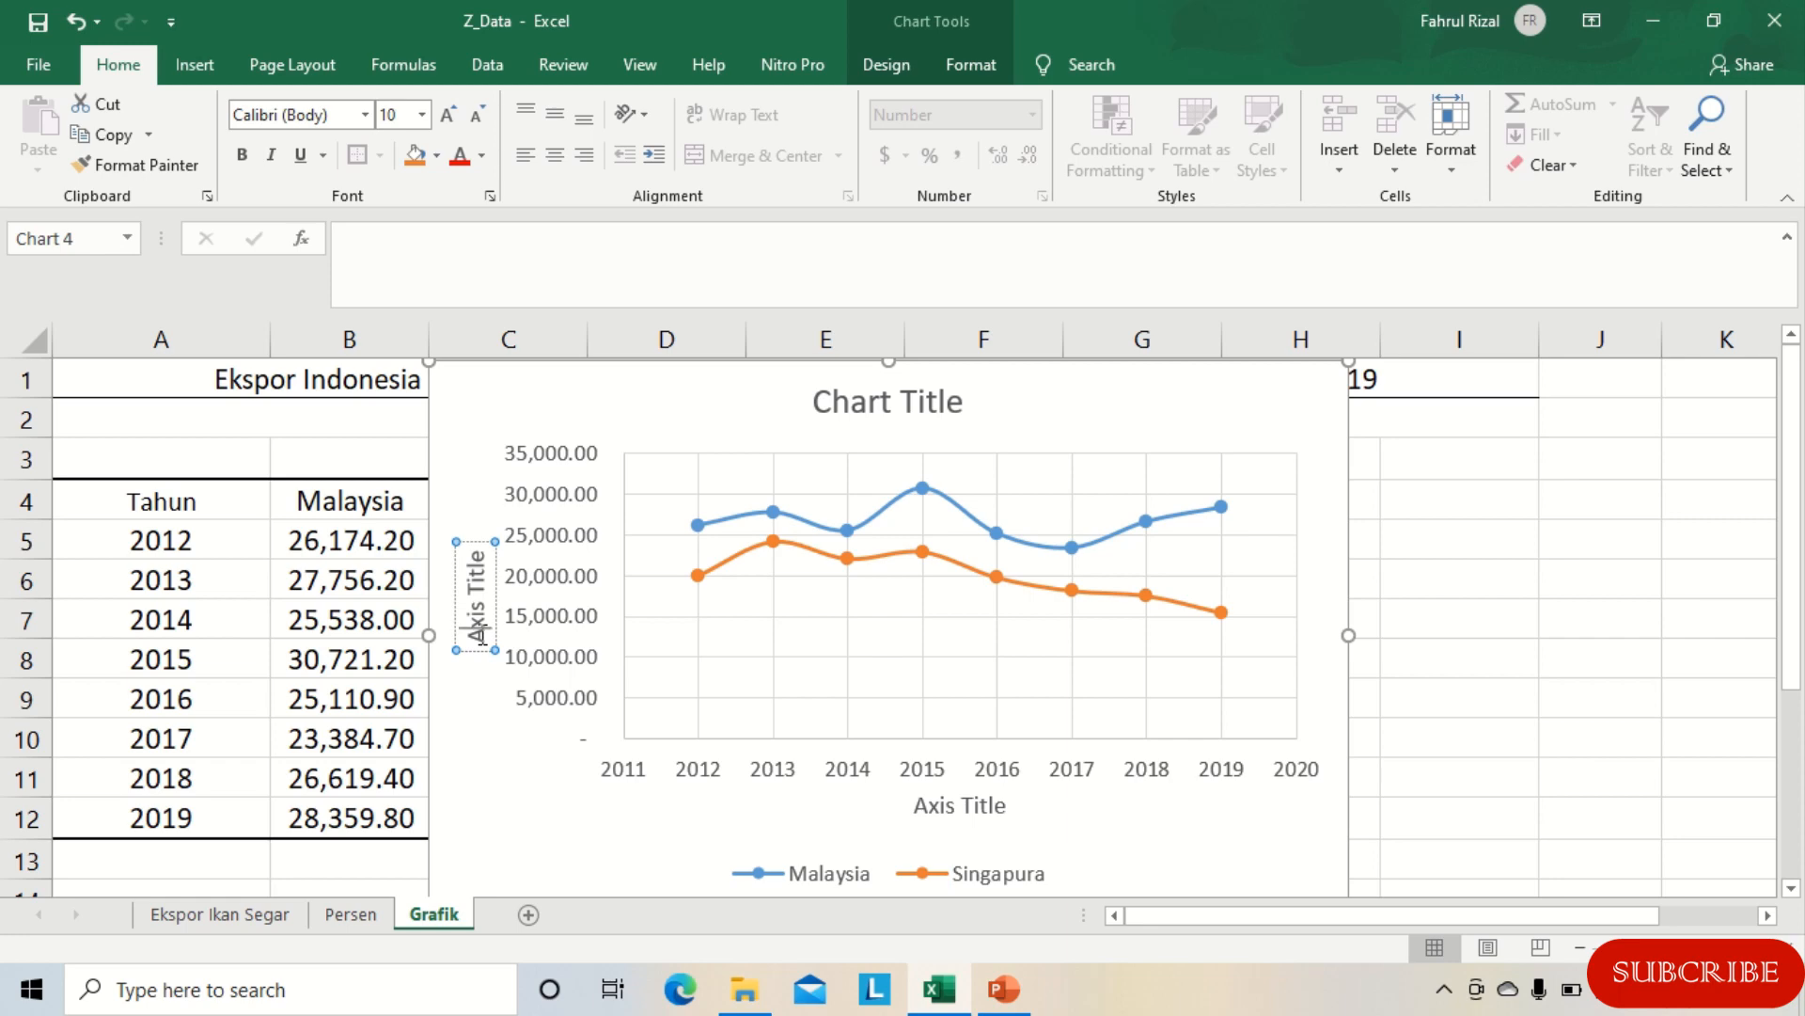
double_click(480, 632)
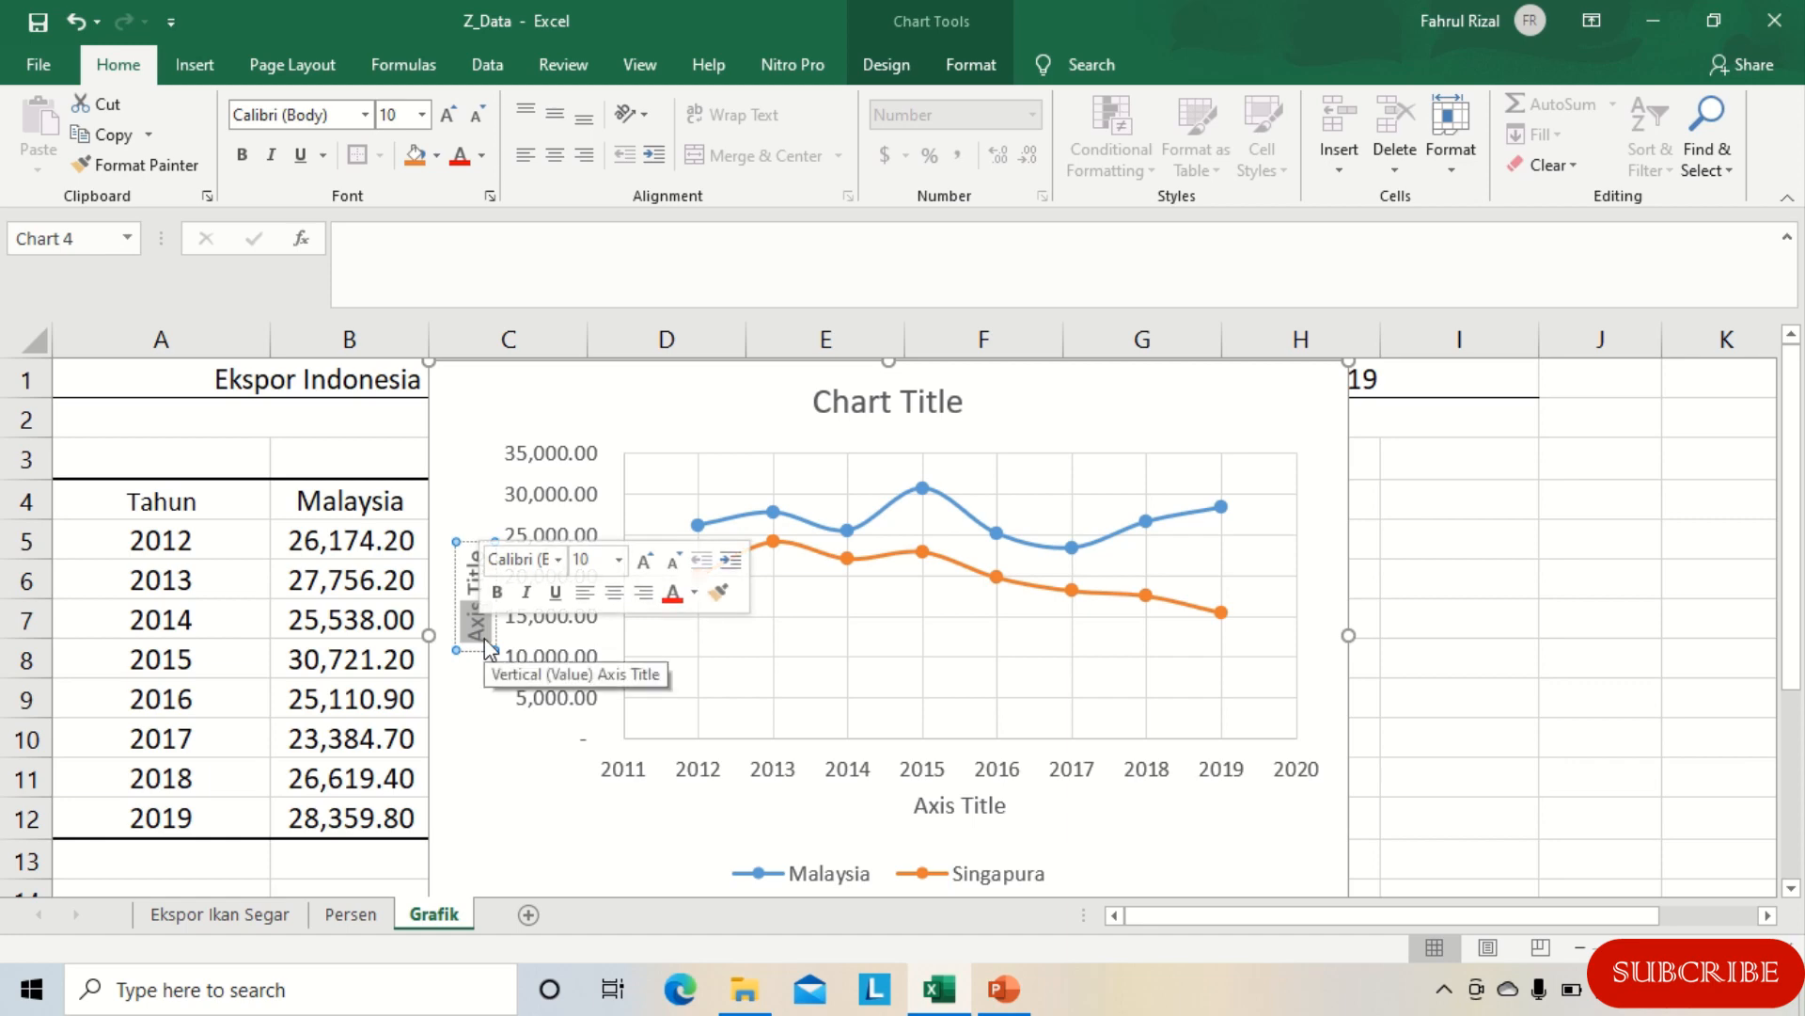
key("BackSpace")
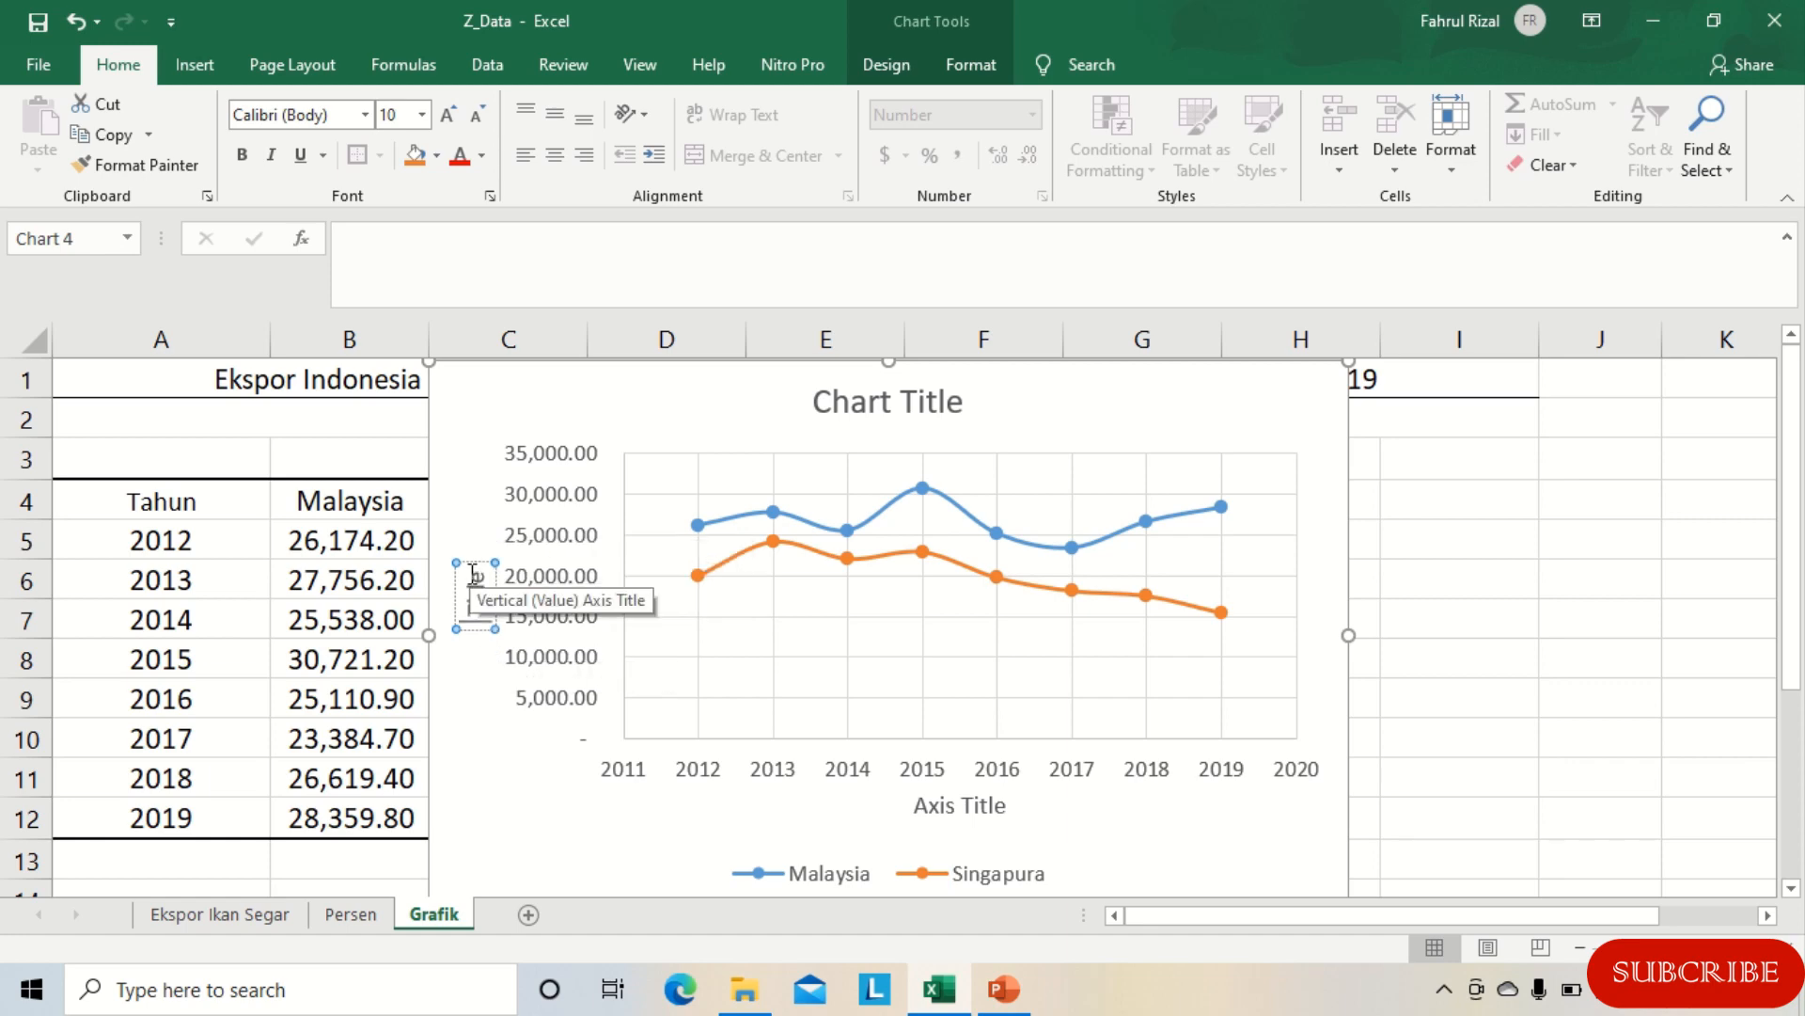
left_click_drag(473, 573, 500, 619)
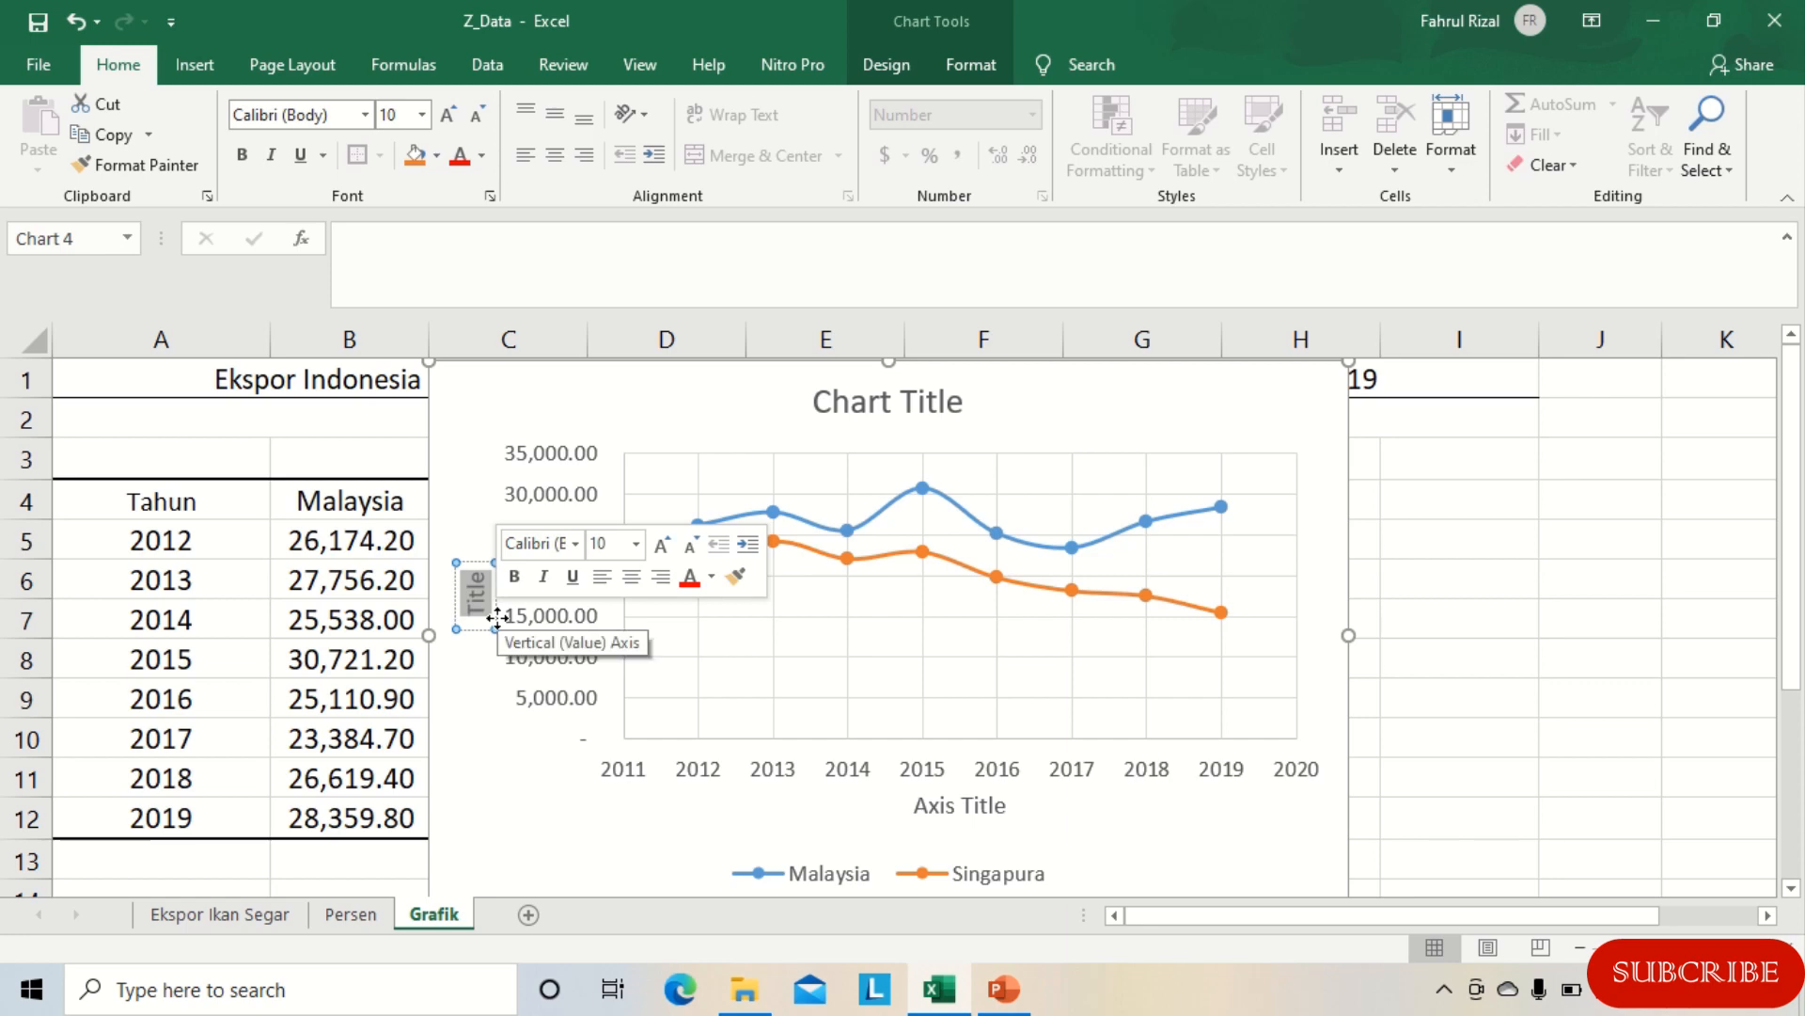
key("BackSpace")
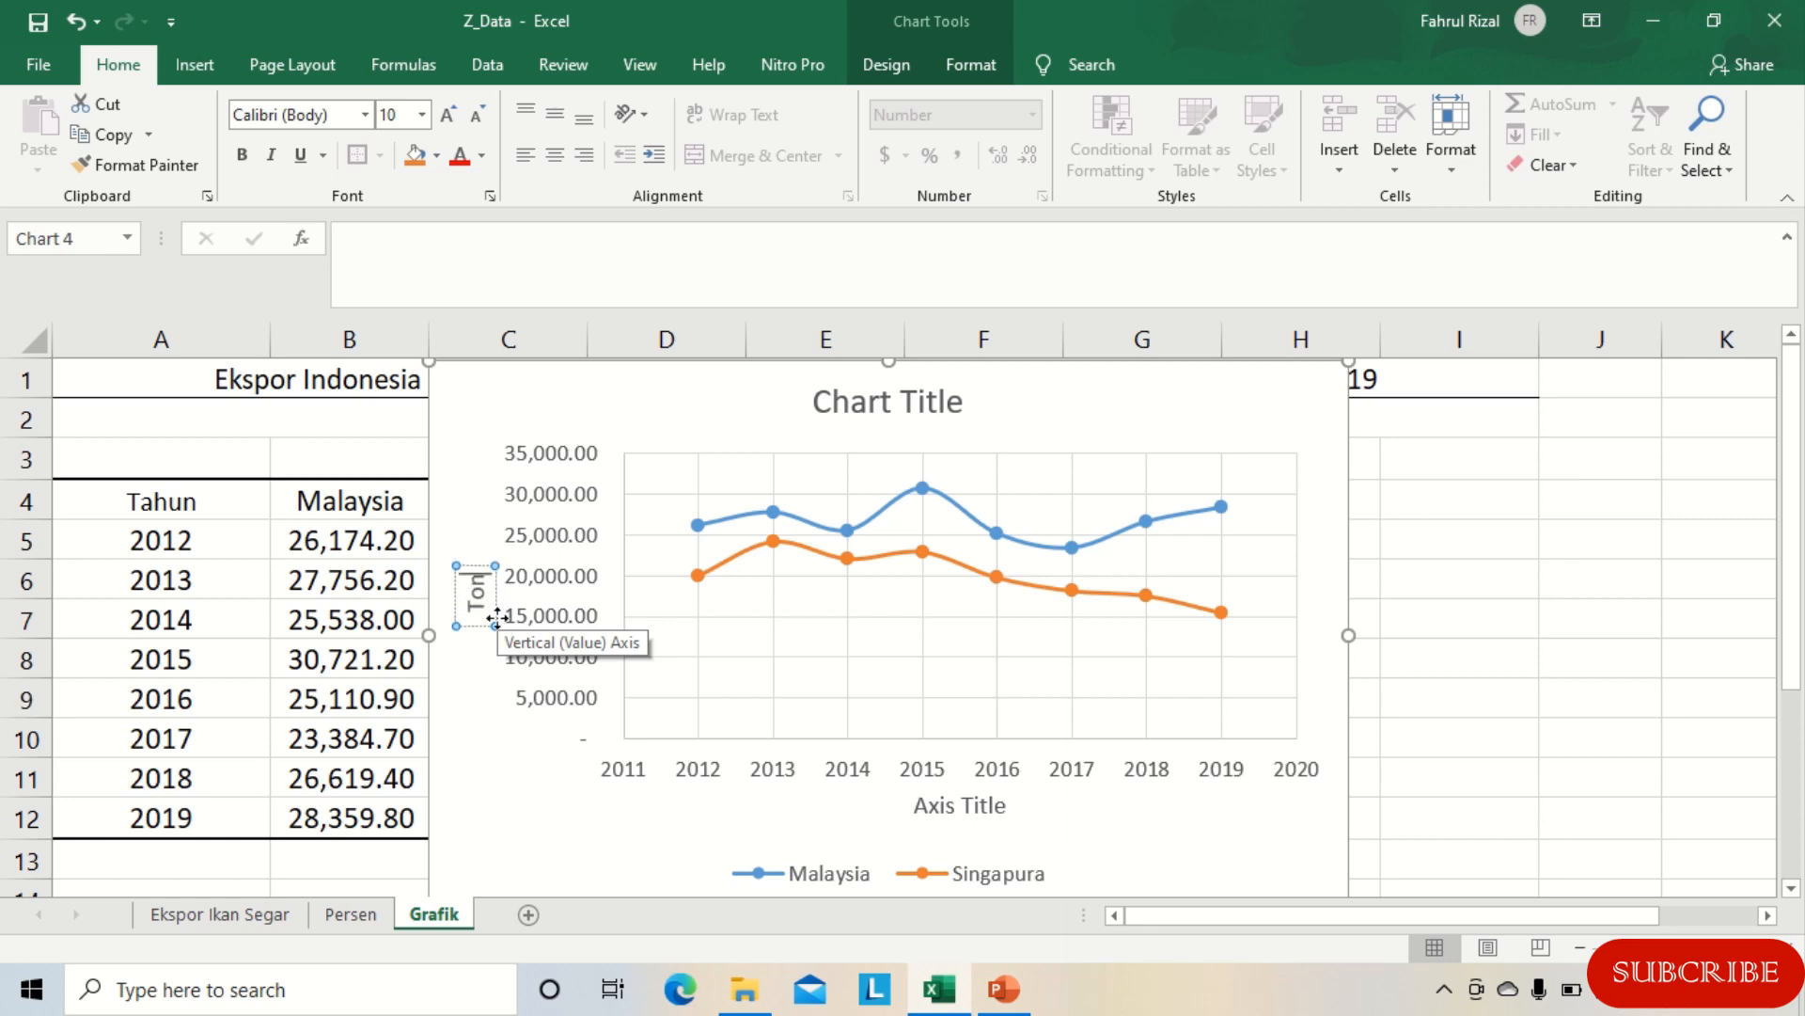
left_click(502, 754)
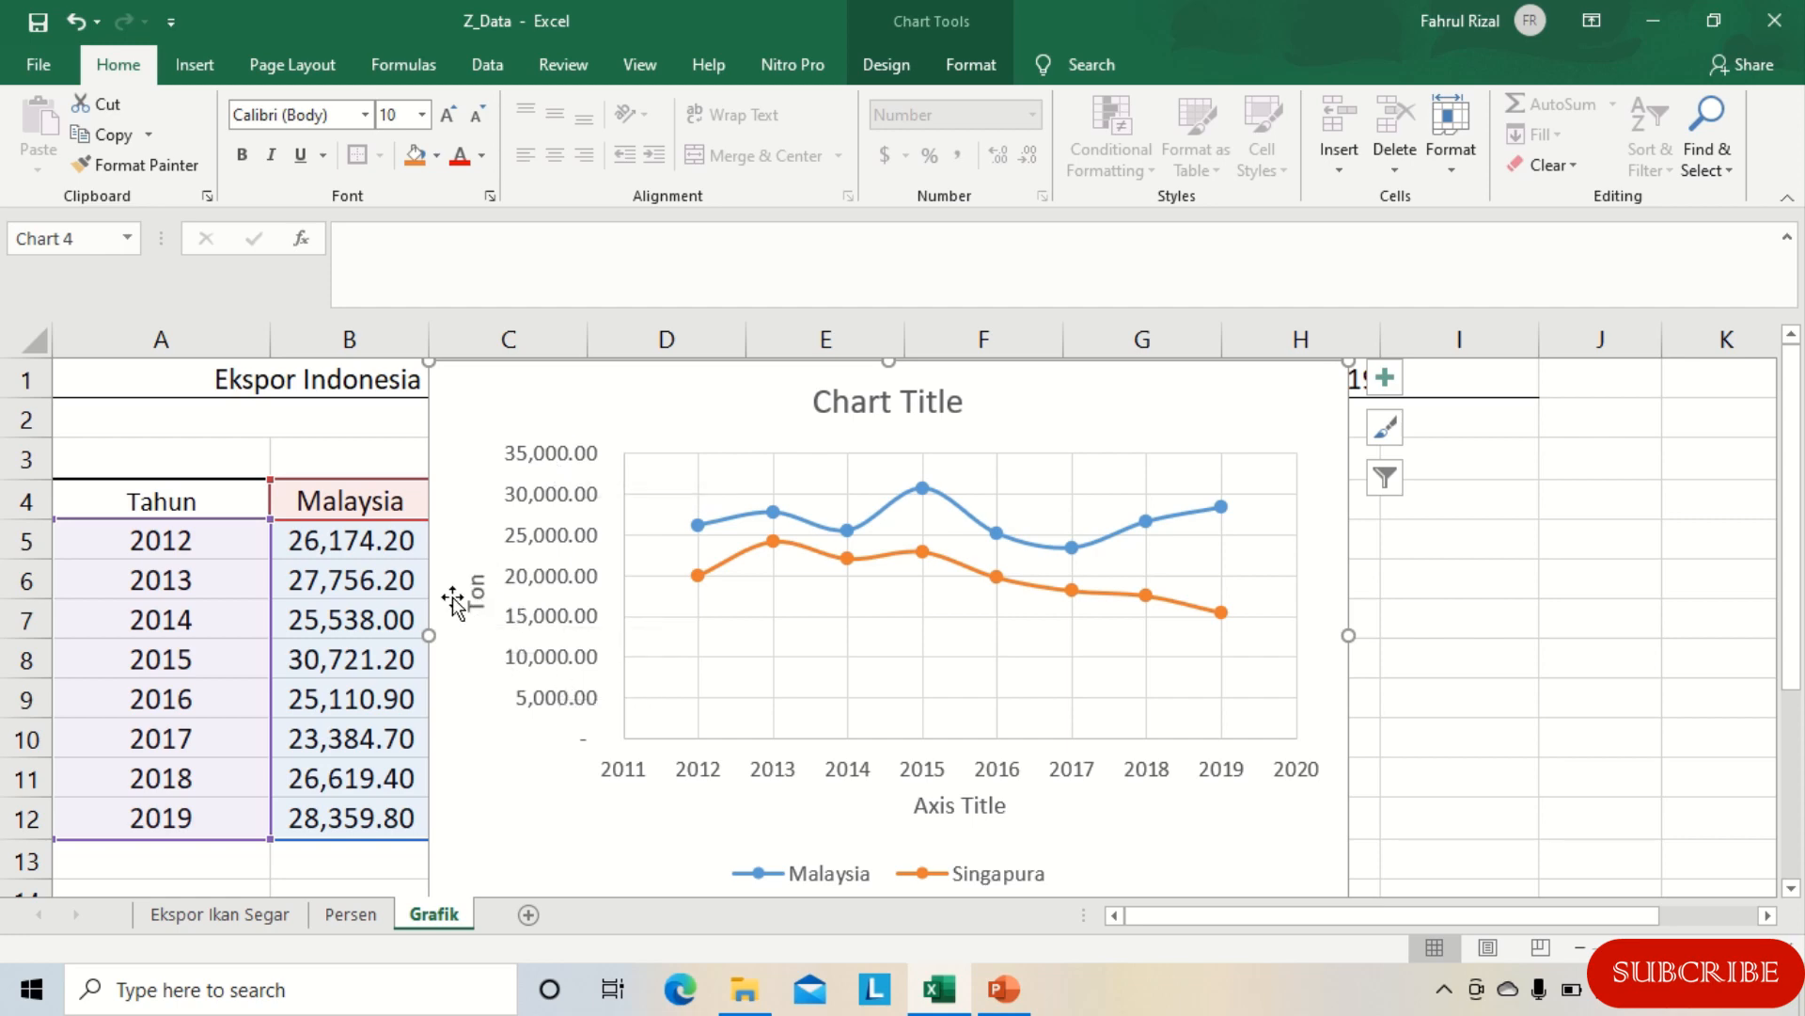
Step: Replace the horizontal axis title text with "Tahun"
left_click(943, 806)
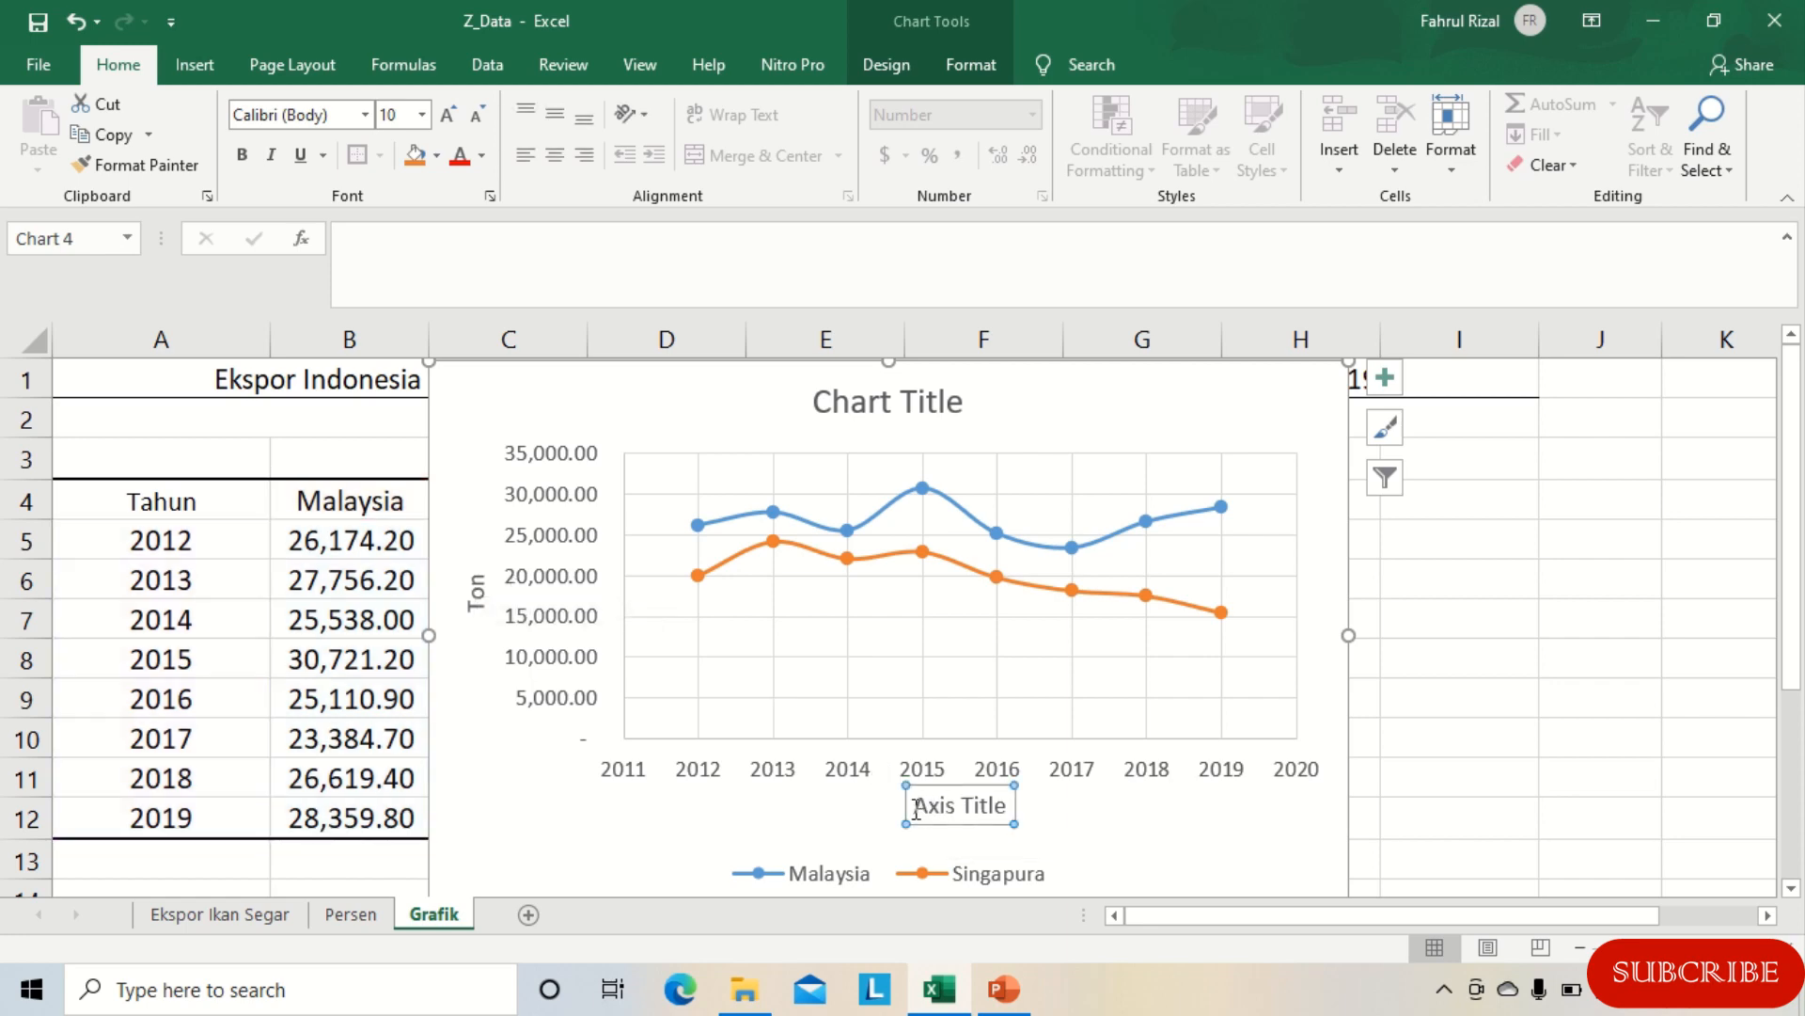
left_click(917, 807)
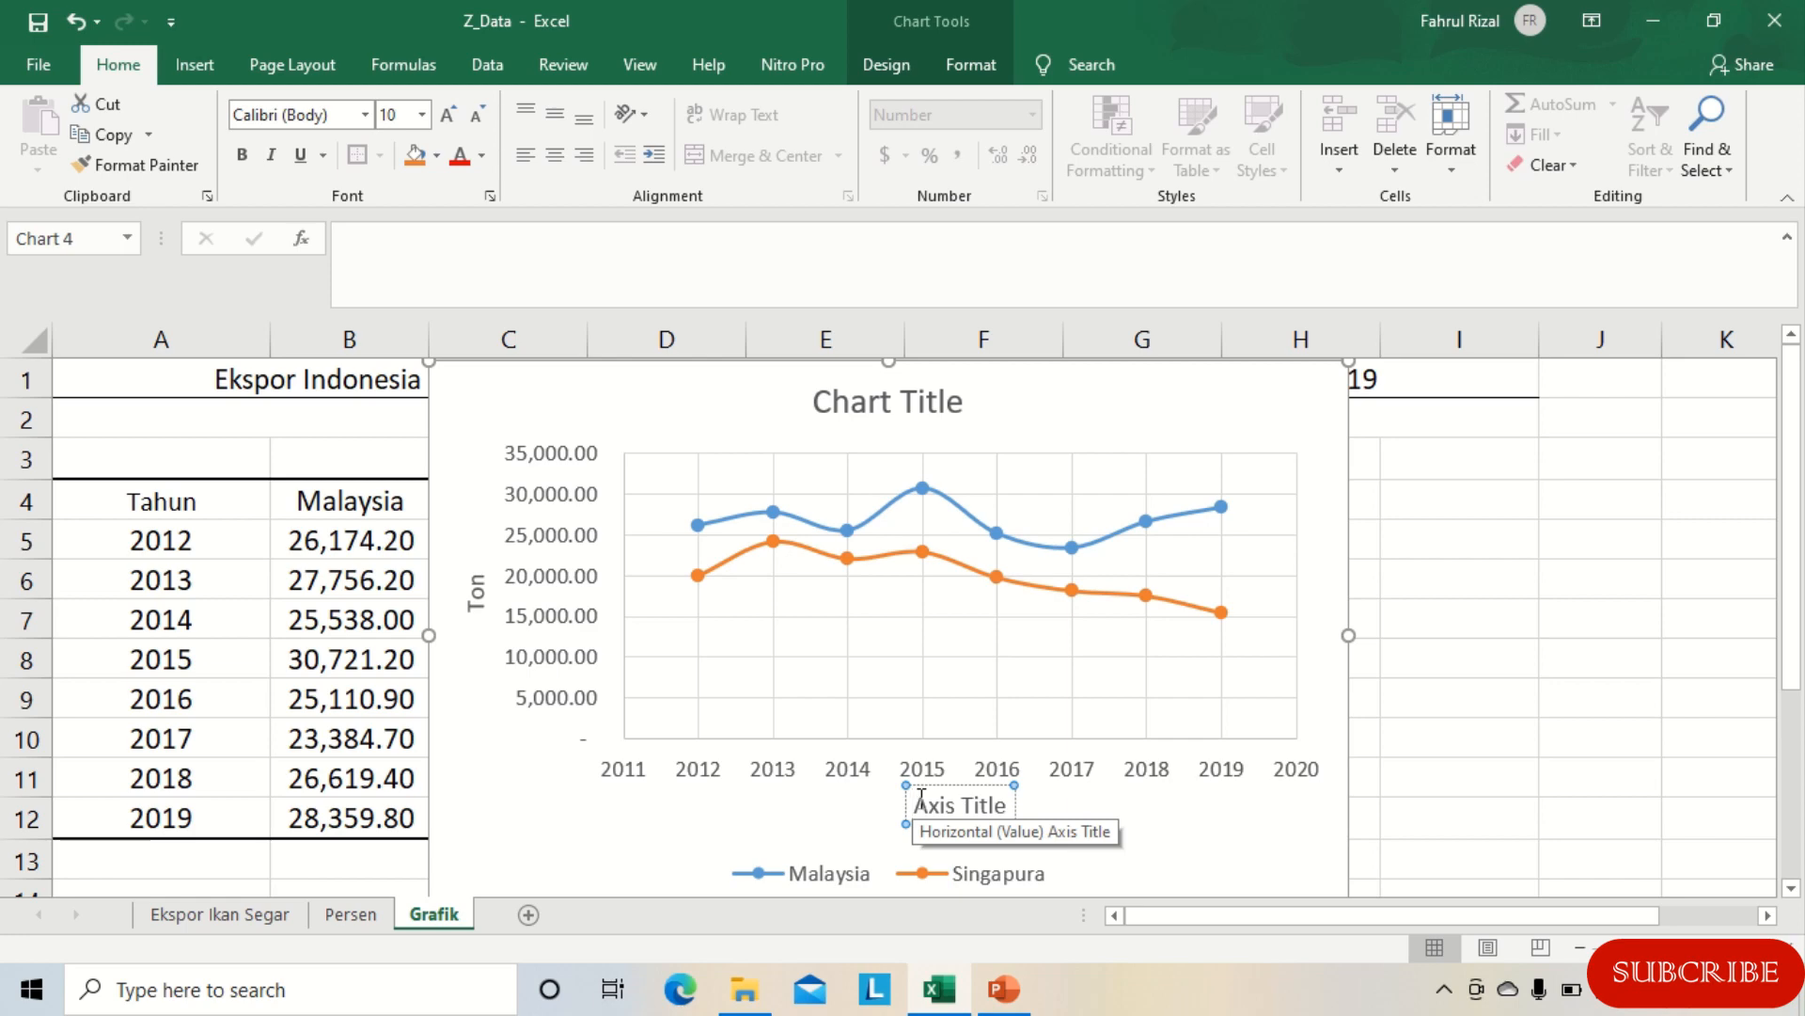
left_click_drag(915, 805, 996, 815)
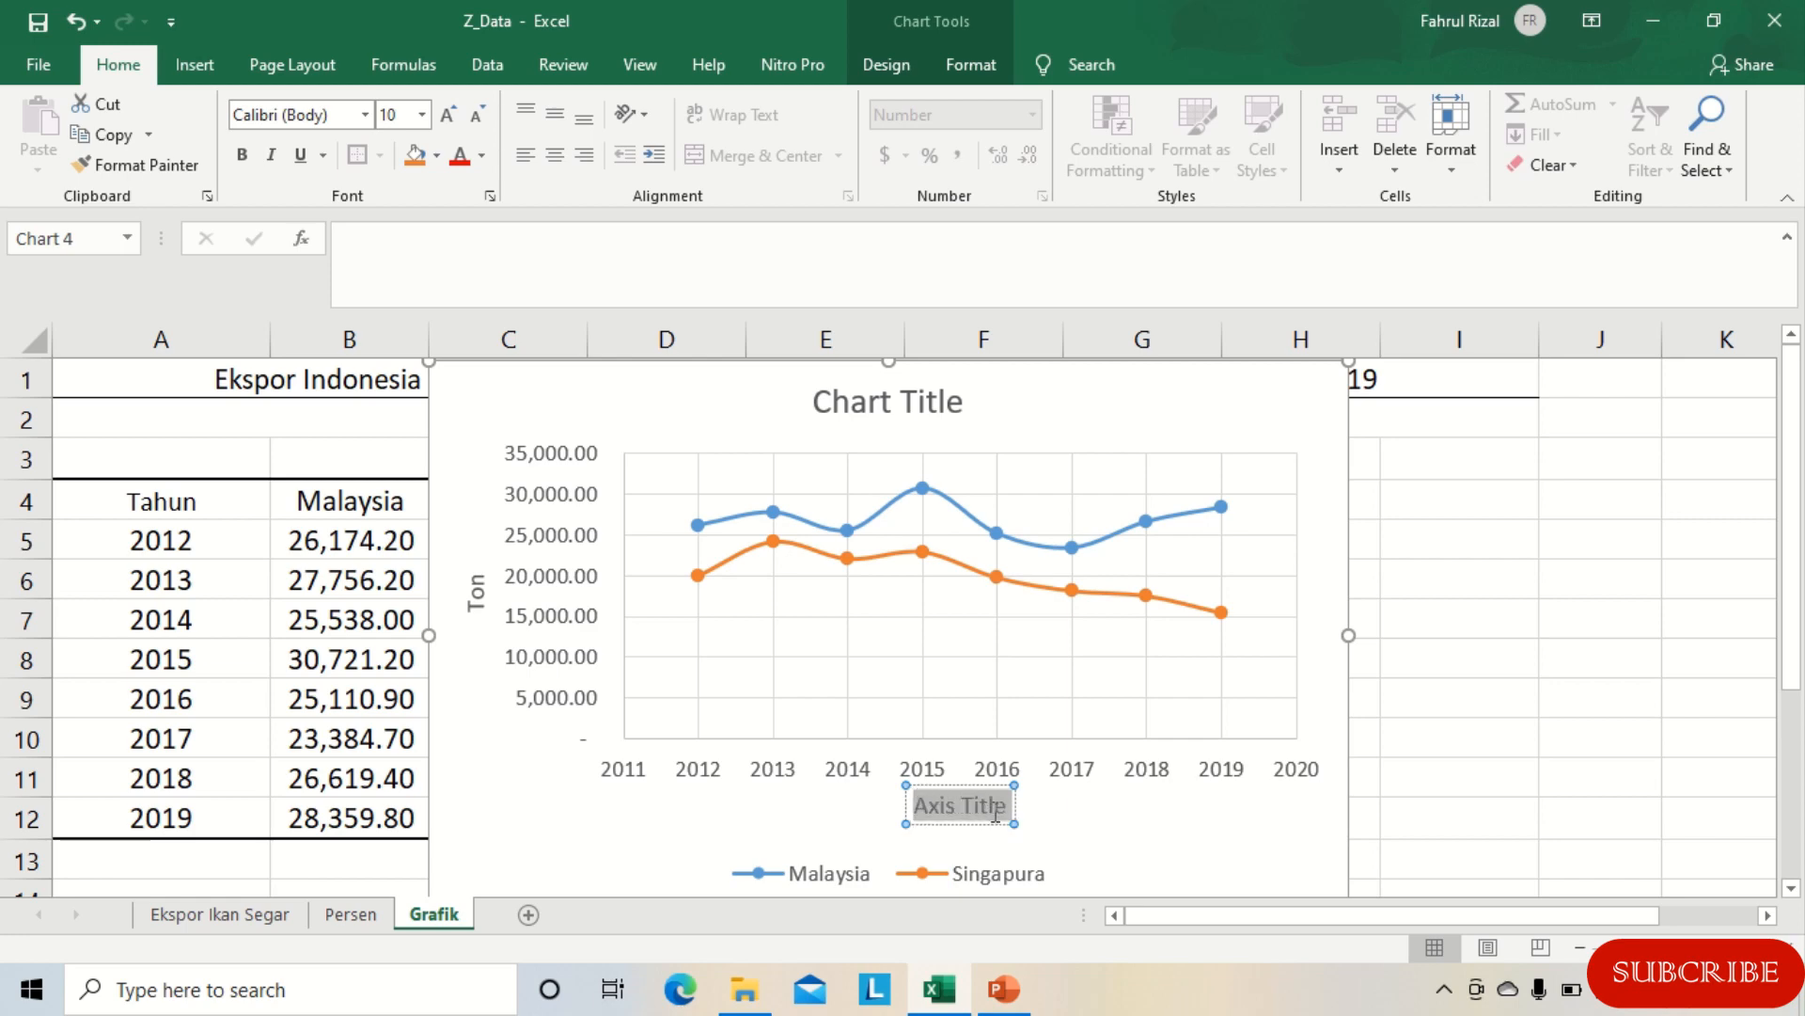
key("Delete")
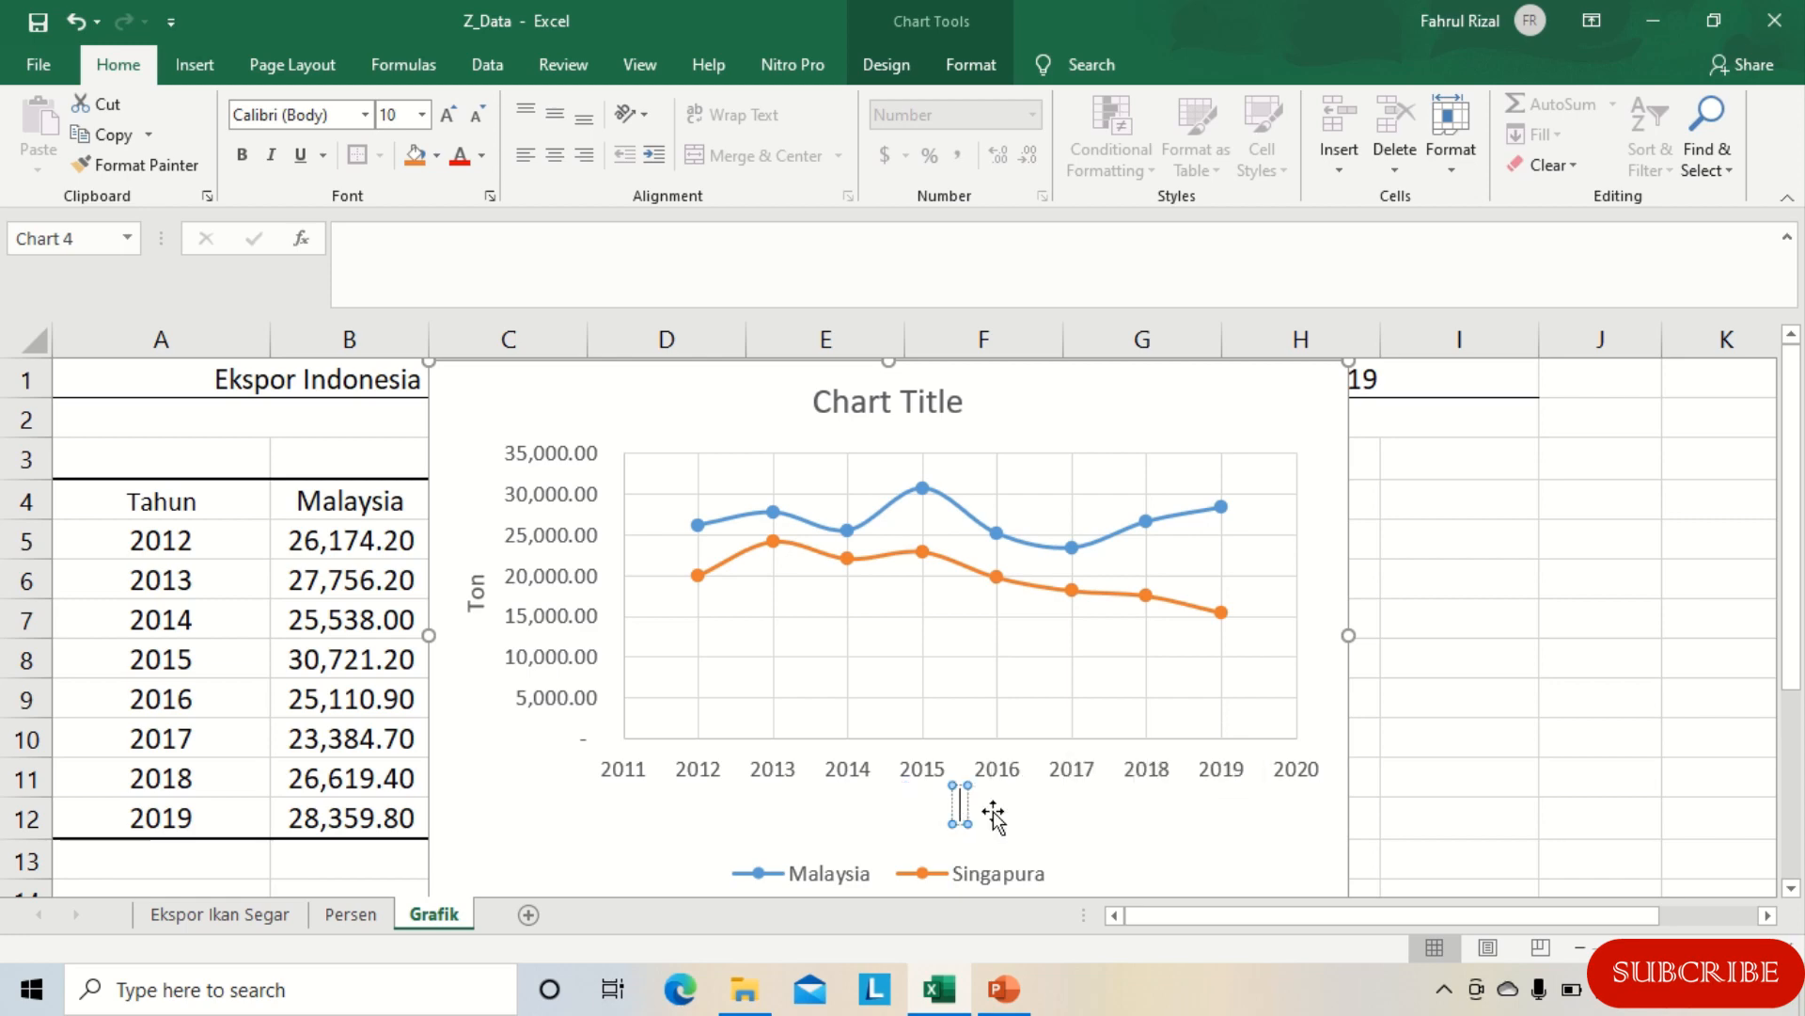
type("Tahun")
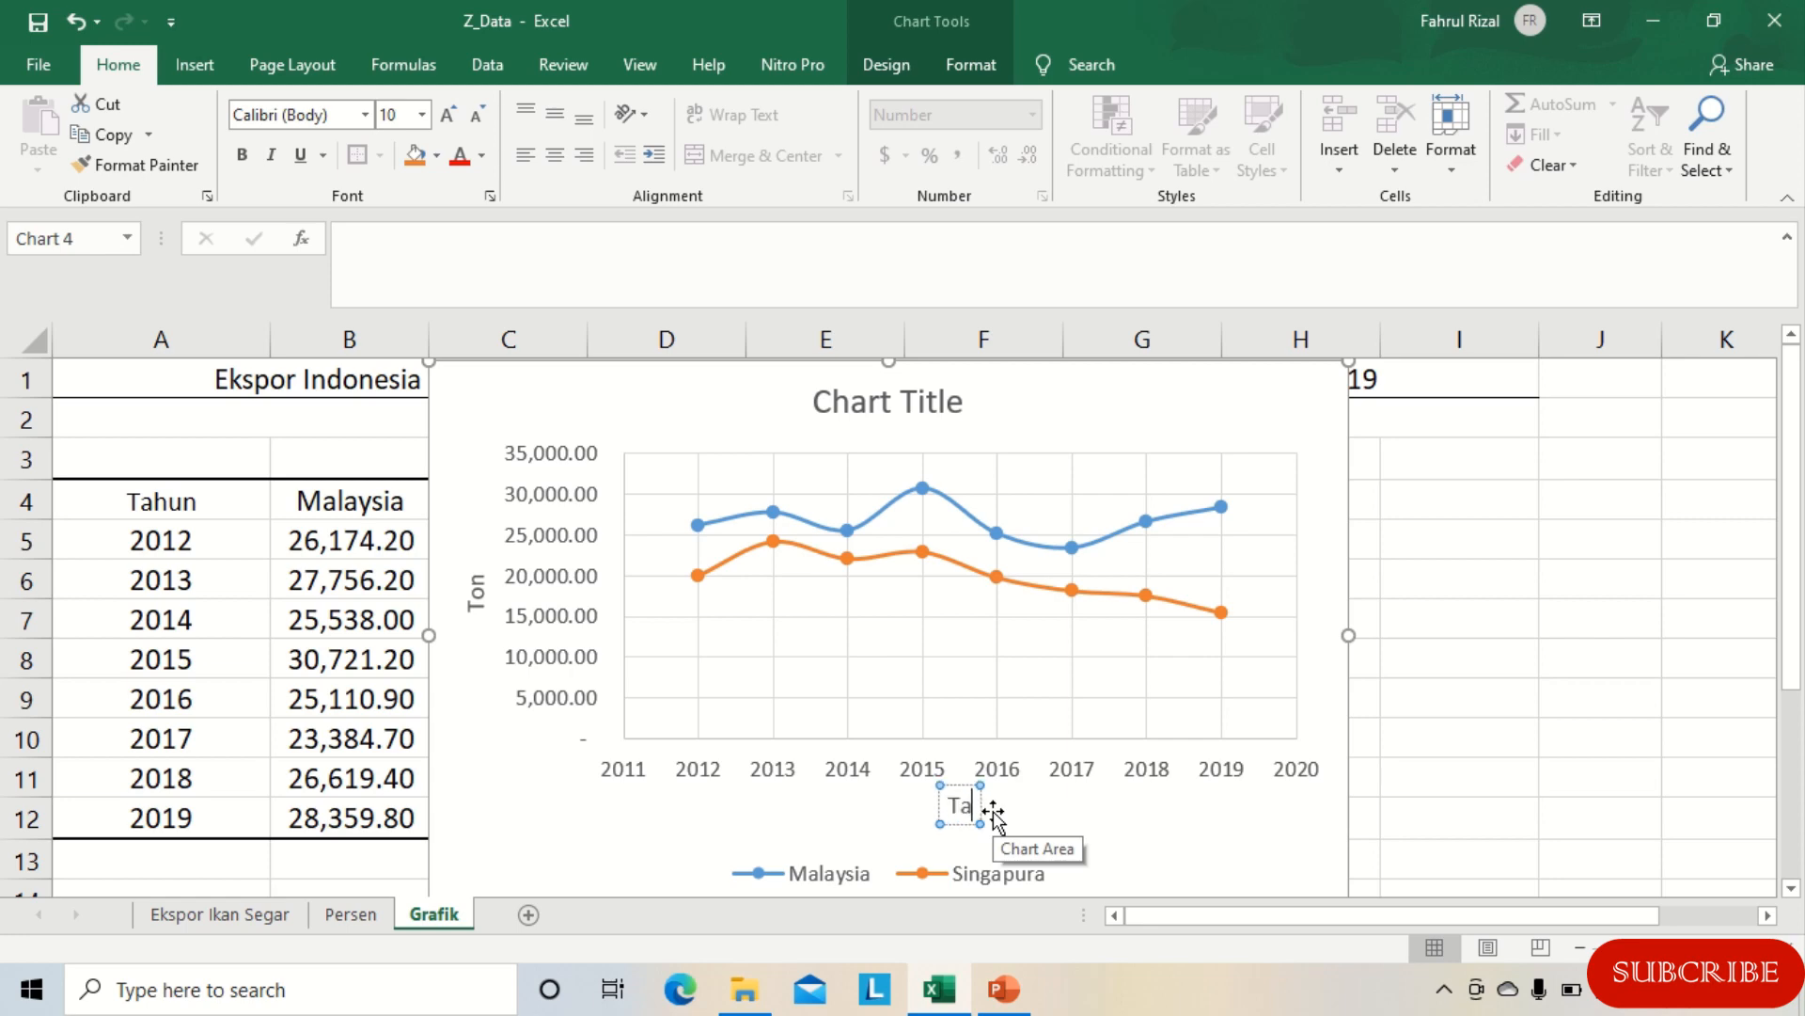
left_click(1131, 818)
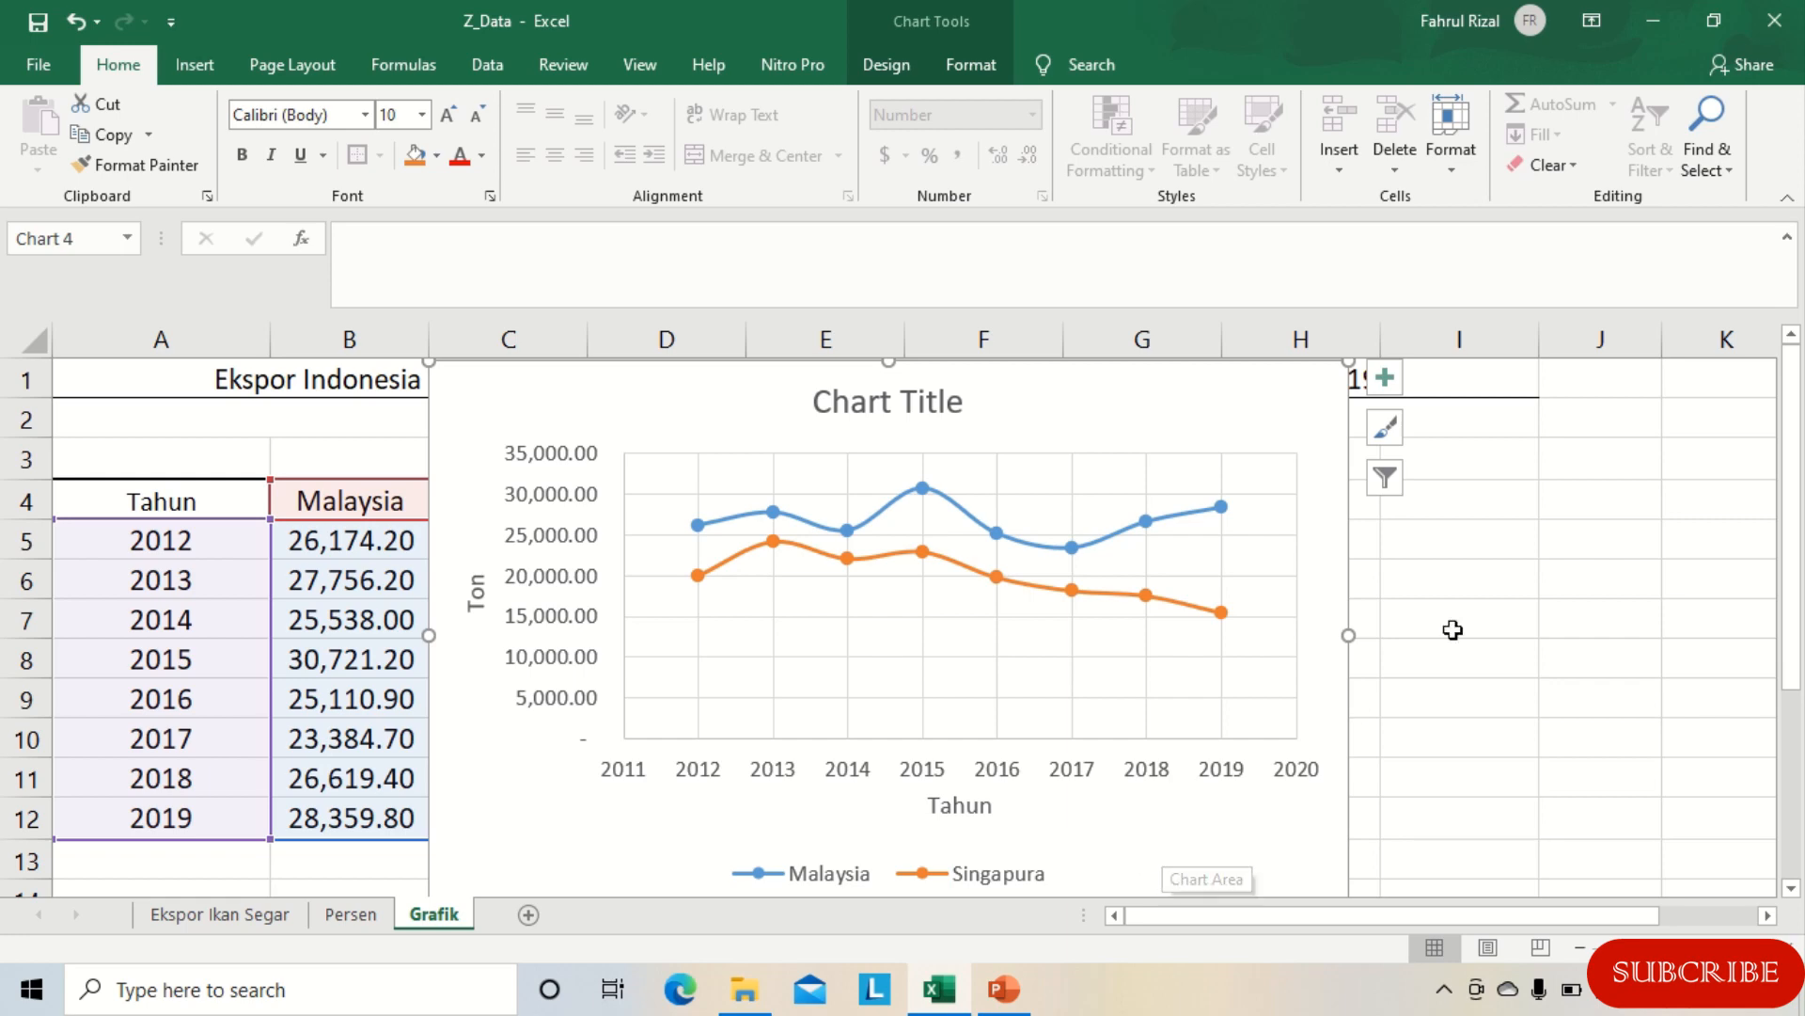
Step: Apply chart Style 2 to the Malaysia and Singapura scatter chart and browse the other available styles
left_click(1386, 431)
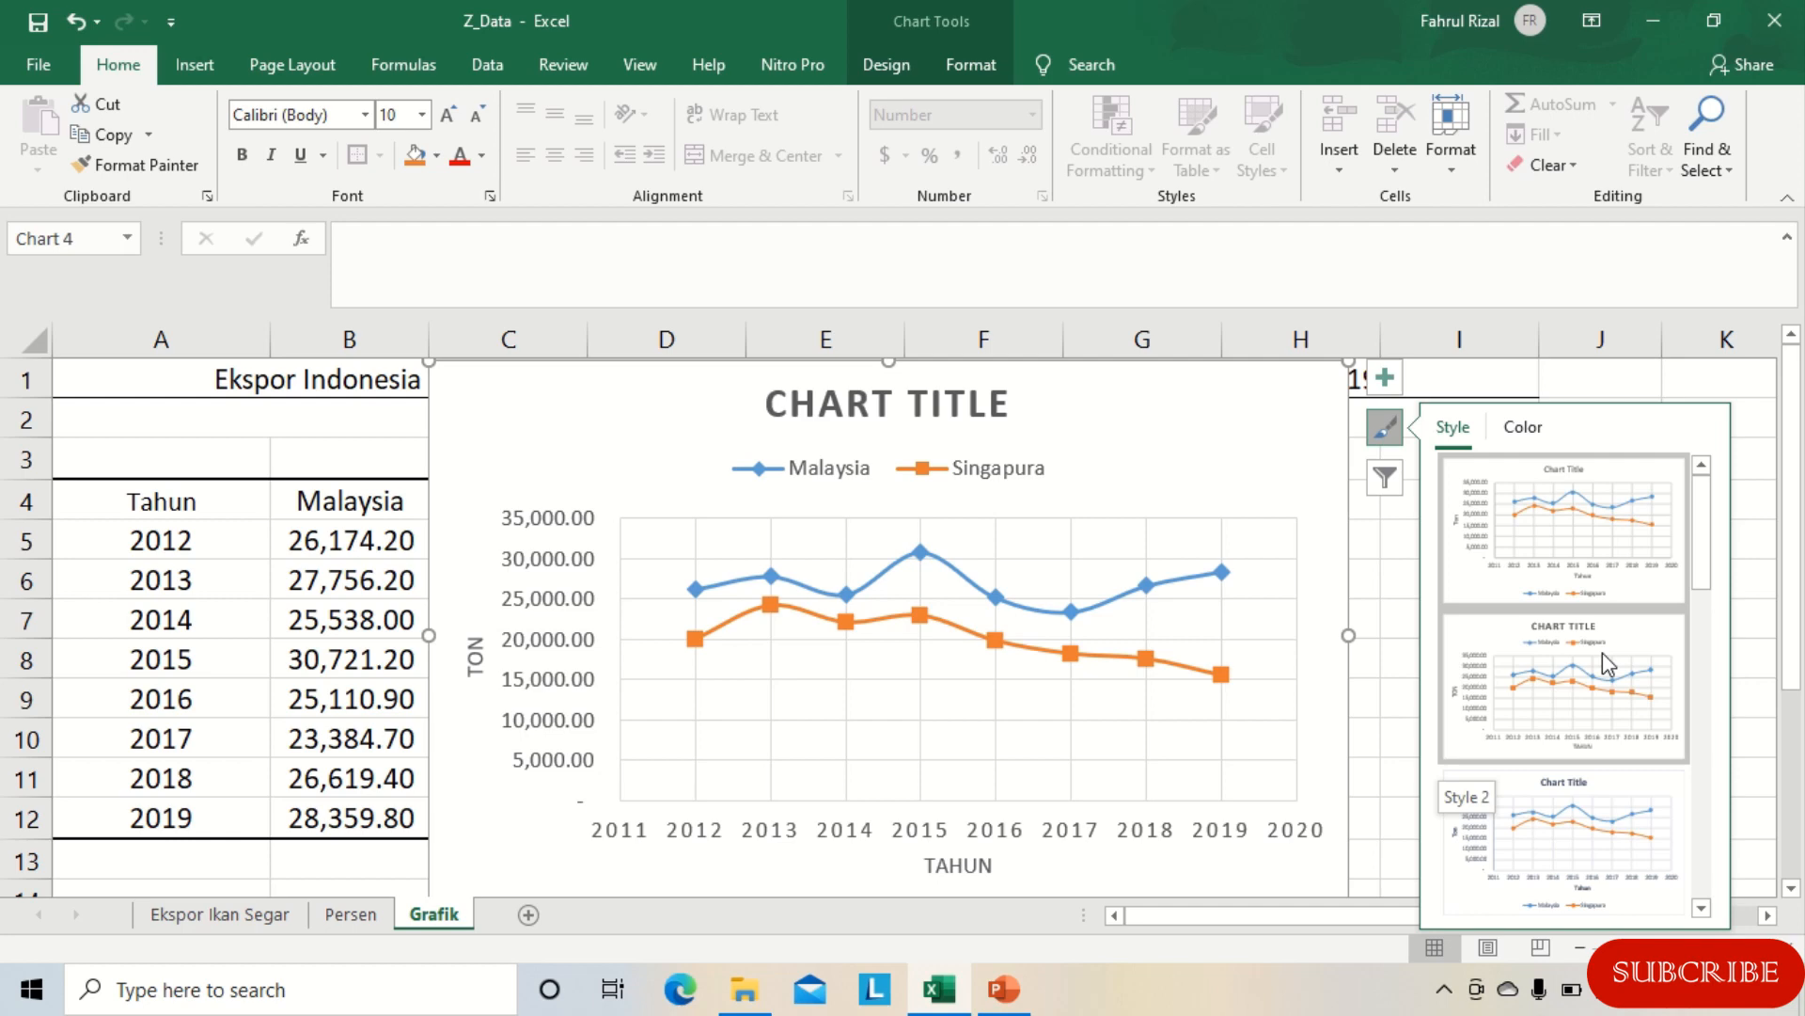
left_click(1602, 652)
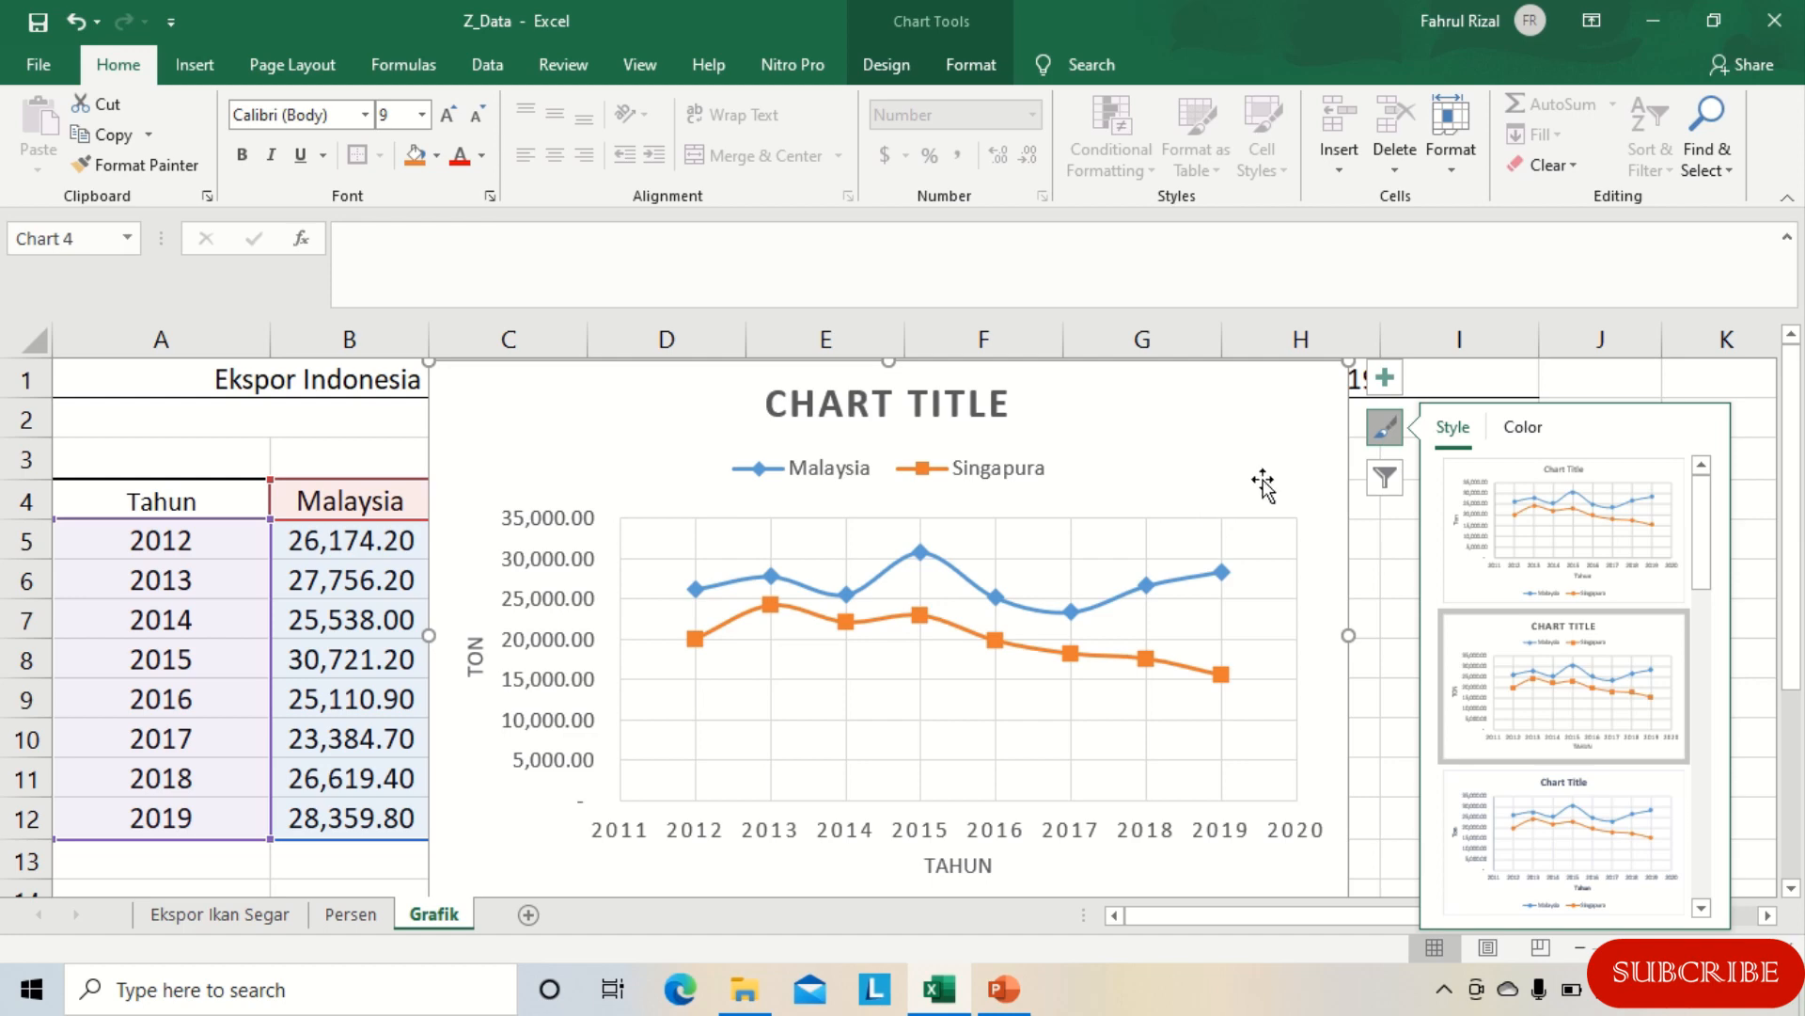
left_click_drag(1706, 559, 1726, 671)
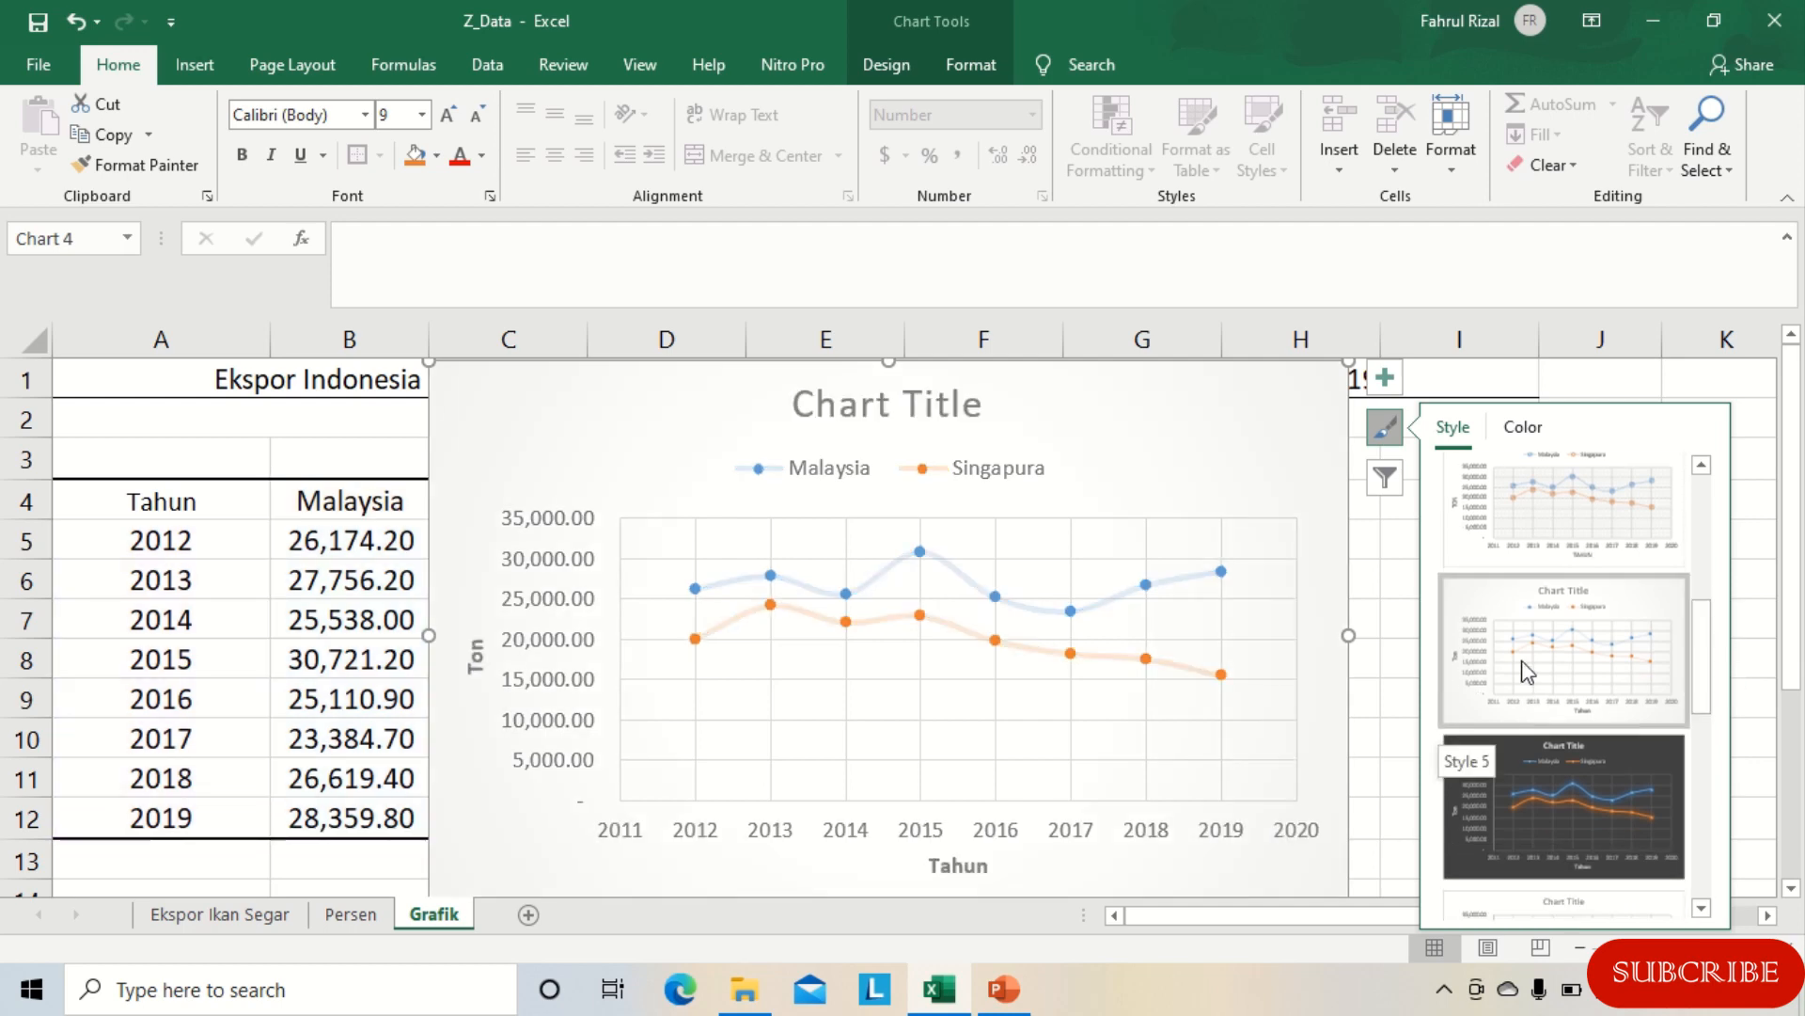
left_click_drag(1701, 667, 1717, 863)
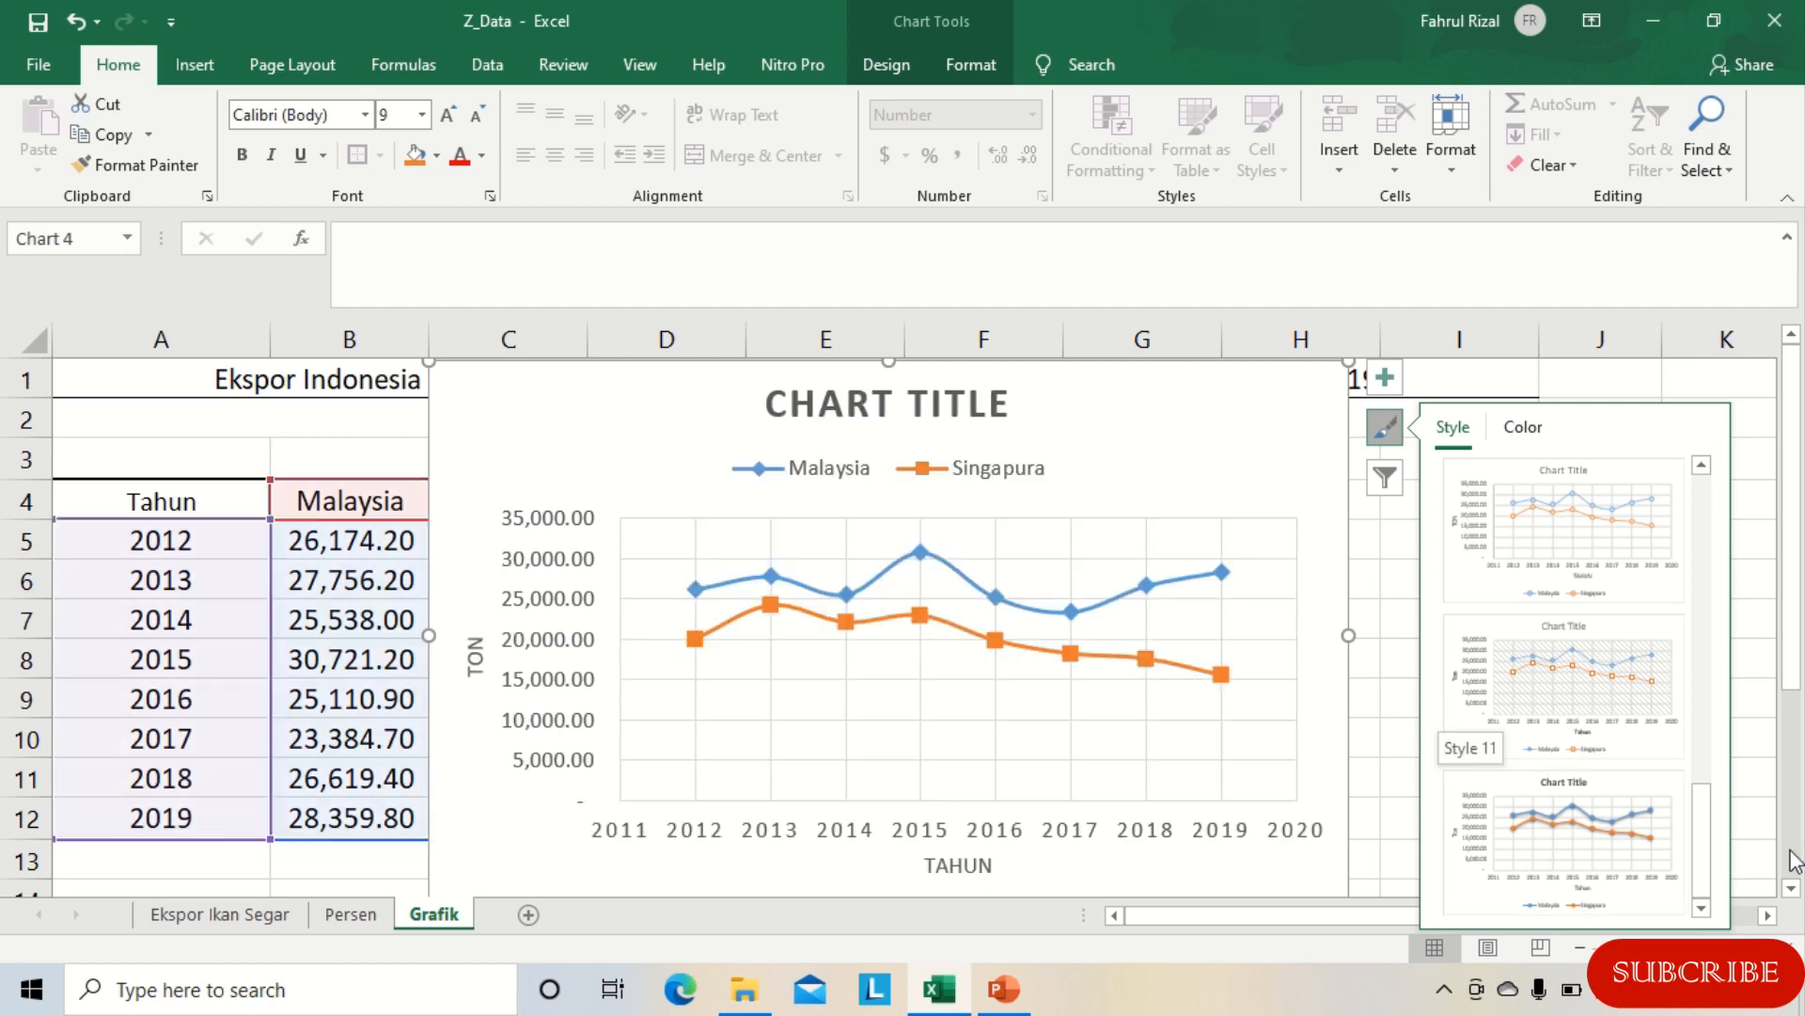
left_click_drag(1695, 849, 1696, 555)
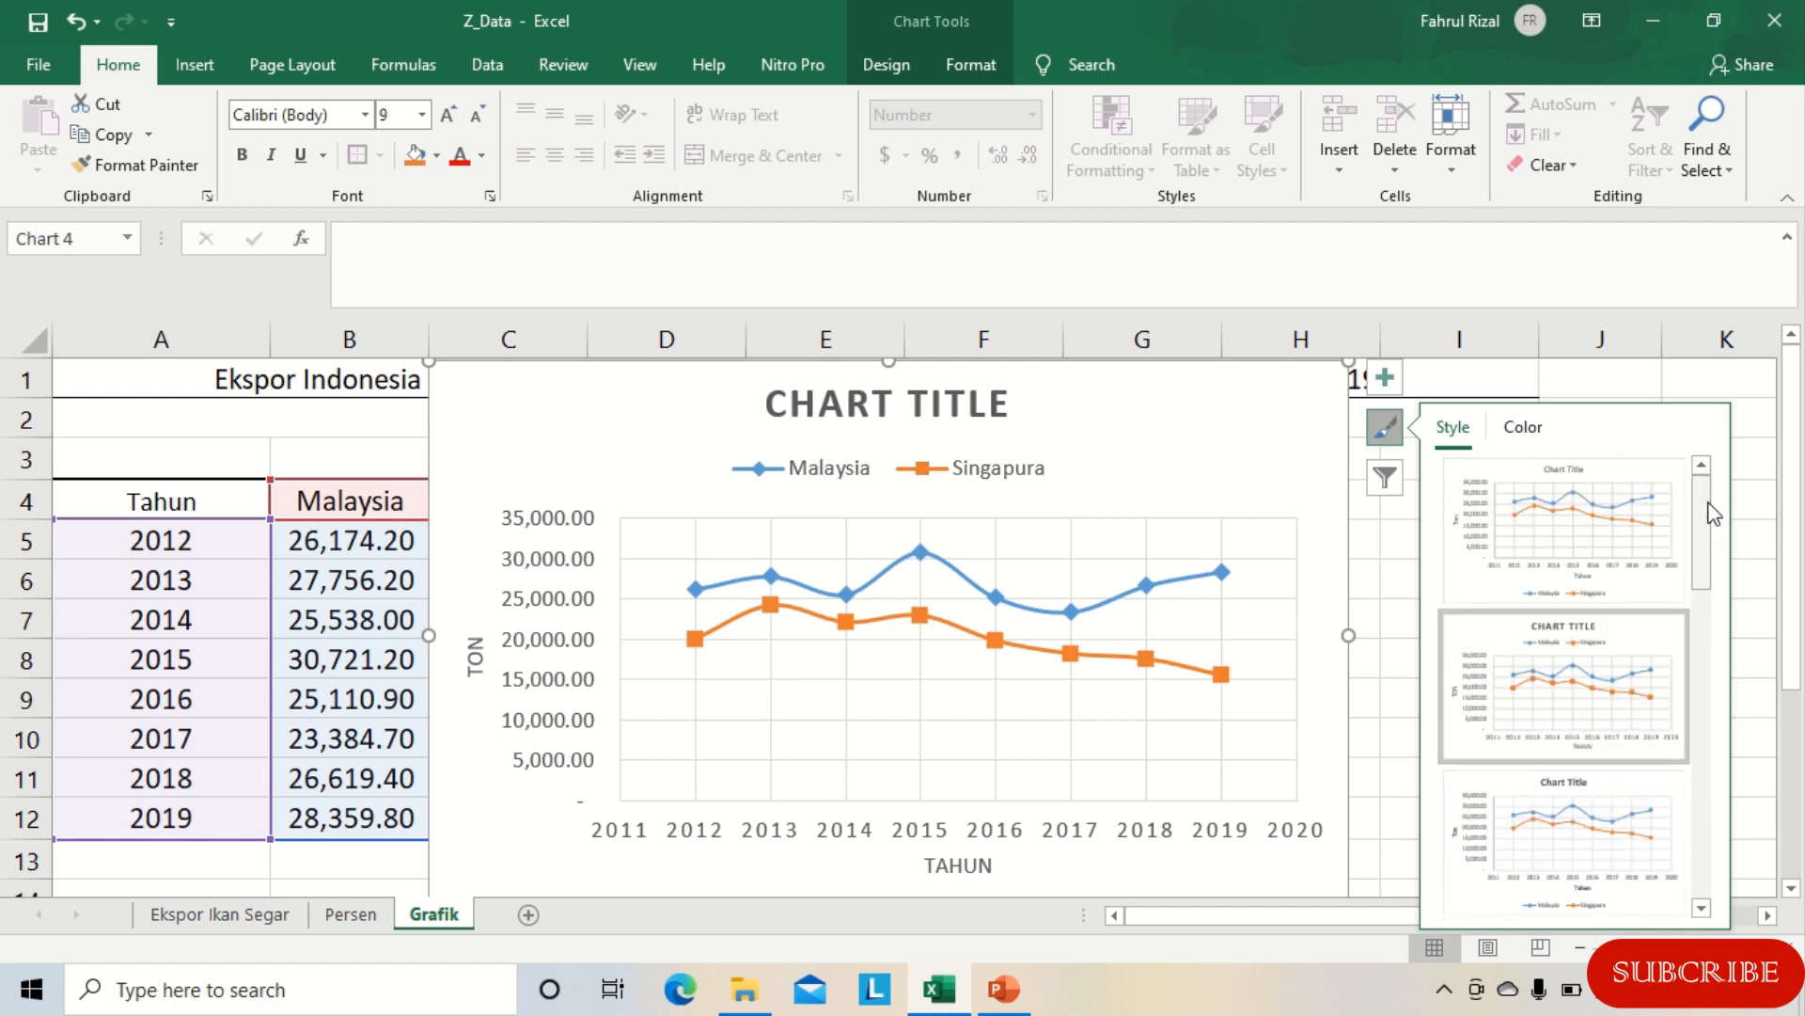
left_click(1388, 431)
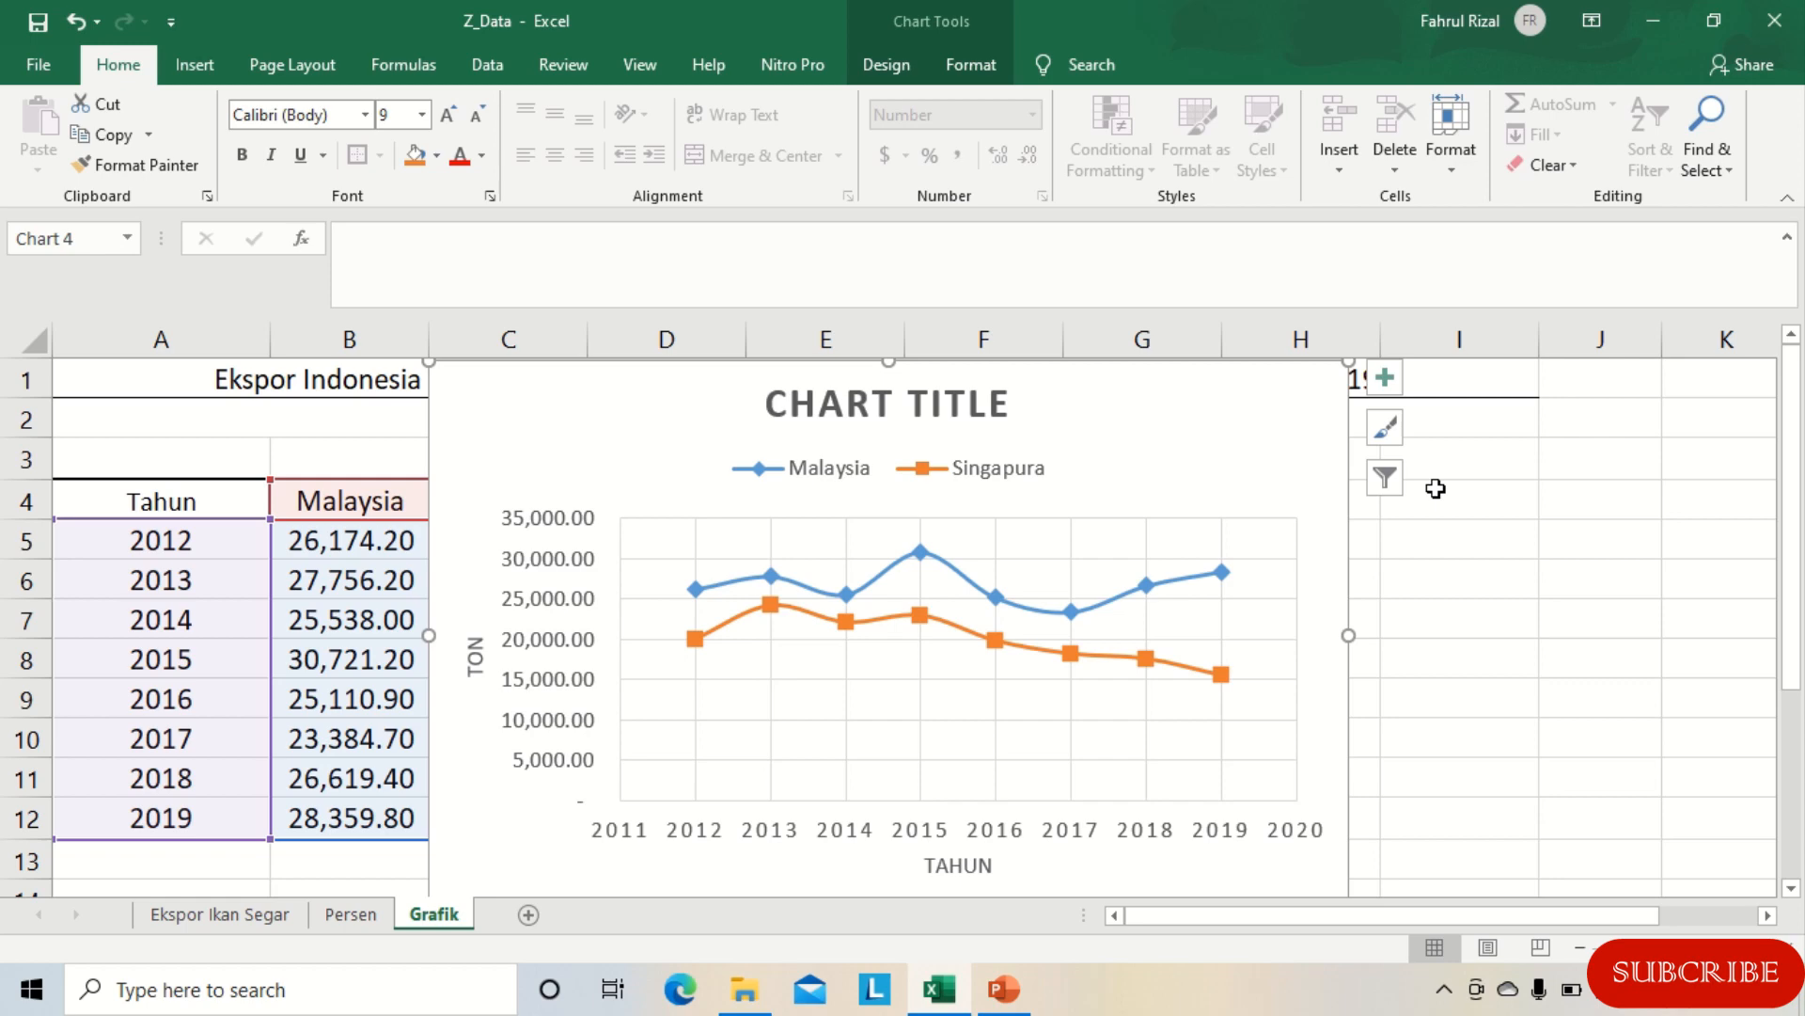
Step: Filter the Singapura series out of the chart so only the Malaysia series is plotted
left_click(1388, 481)
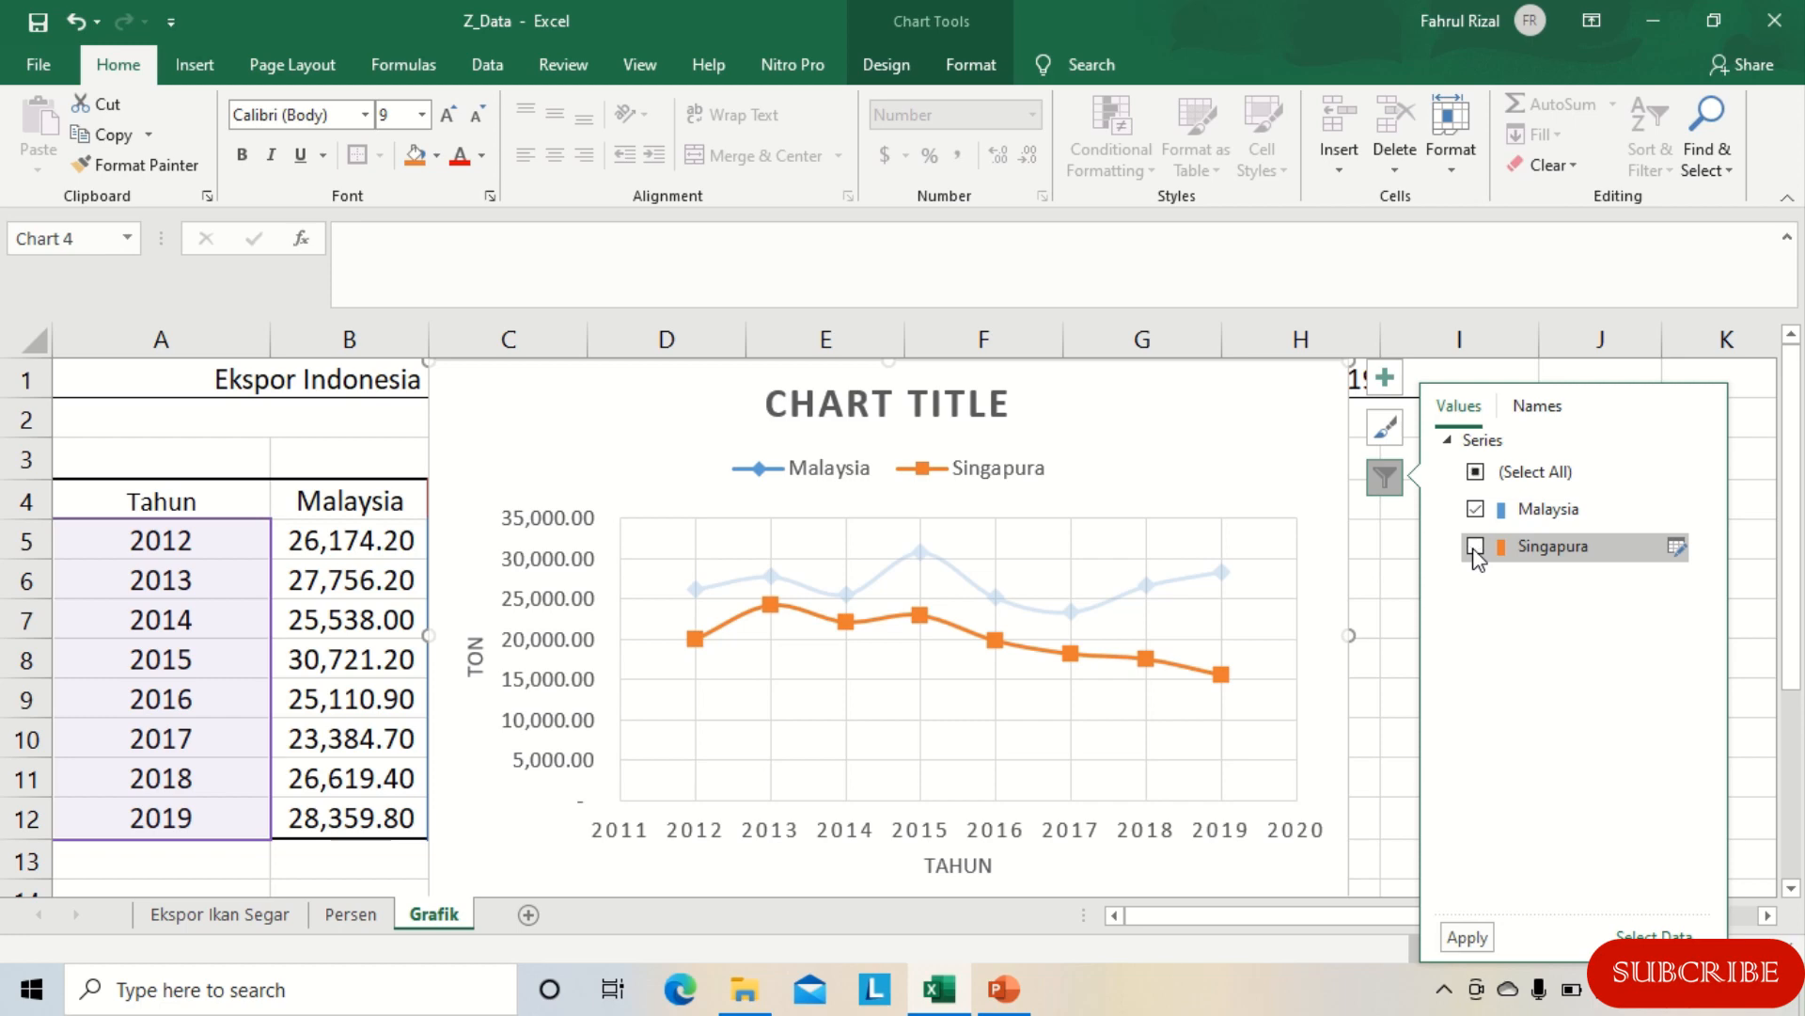
left_click(1469, 937)
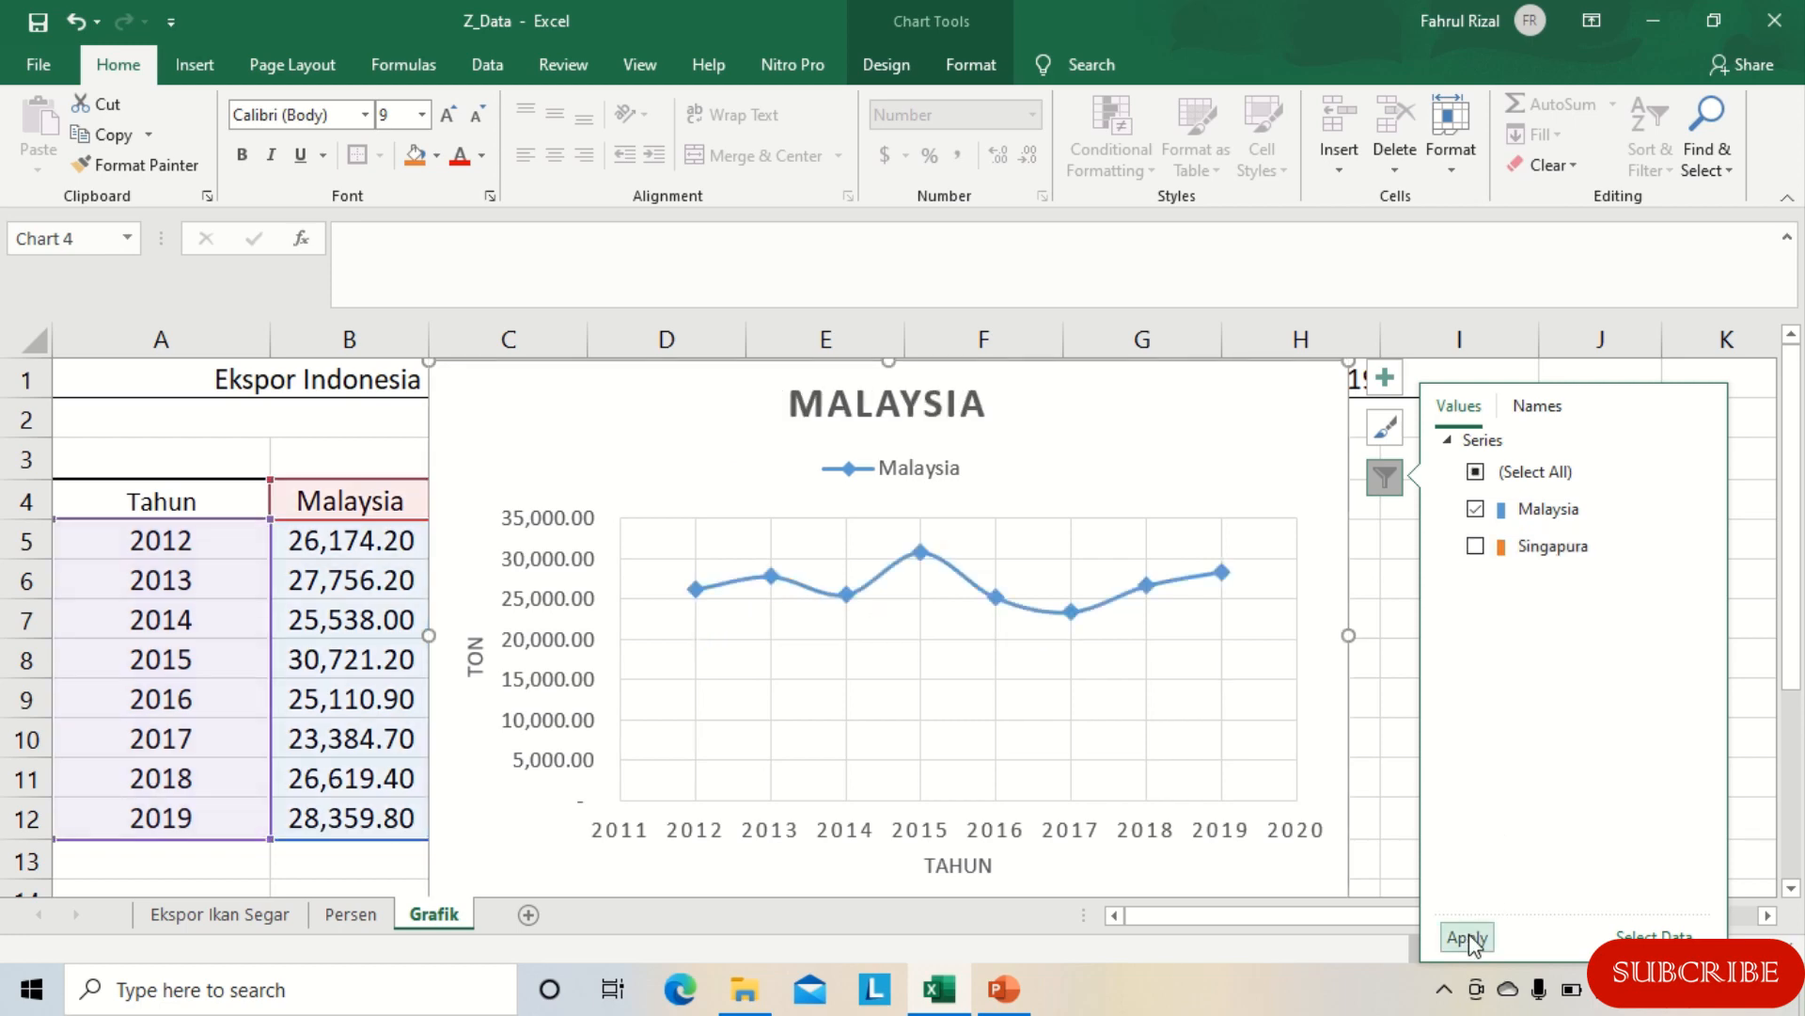
left_click(1385, 479)
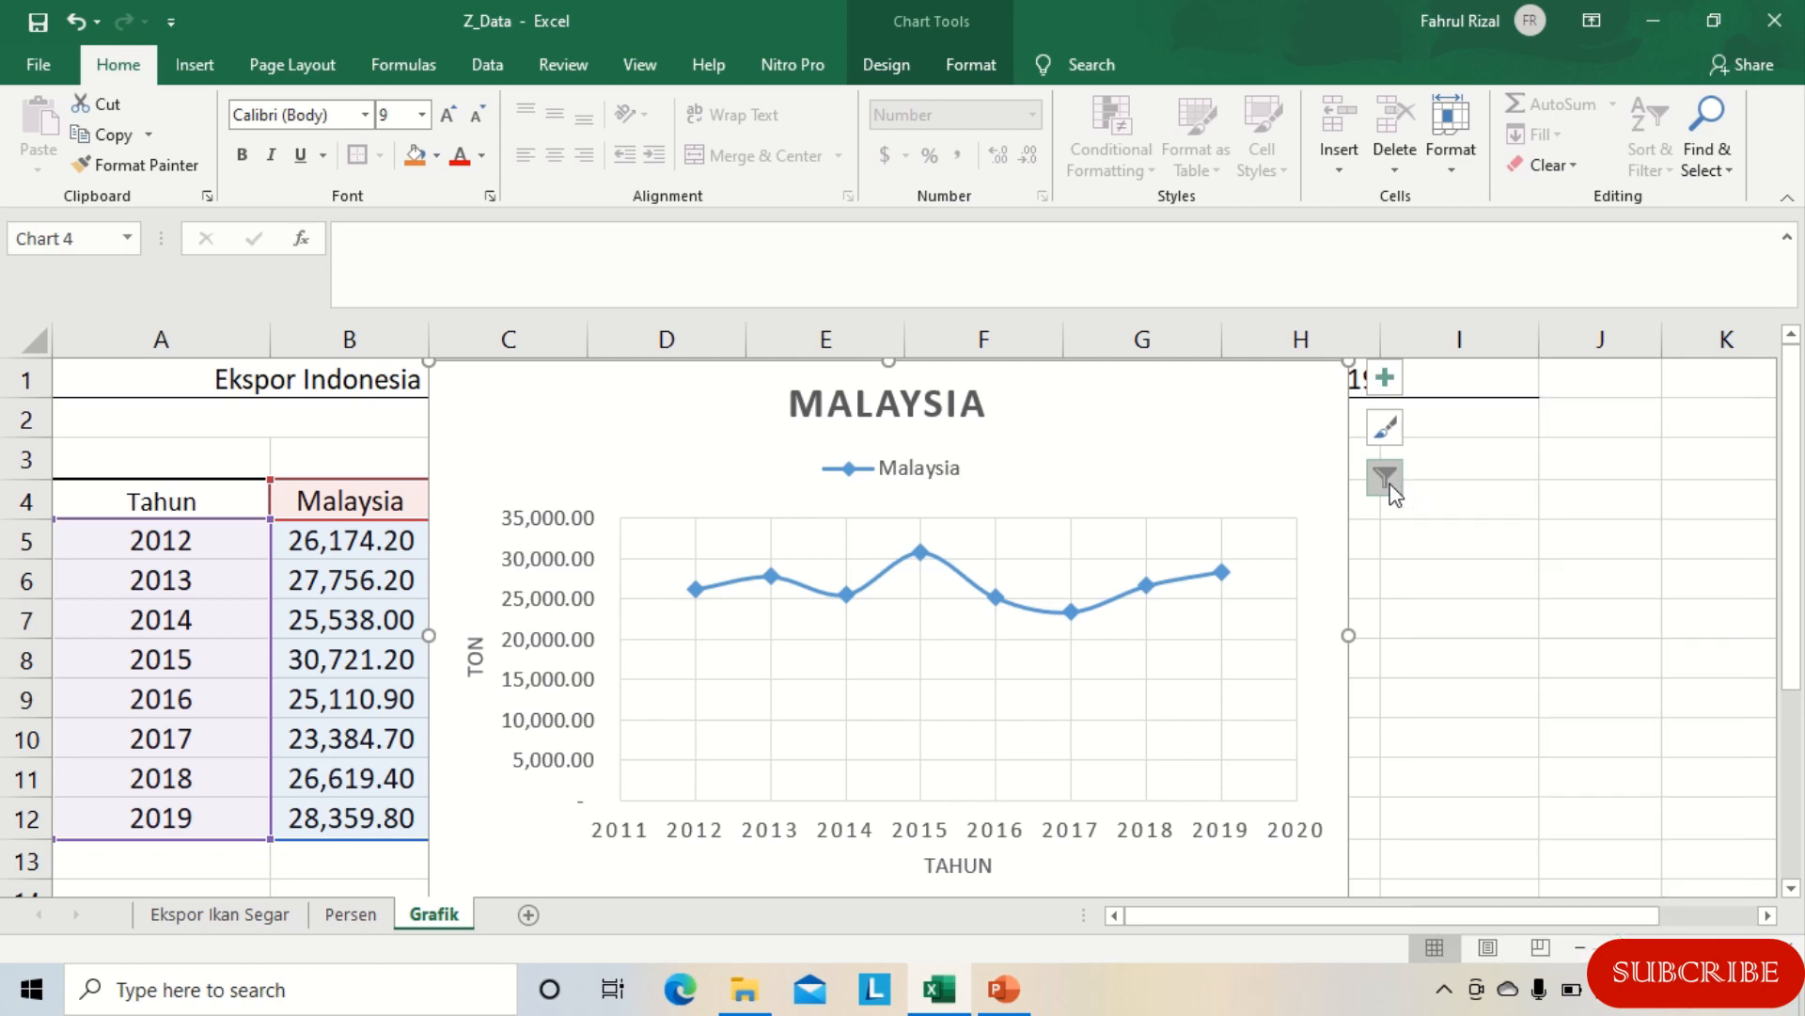
left_click(1421, 610)
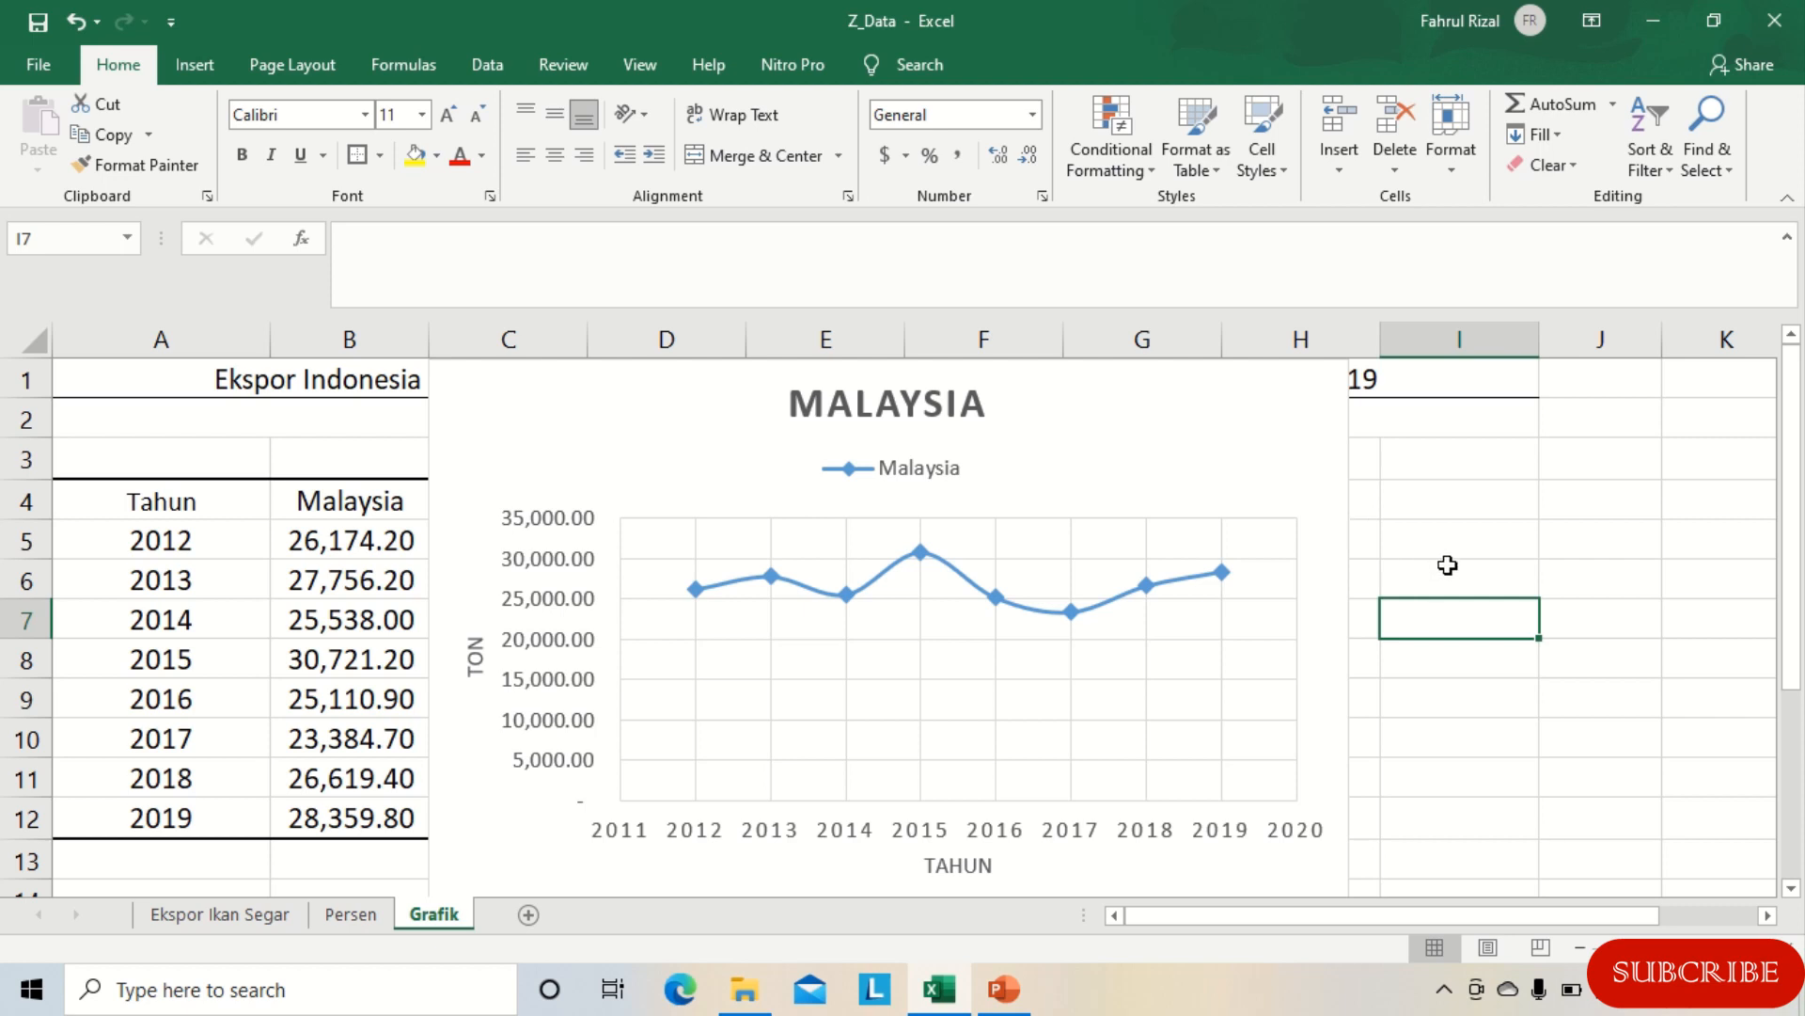
Step: Restore the Singapura series in the chart filter and apply the change
left_click(1300, 434)
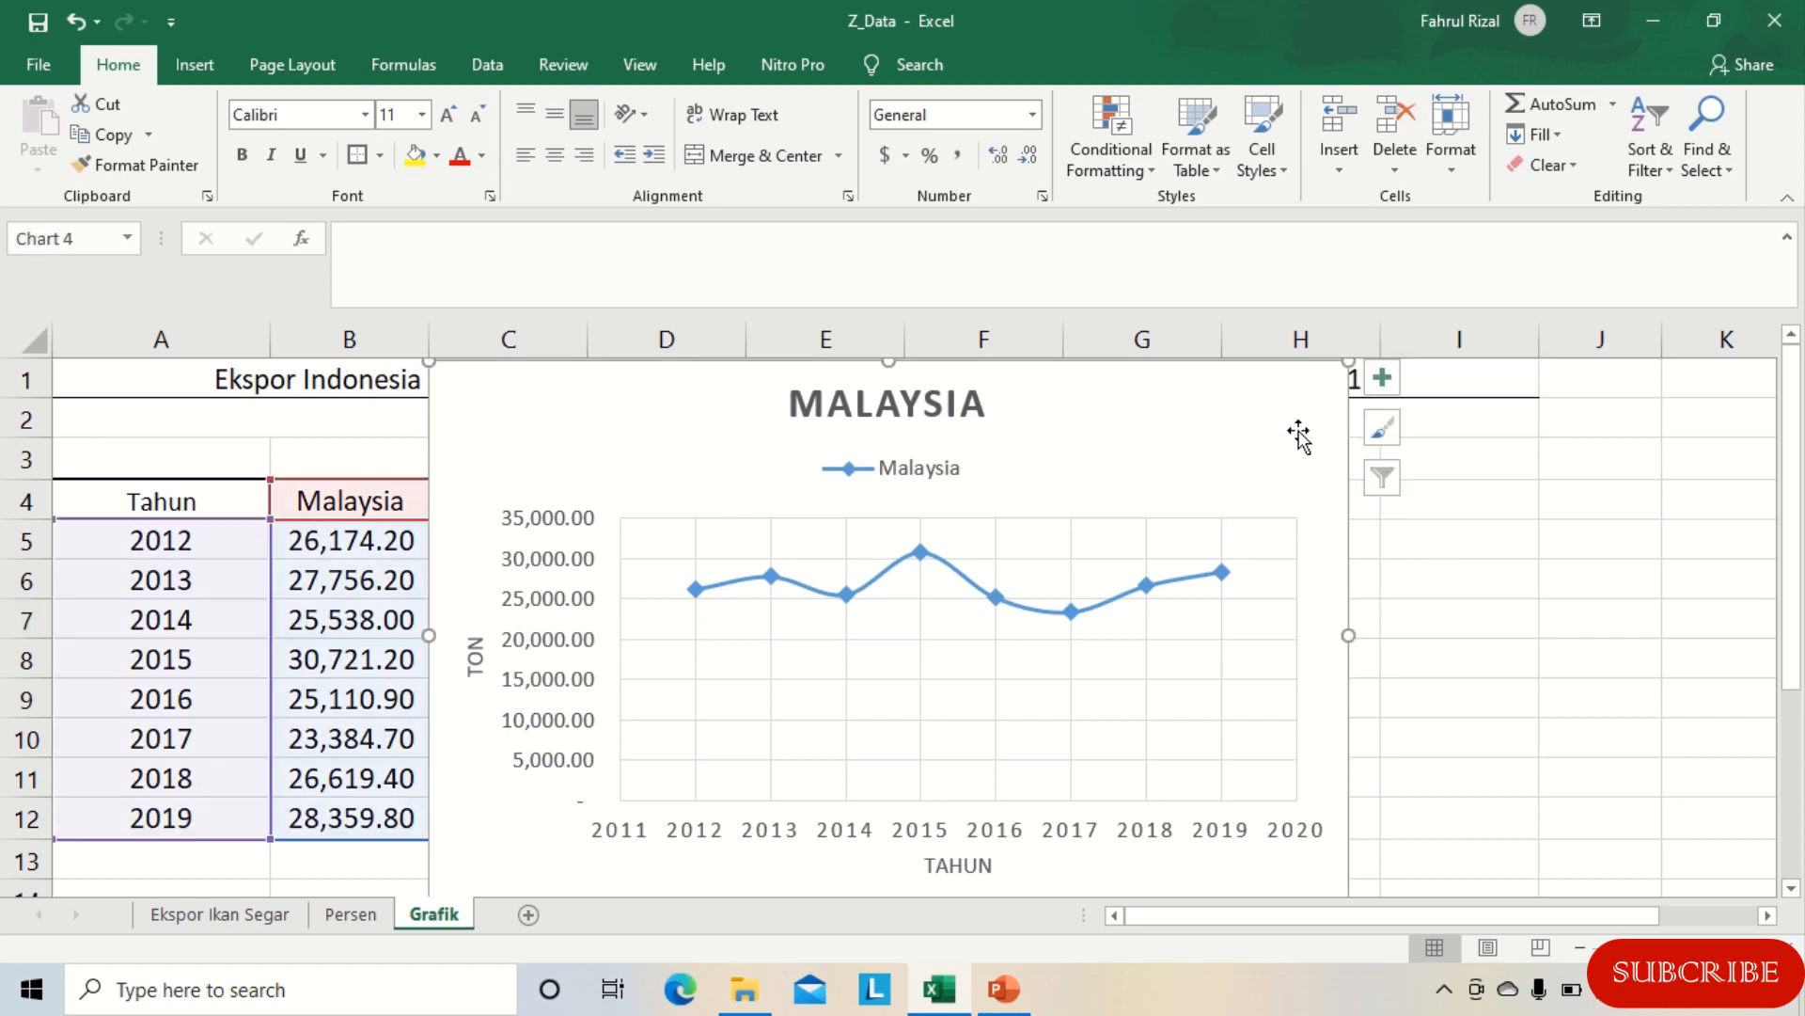
left_click(1385, 481)
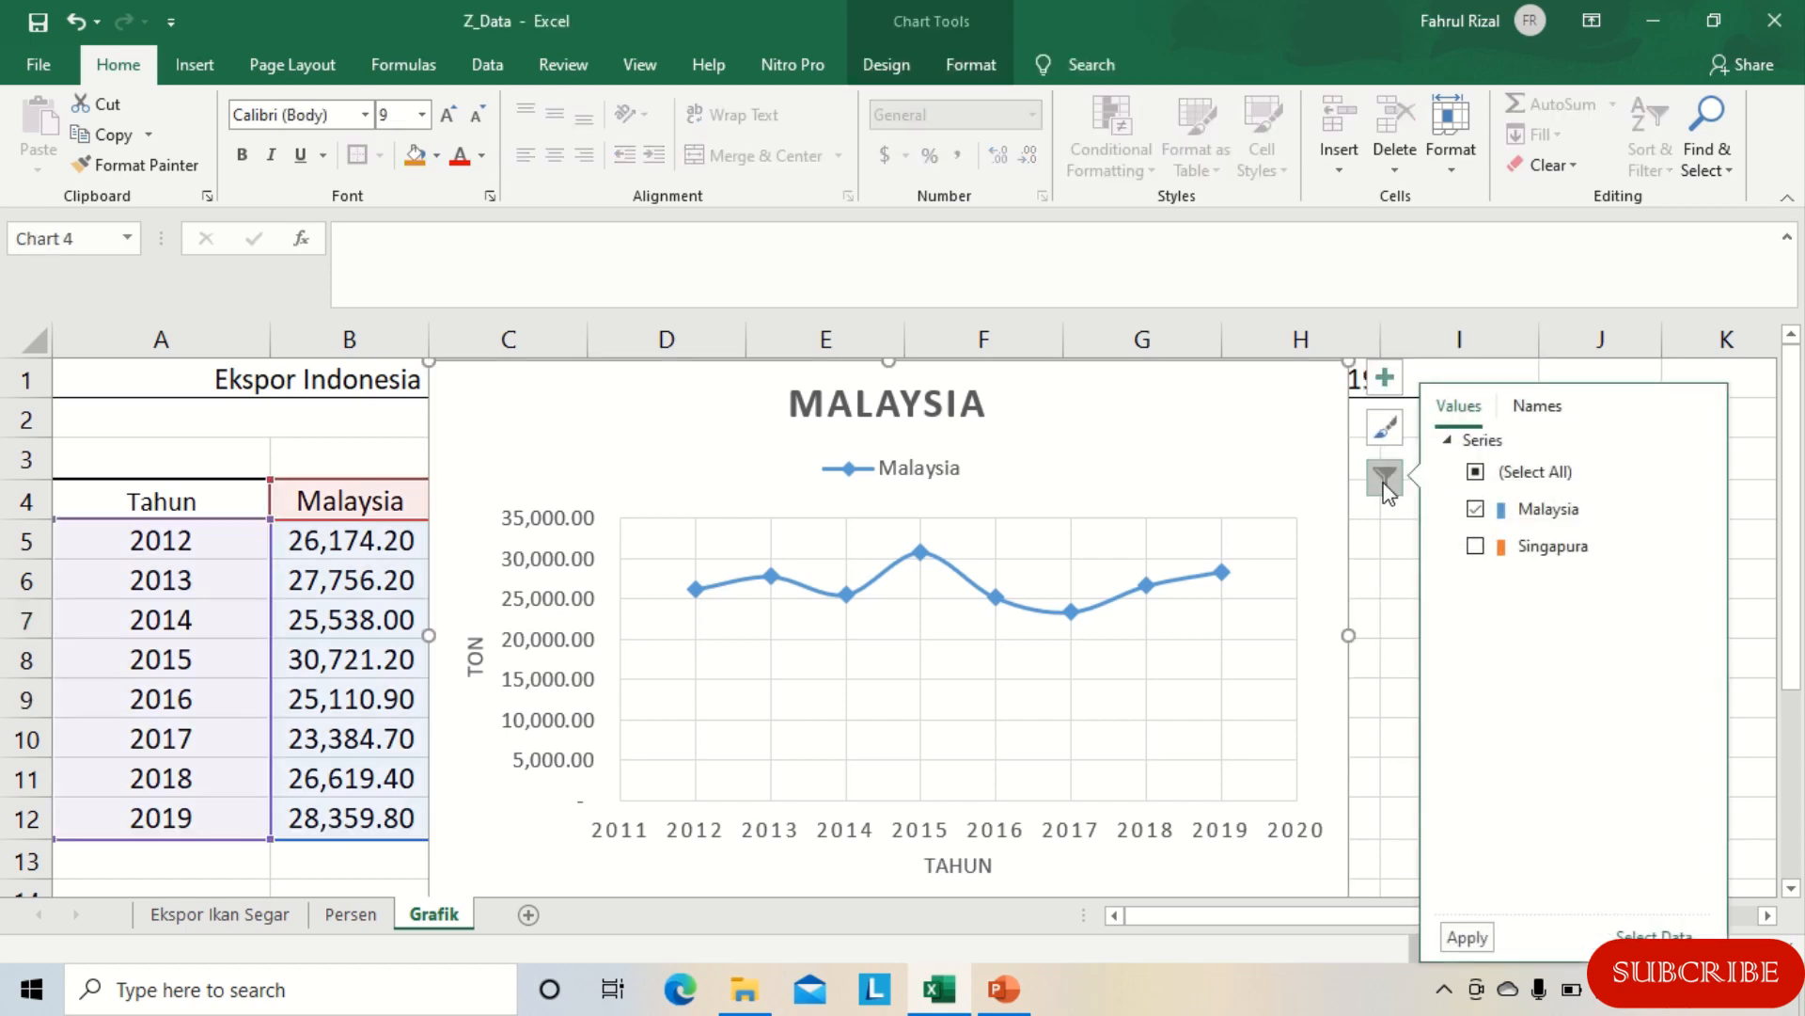
left_click(1475, 549)
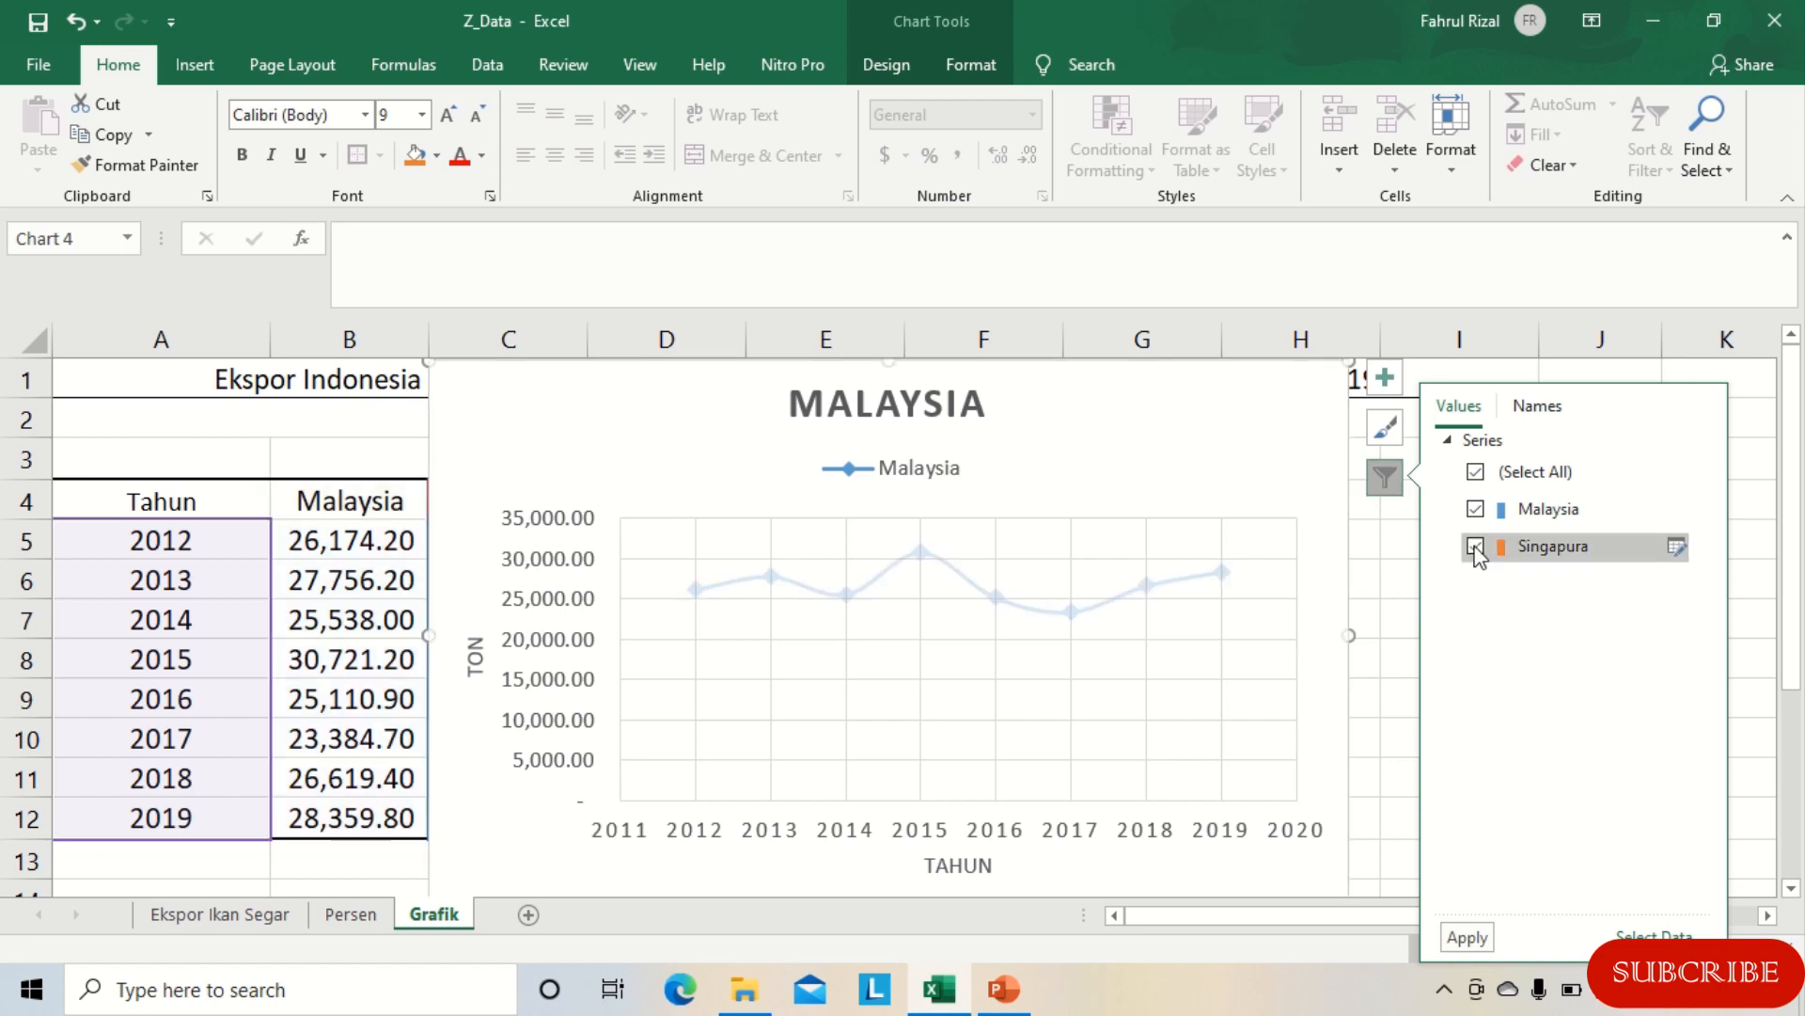
left_click(1480, 939)
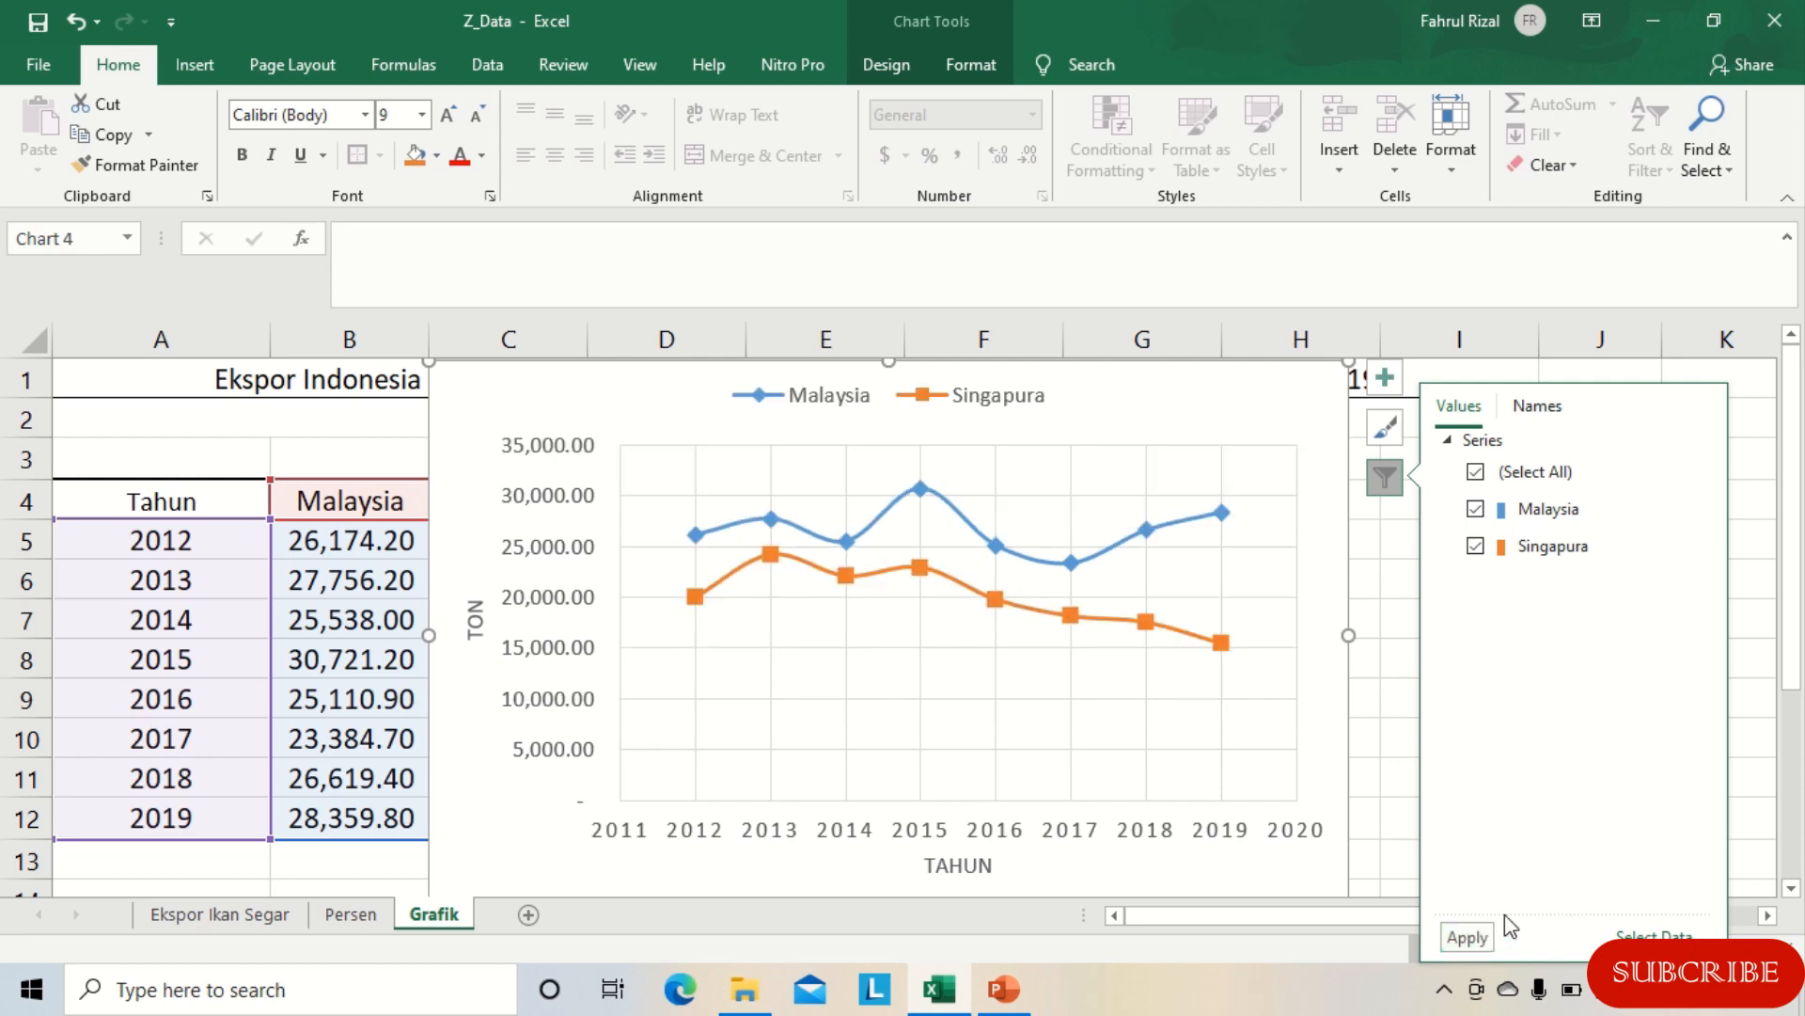
left_click(1385, 478)
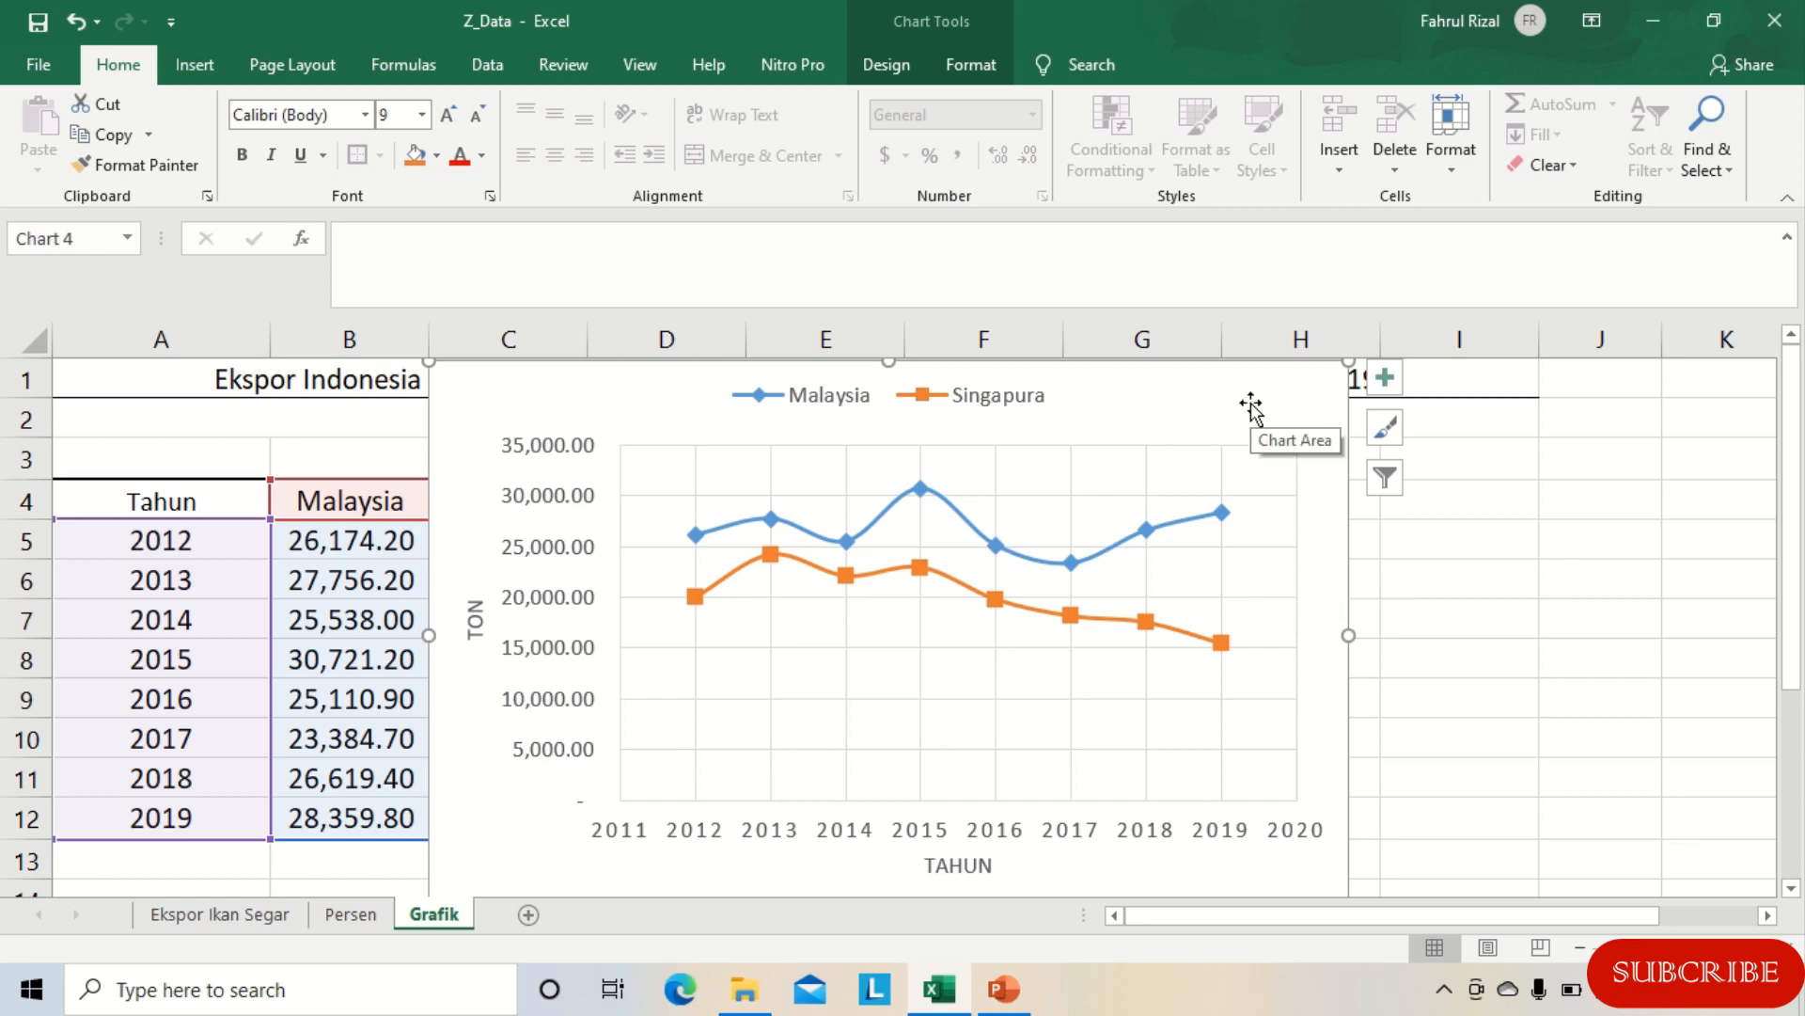
Step: Add the chart title element back above the legend of the scatter chart
left_click(1394, 386)
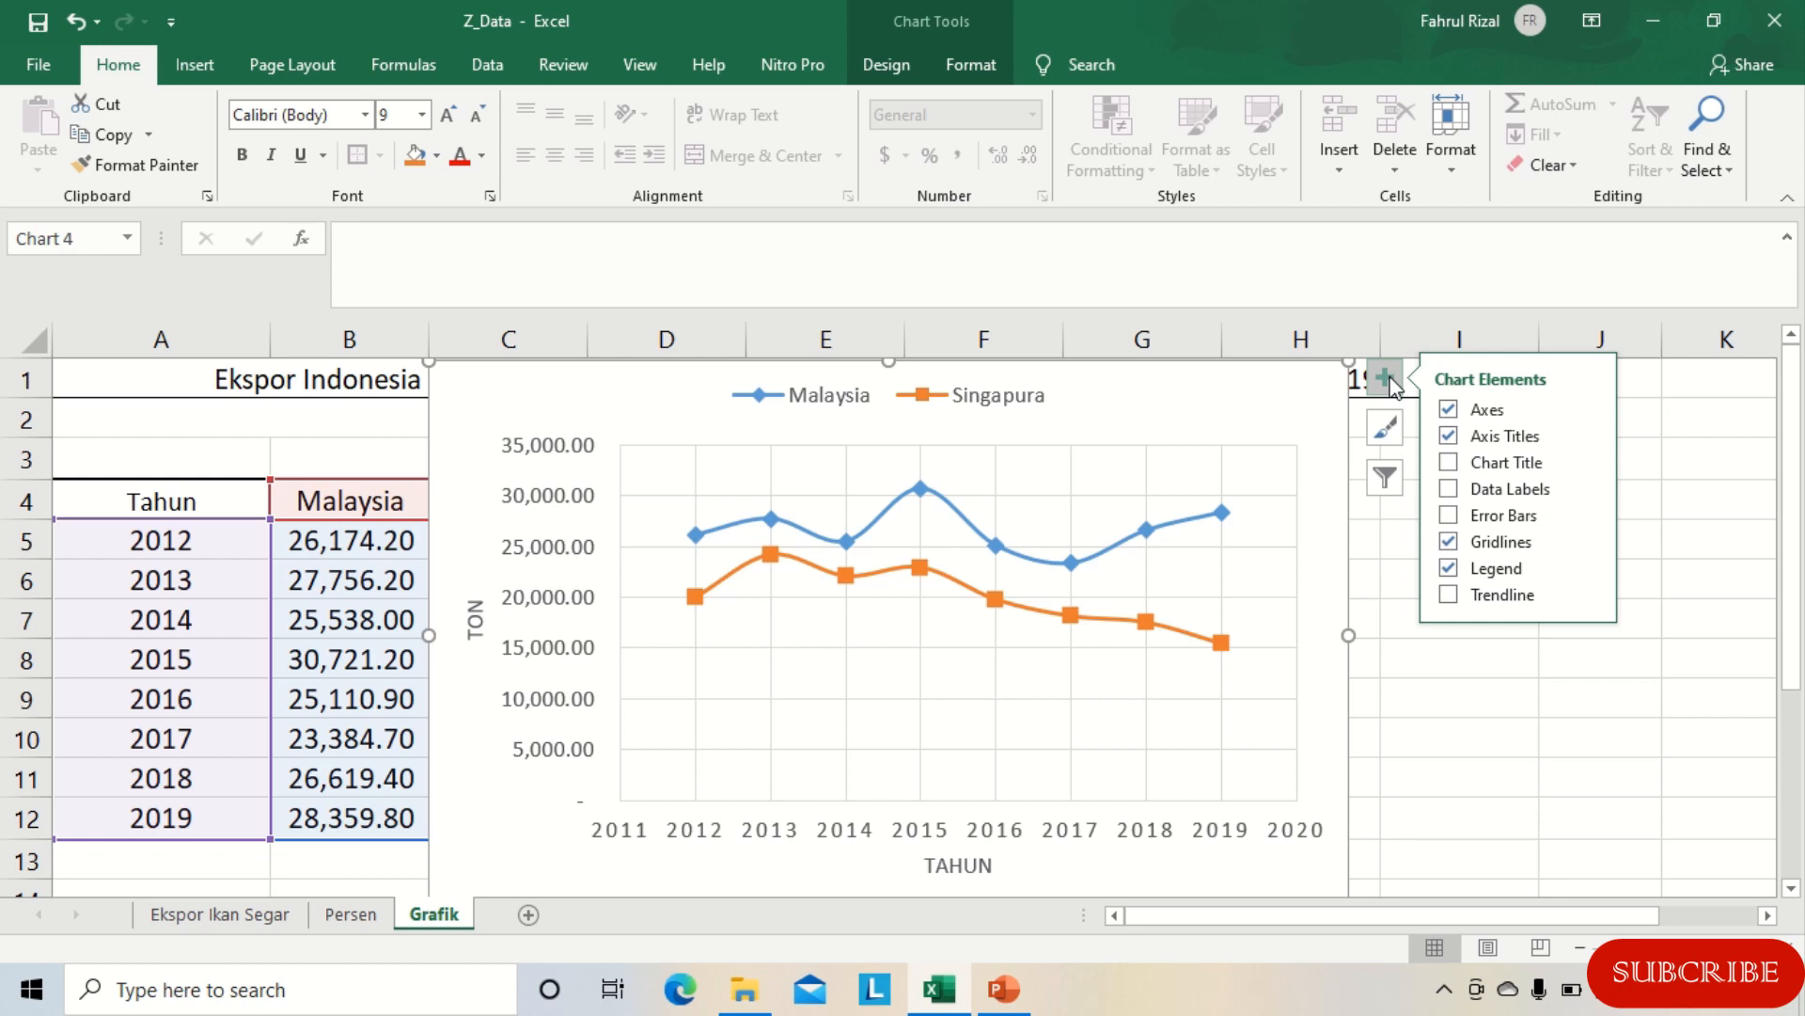
left_click(1449, 464)
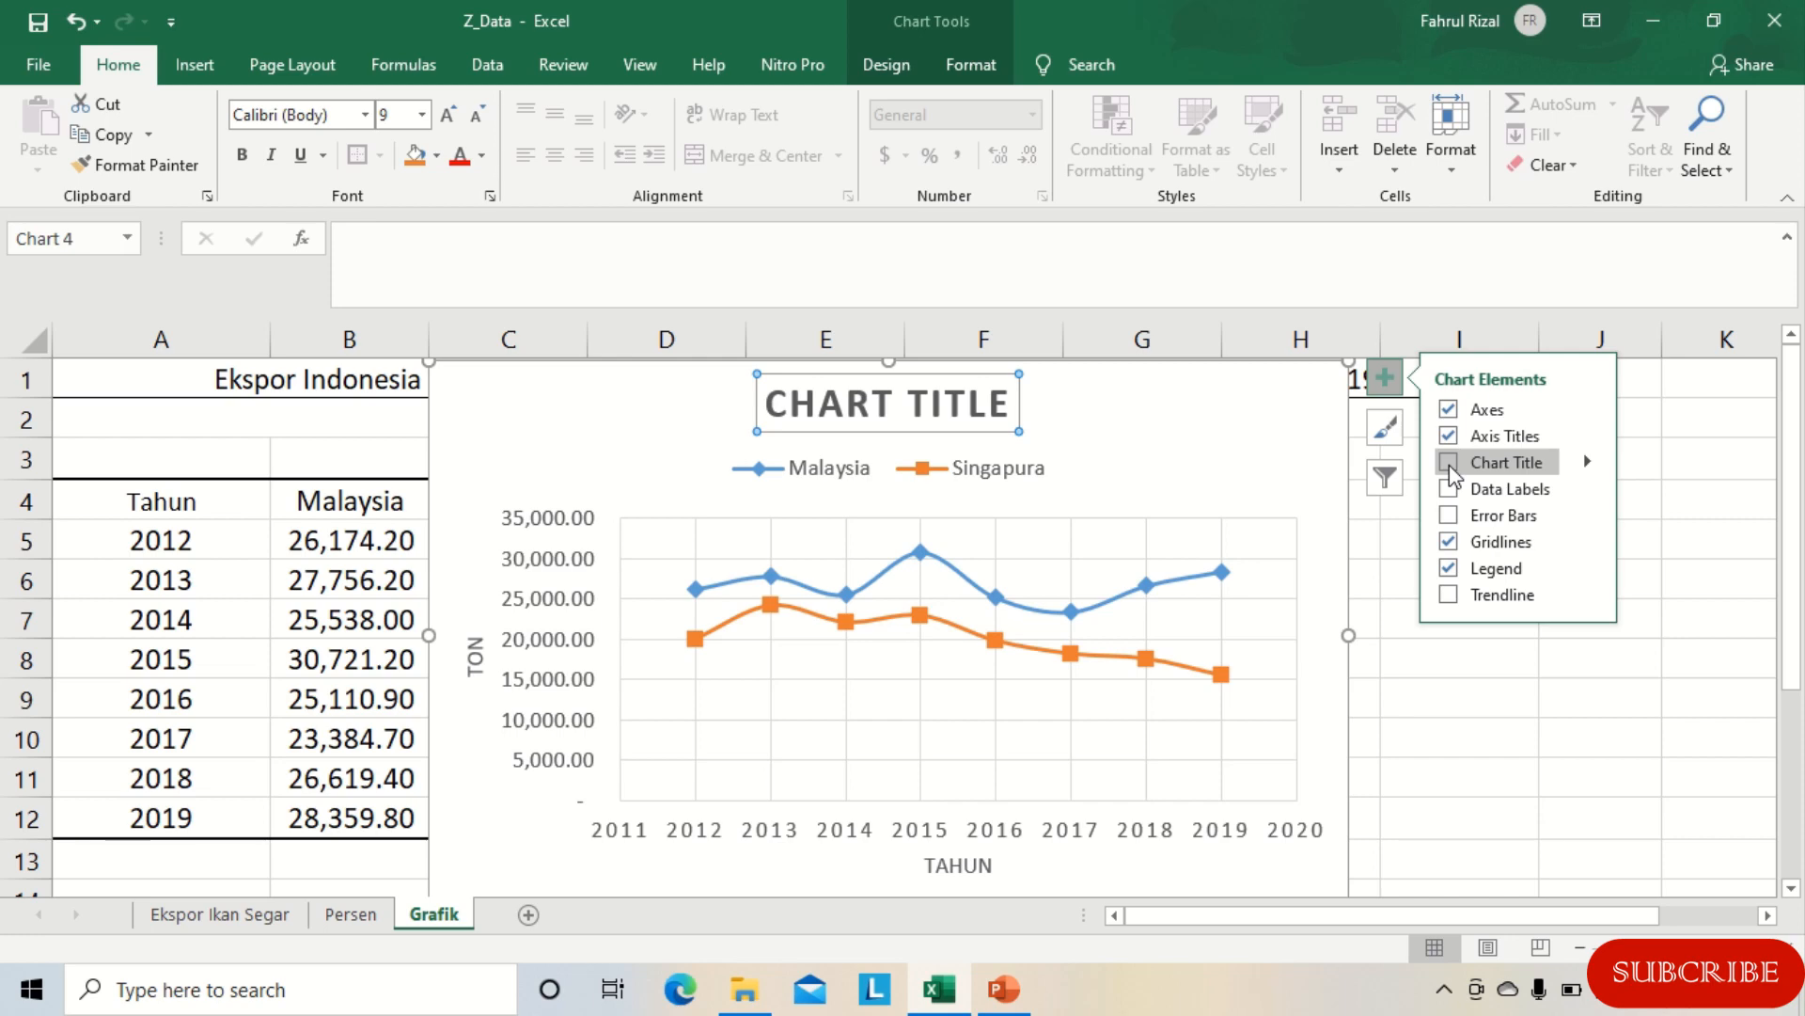
left_click(1449, 465)
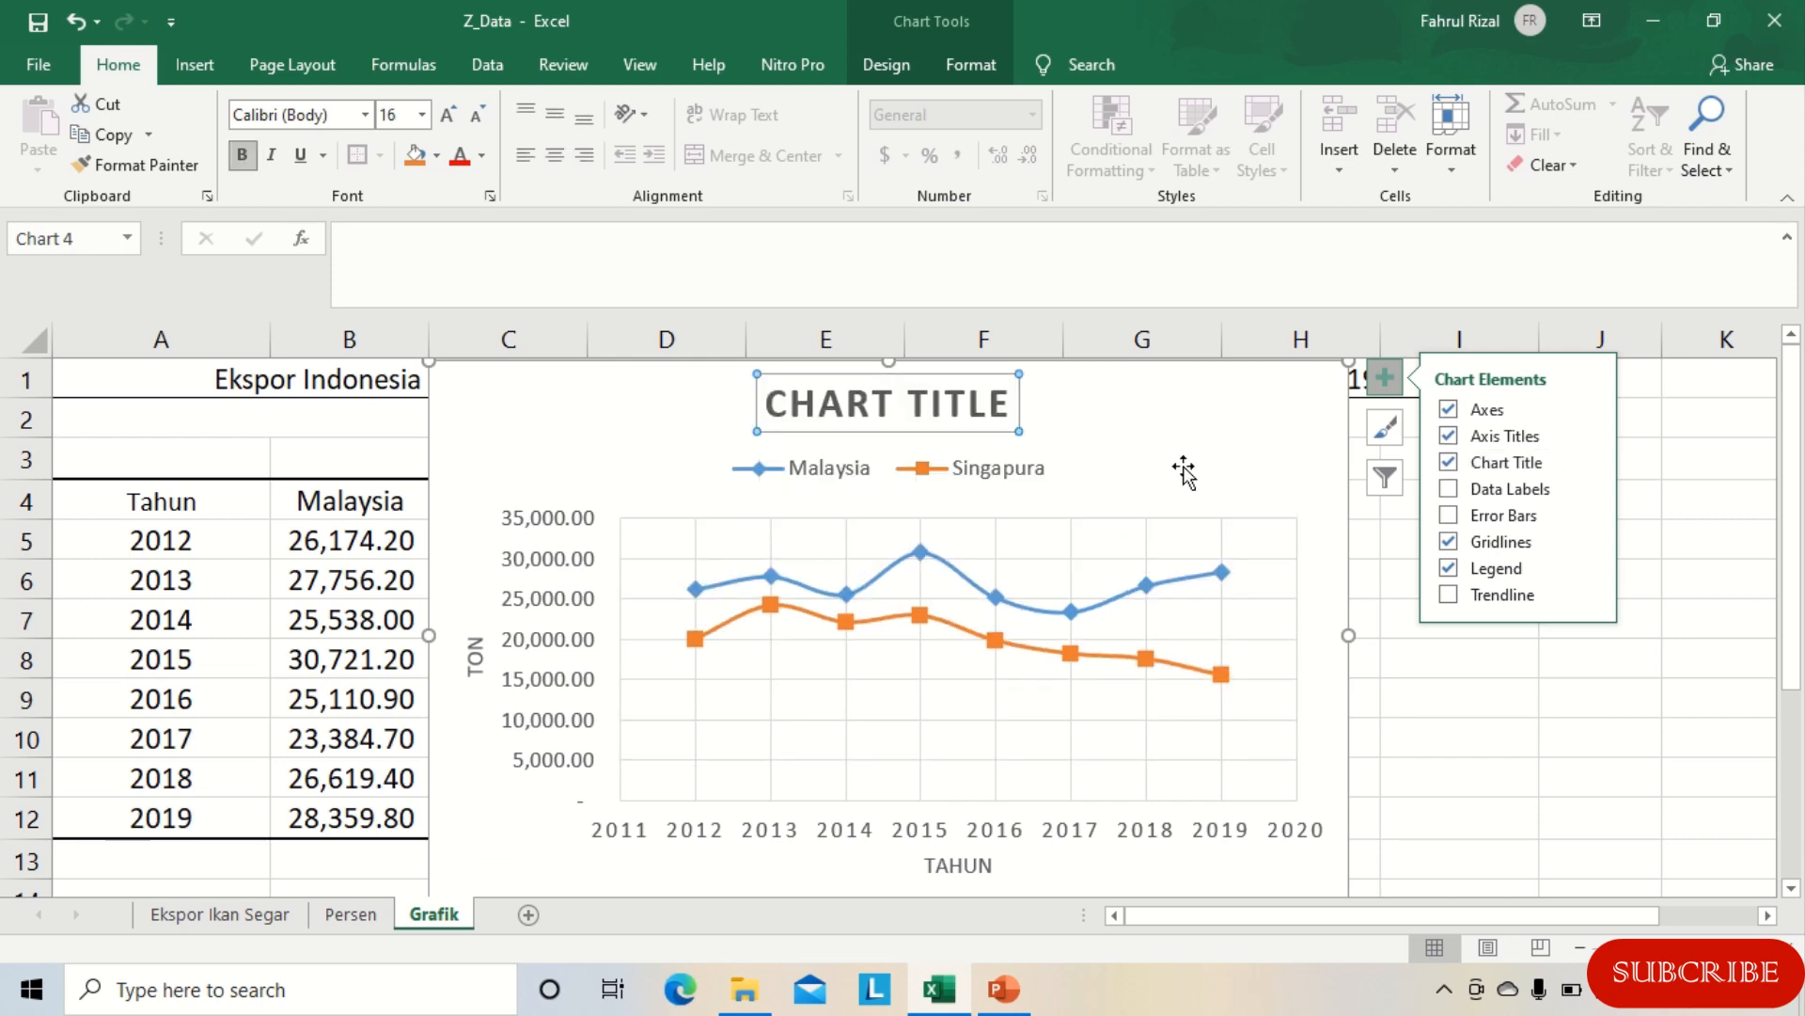
left_click(1385, 377)
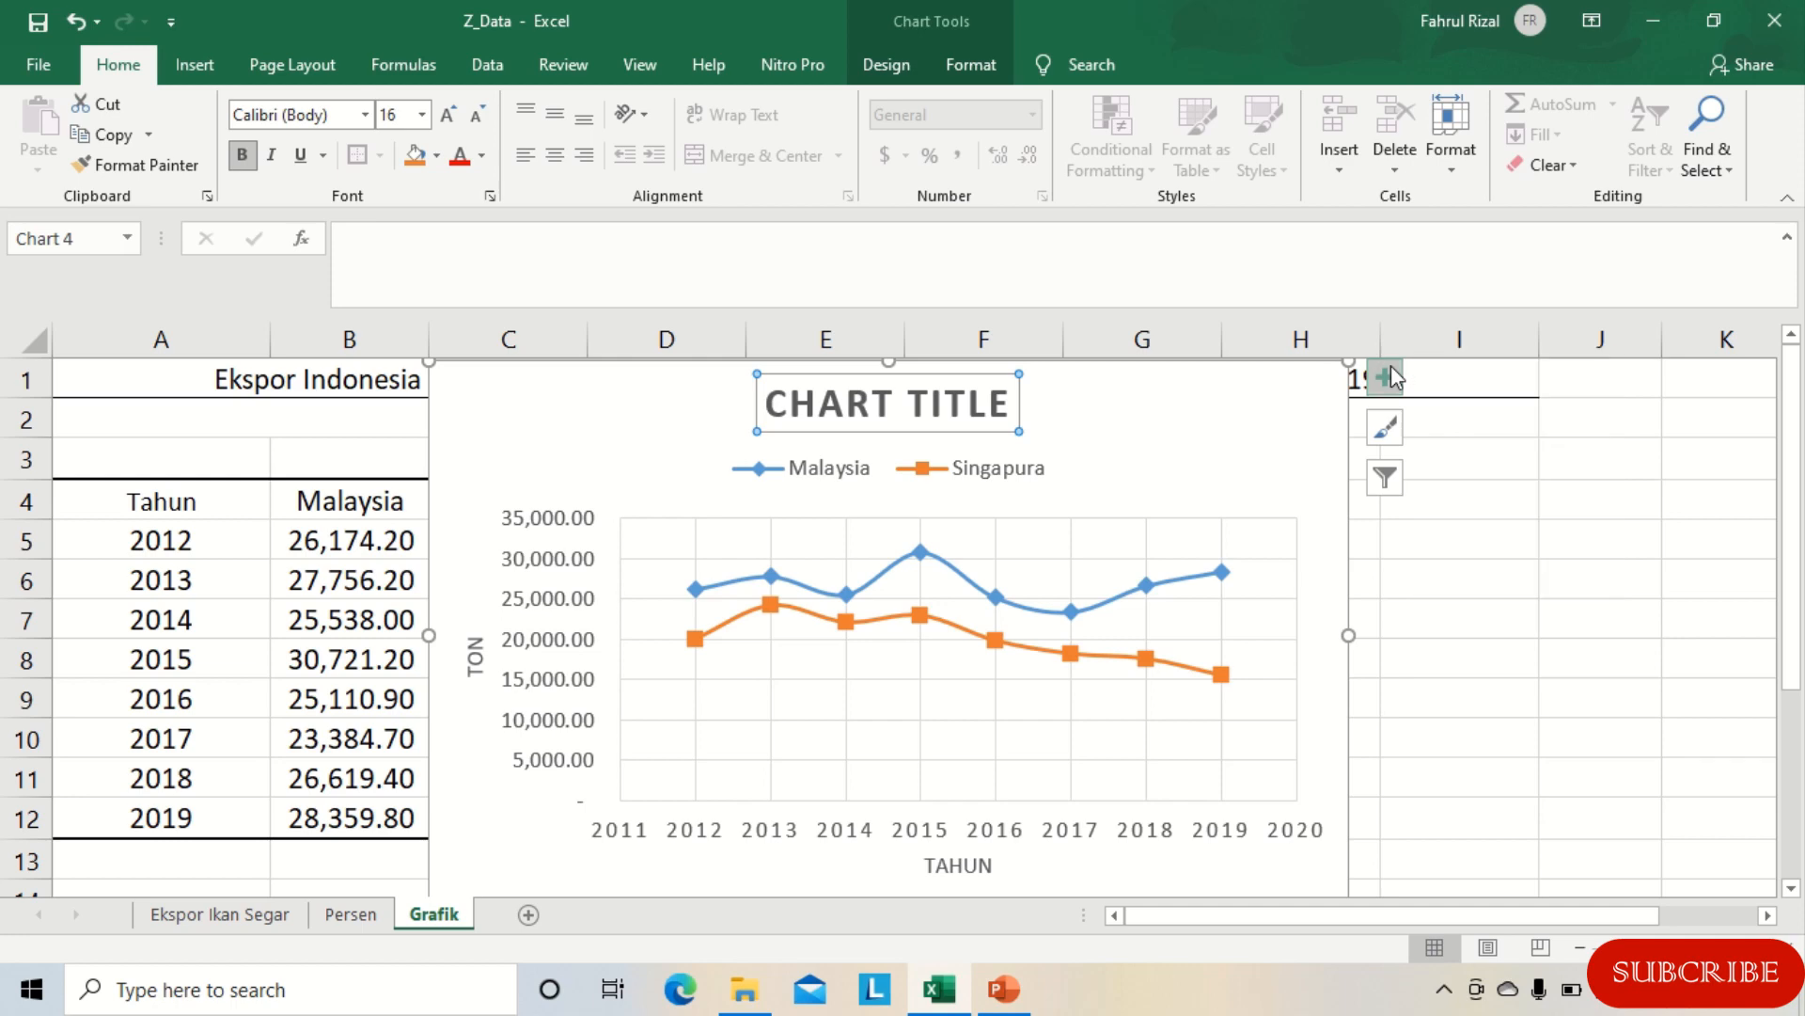
Step: Replace the chart title with the heading copied from cell A1, "Ekspor Indonesia (Ikan Segar/Dingin Hasil Tangkap) menurut Negara Tujuan Utama, 2012-2019"
left_click(183, 384)
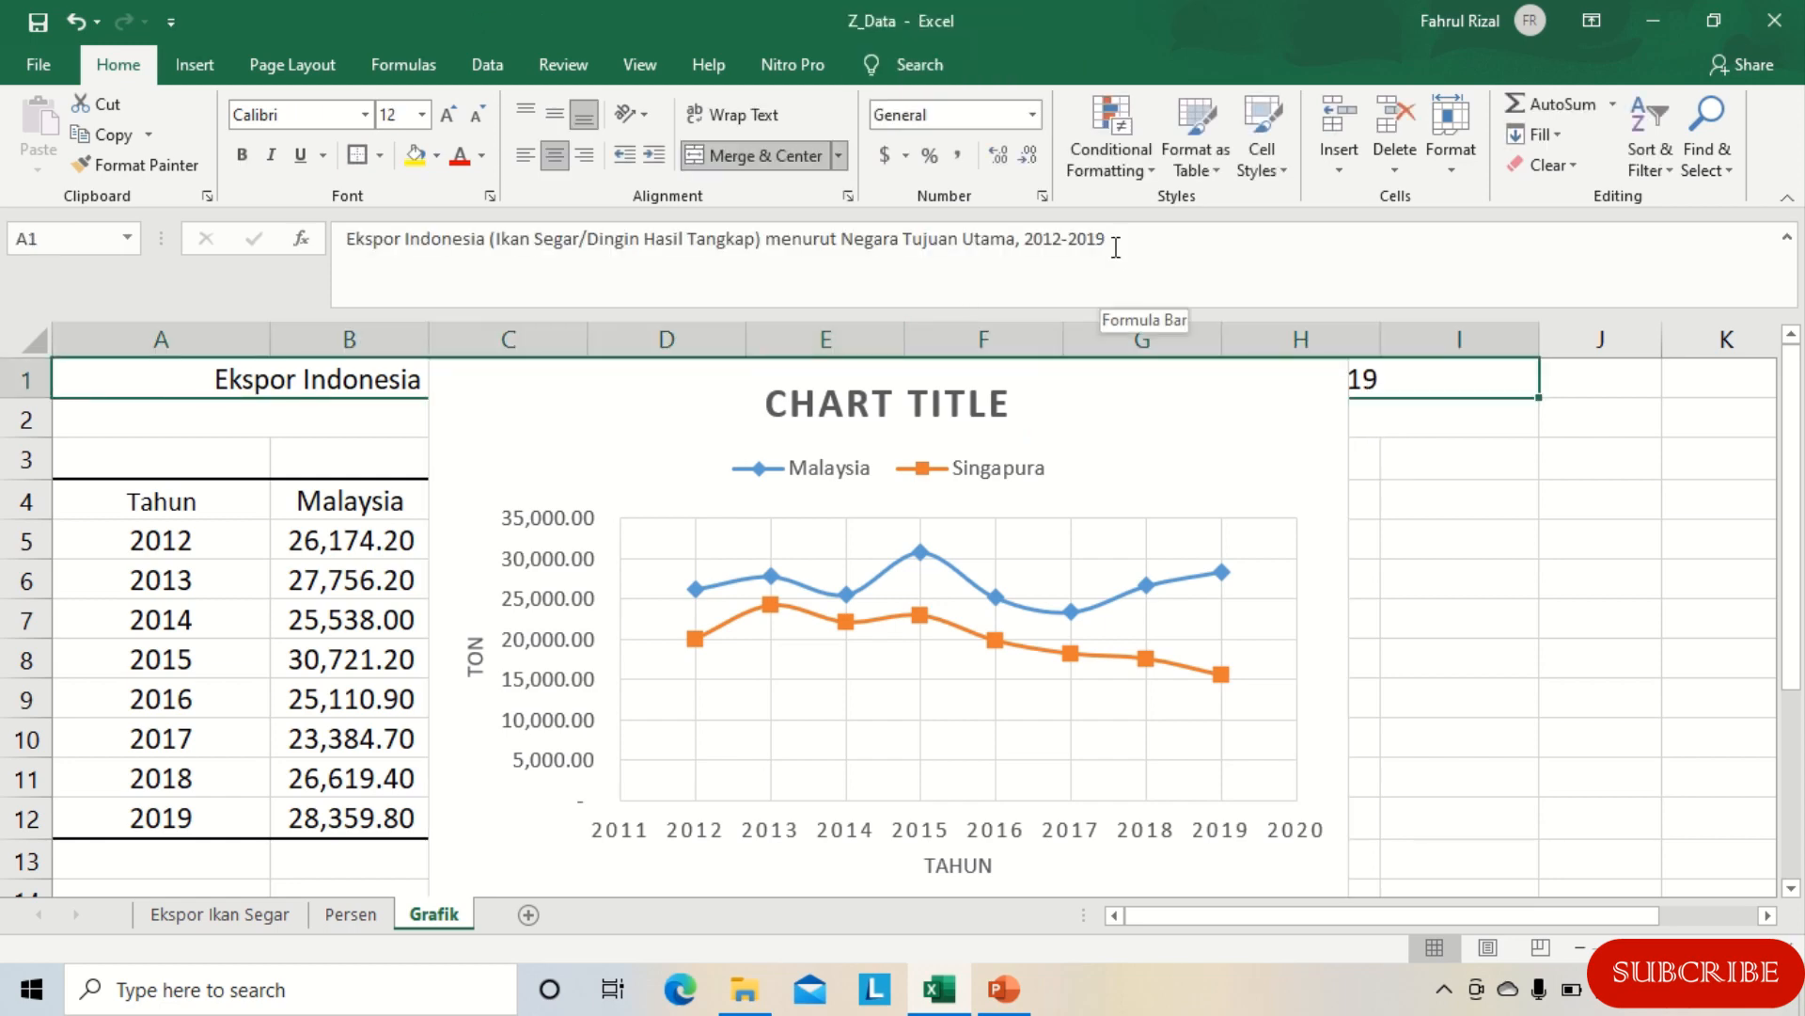
left_click_drag(1118, 245, 345, 240)
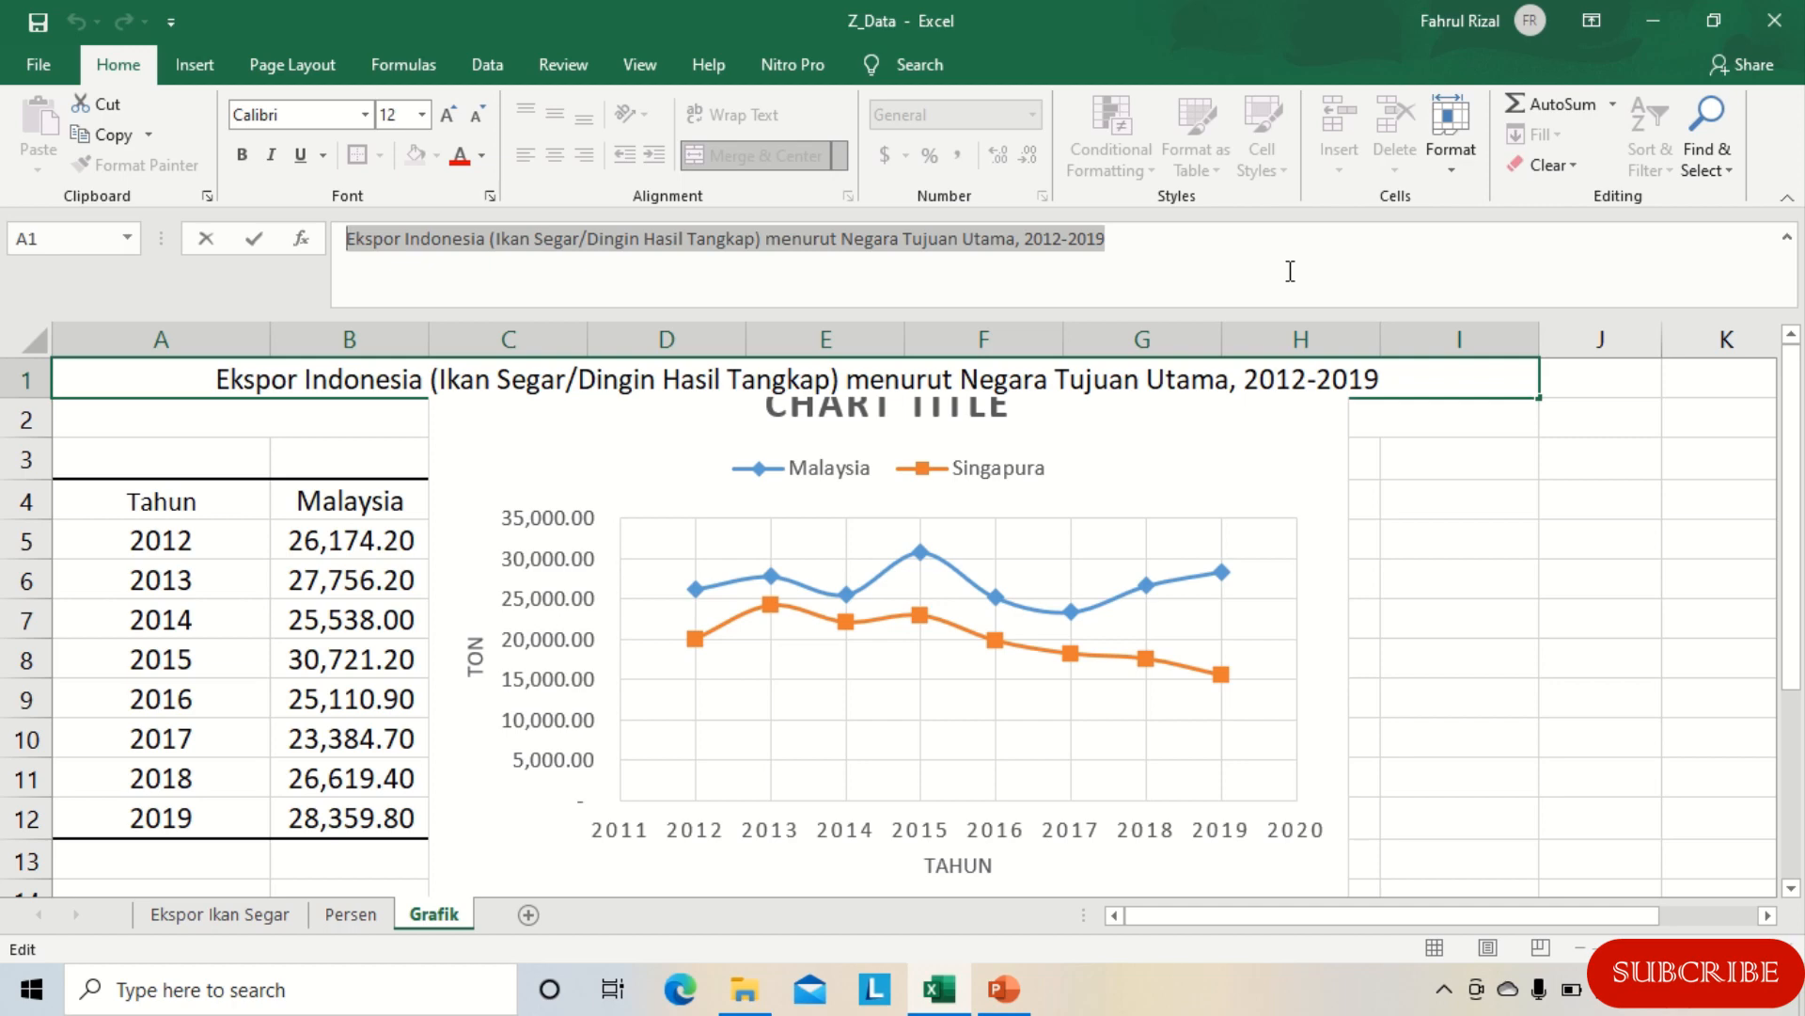
key("ctrl+c")
left_click(252, 239)
left_click(762, 399)
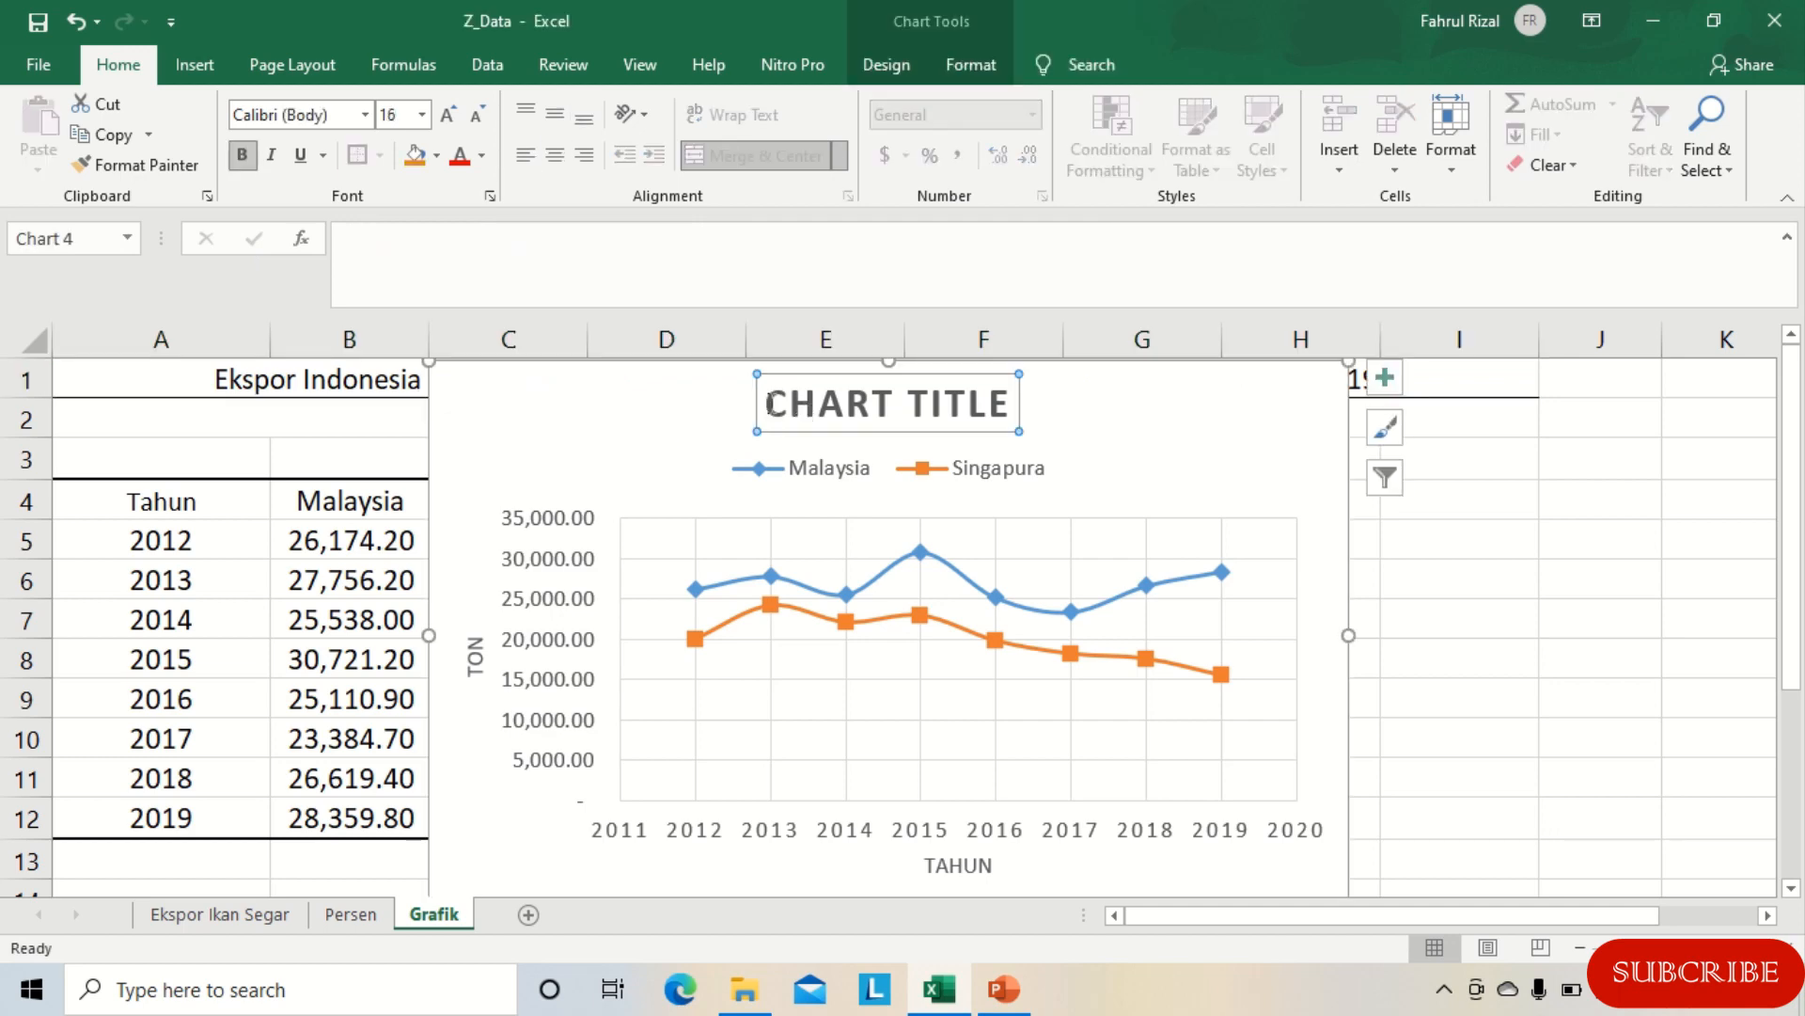
left_click_drag(769, 403, 995, 387)
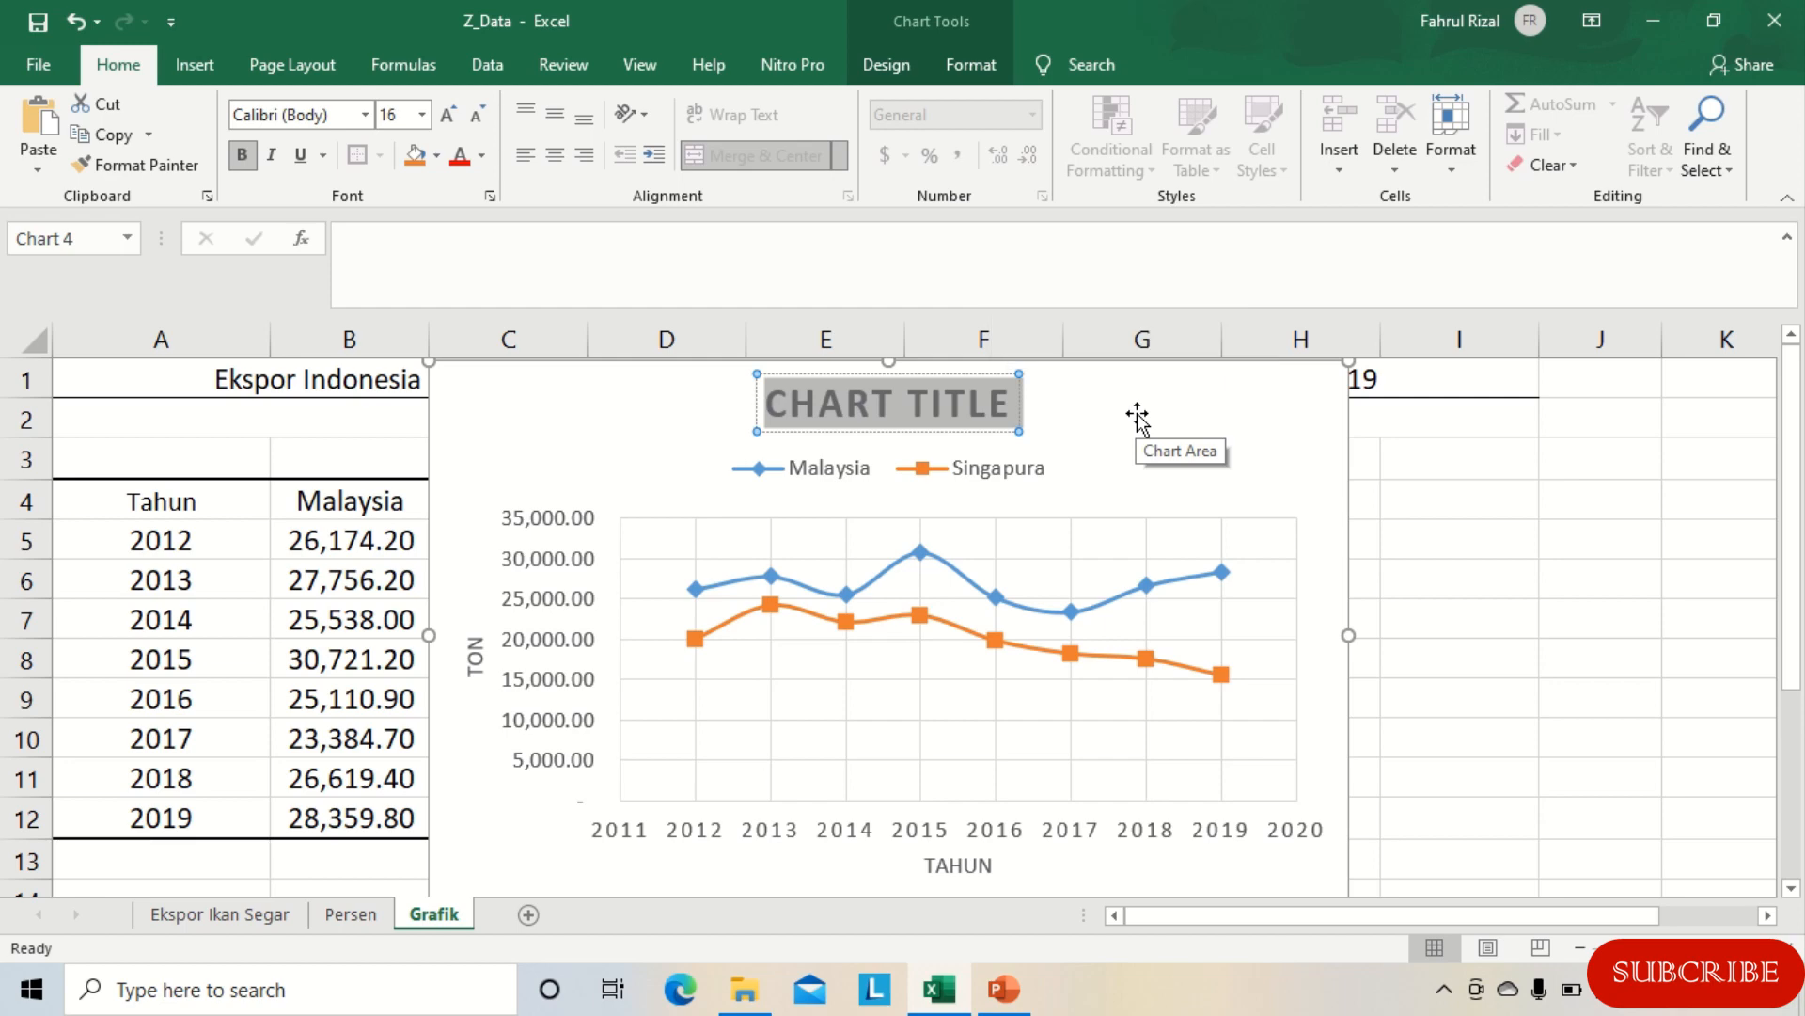
key("ctrl+v")
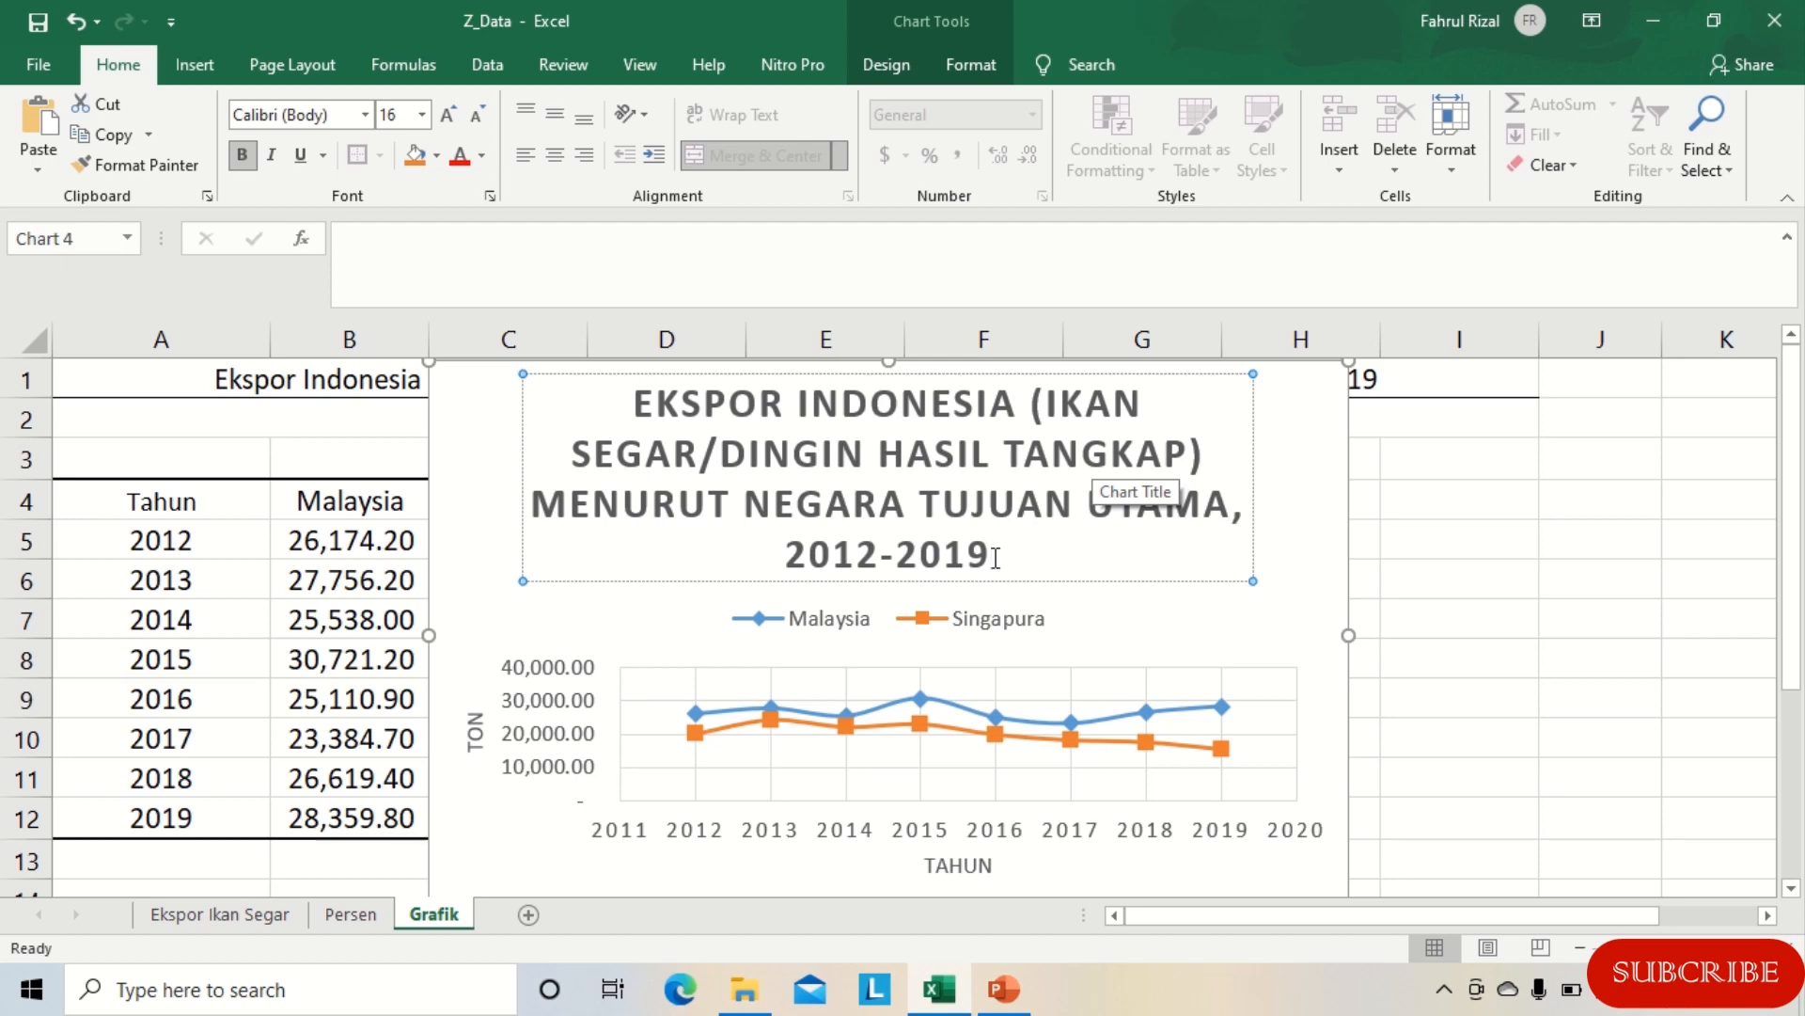
left_click(1508, 609)
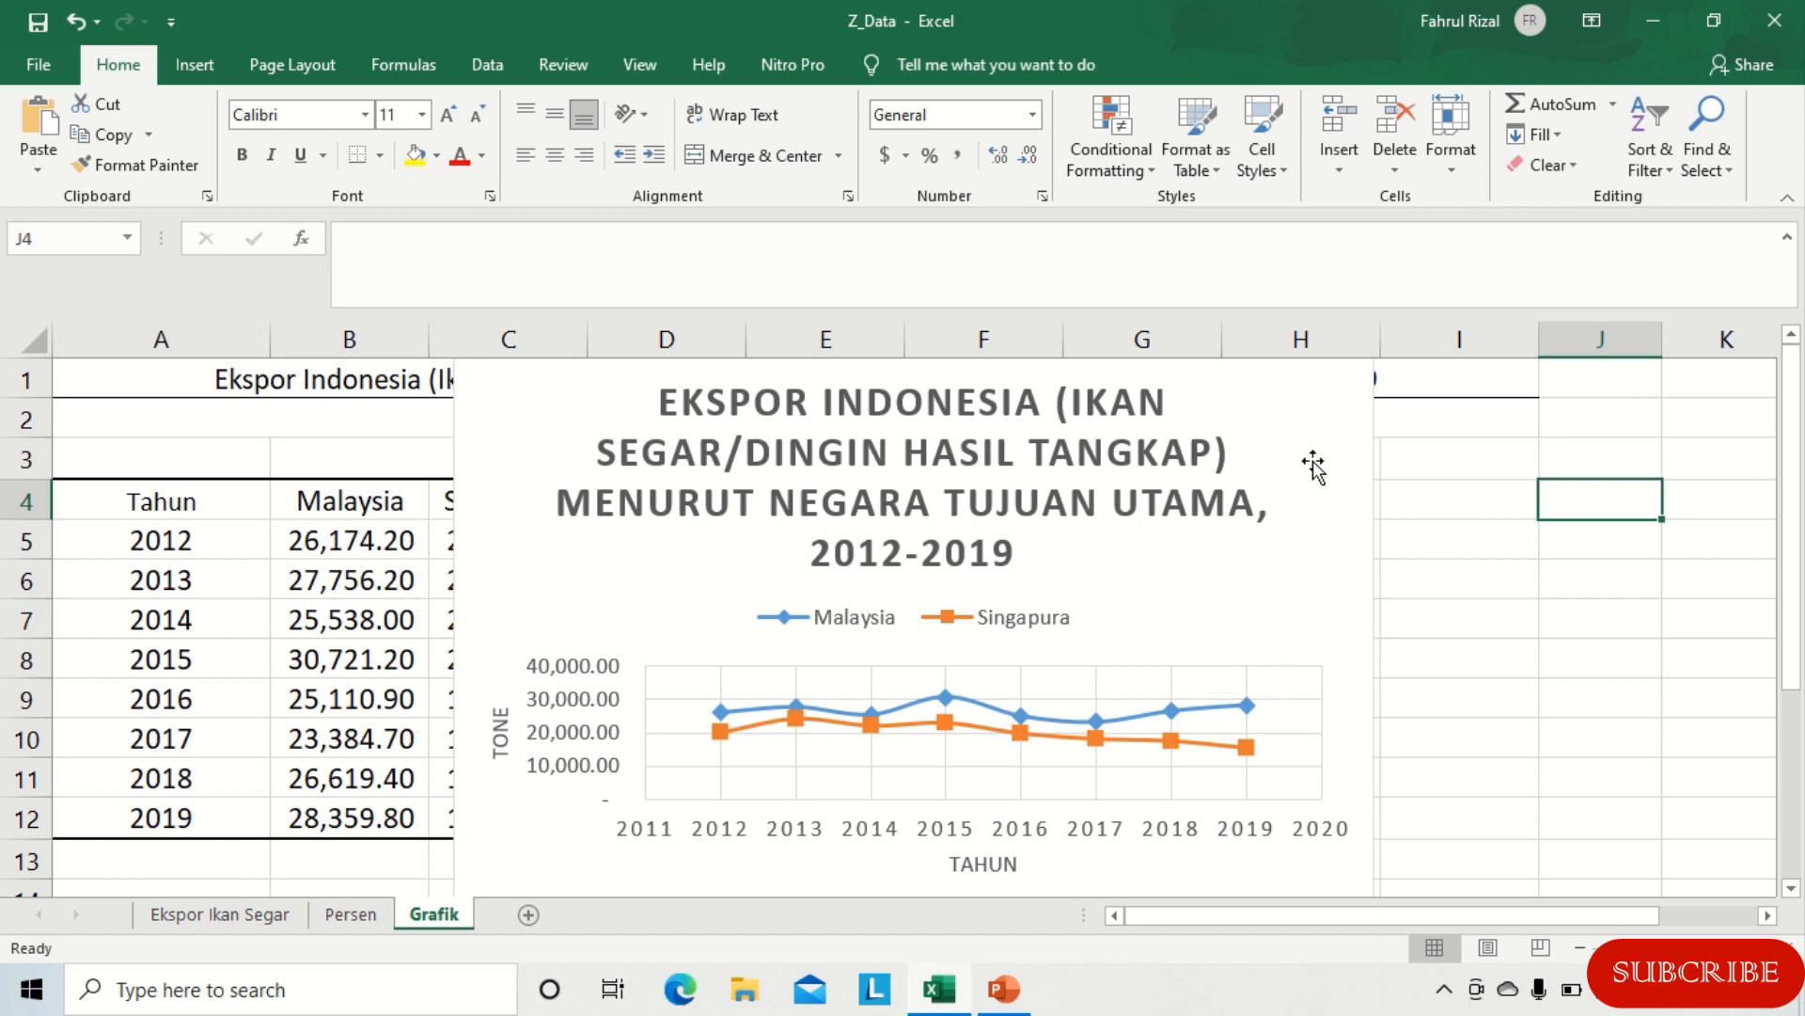
Step: Move the titled Malaysia and Singapura chart from the Grafik sheet to a new sheet, keeping the suggested sheet name
left_click(1340, 537)
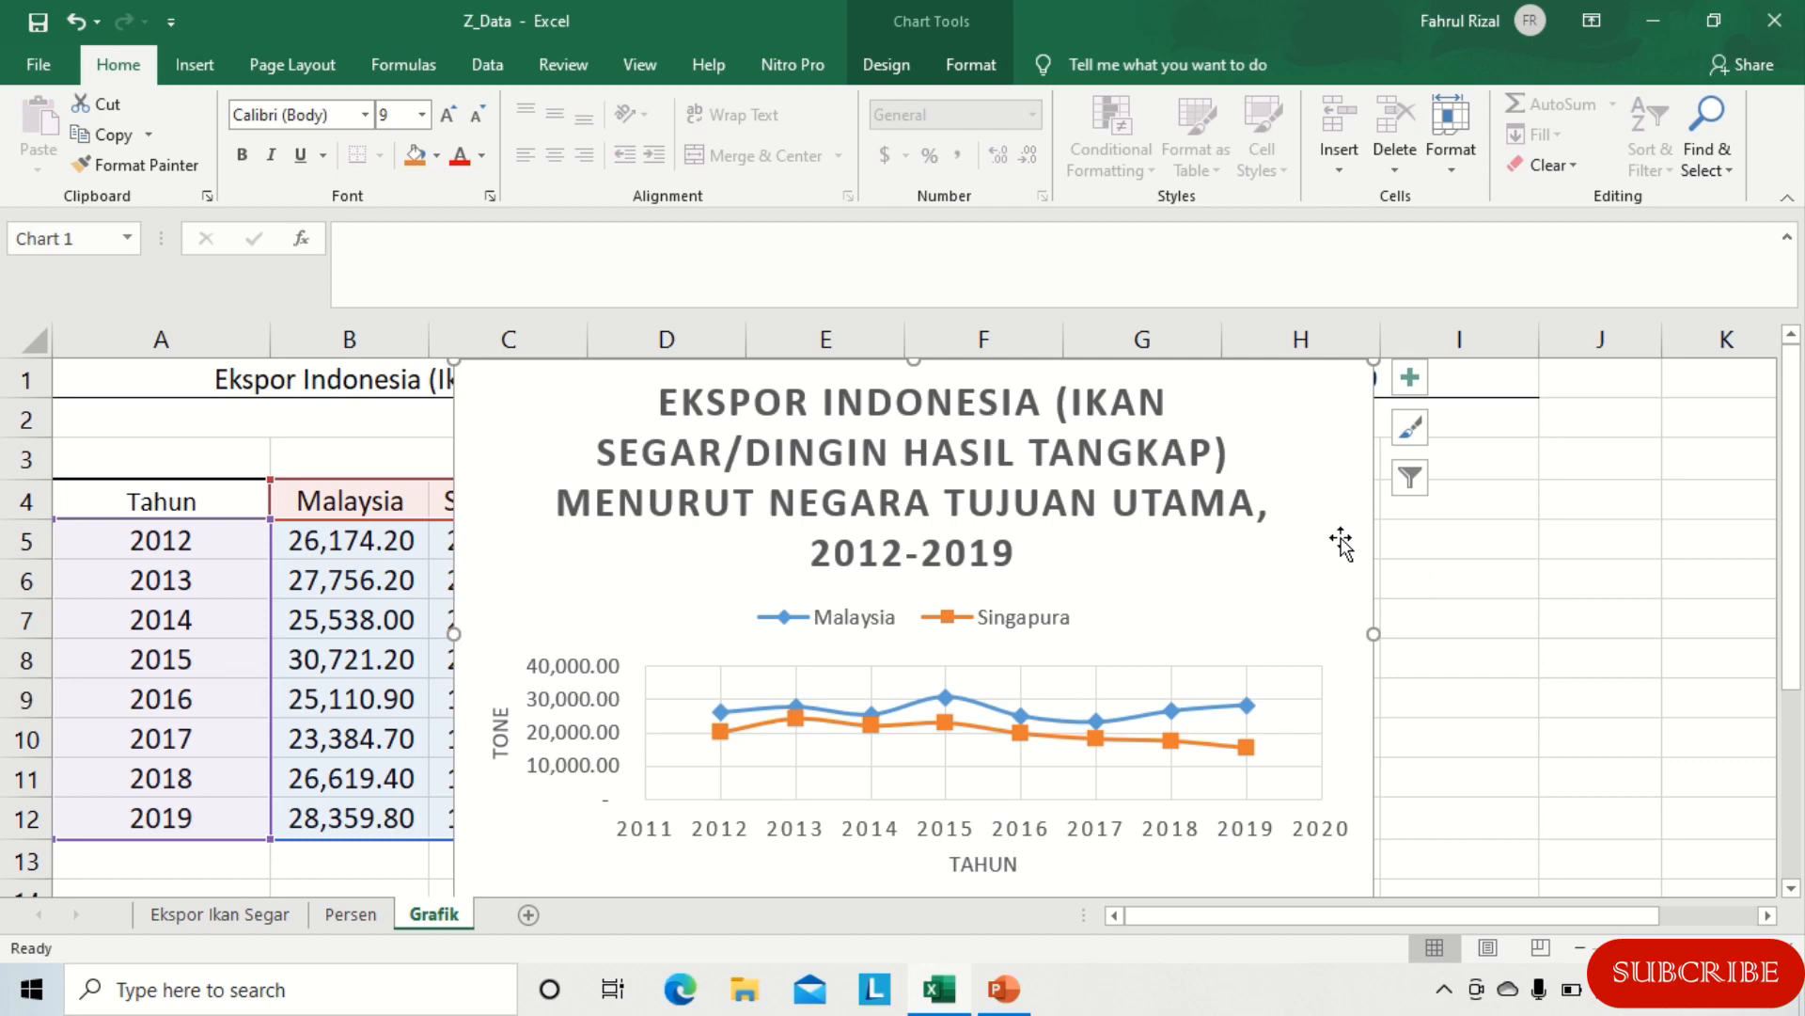
right_click(1343, 543)
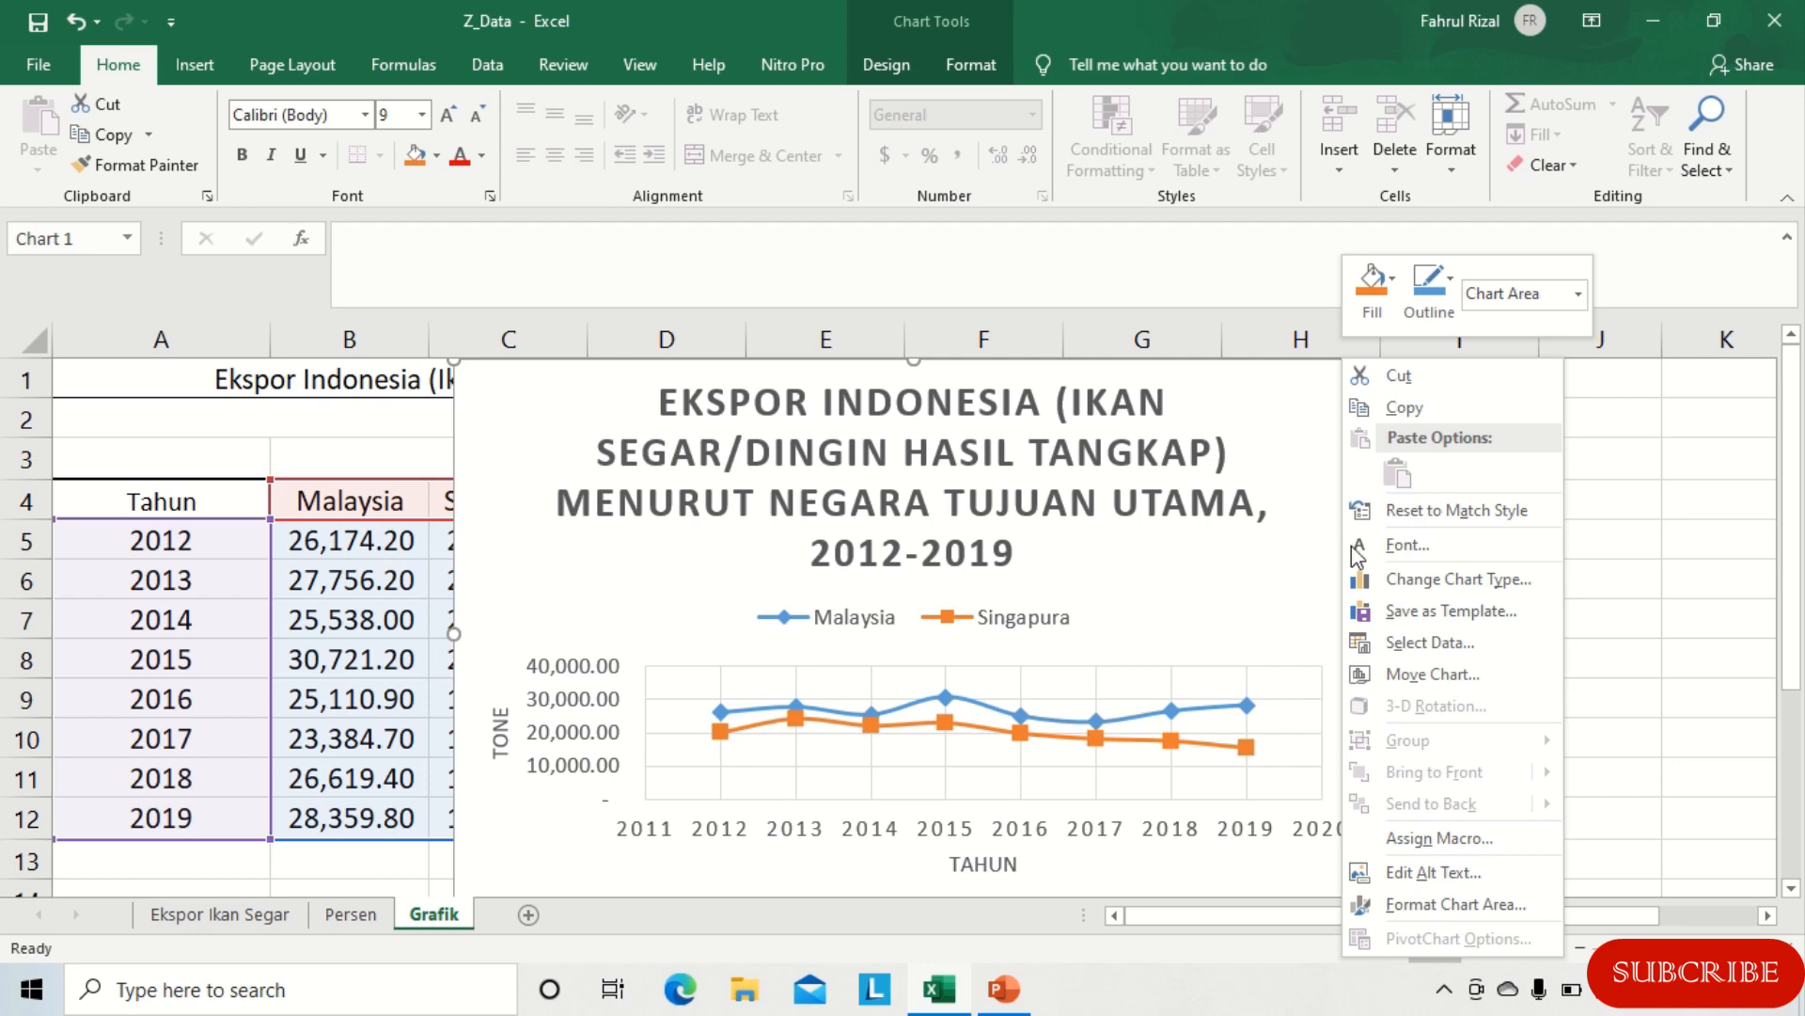
left_click(1439, 673)
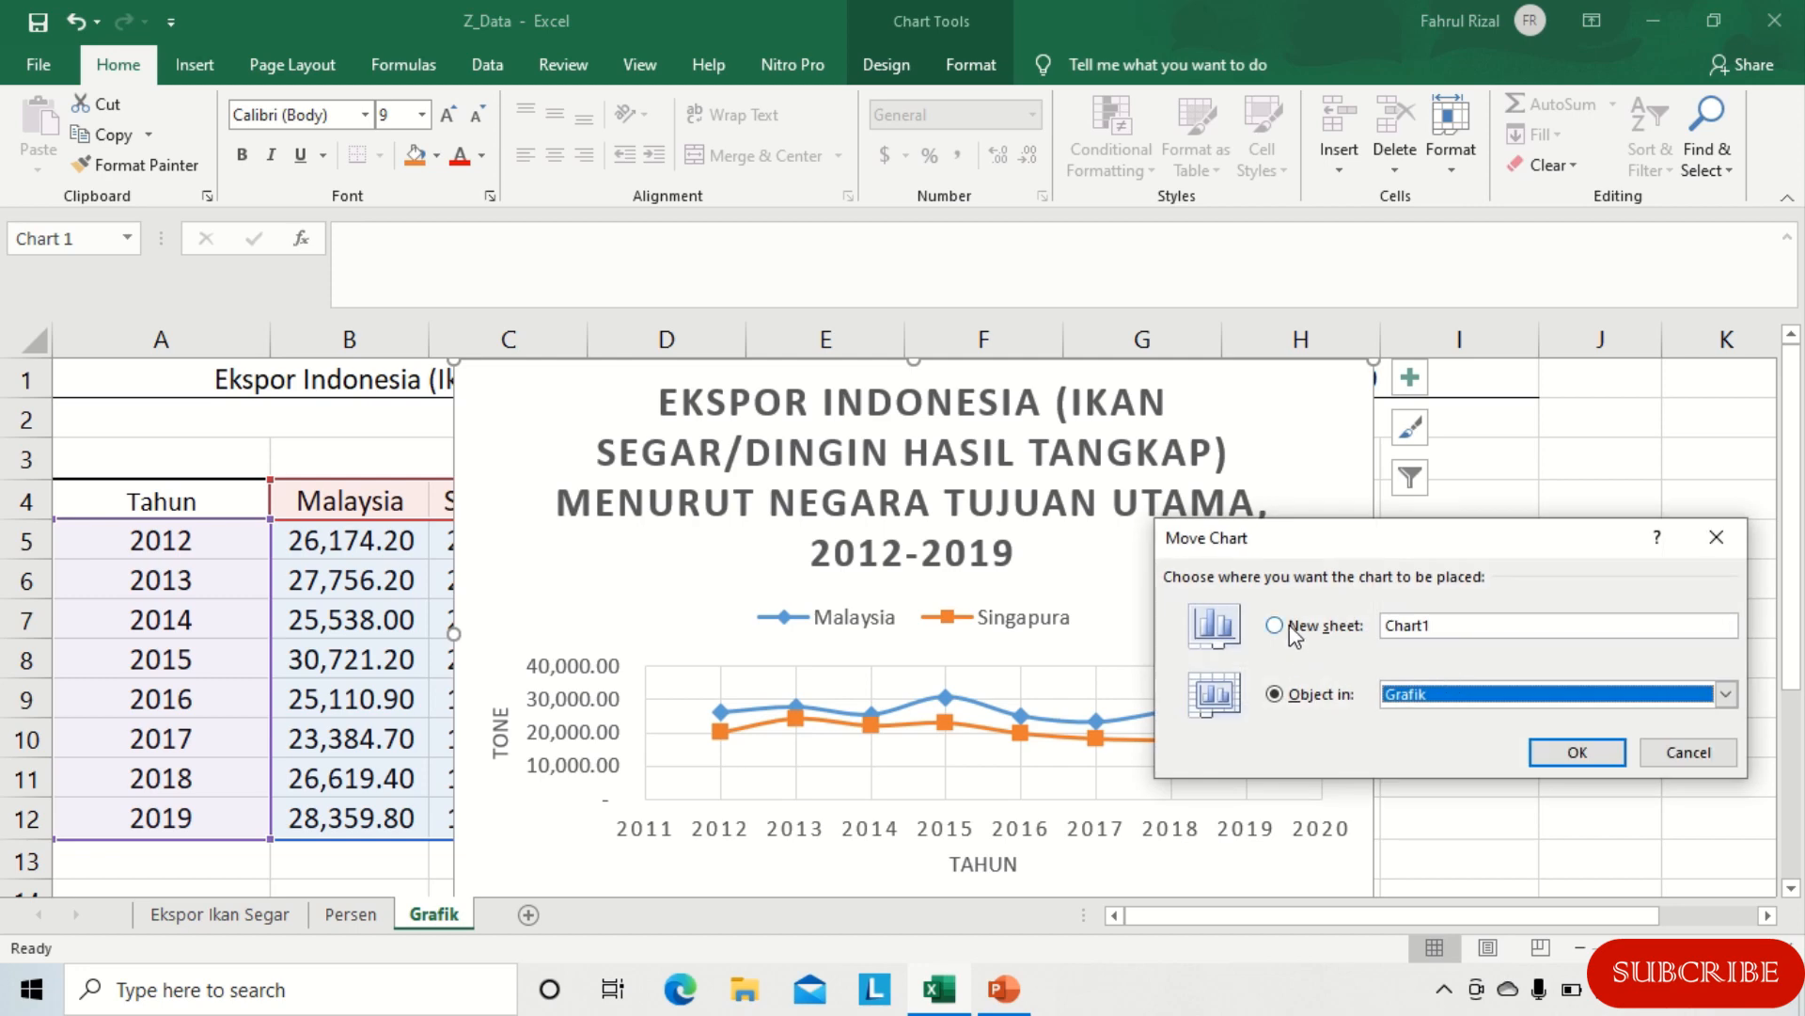
left_click(1291, 628)
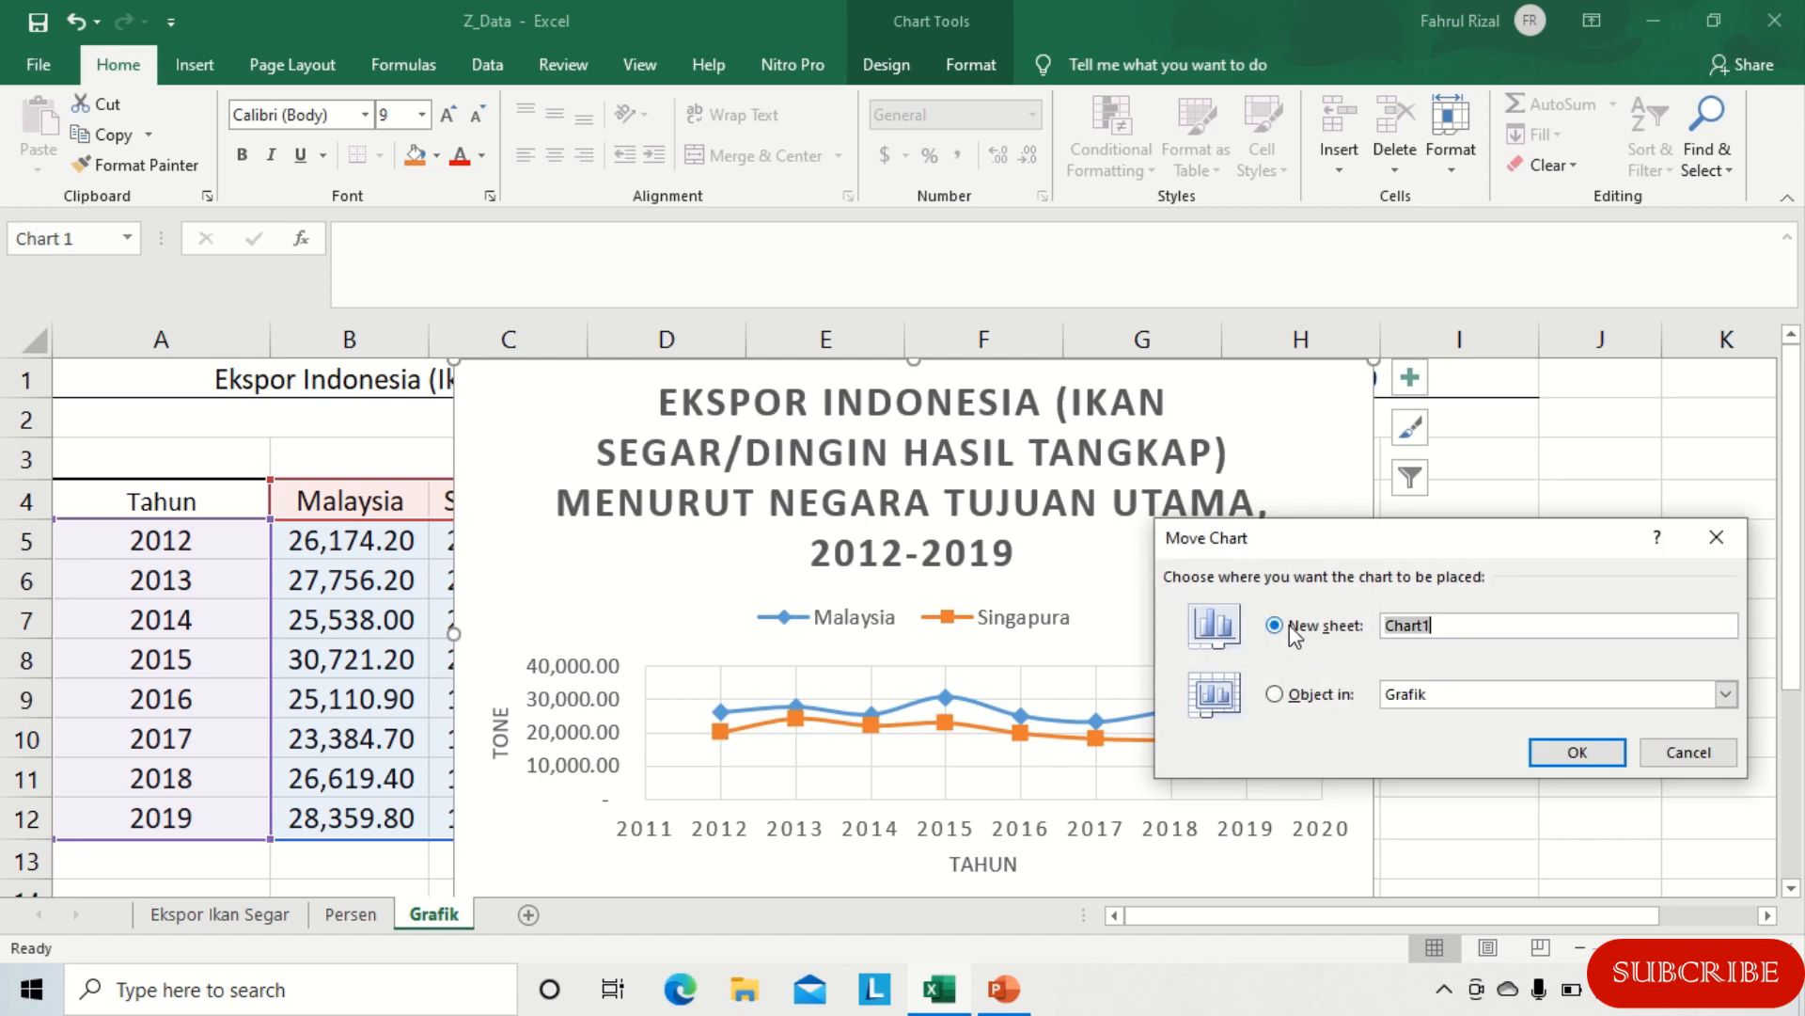
left_click(1555, 760)
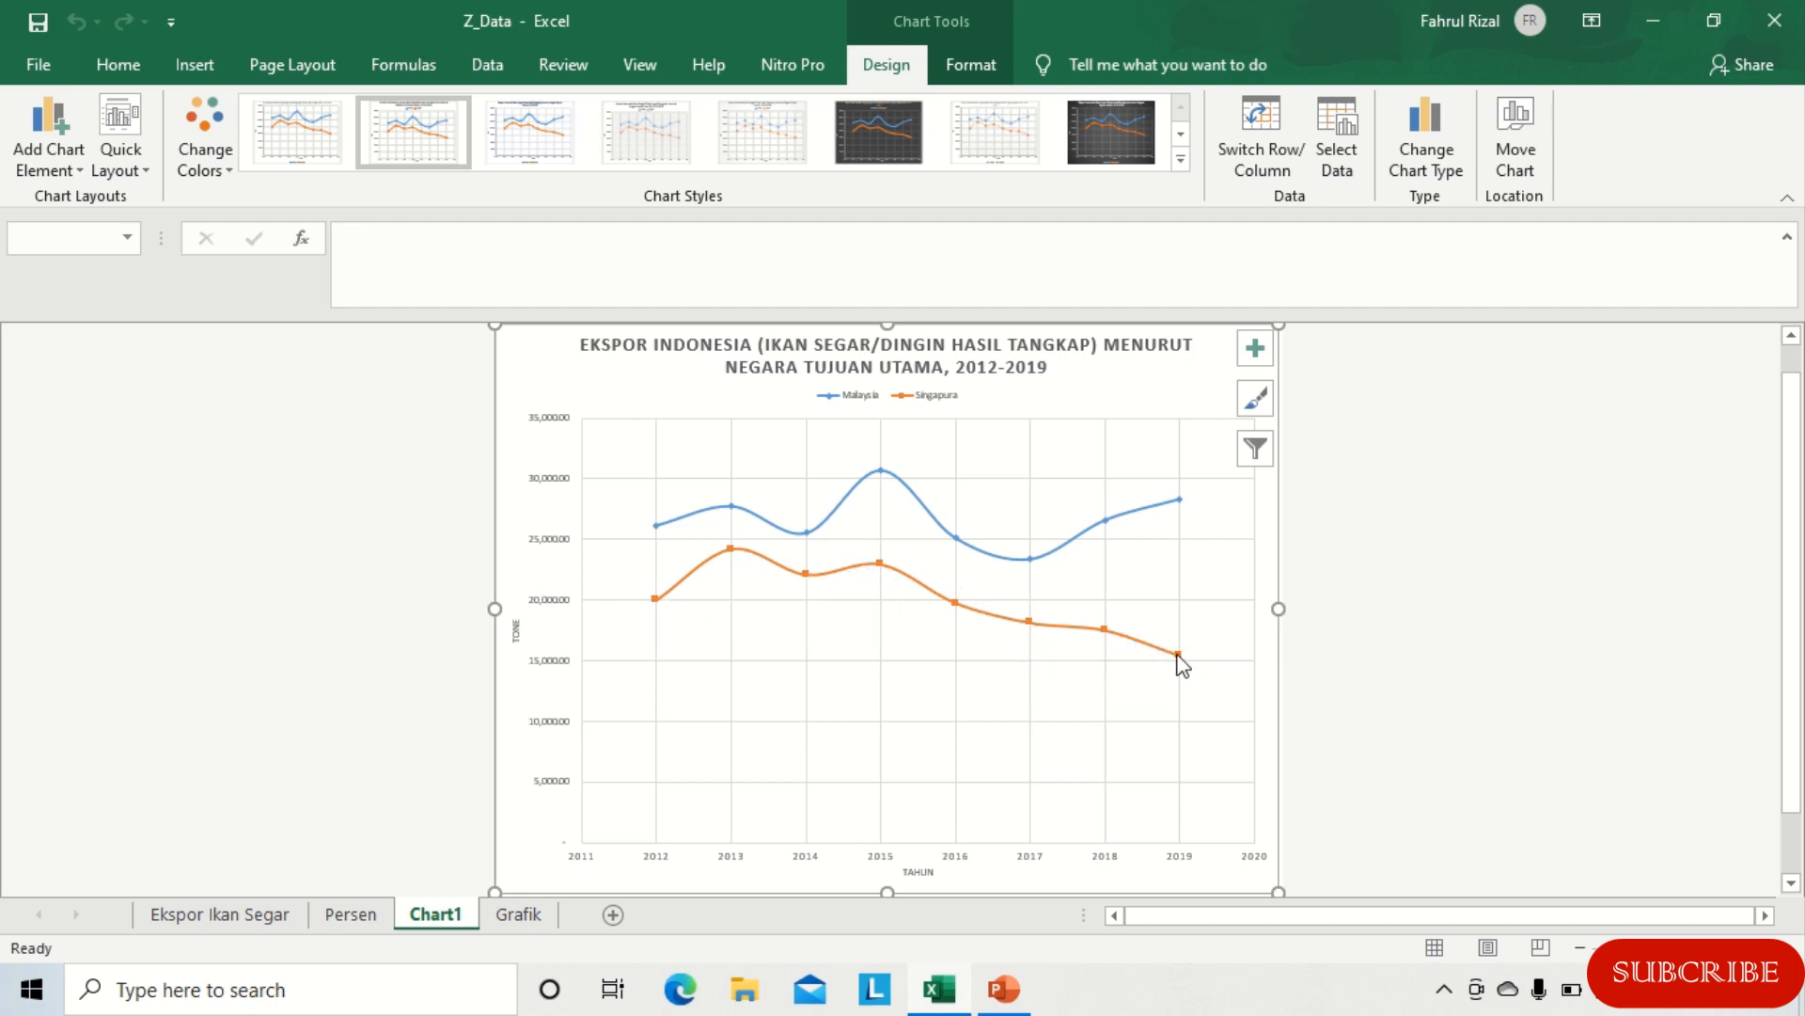
Step: Examine the Singapura series' 2019 data point against the vertical axis scale
mouse_move(1177, 654)
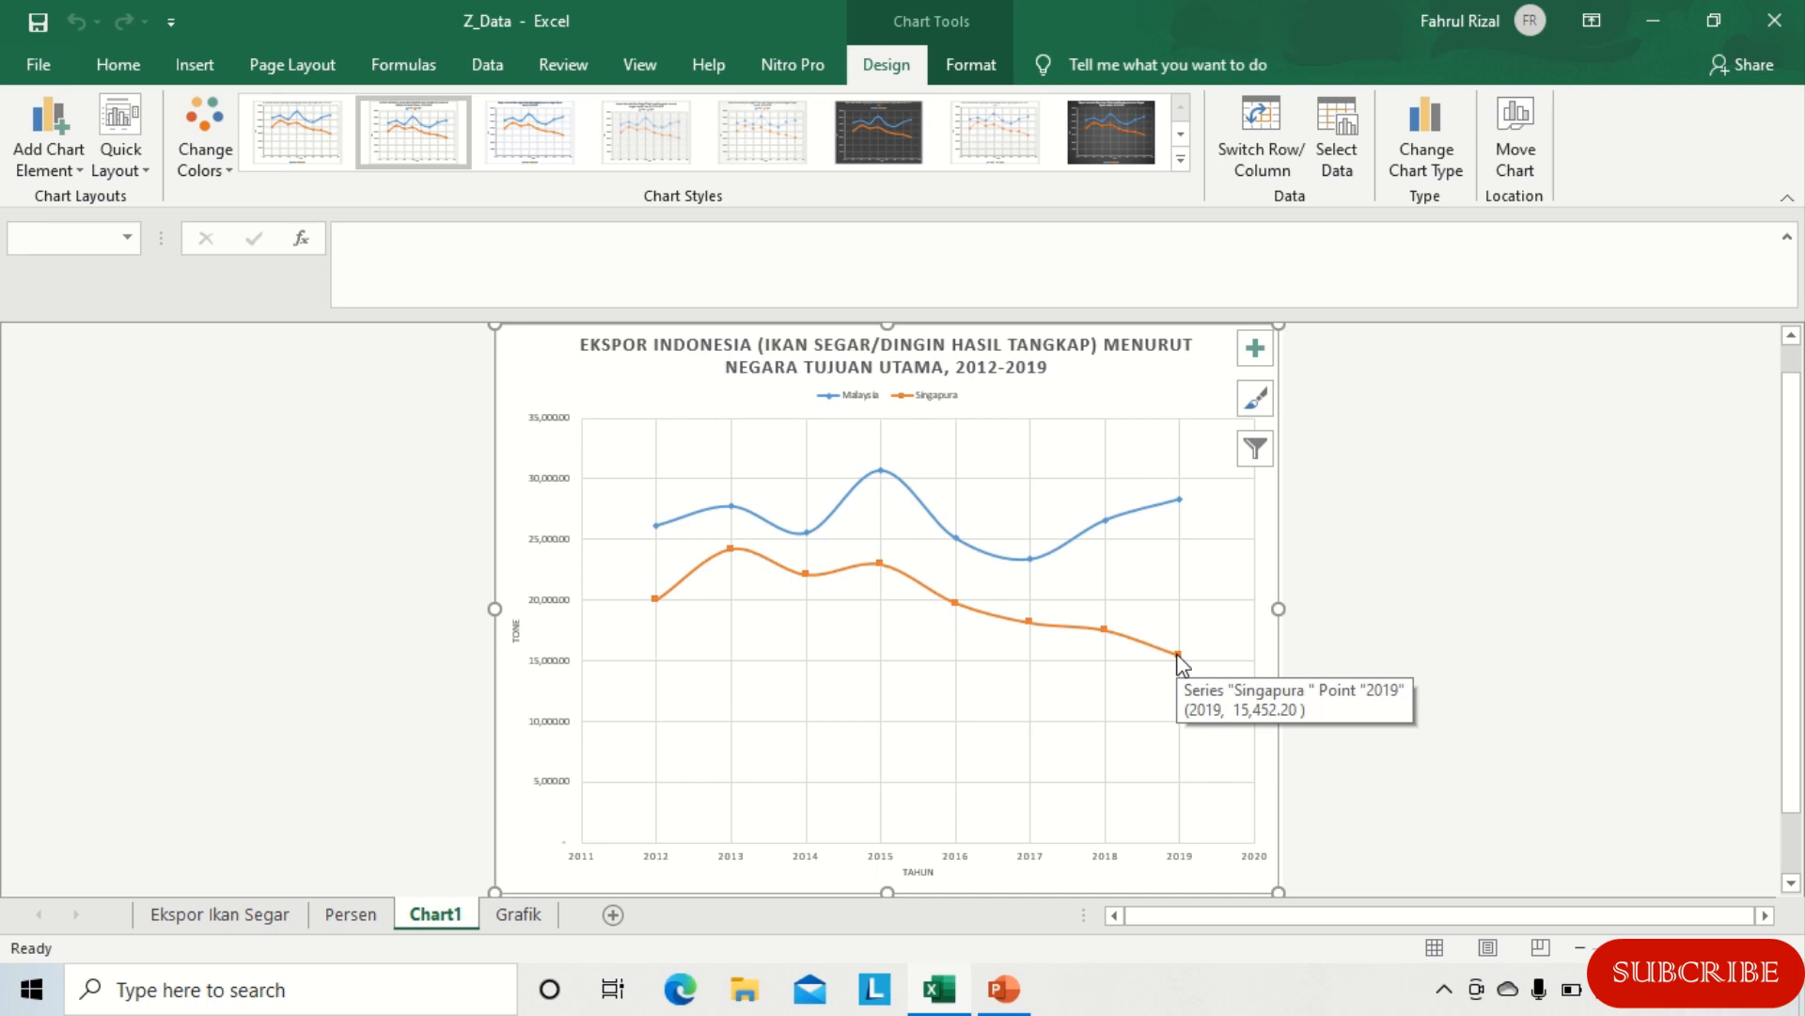
left_click(1180, 655)
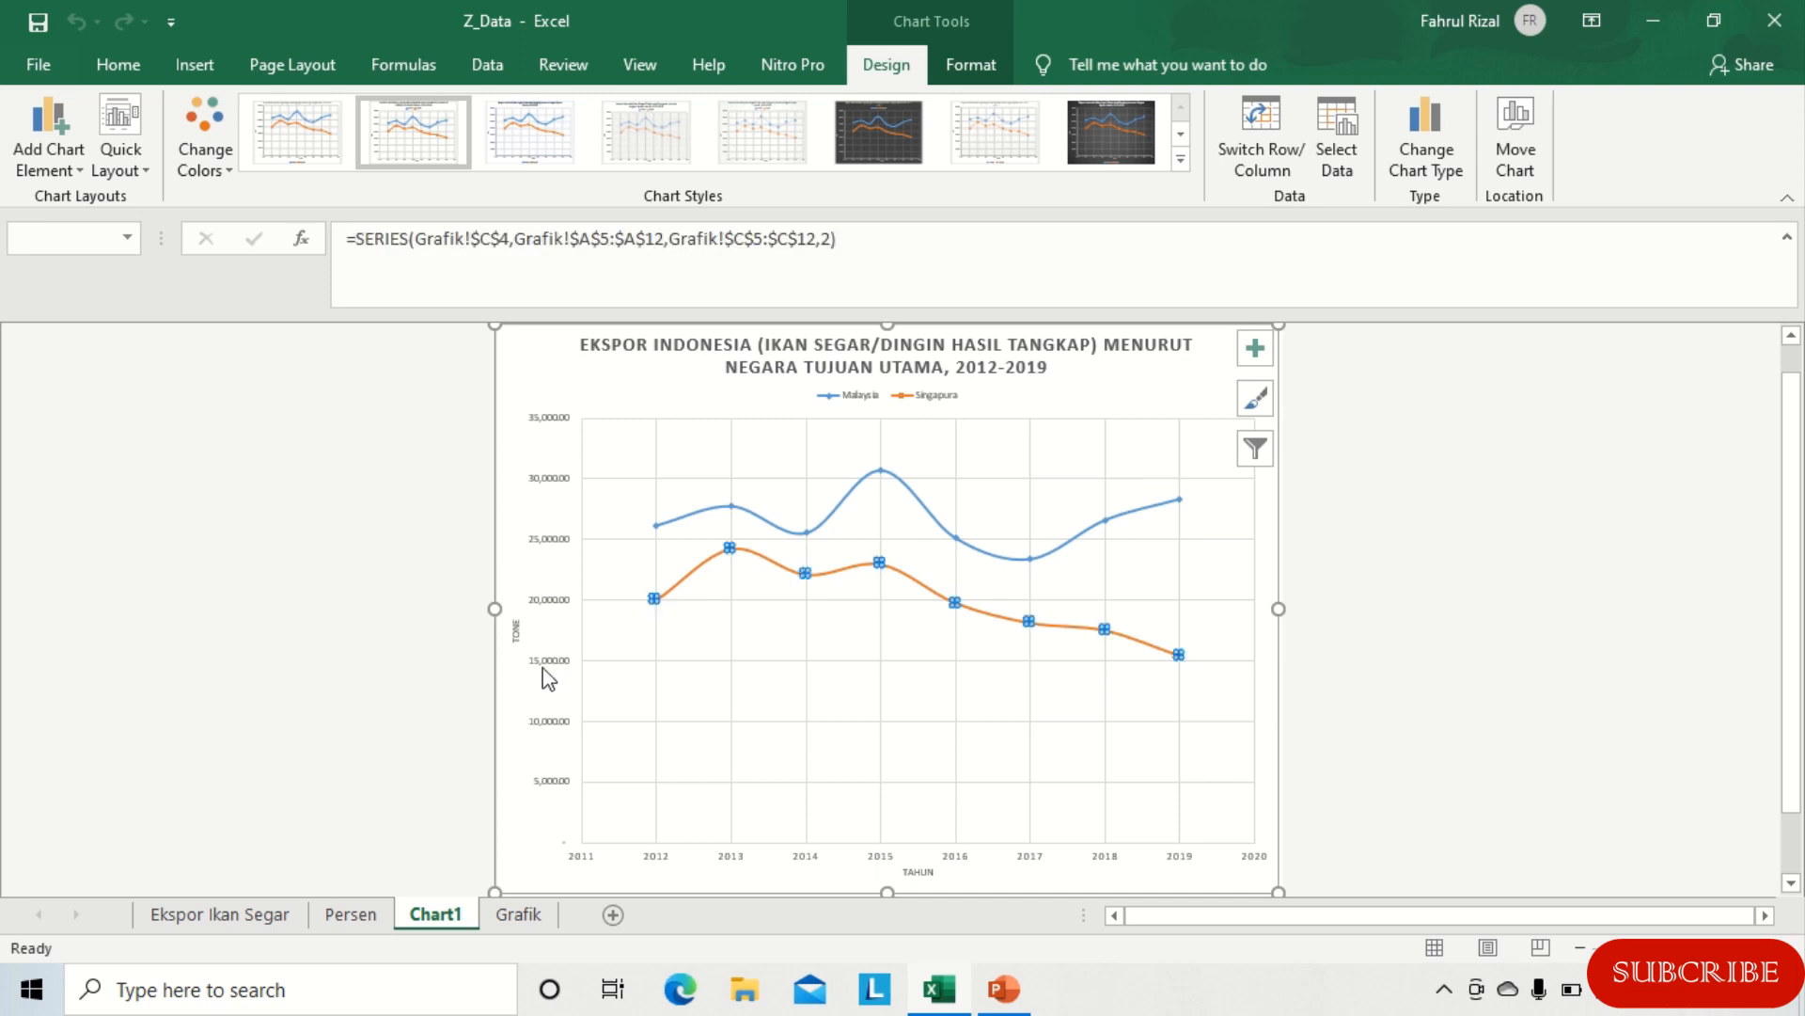
left_click(553, 726)
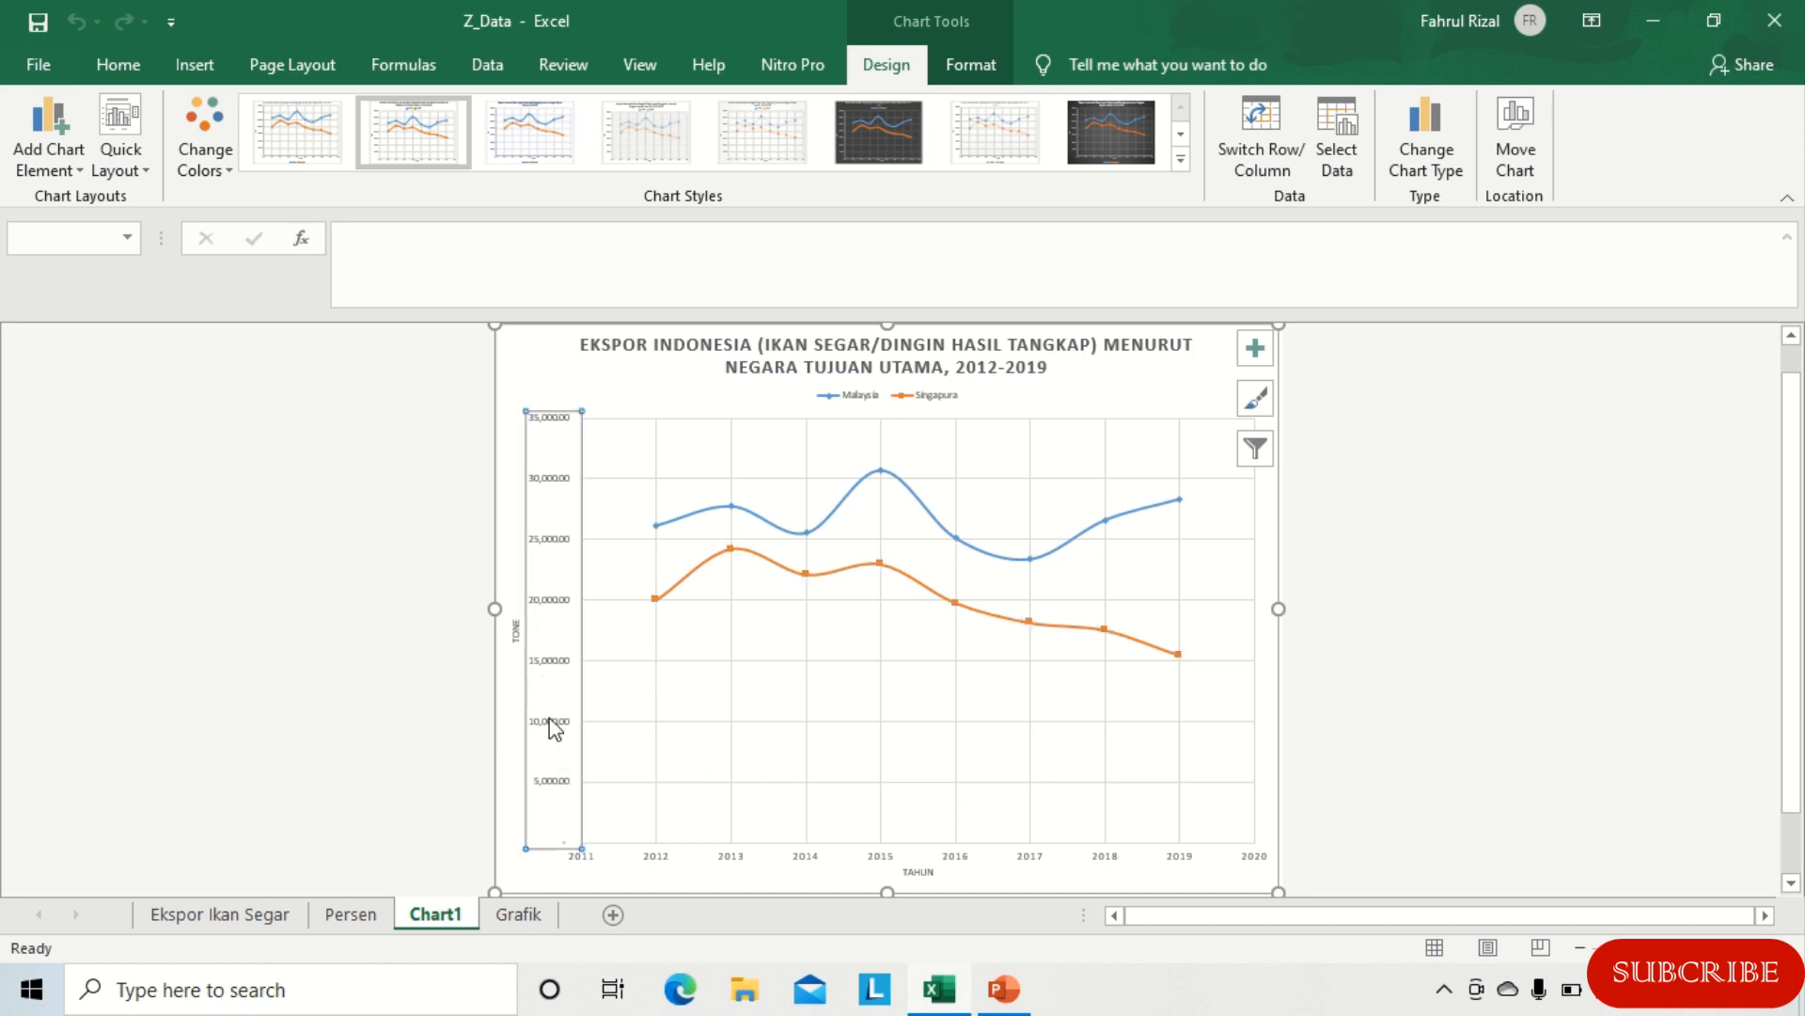
mouse_move(1181, 657)
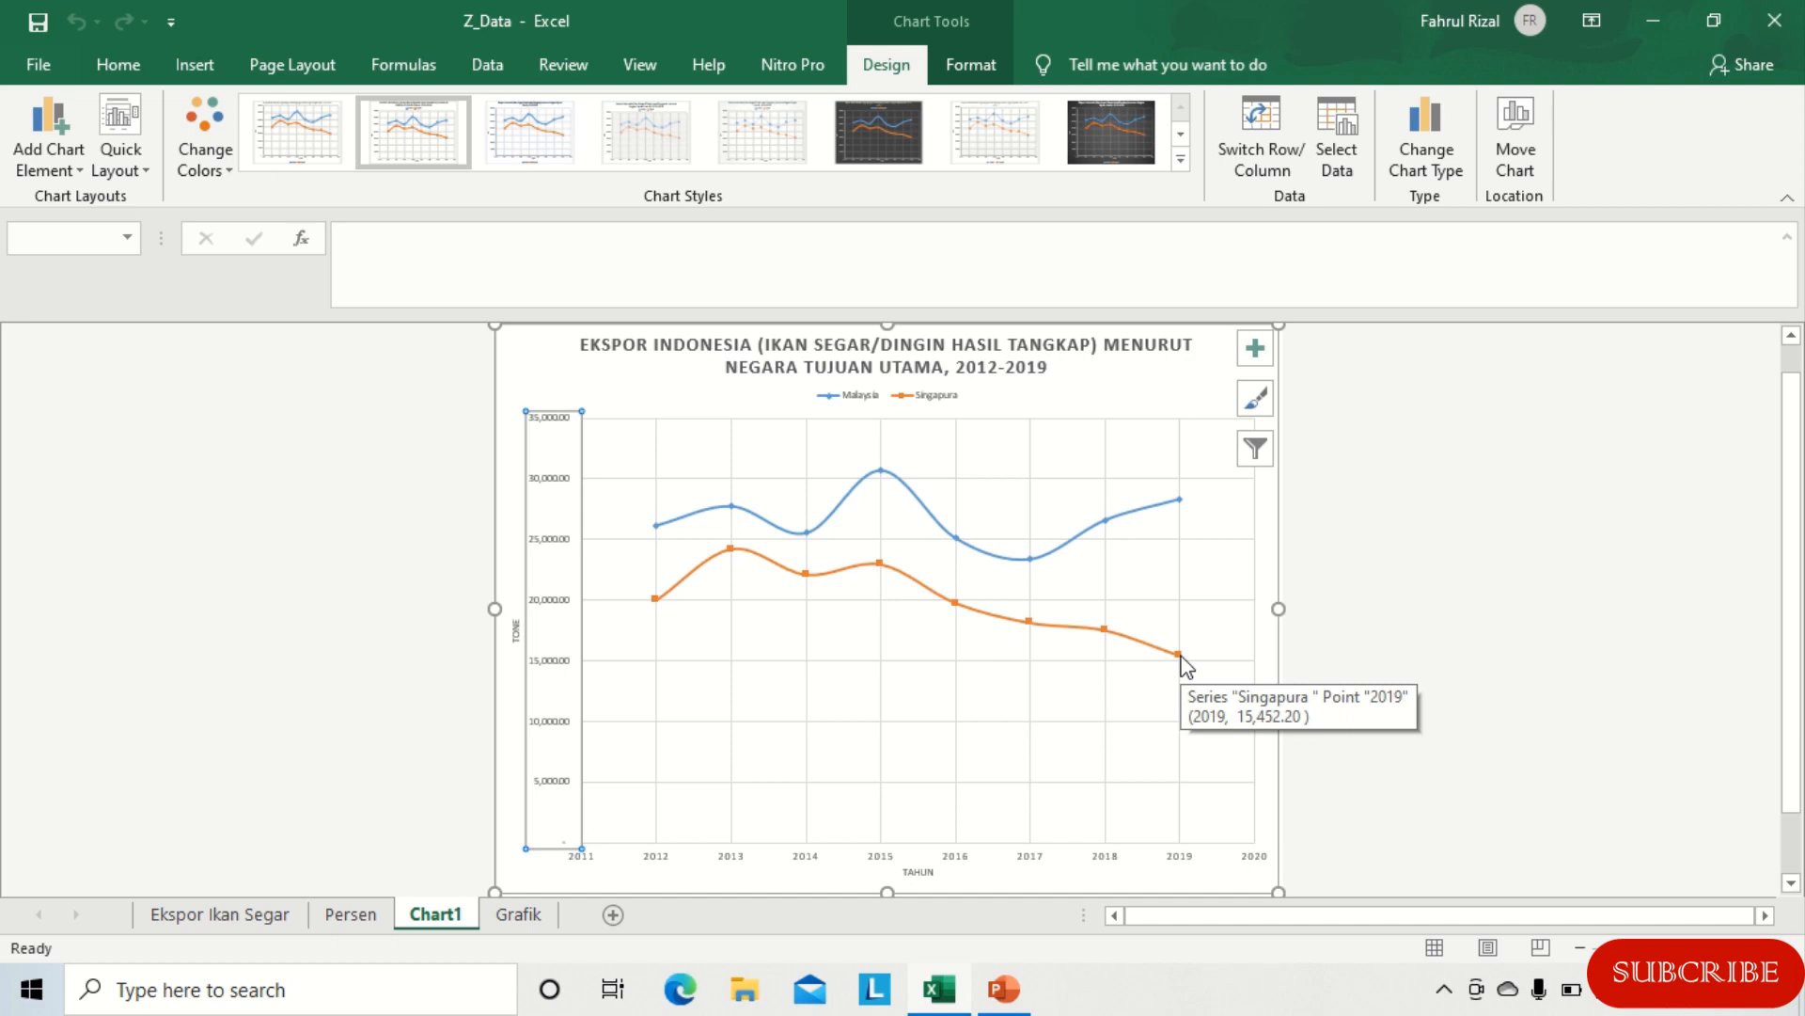
Step: Set the minimum bound of the chart's vertical value axis to 15000
right_click(547, 667)
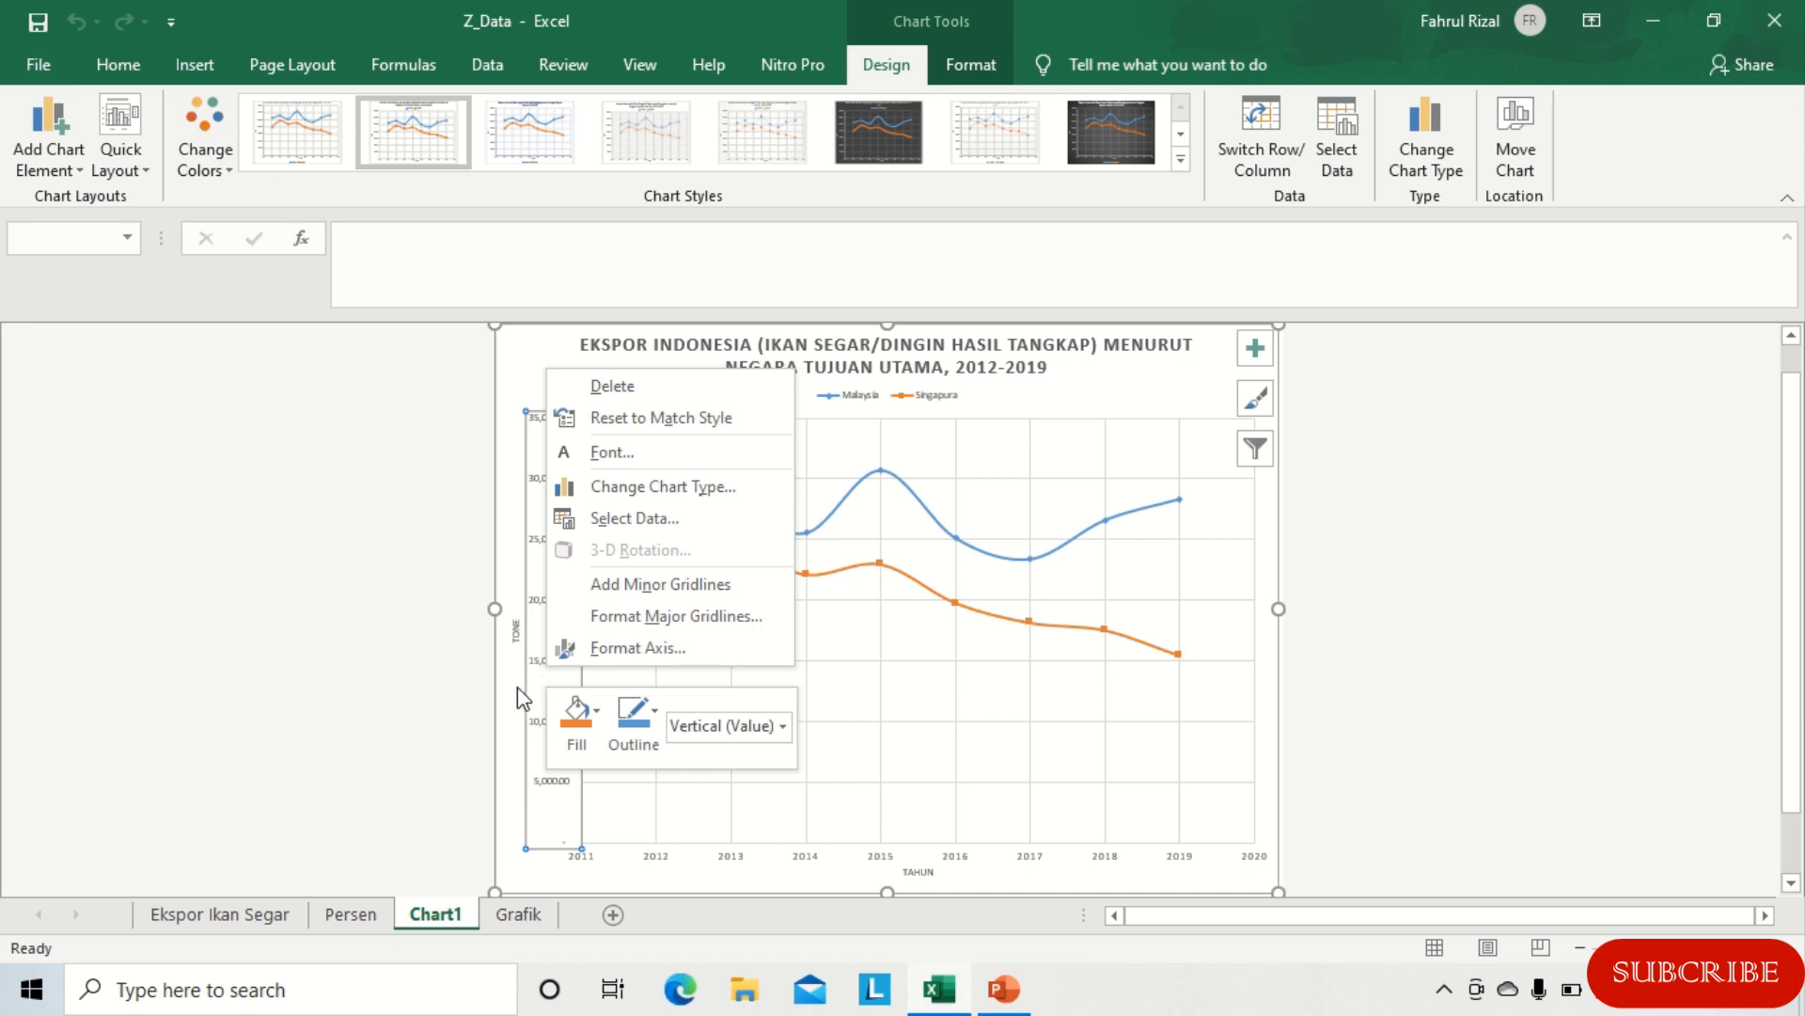
left_click(659, 649)
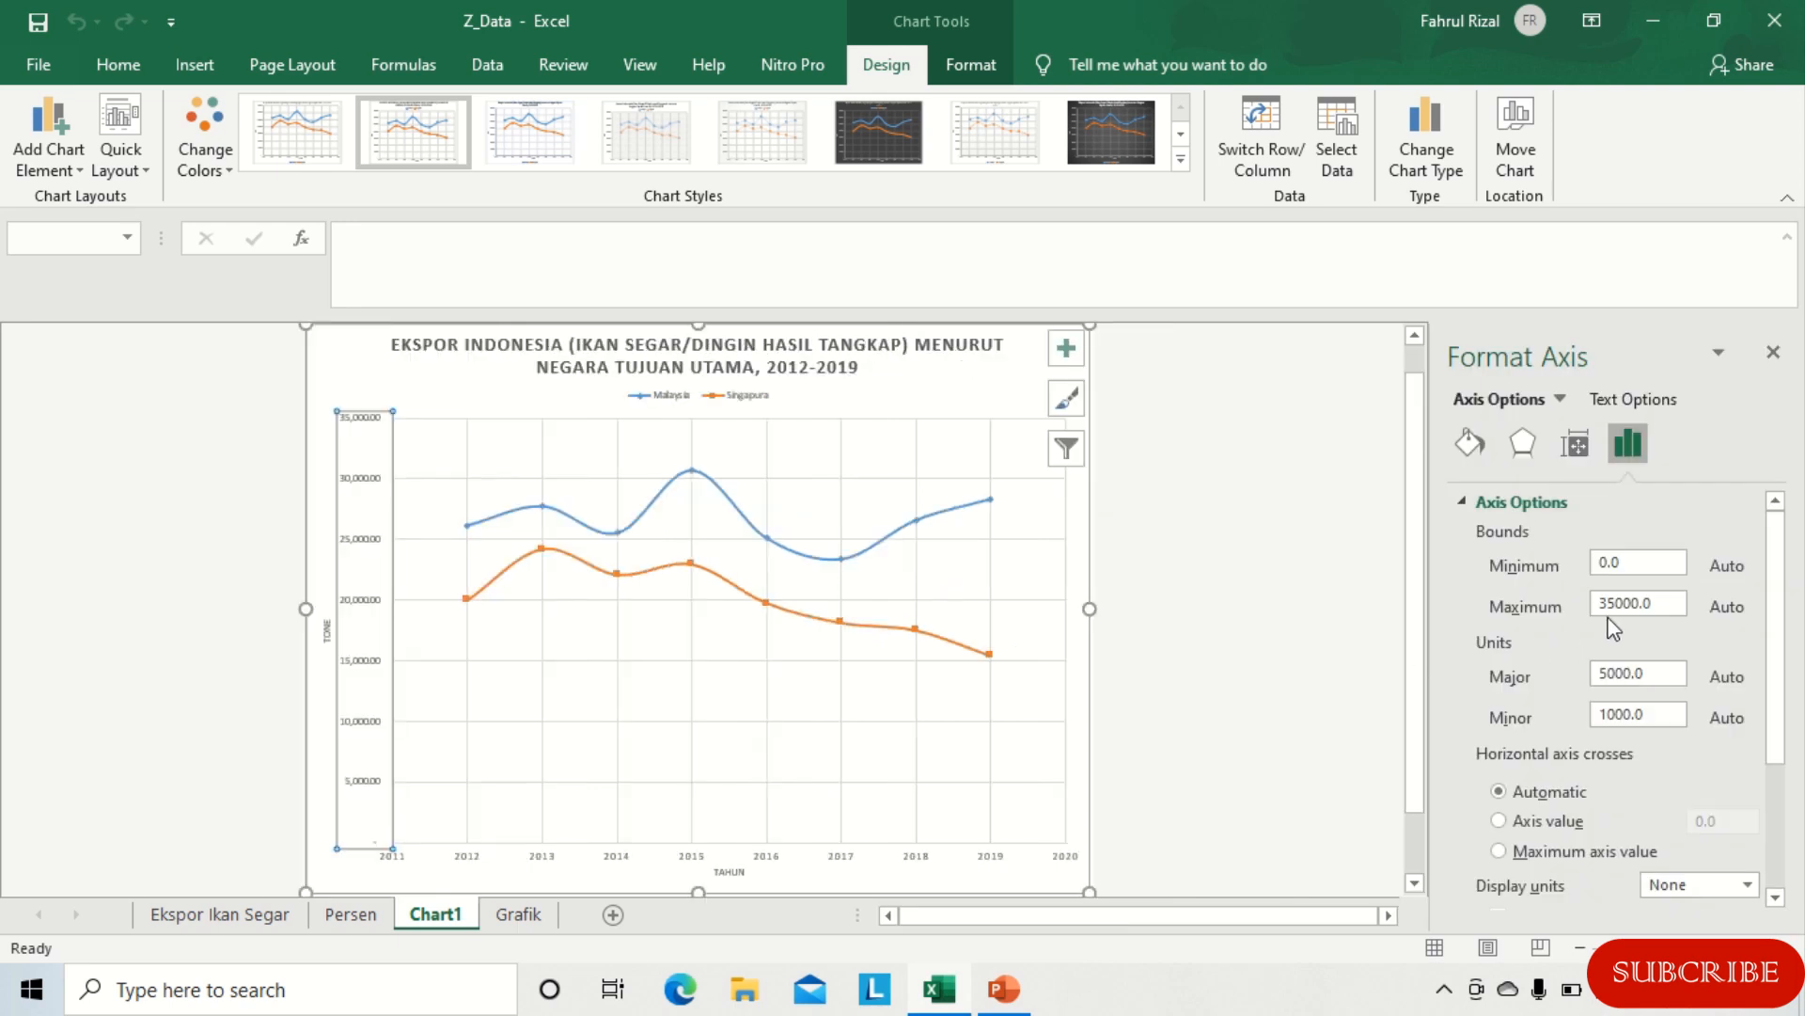
left_click(1643, 562)
type("15000")
key("Return")
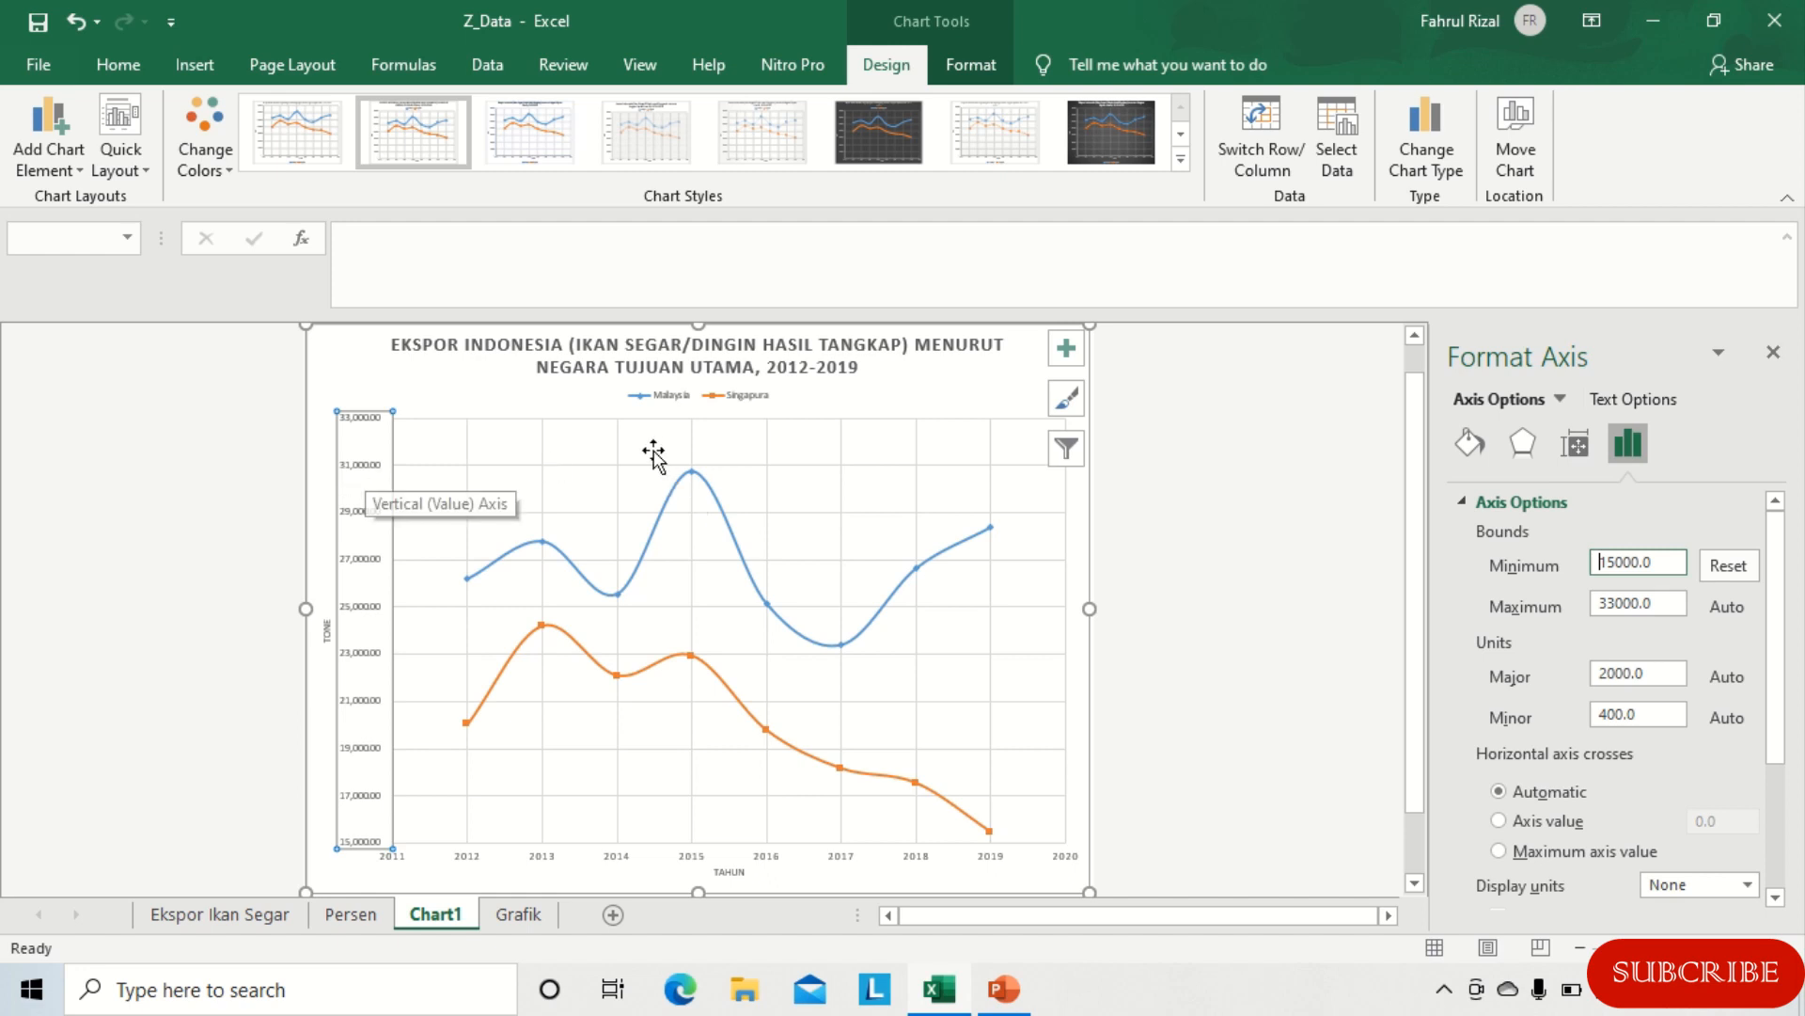
Step: Set the vertical axis's maximum bound to 31000, then close the axis formatting and deselect the chart
left_click(1616, 603)
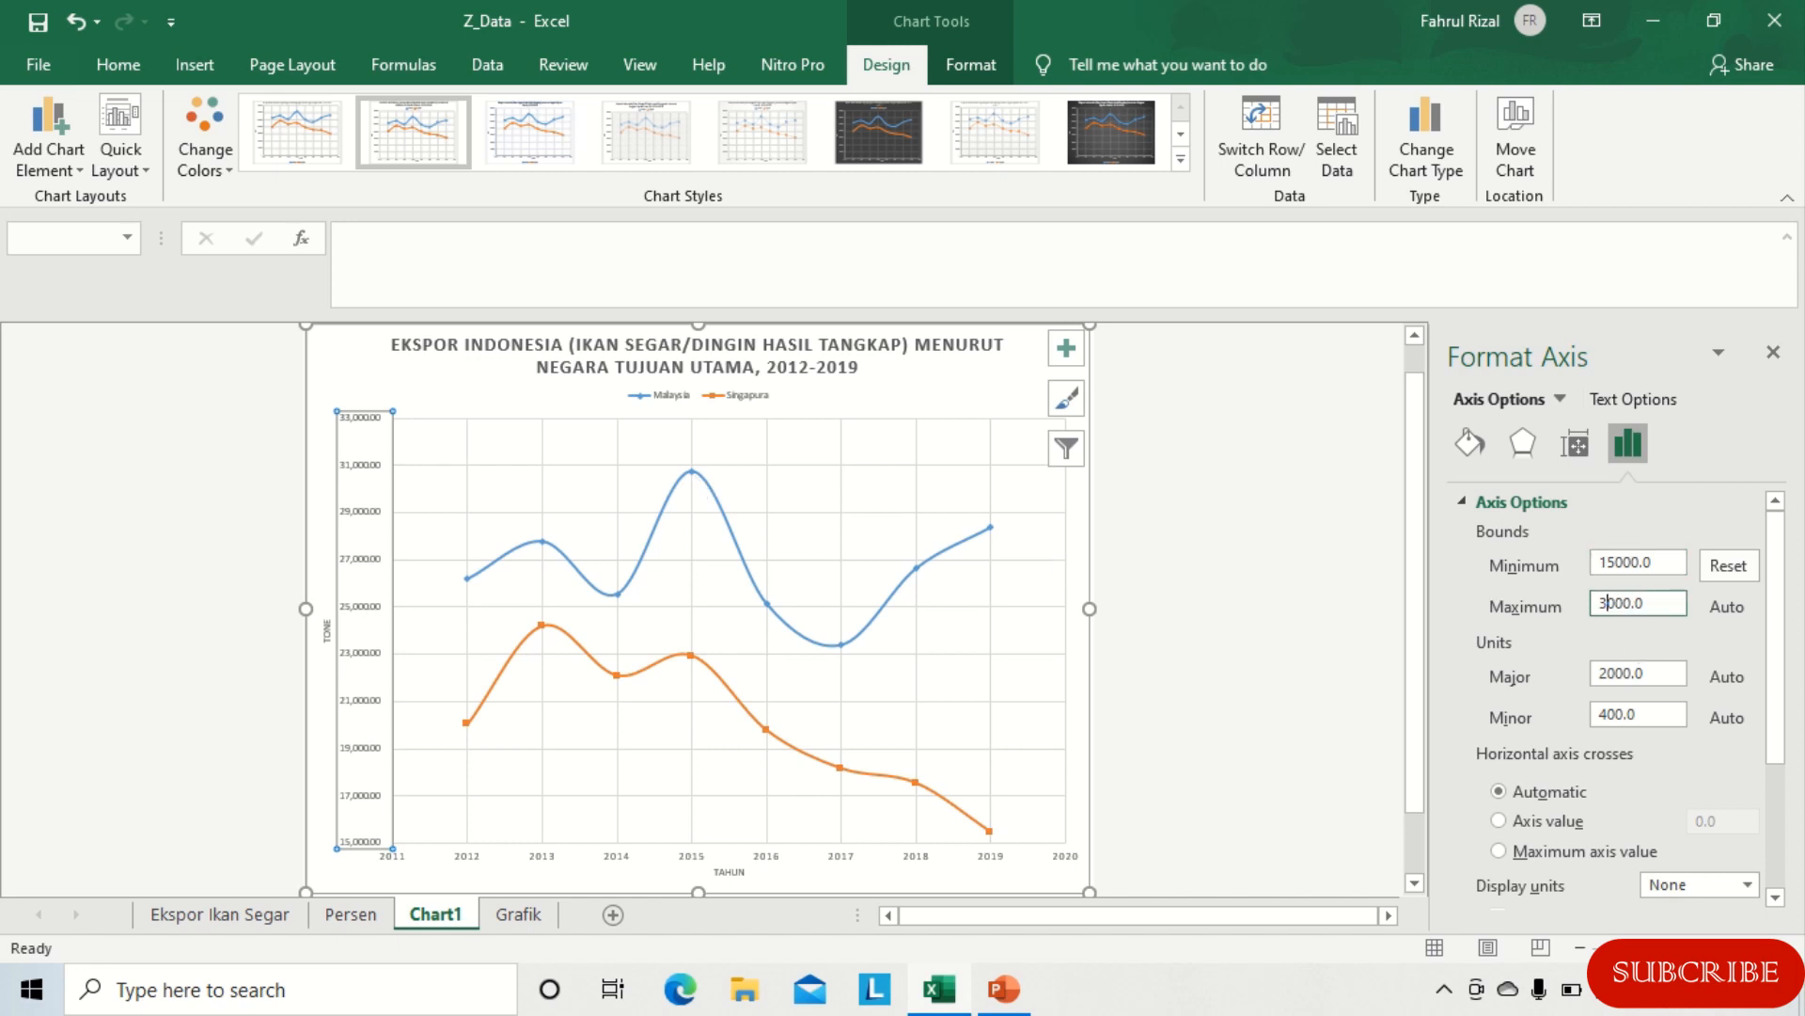
key("BackSpace")
type("1")
key("Return")
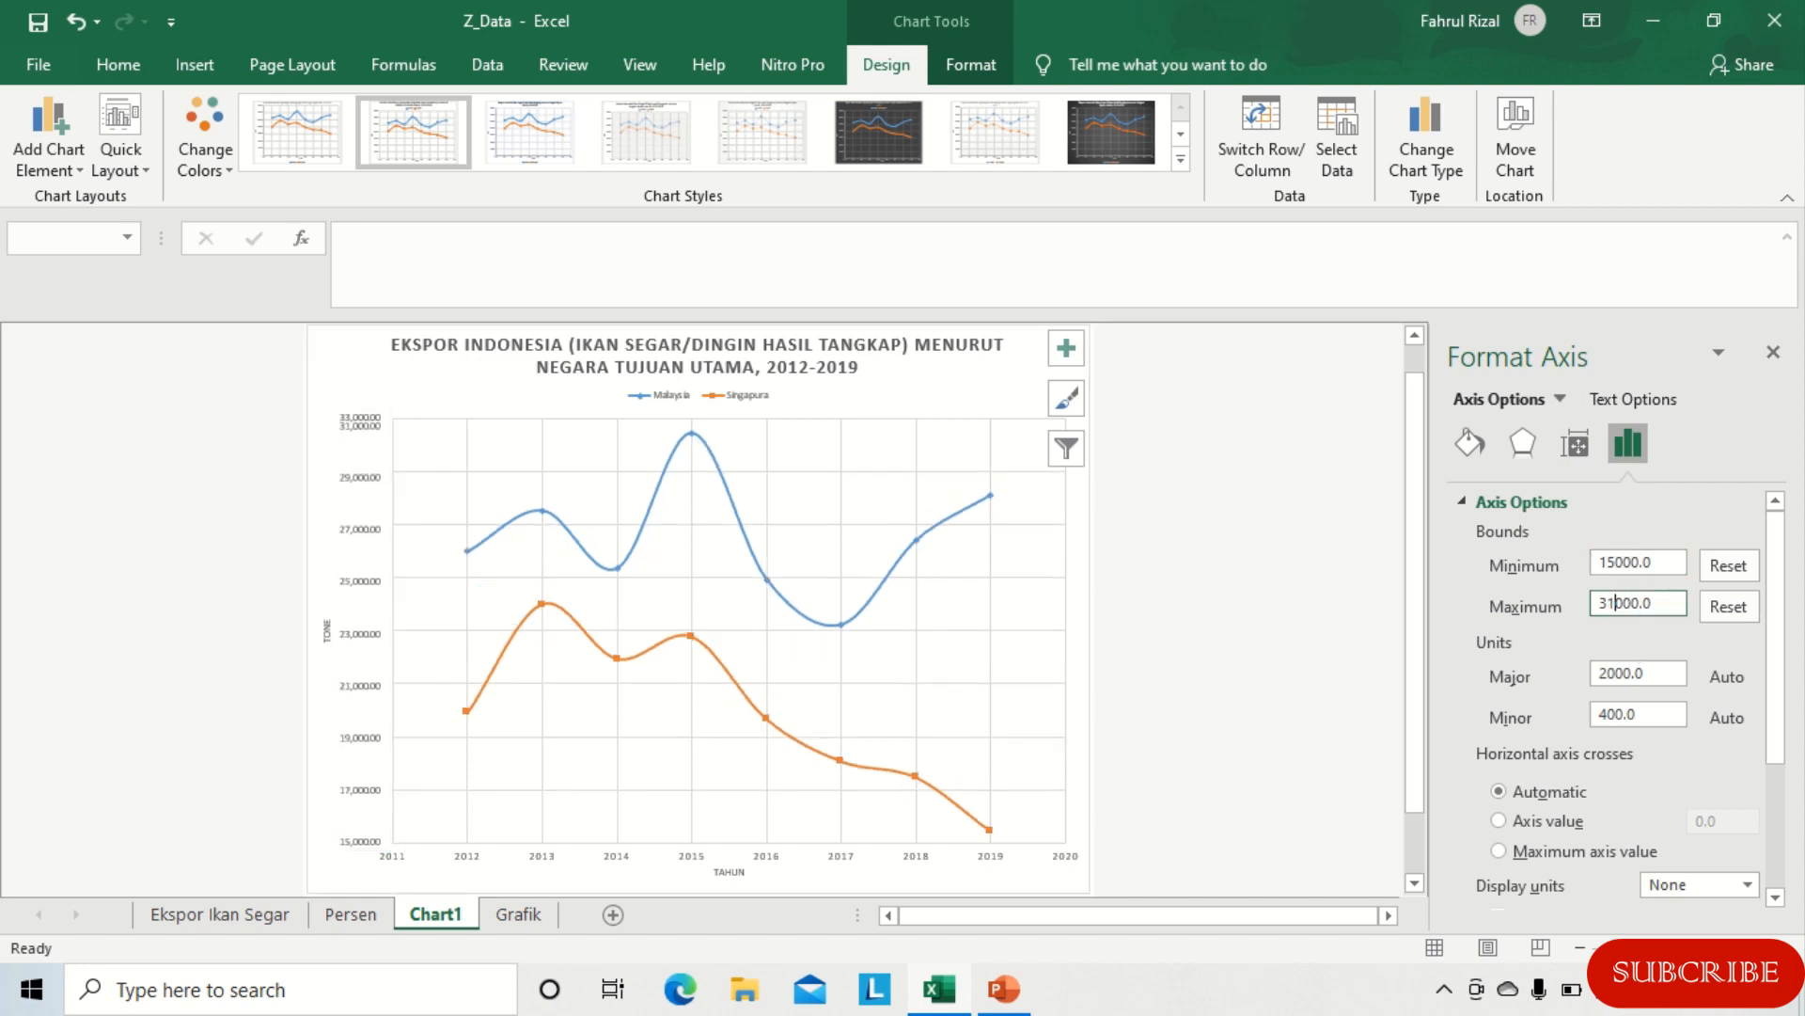
left_click(1775, 355)
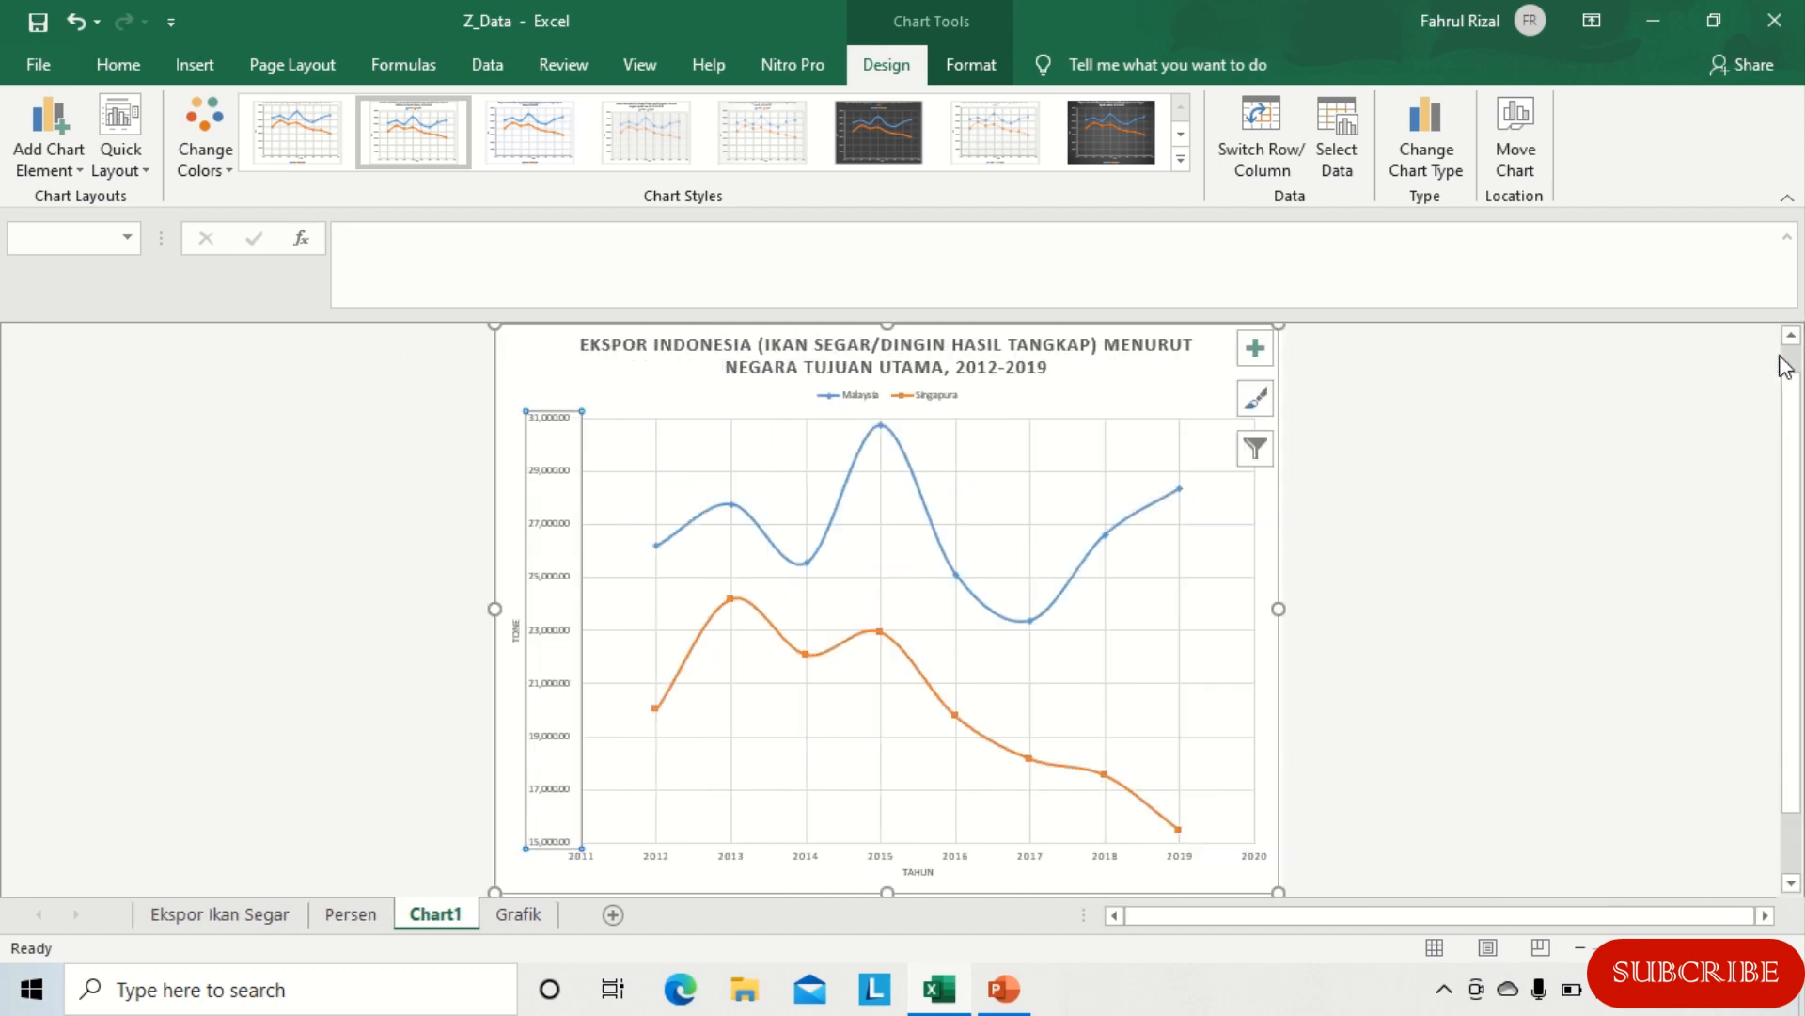
left_click(1398, 559)
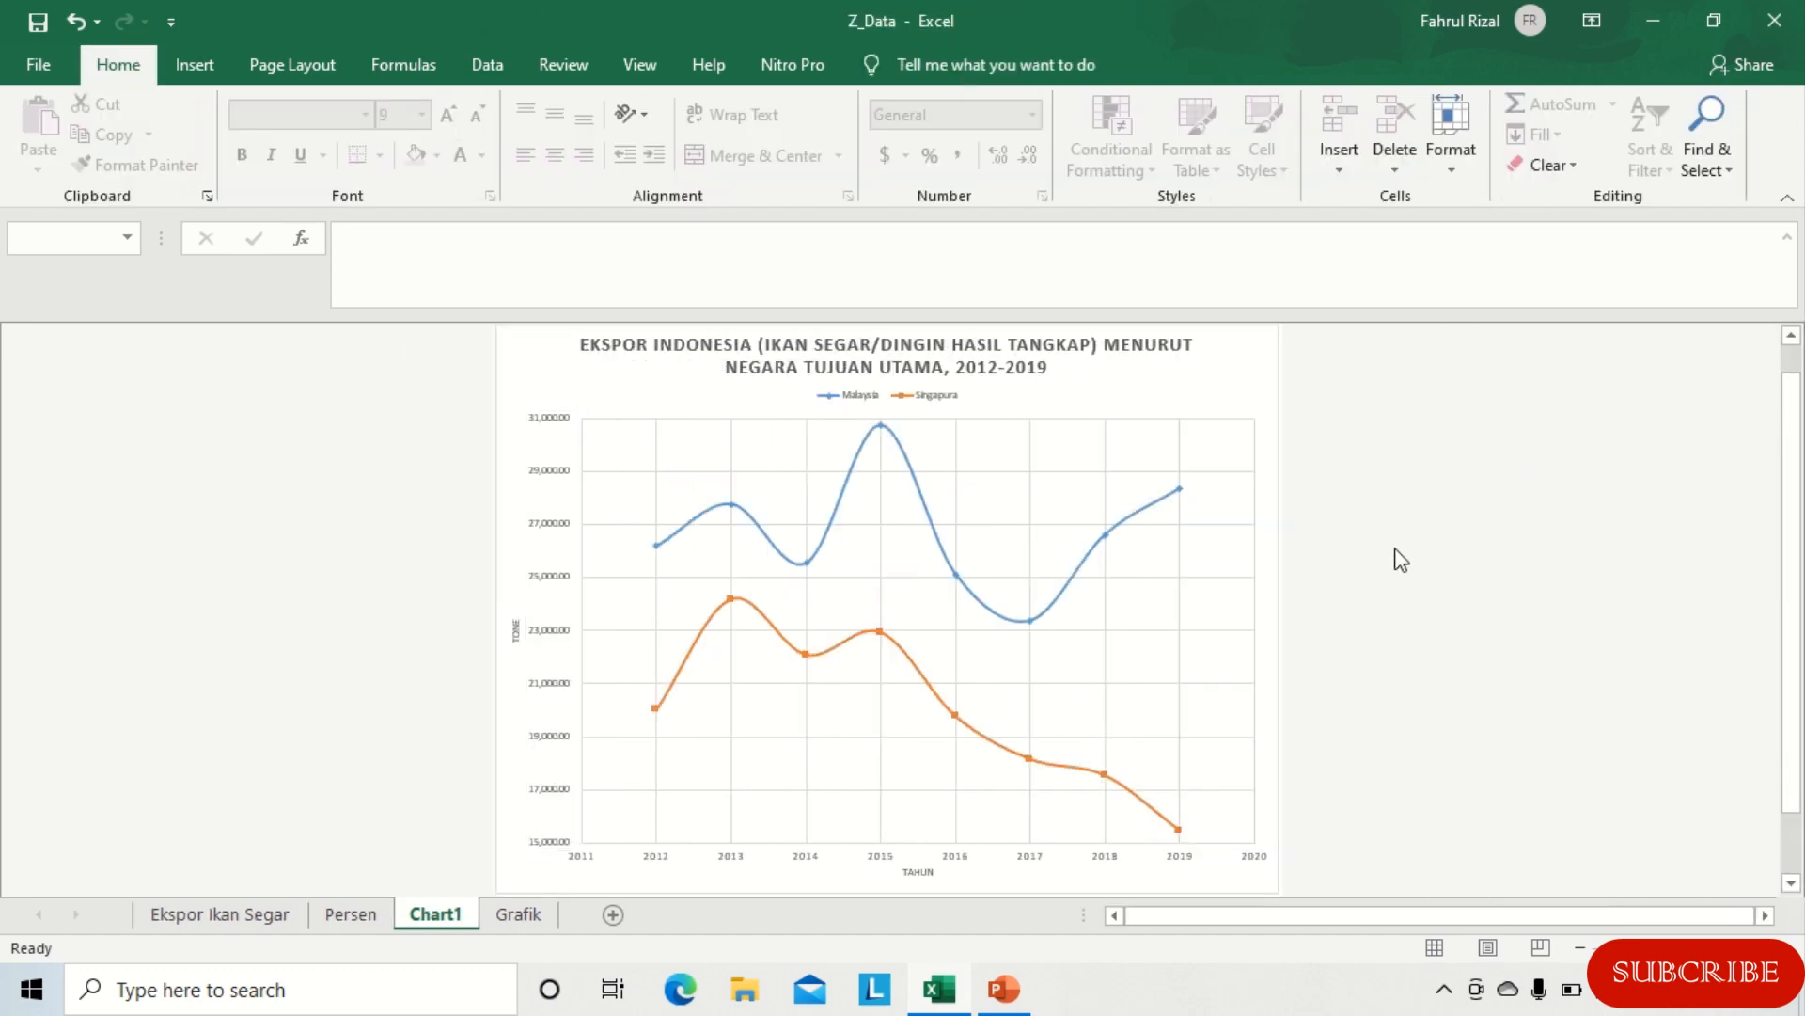
scroll(1401, 560, "up", 2)
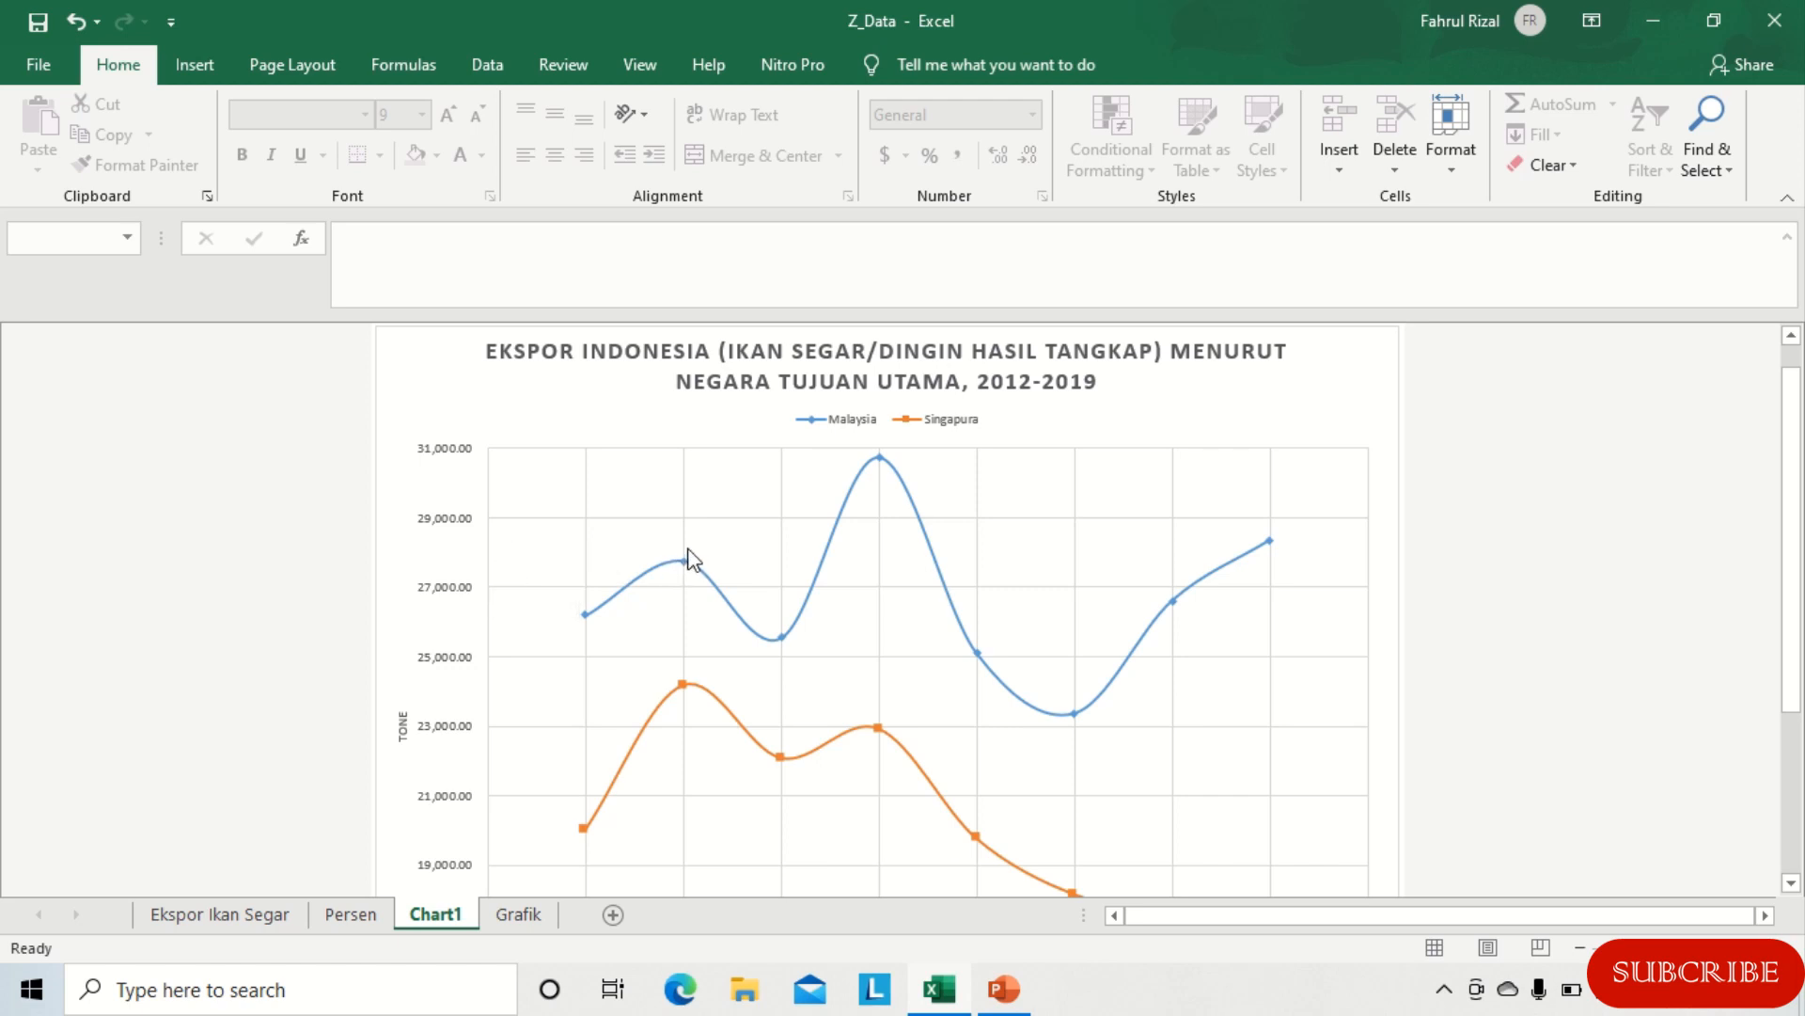
mouse_move(685, 563)
scroll(1558, 626, "down", 3)
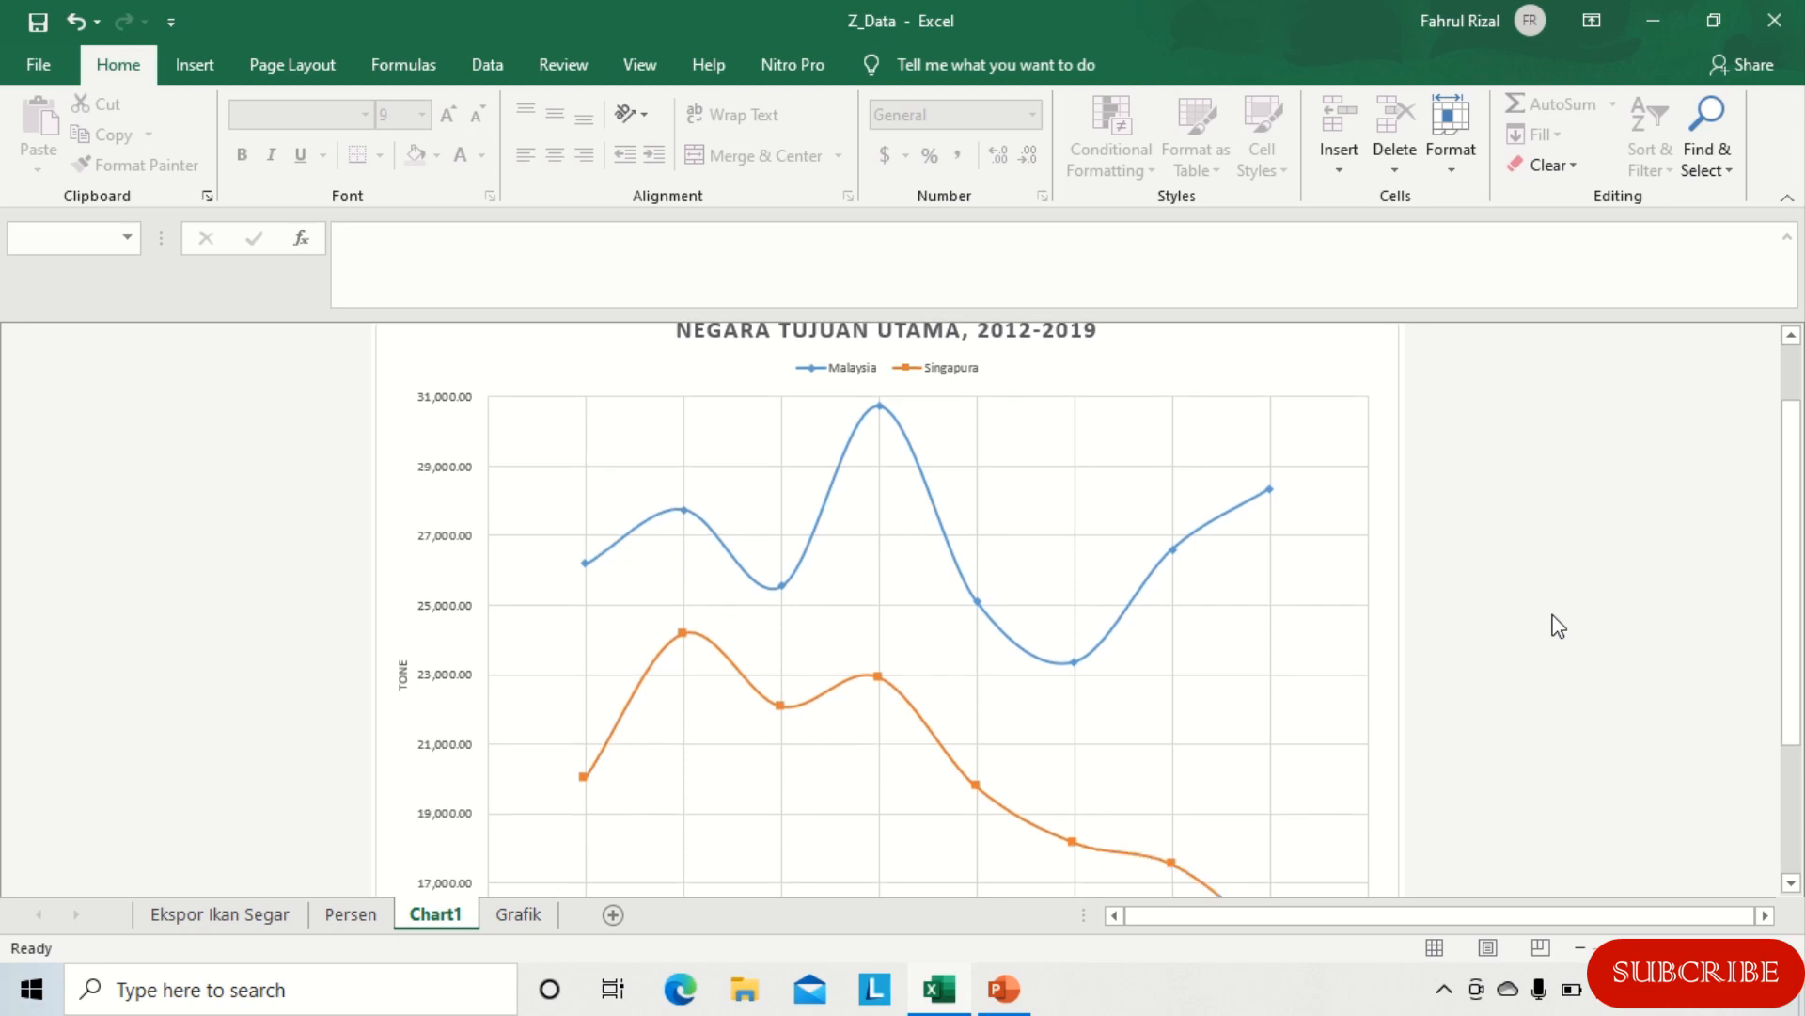